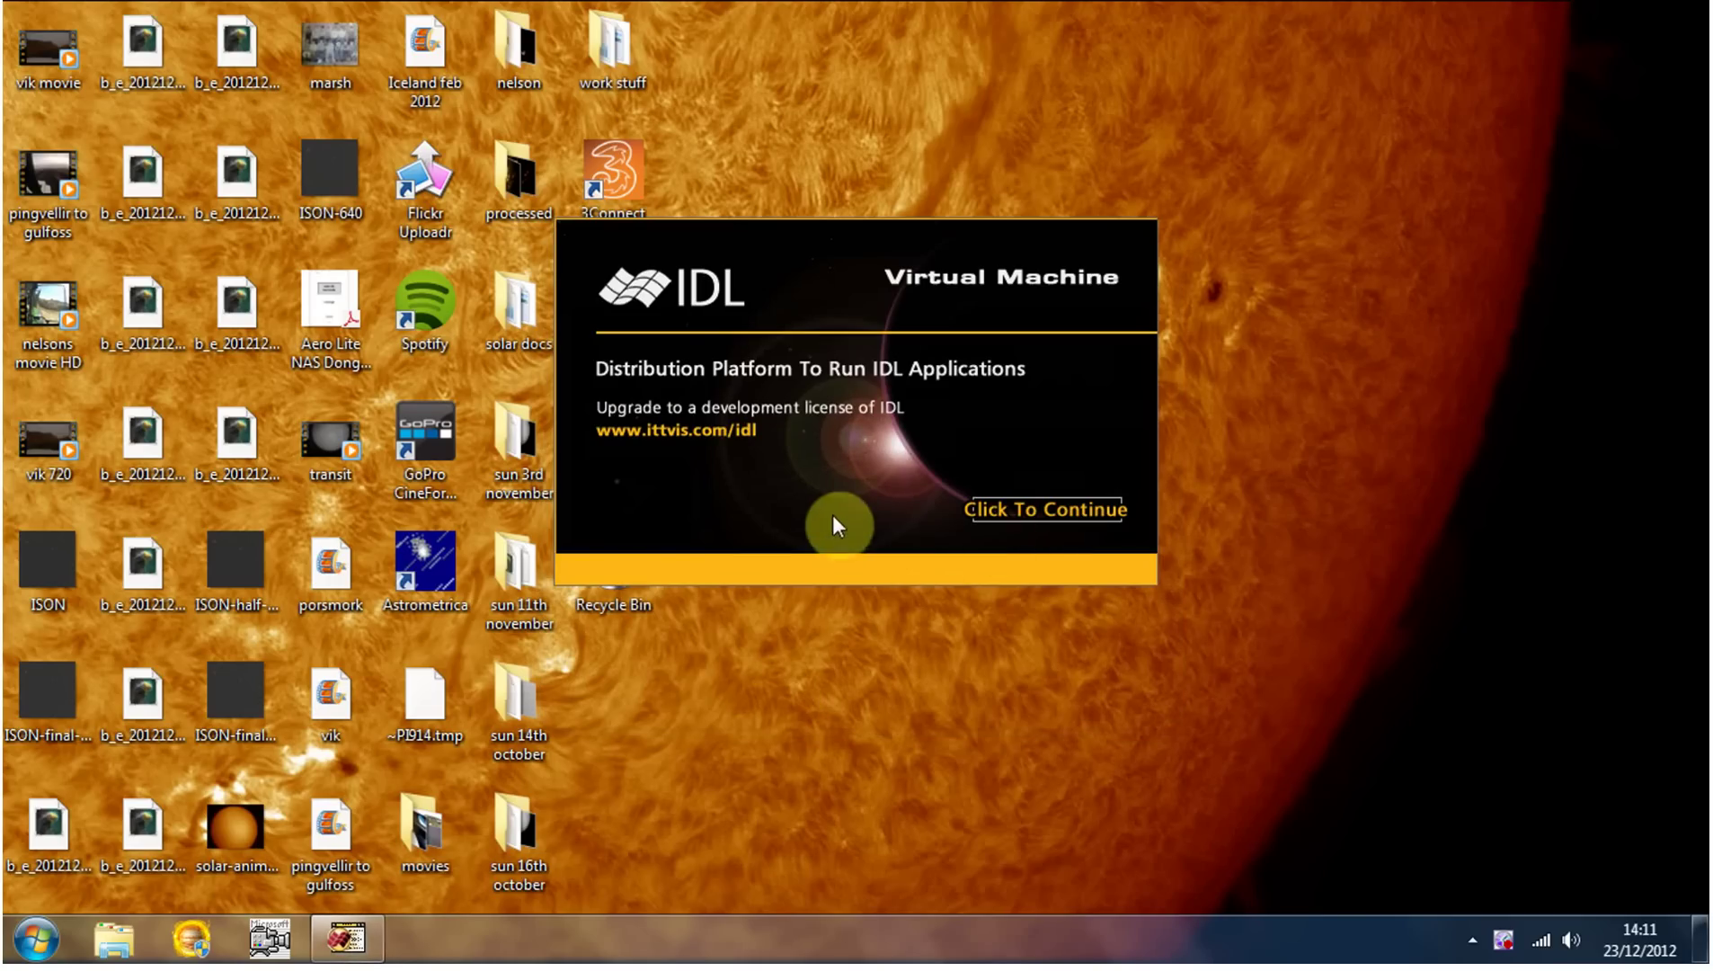
Continue past the IDL splash screen, review the frame selection, frame alignment and ROI selection parameters, and collapse all parameter sections
click(1003, 510)
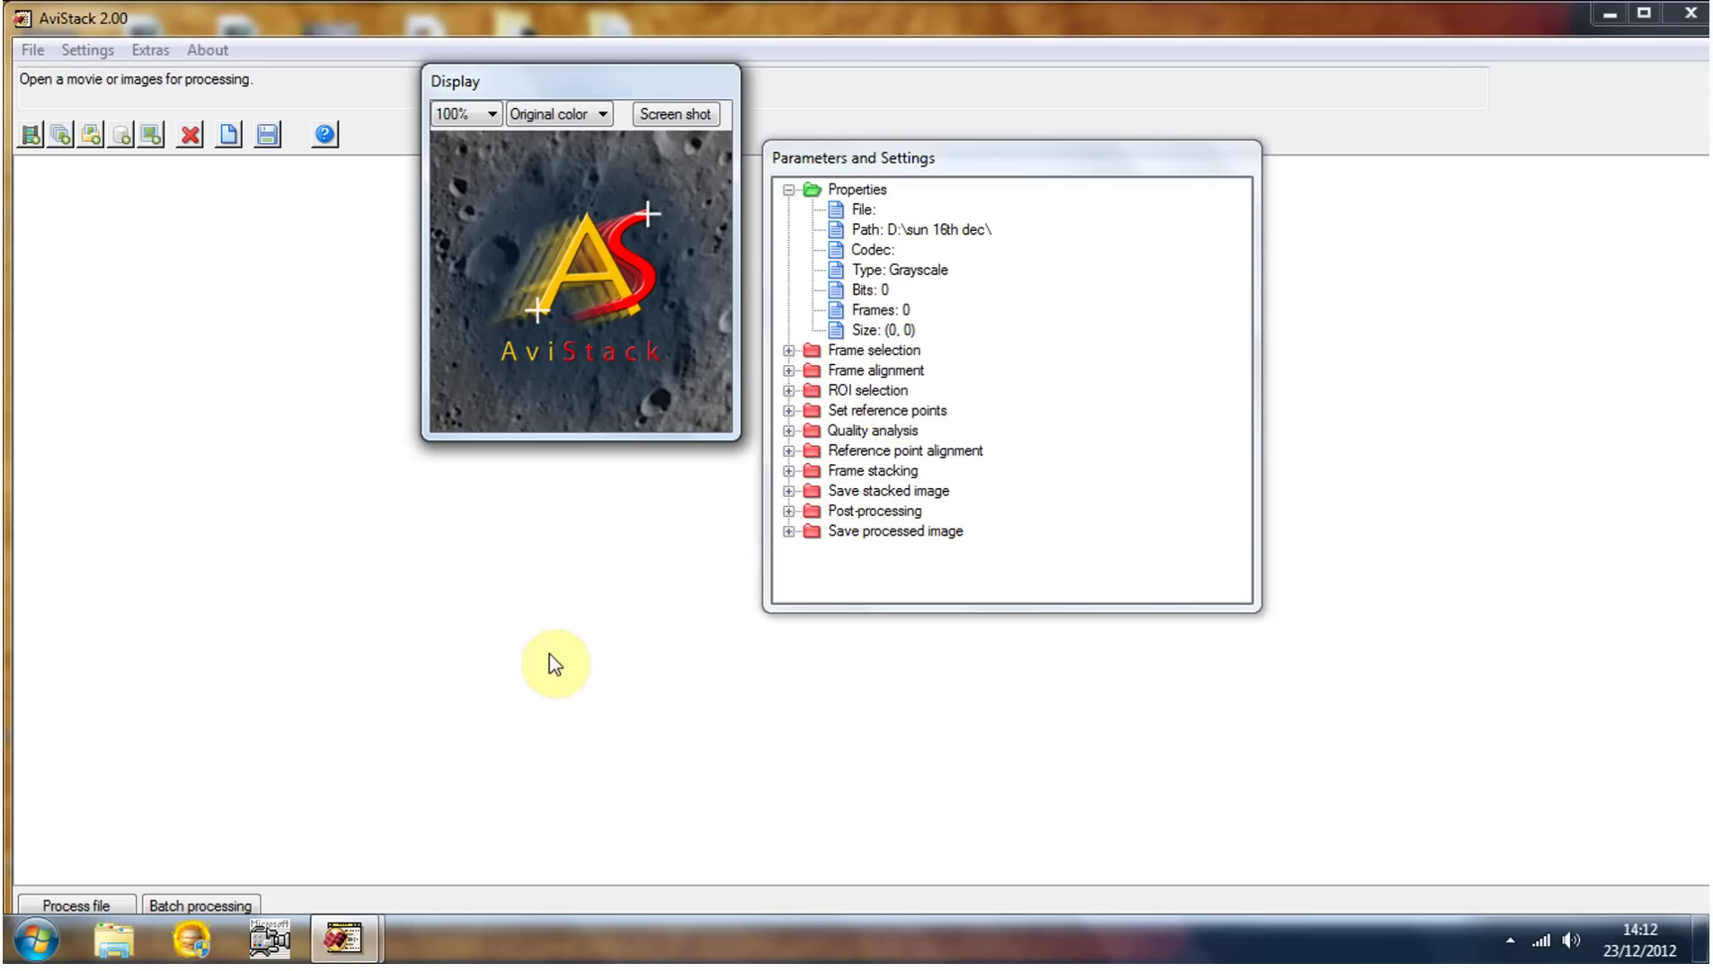
click(787, 351)
click(788, 470)
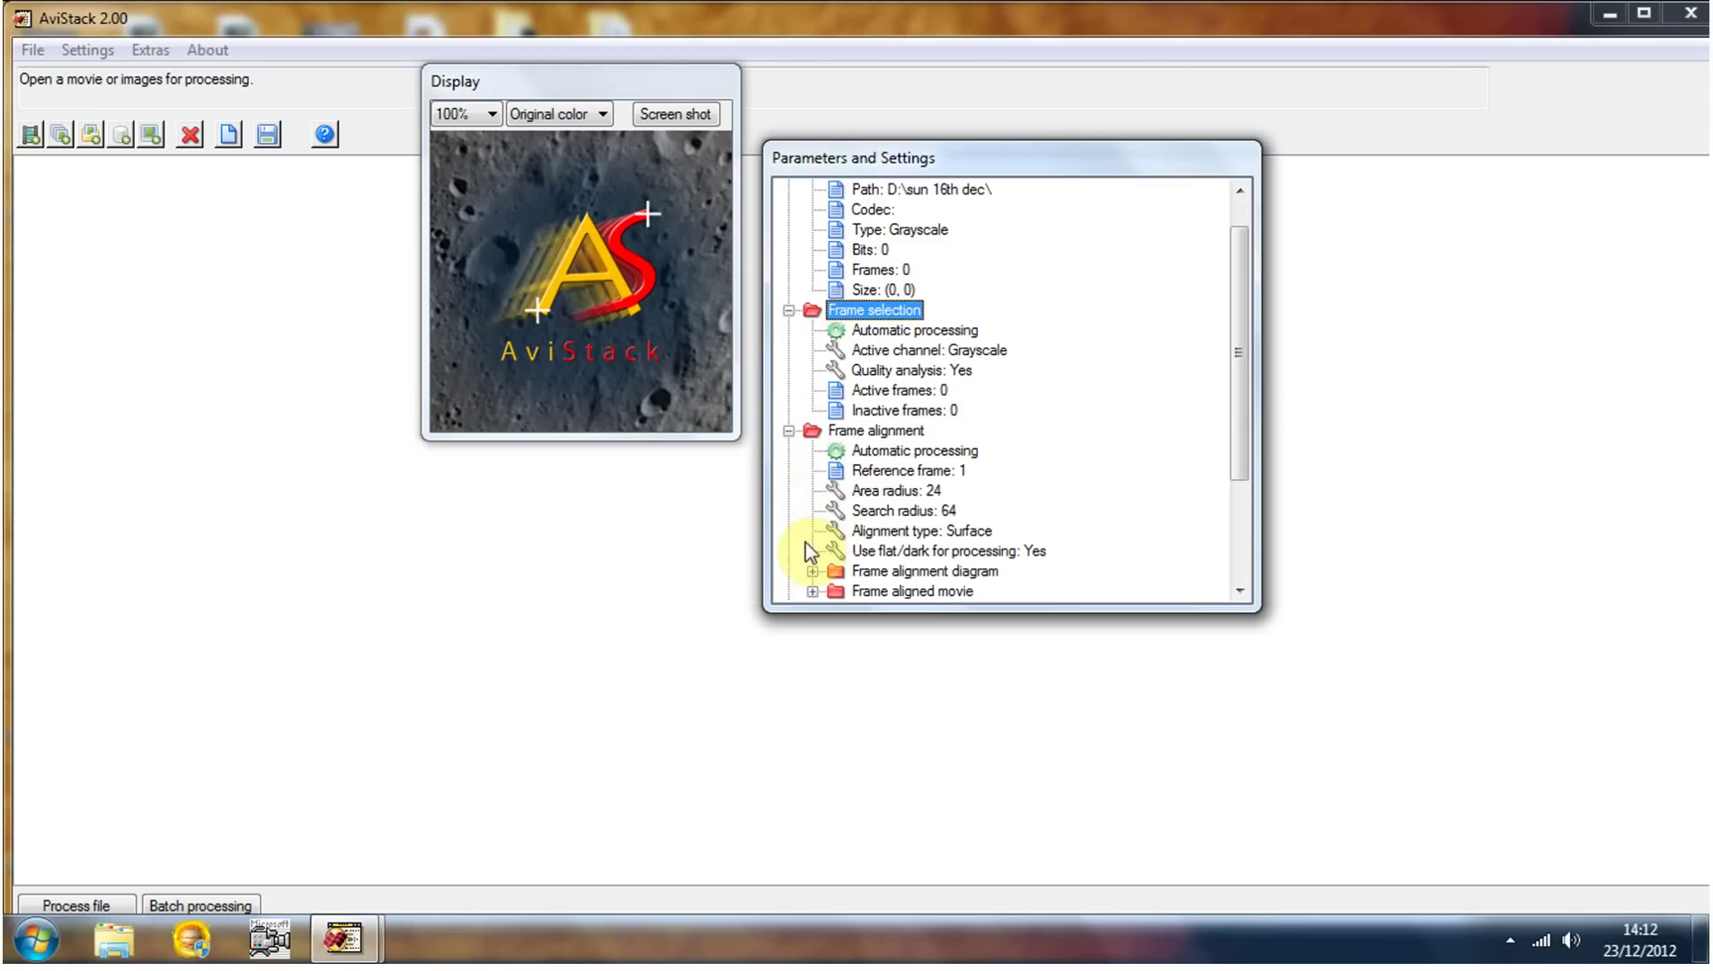
drag(1241, 444, 1240, 541)
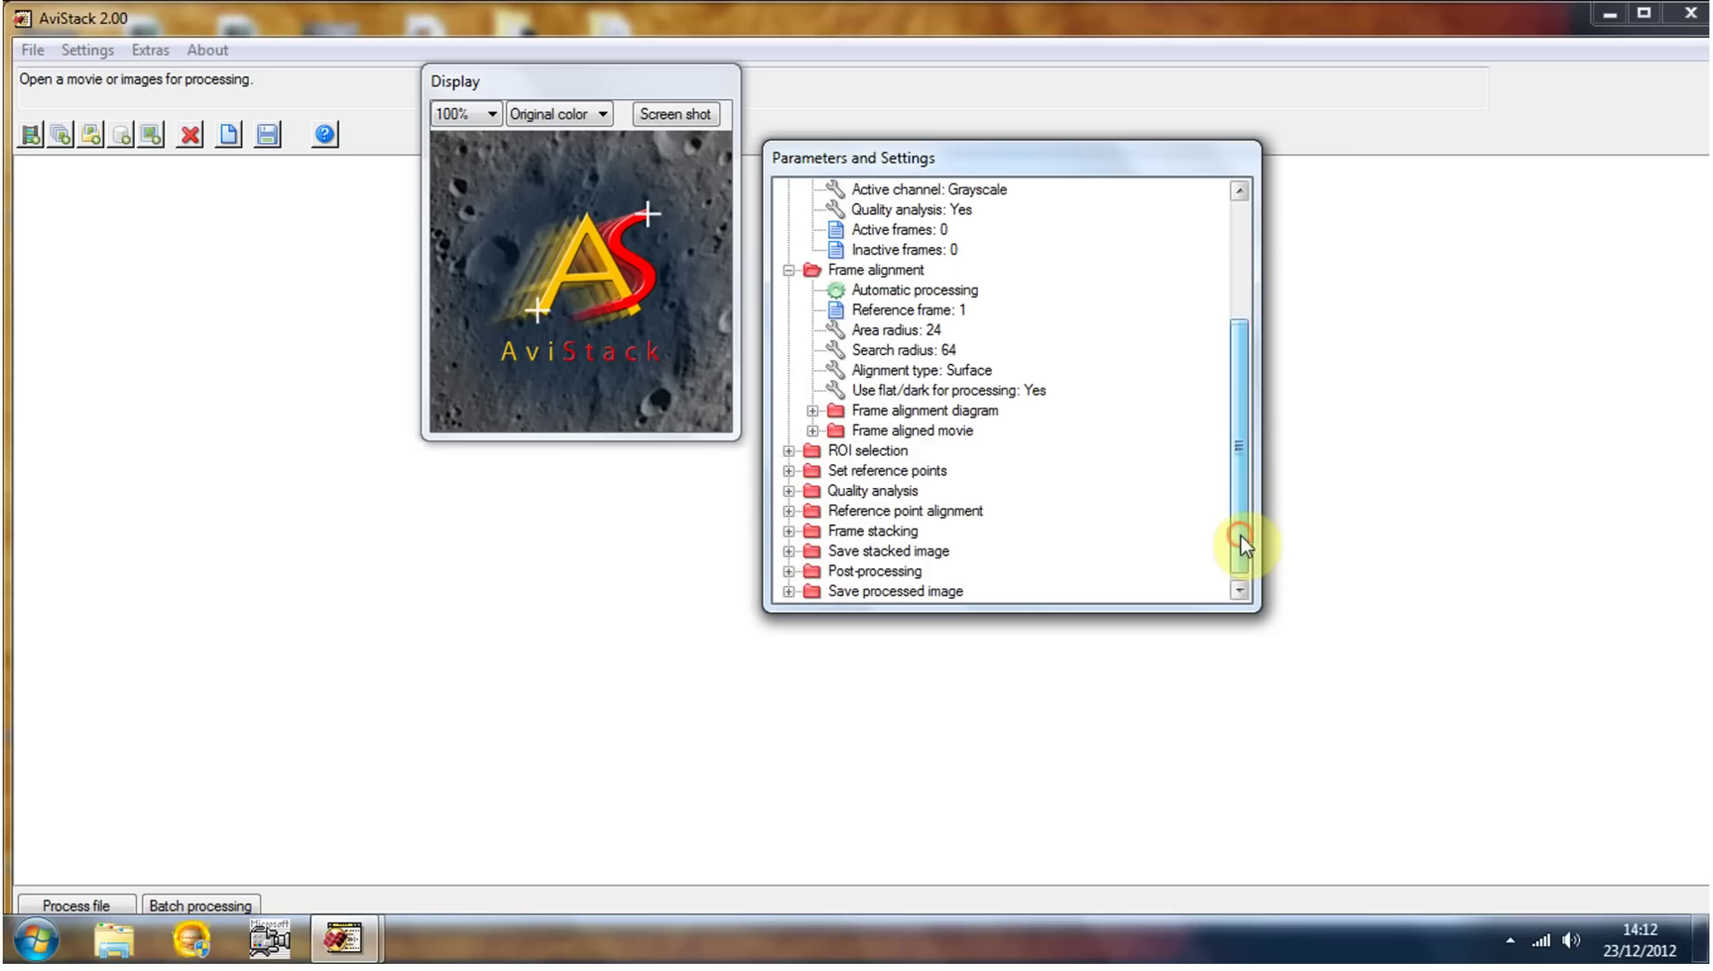
click(788, 450)
click(787, 450)
click(787, 270)
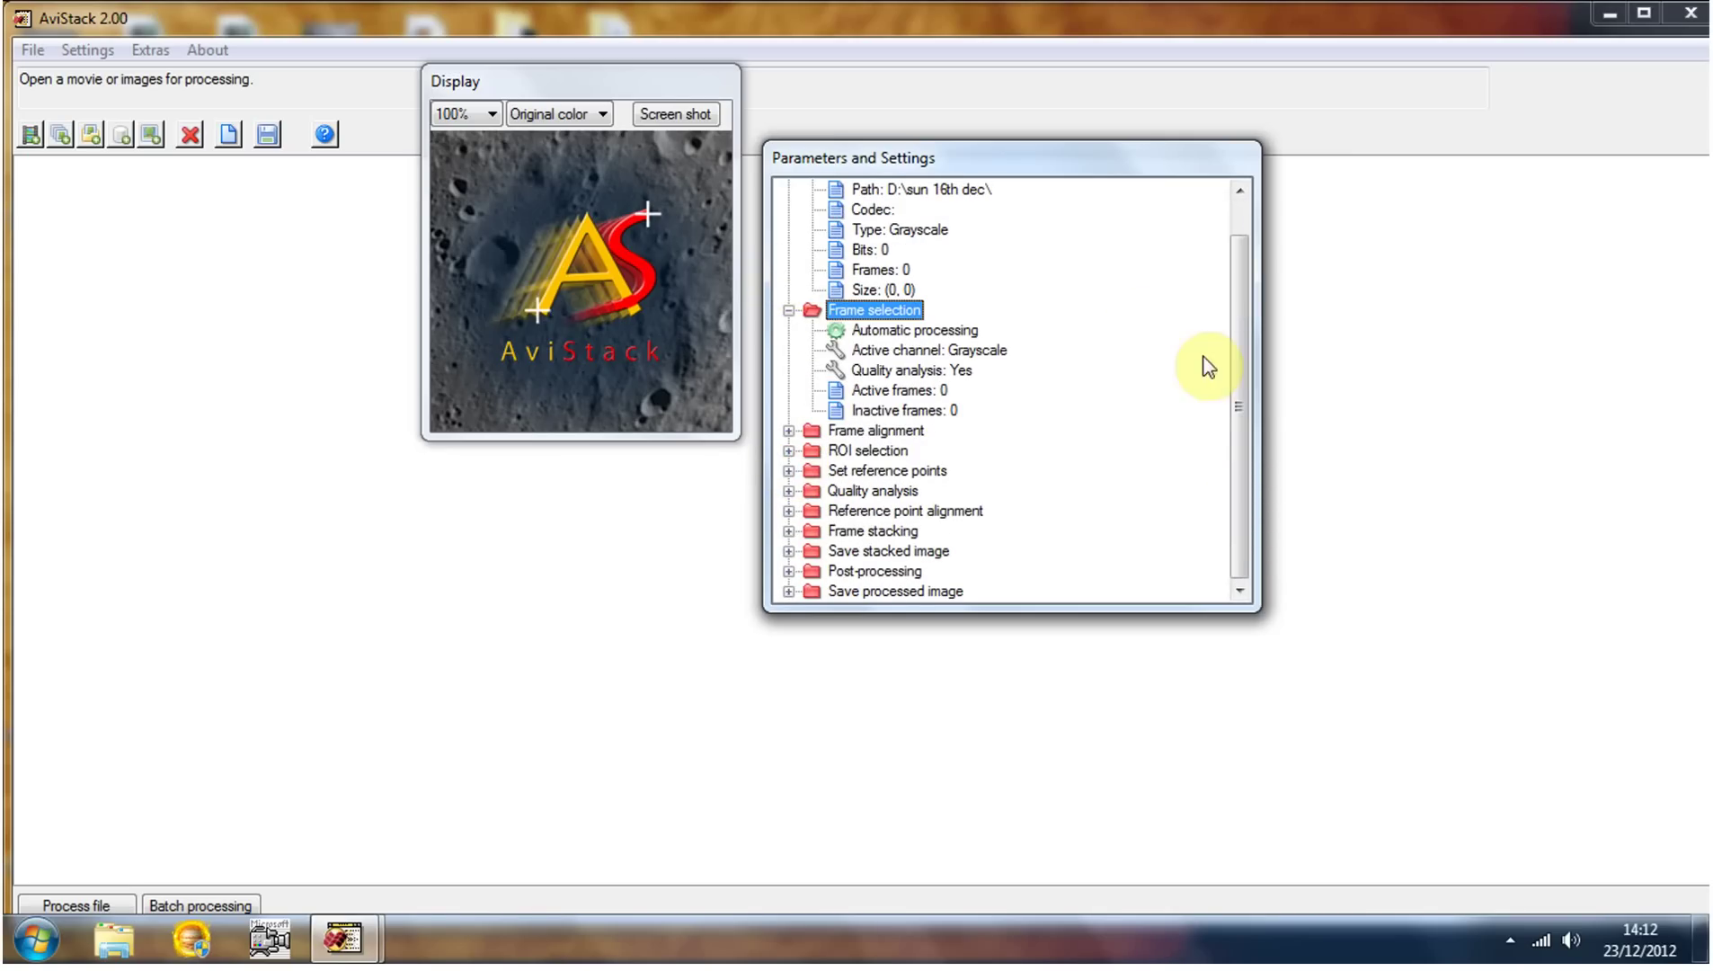
click(788, 313)
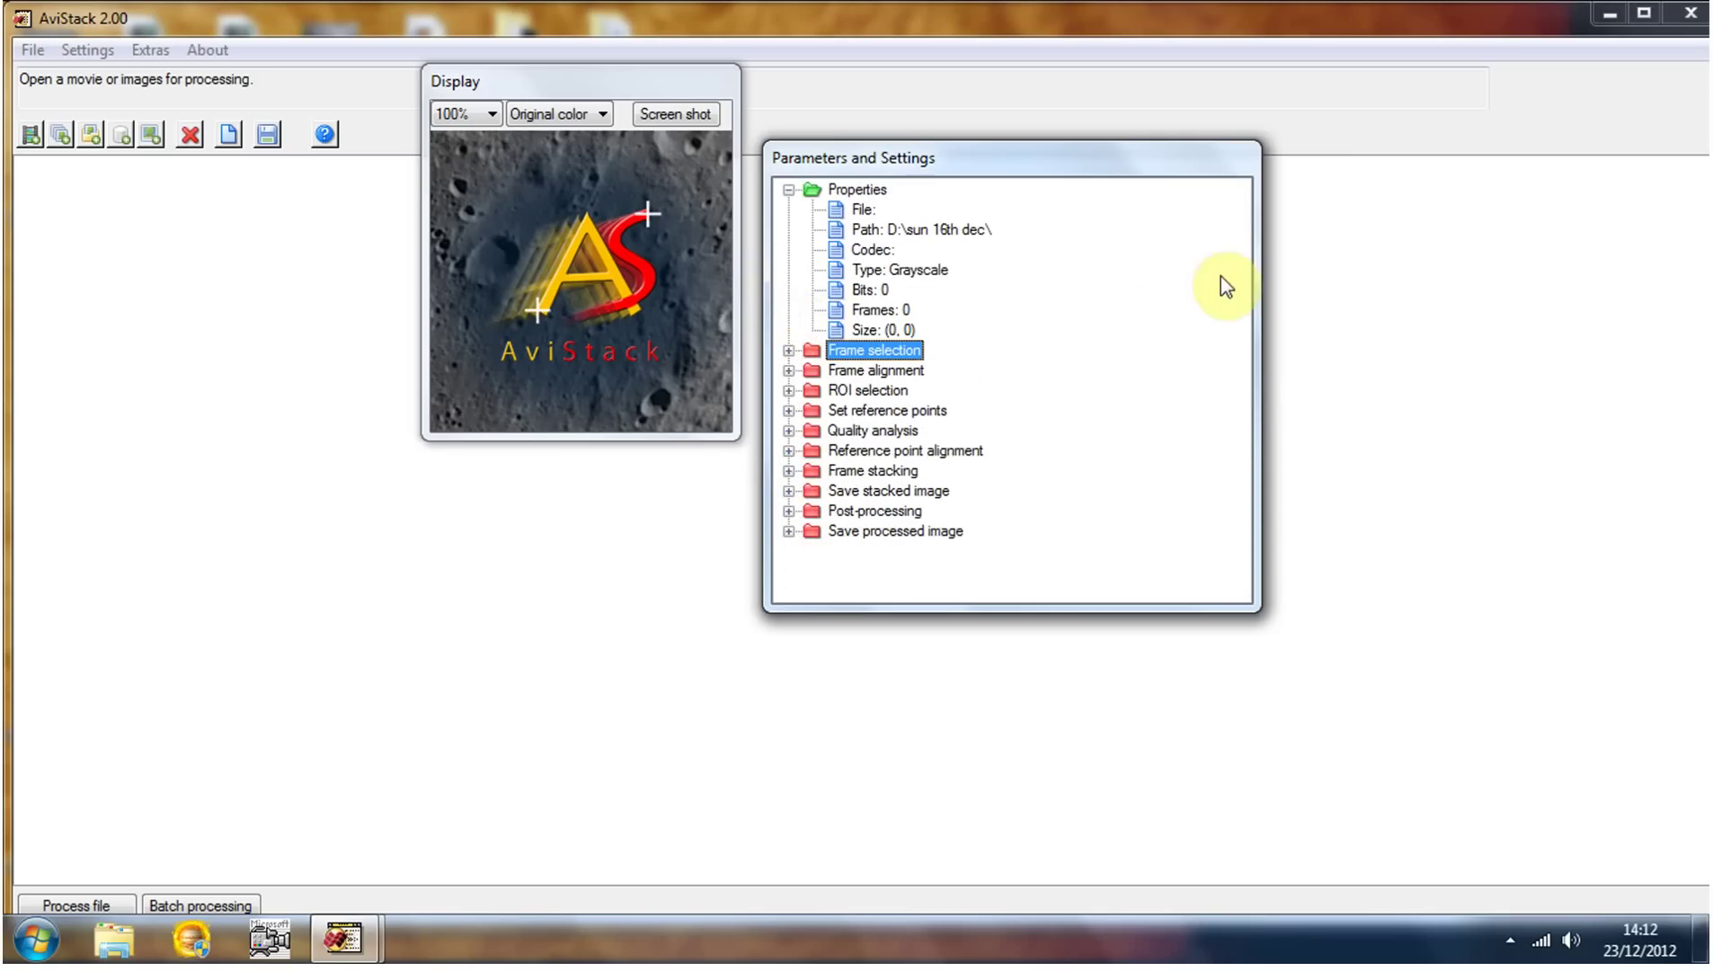
click(788, 191)
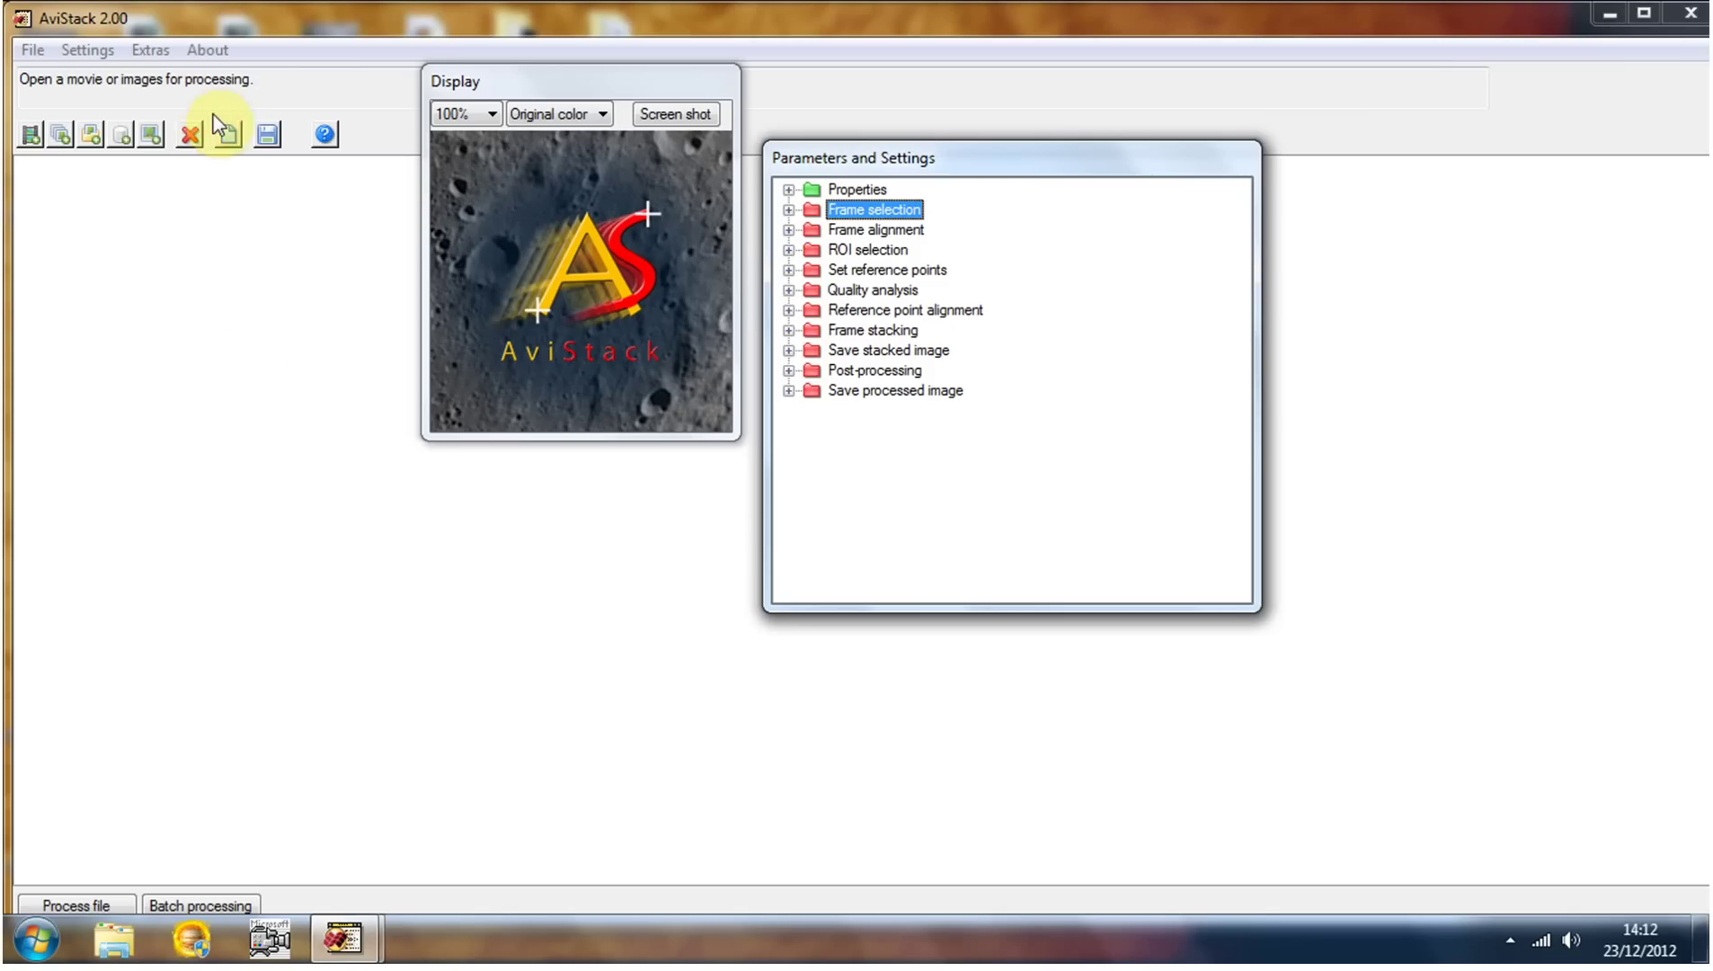
Set all processing stages to manual
click(86, 51)
mouse_move(106, 108)
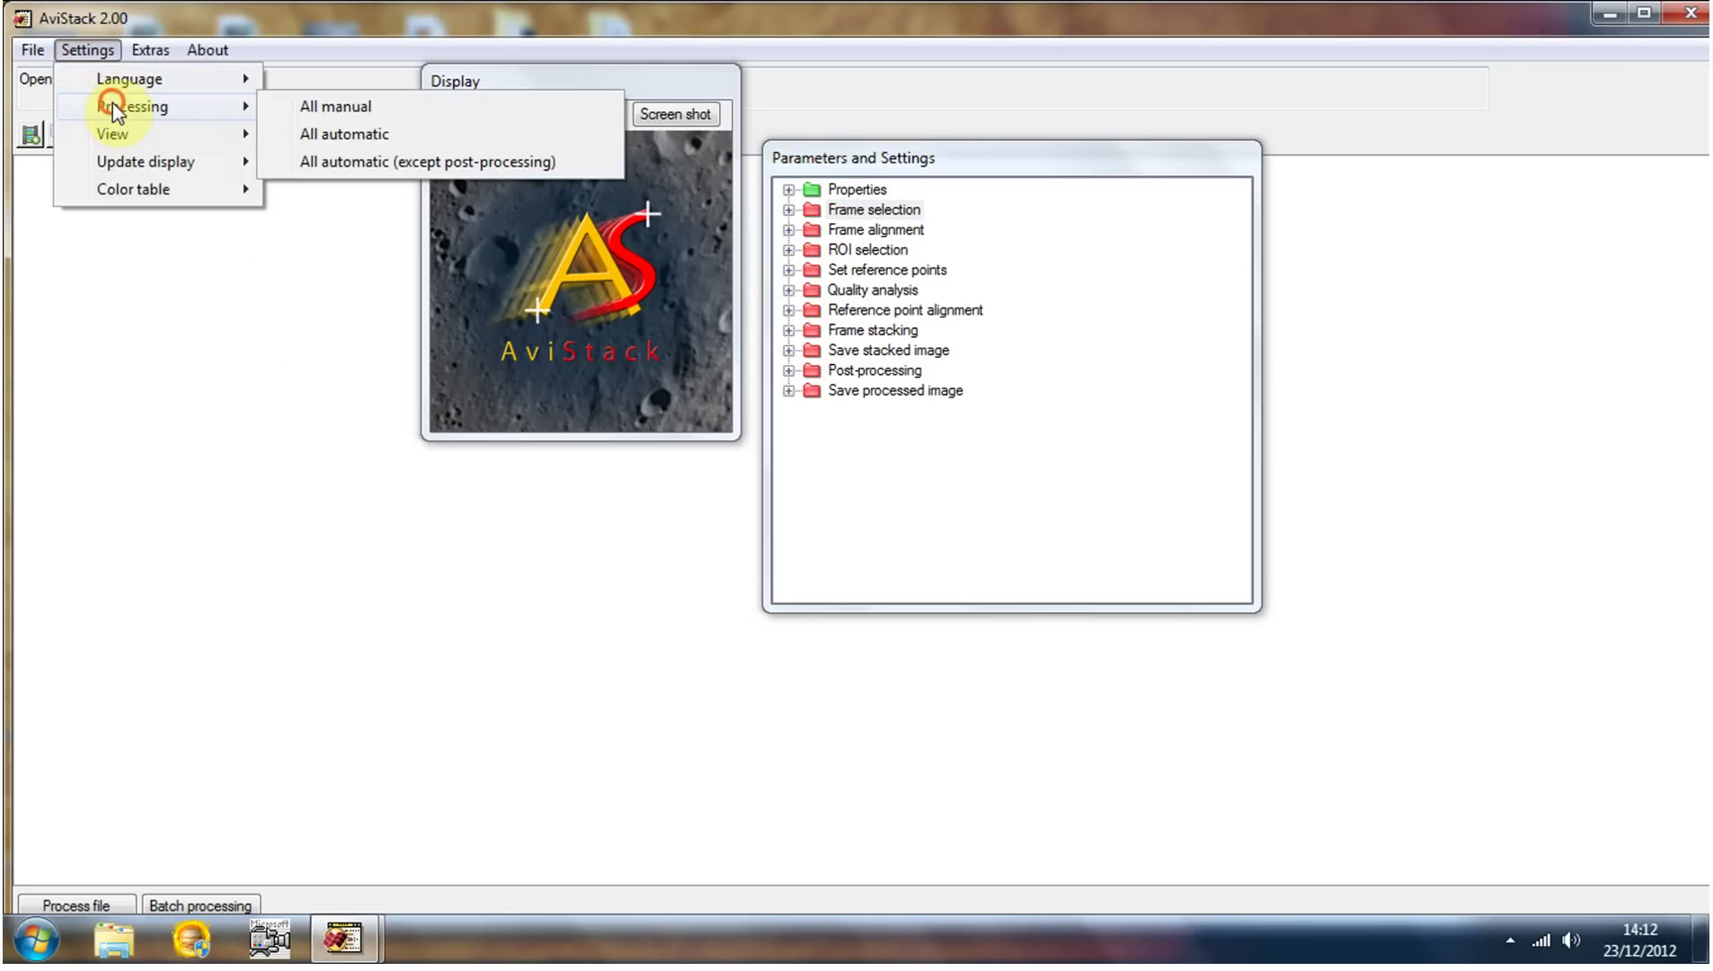
click(334, 108)
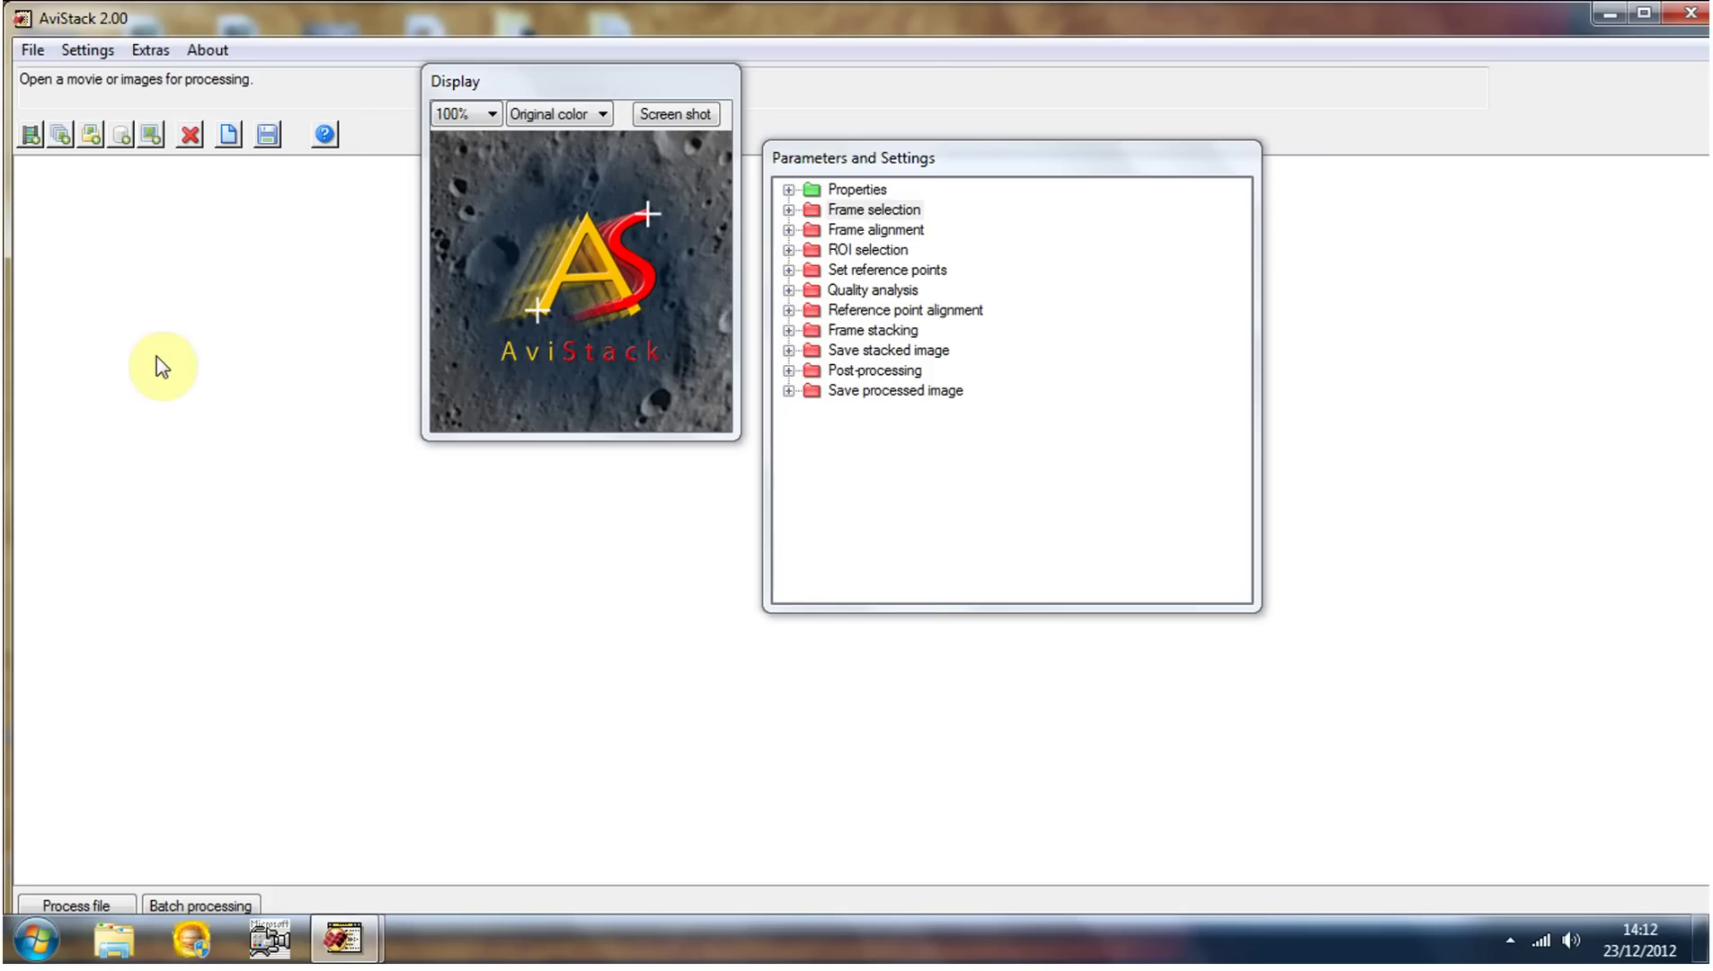
Set the display updating during processing to None
click(89, 51)
mouse_move(104, 108)
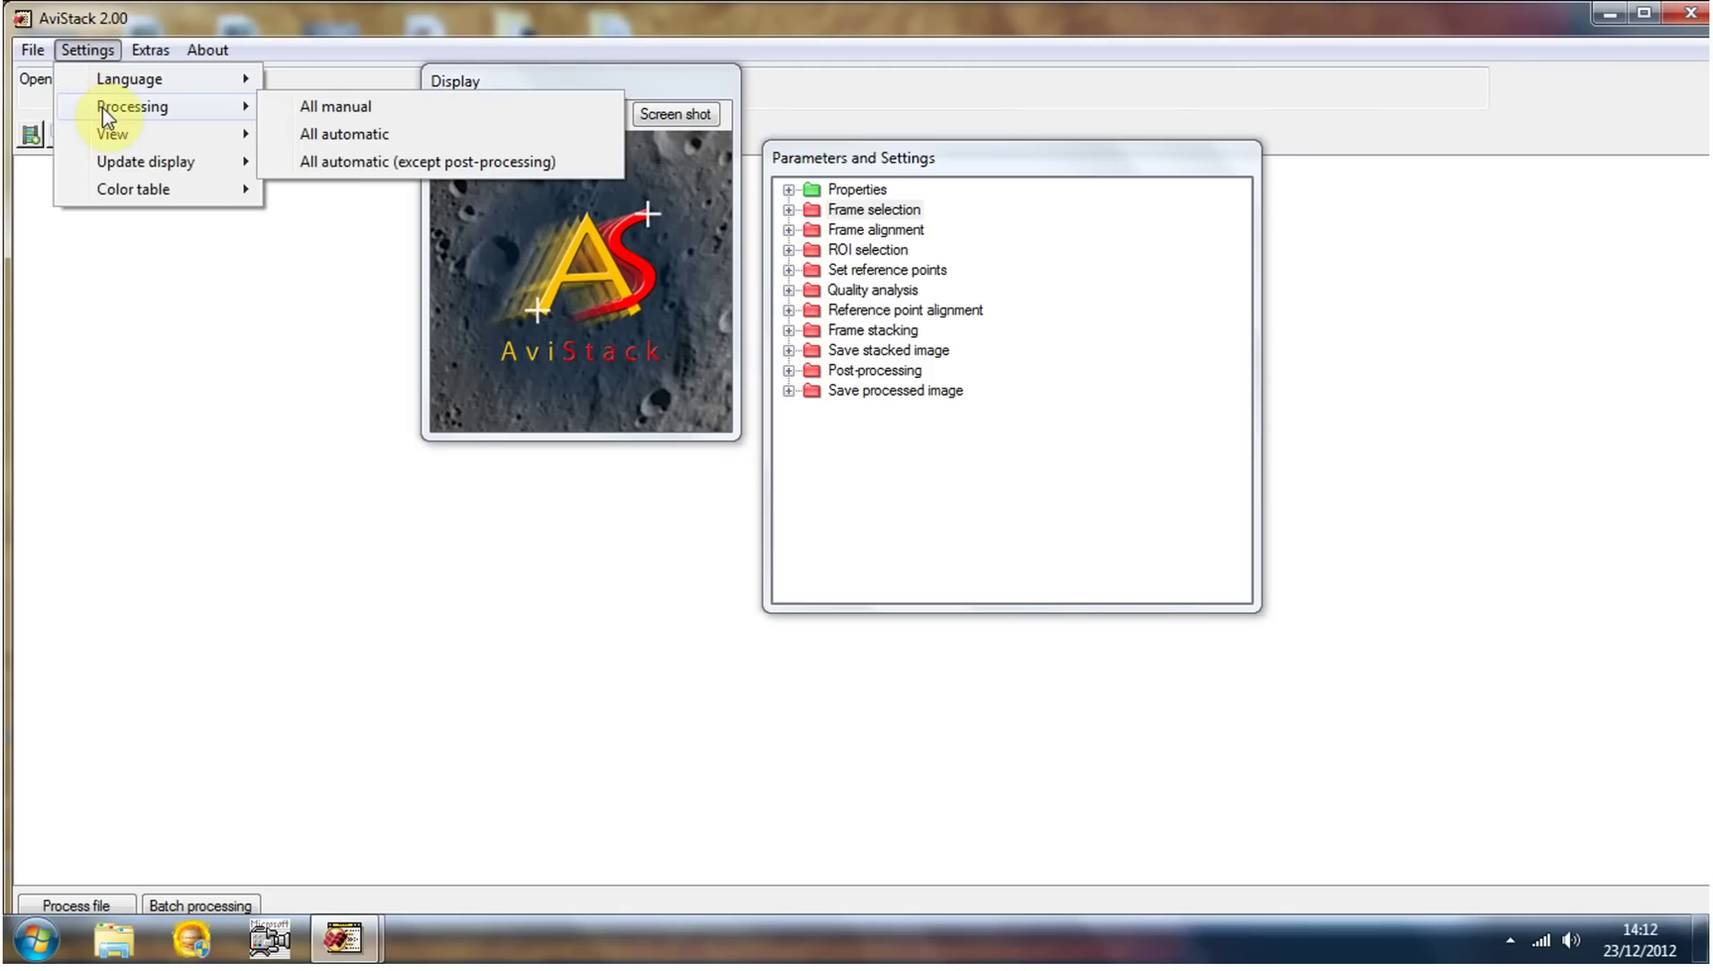
mouse_move(111, 164)
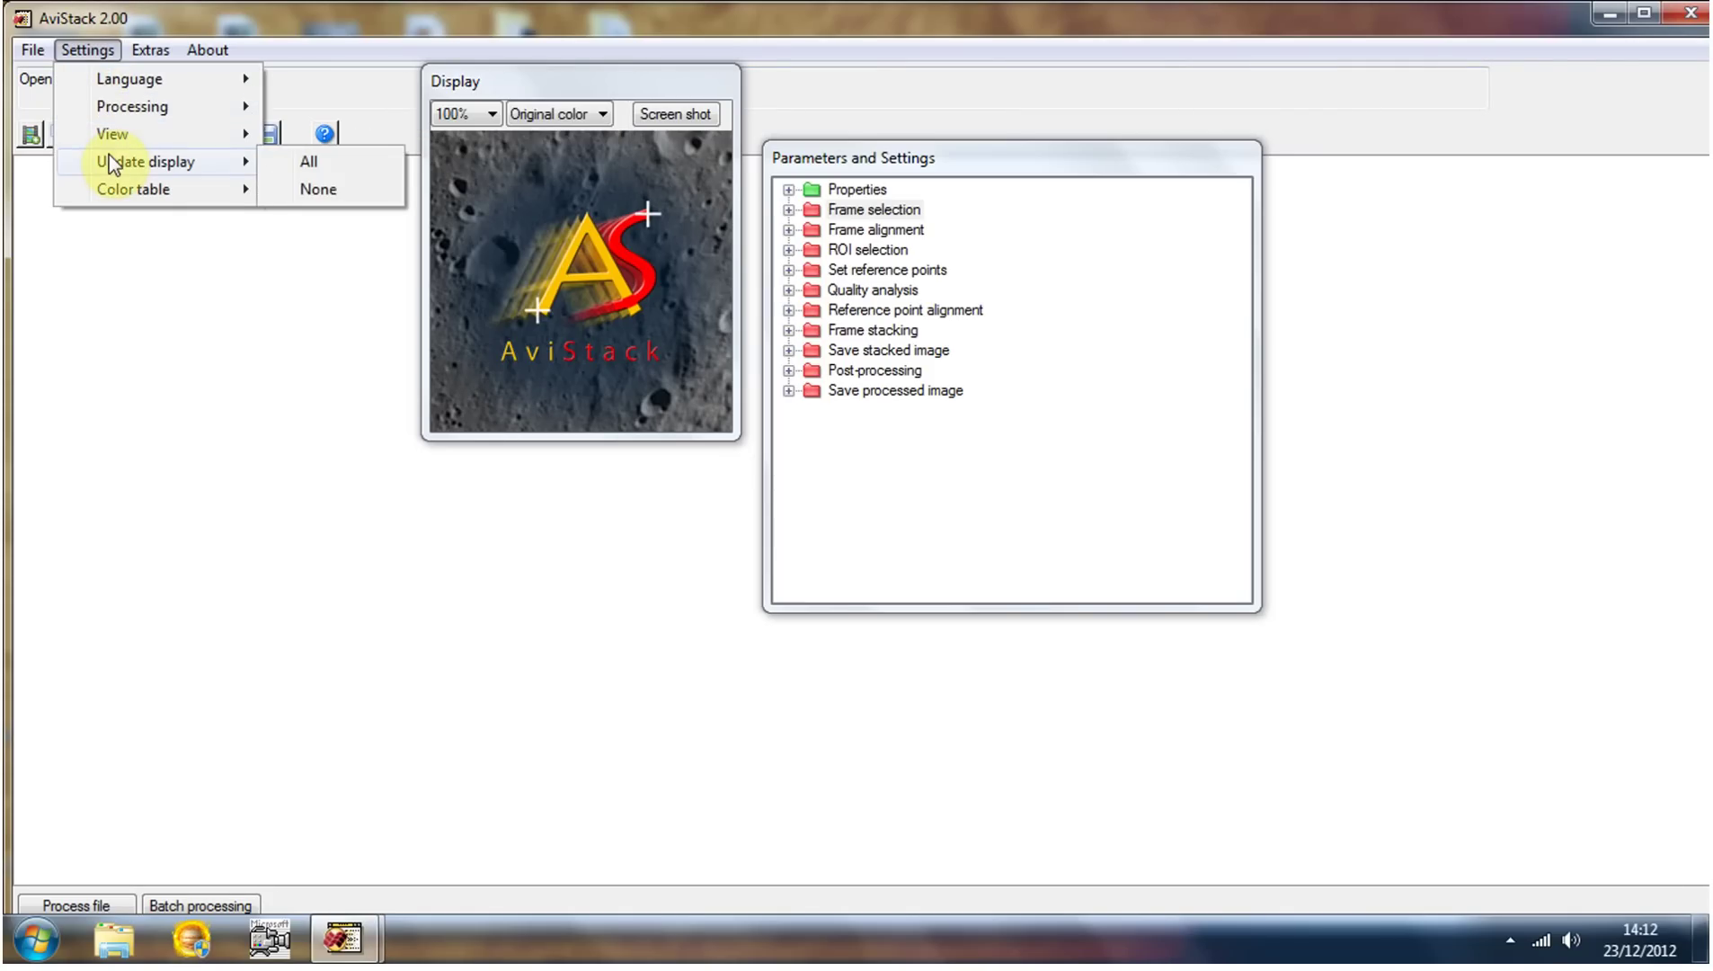
click(320, 191)
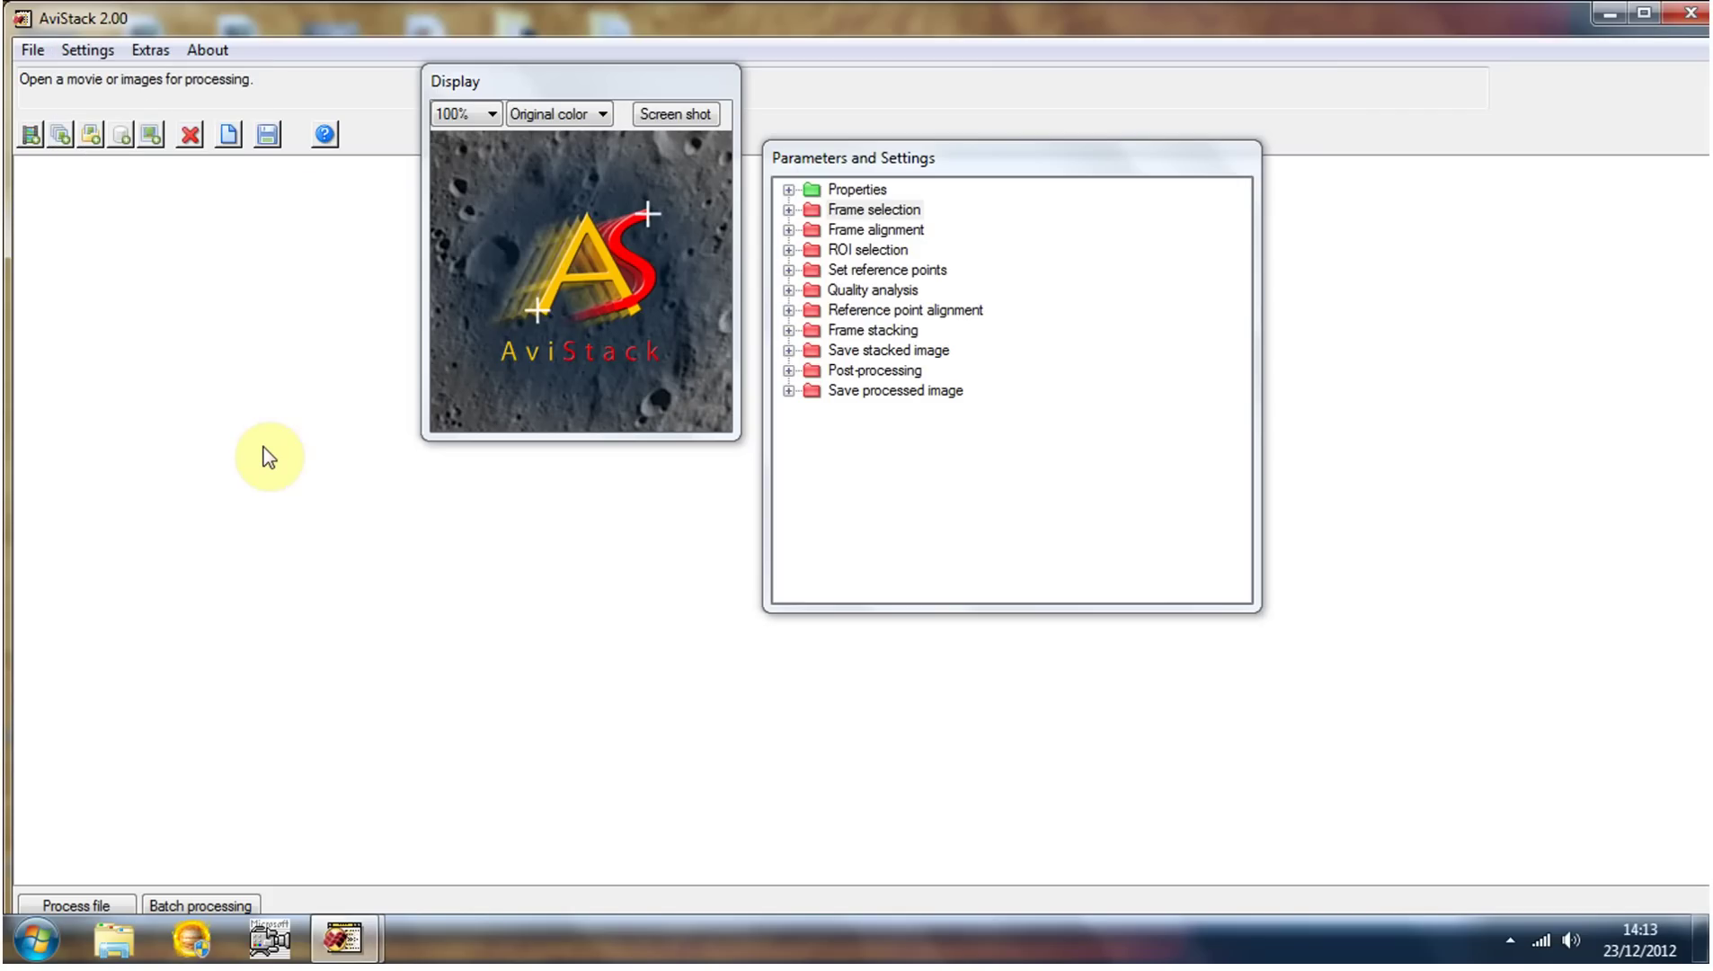
click(87, 50)
mouse_move(112, 172)
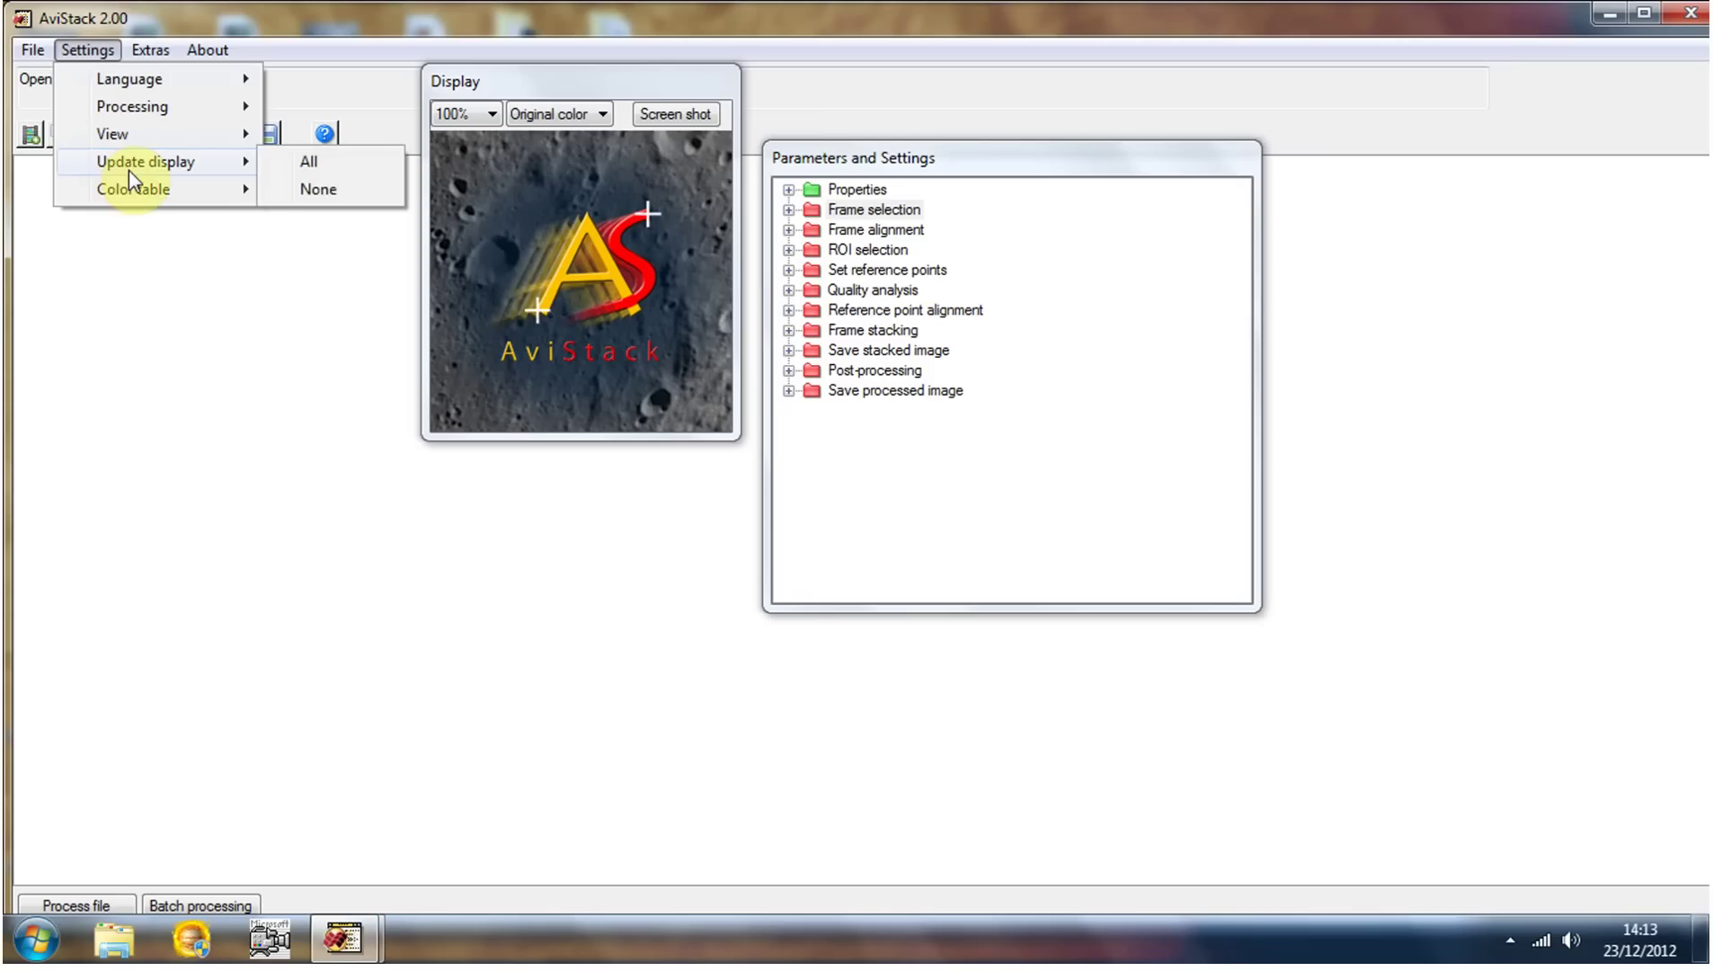
click(310, 192)
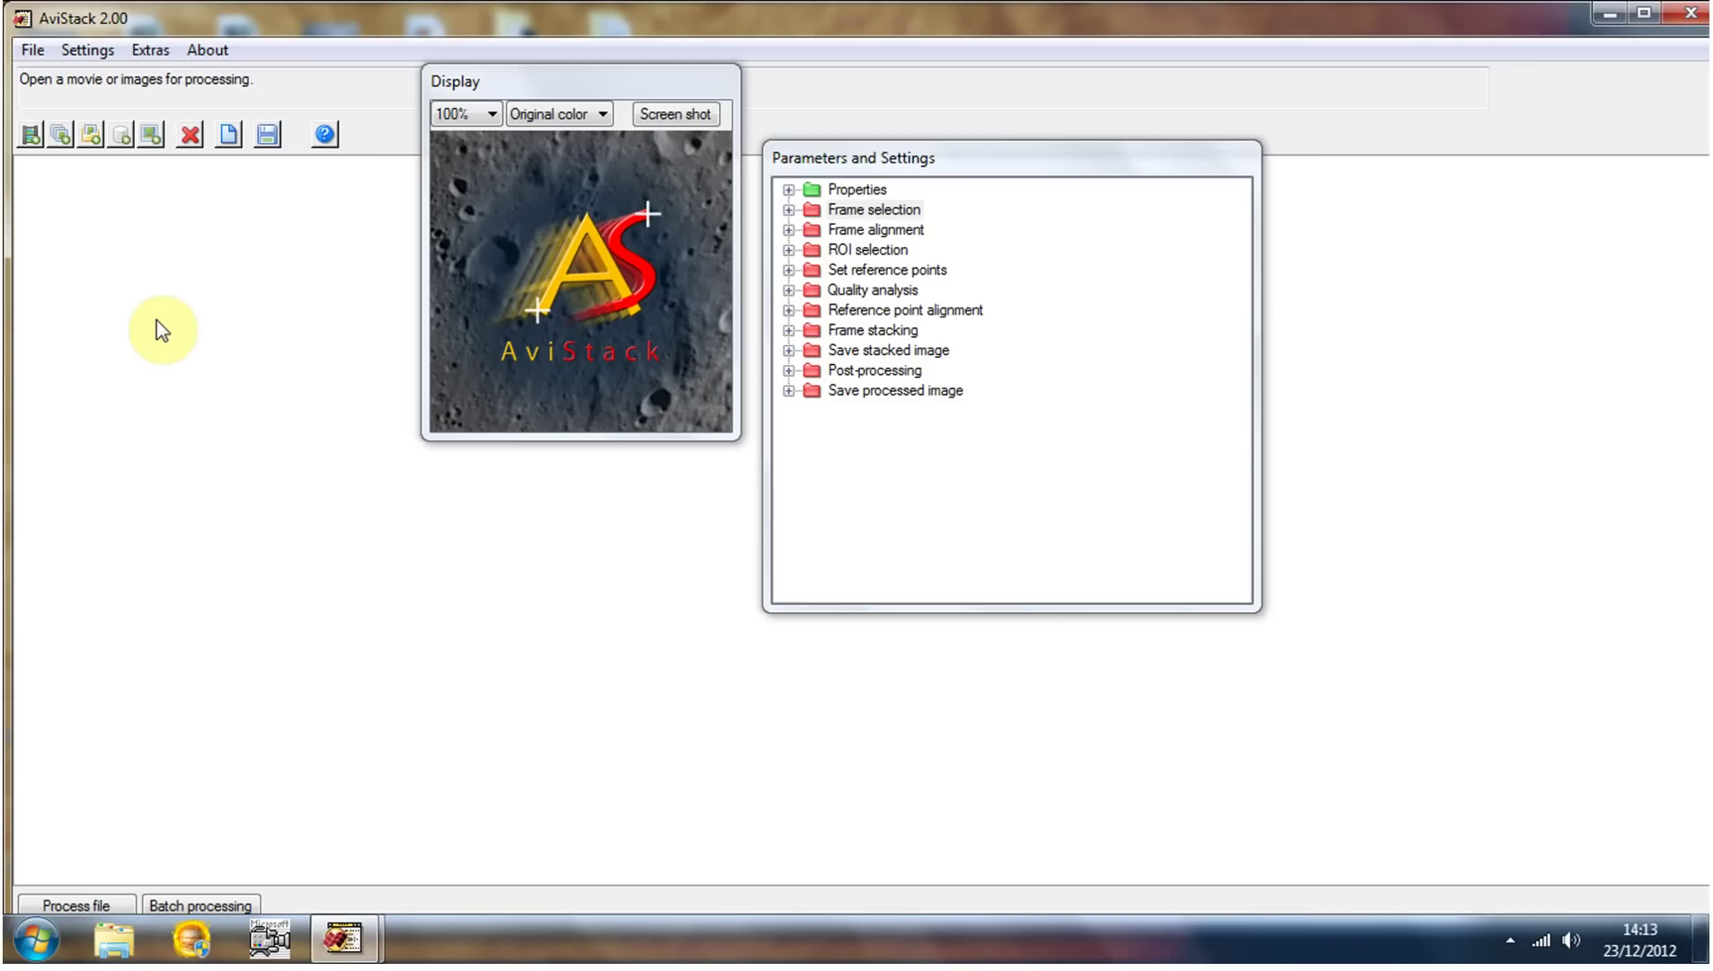
Start opening a movie and browse to the "sun 16th dec" folder on the D drive
click(28, 140)
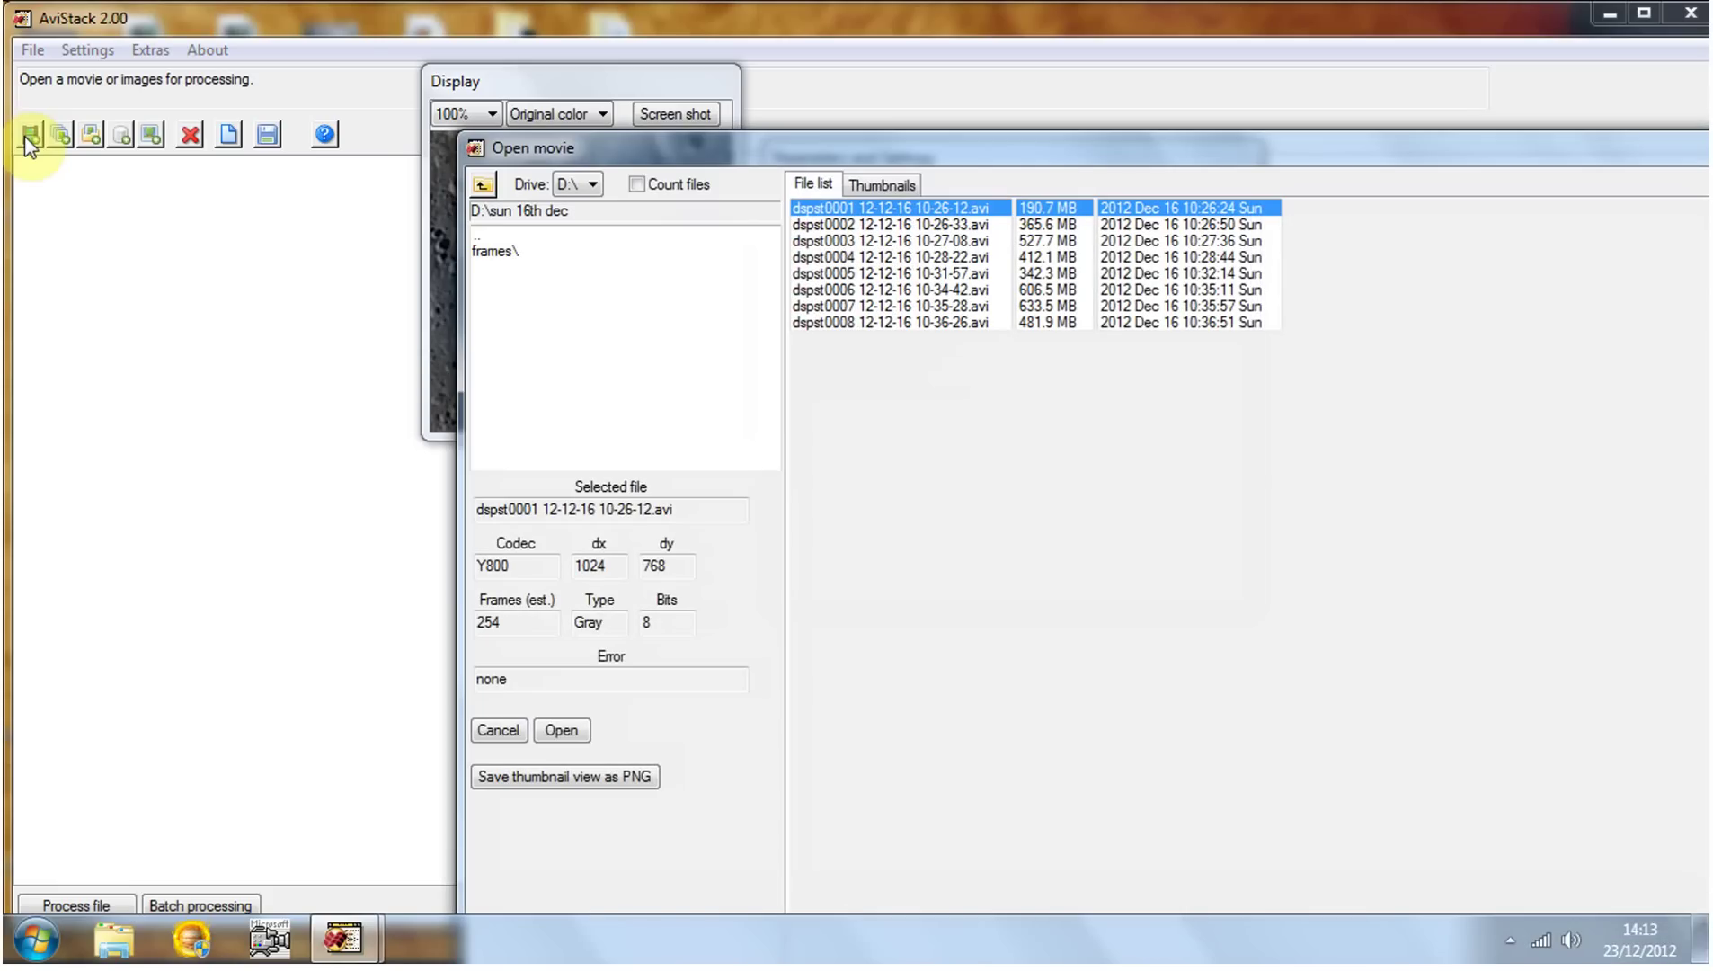
drag(685, 147, 493, 53)
click(403, 93)
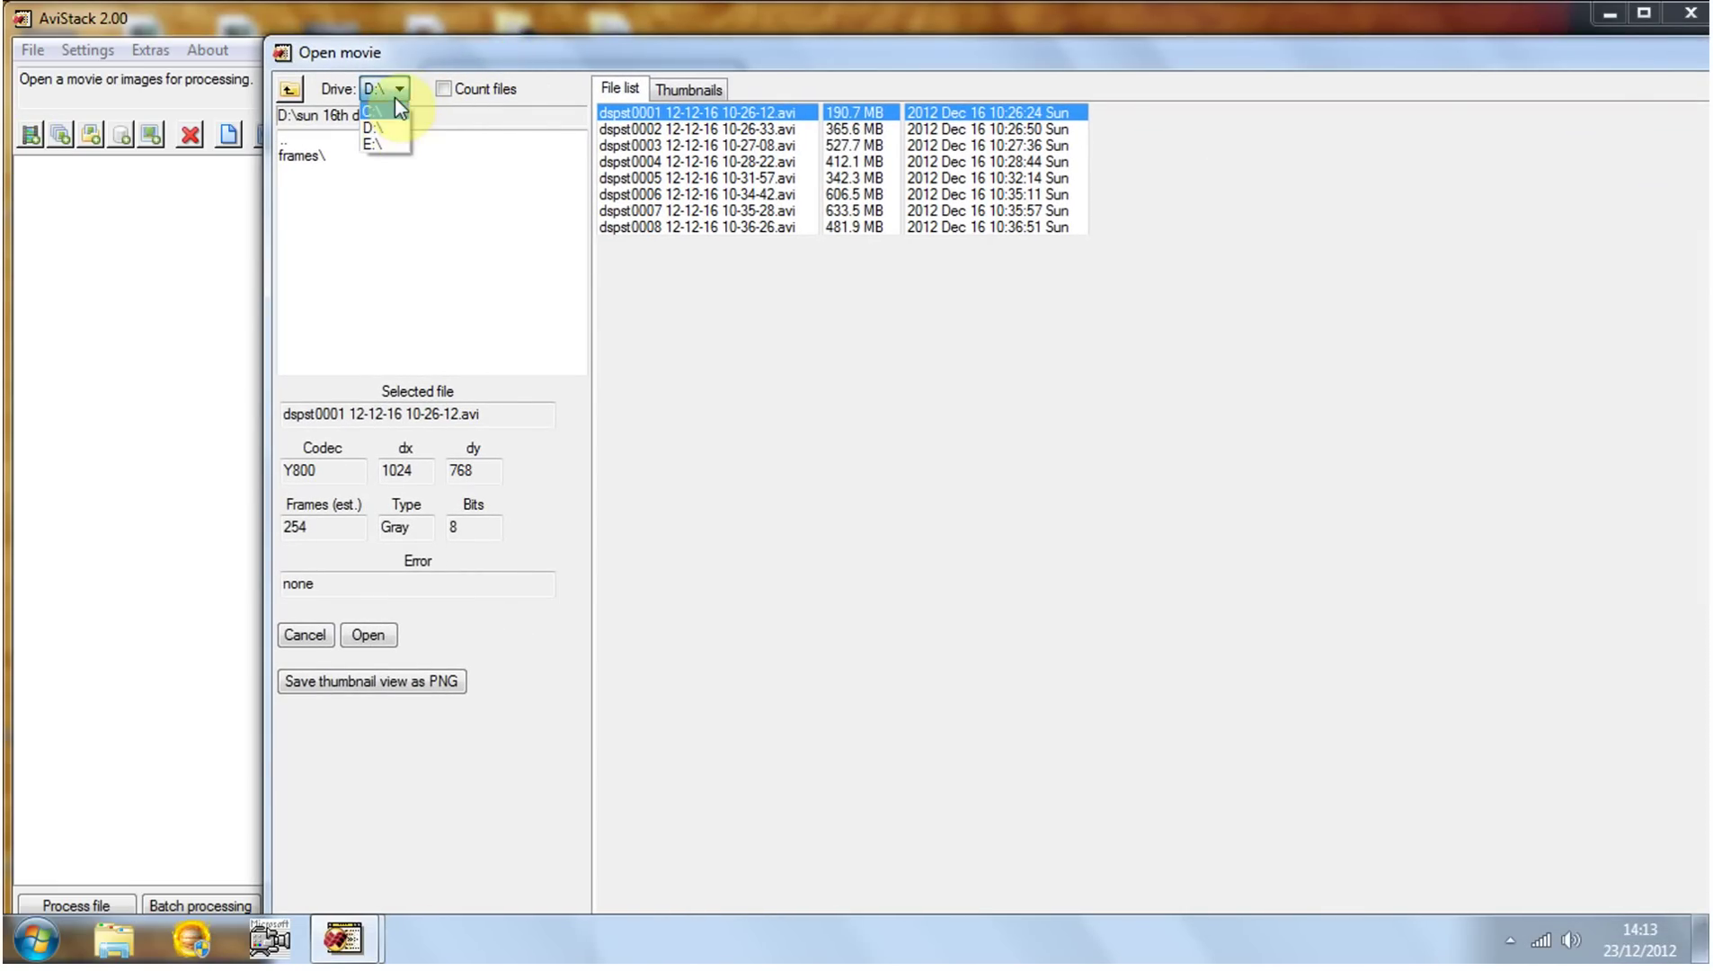
click(400, 113)
click(395, 91)
click(393, 131)
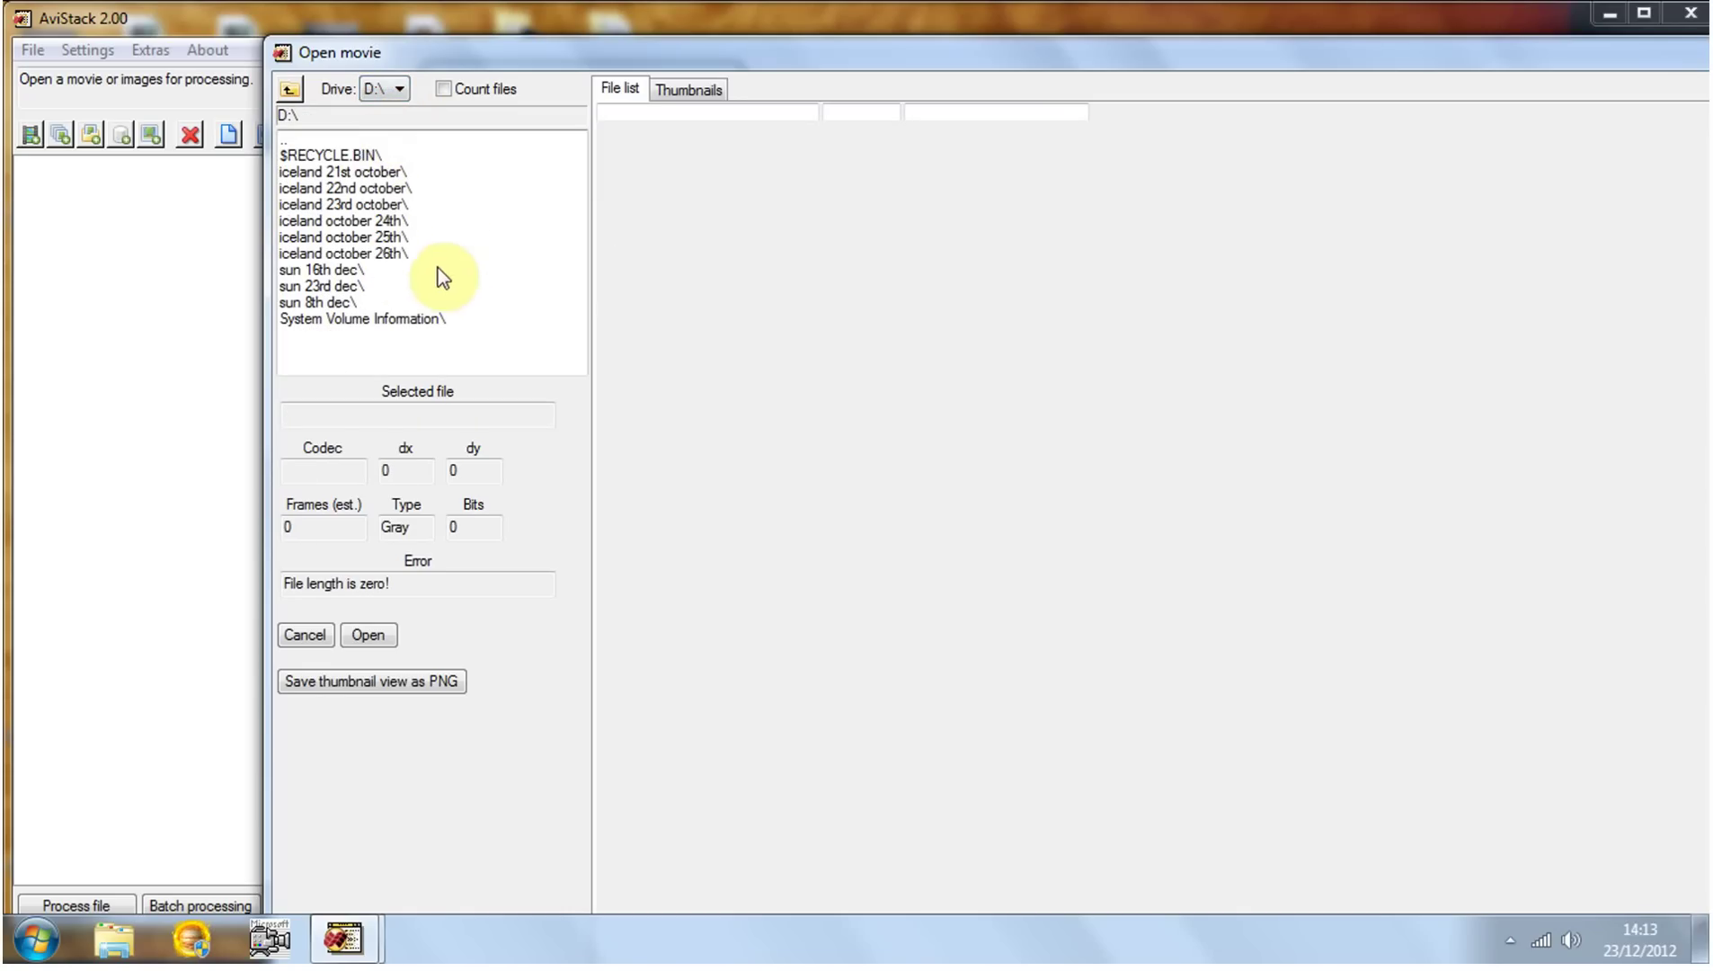
double_click(335, 270)
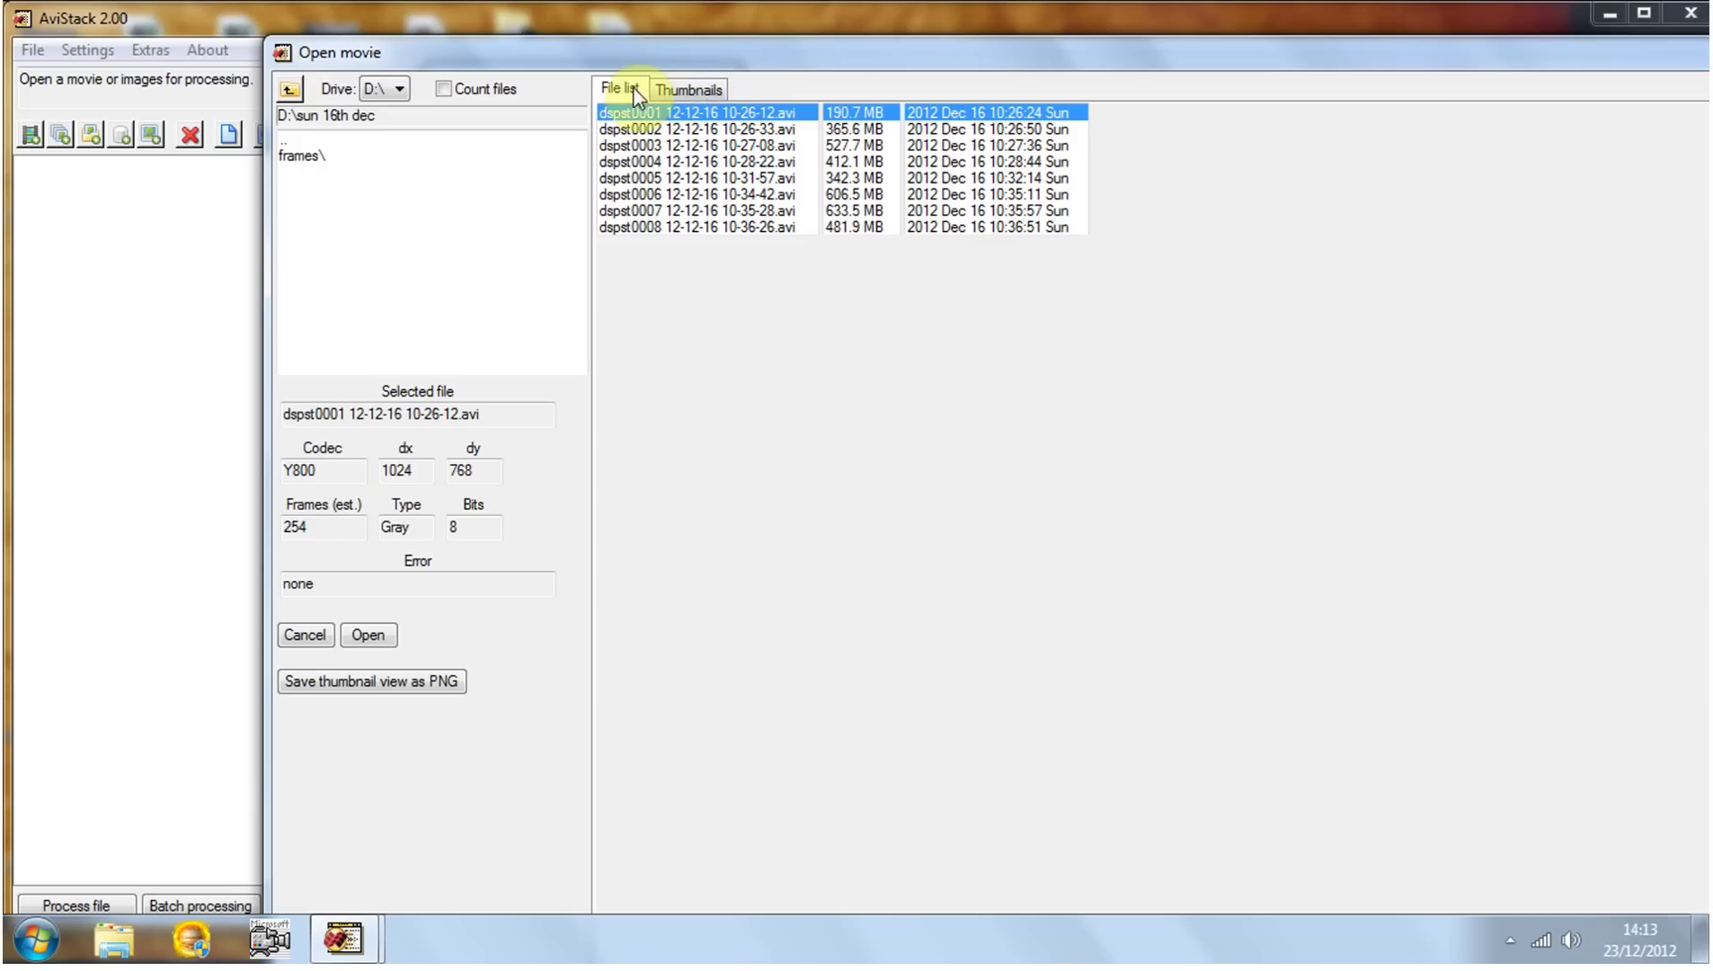
click(698, 93)
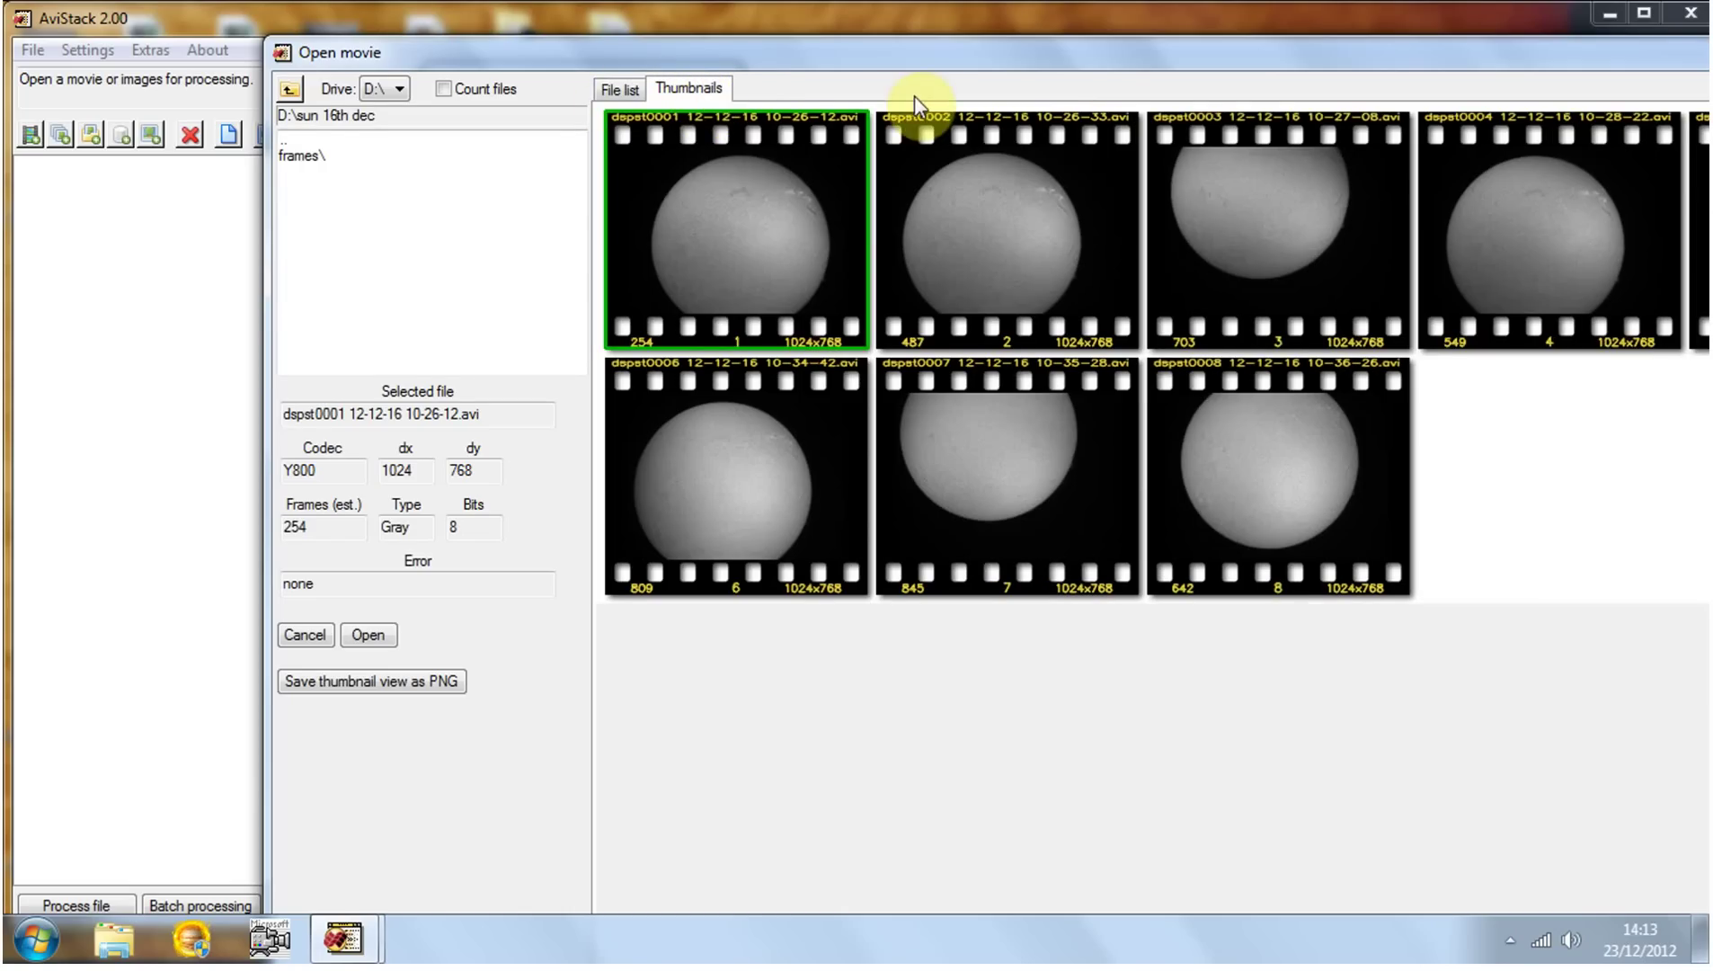
drag(903, 56, 640, 45)
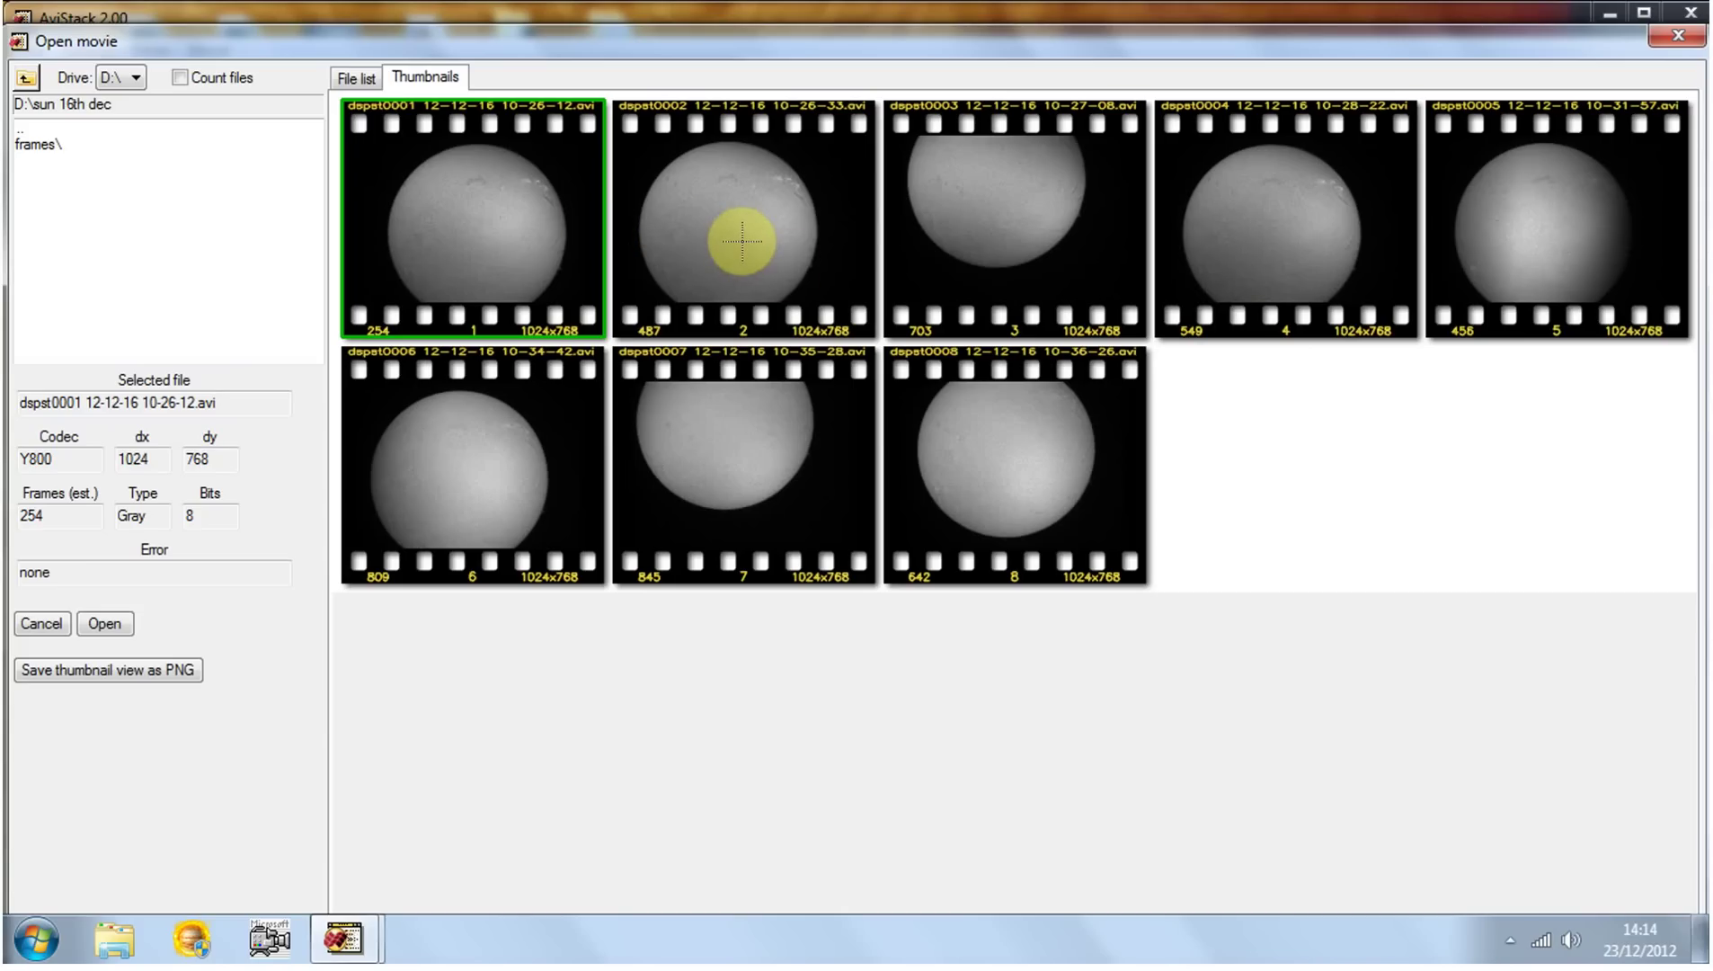
double_click(742, 241)
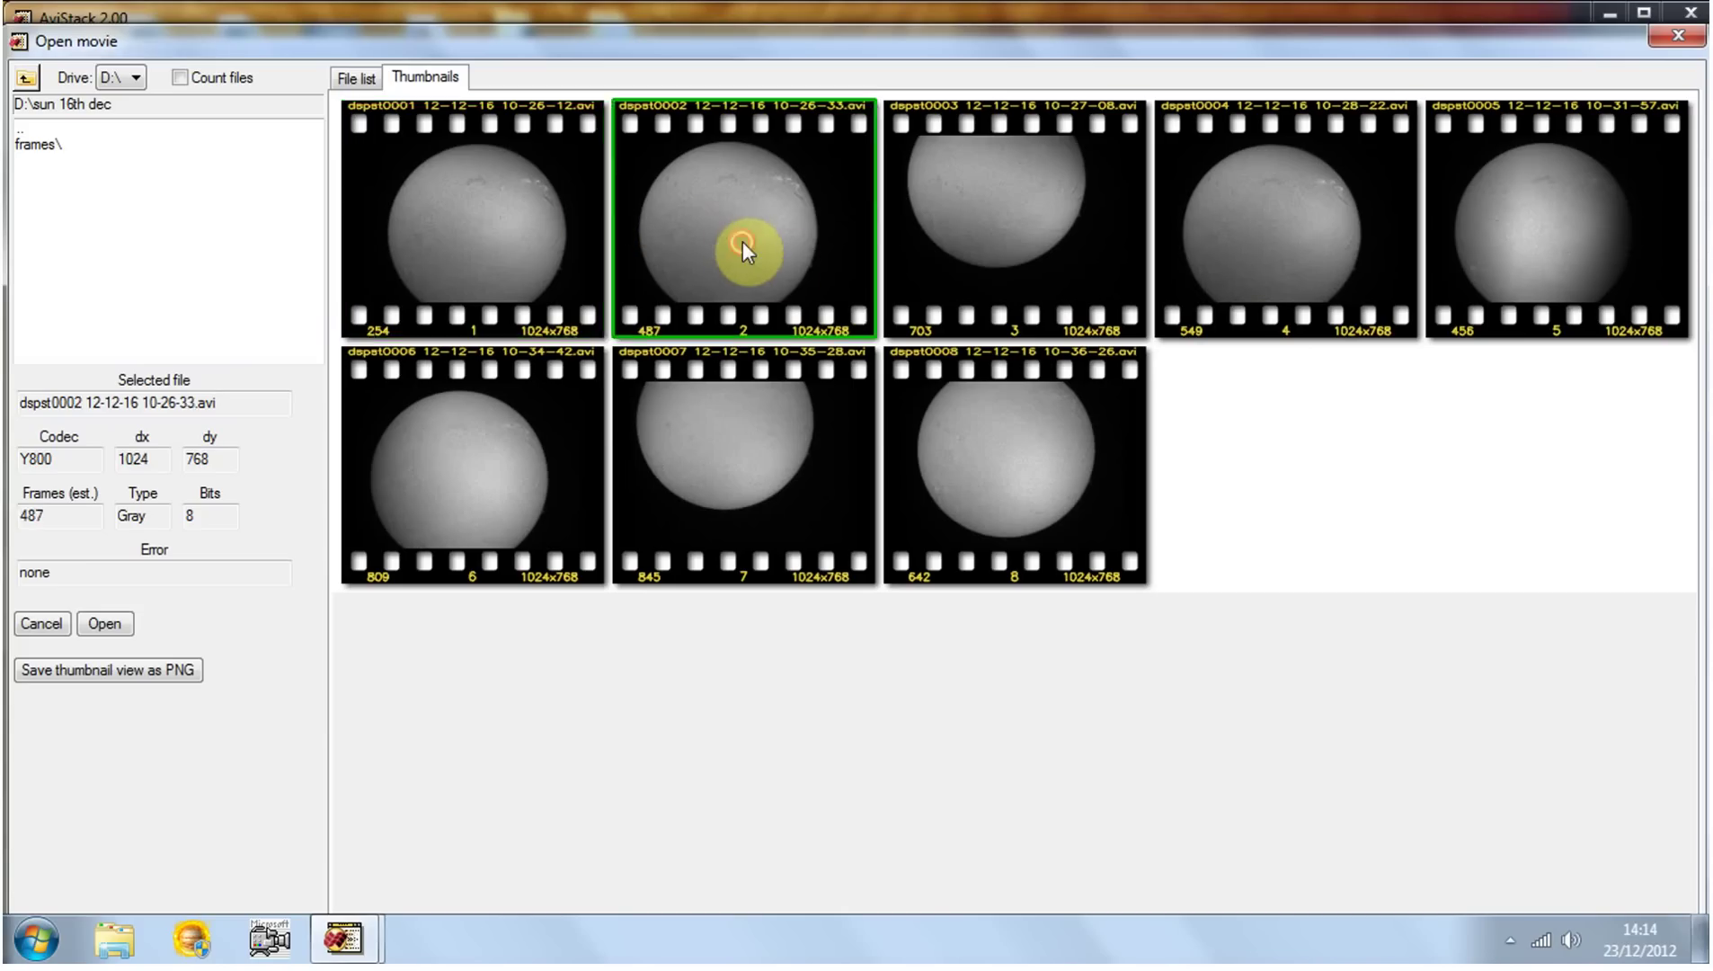
click(153, 173)
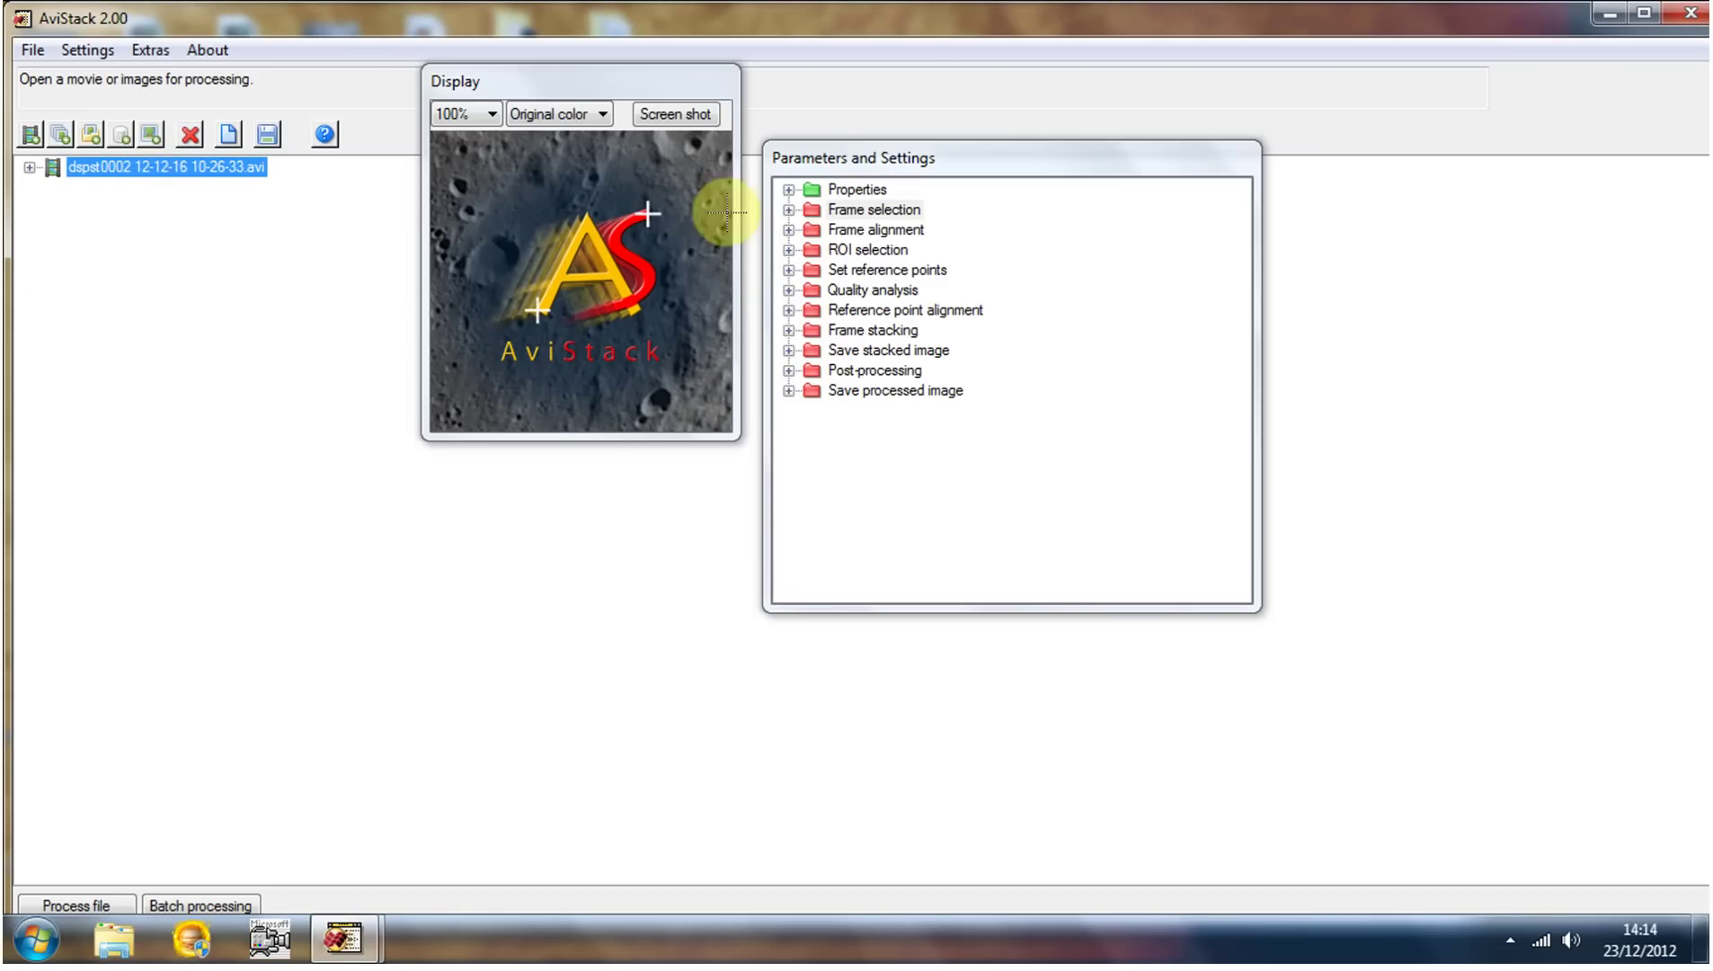
click(788, 210)
click(789, 211)
click(787, 231)
click(787, 231)
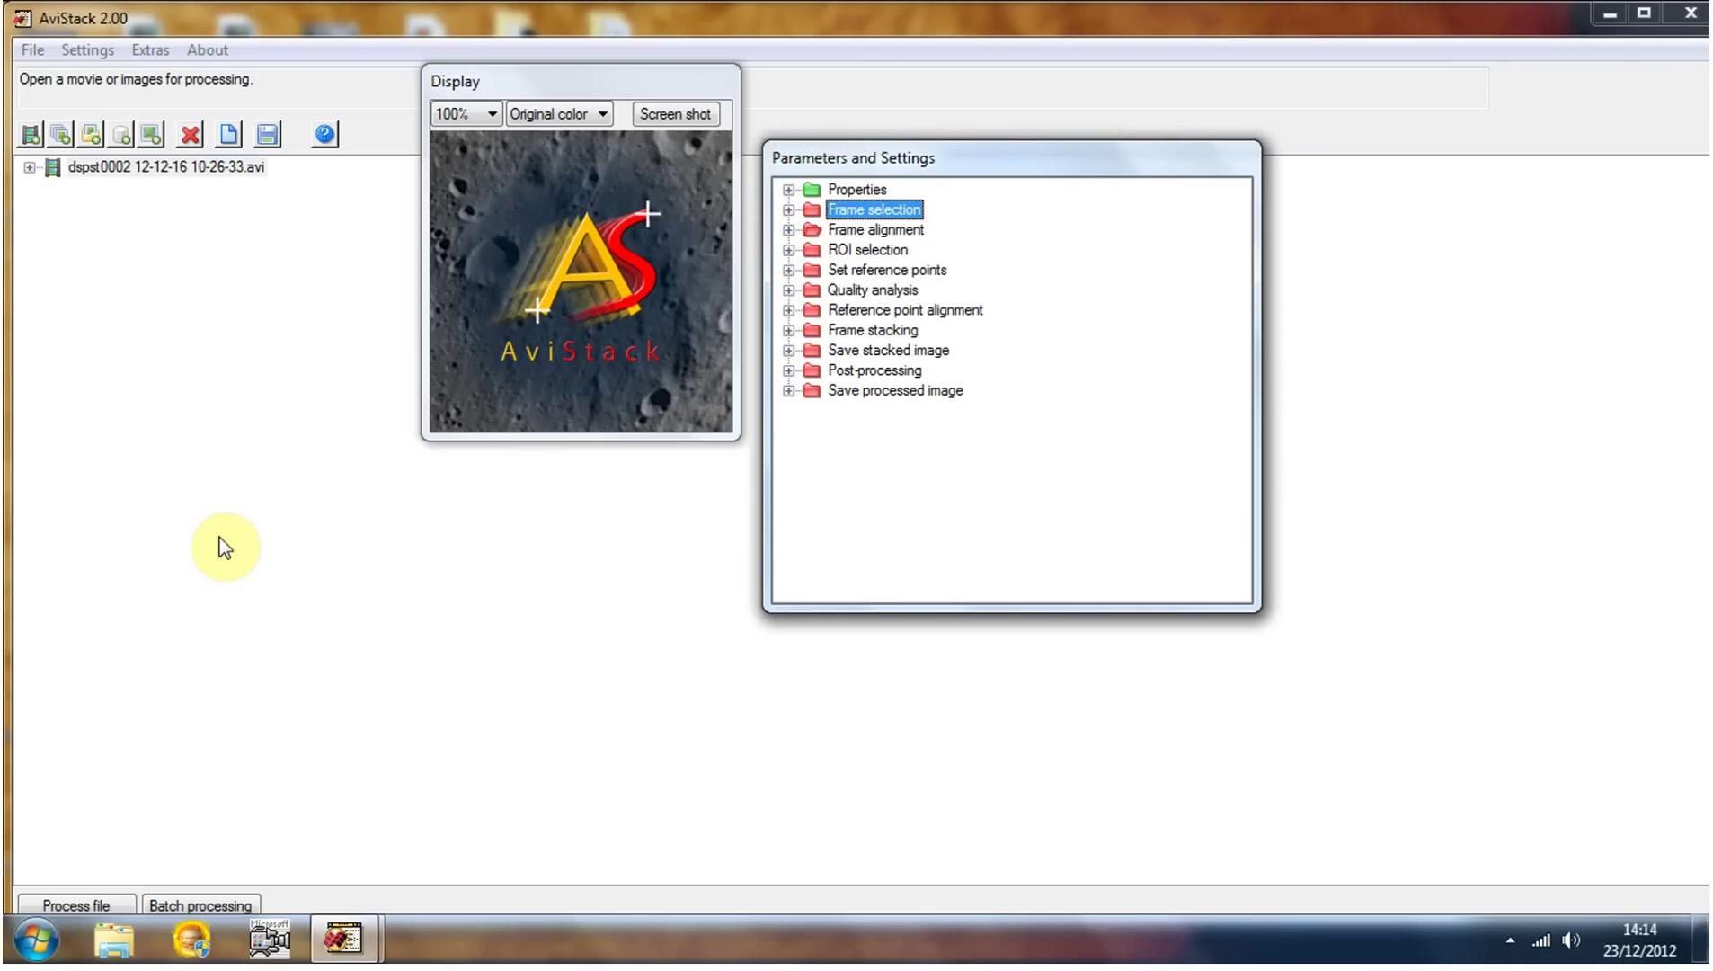
Start processing the movie and calculate the frame quality with the frame cut-off set to 125
click(98, 903)
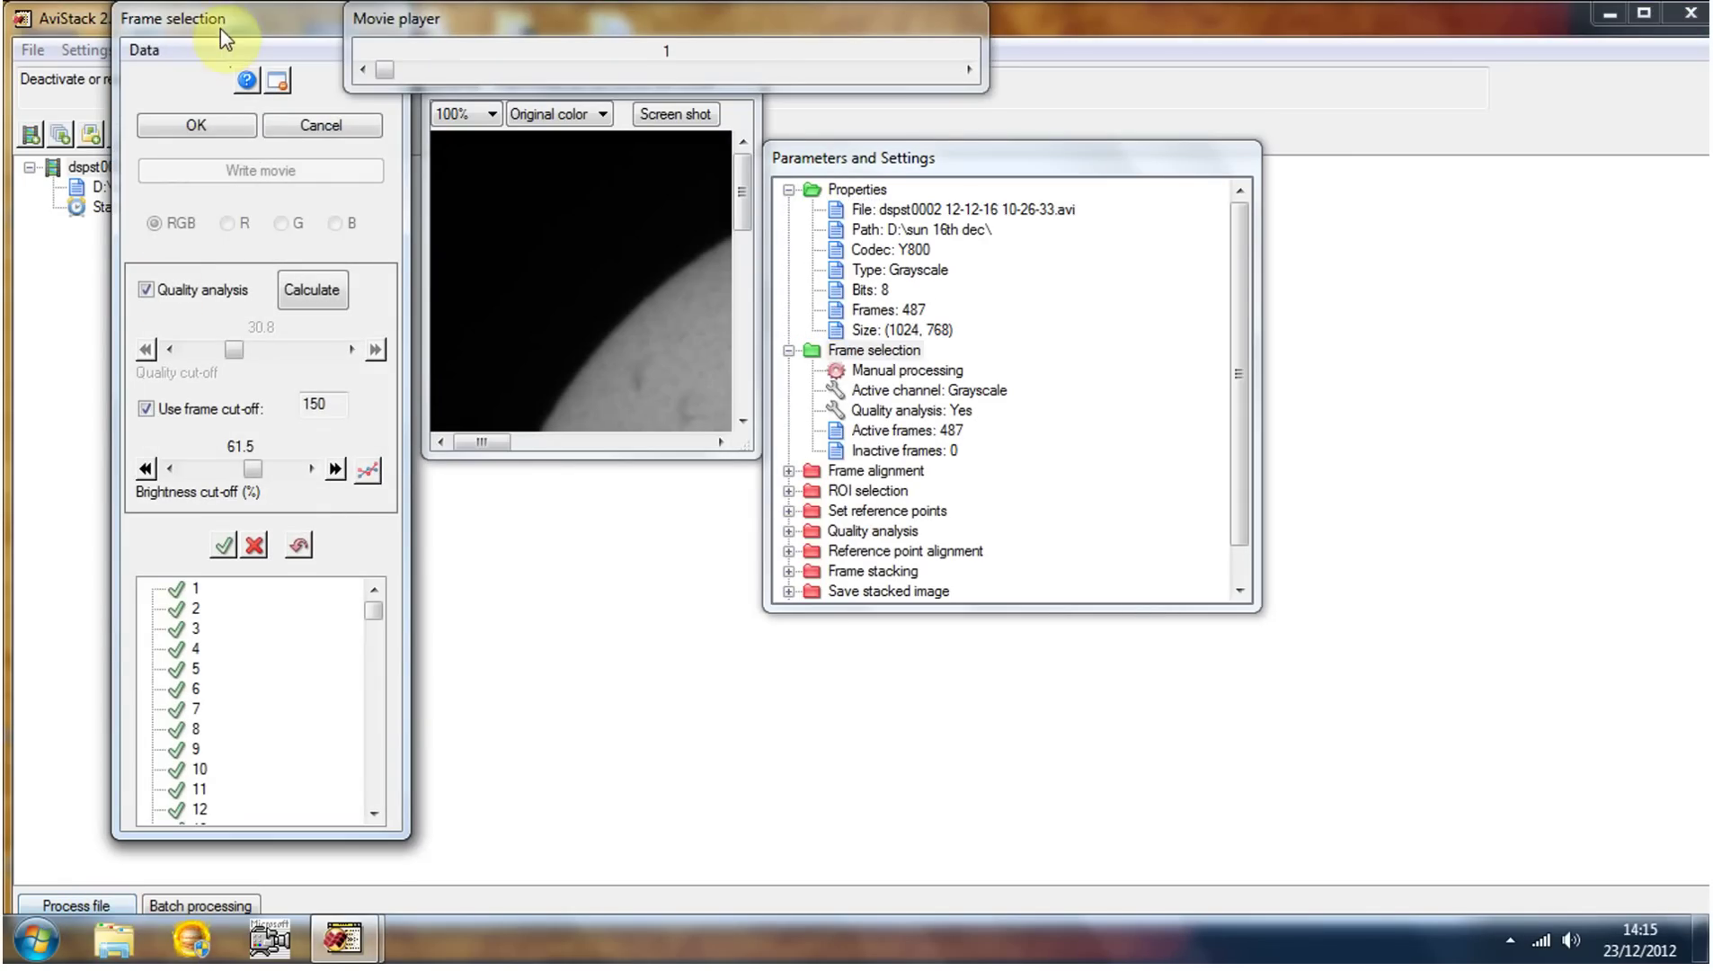
mouse_move(221, 27)
mouse_down()
mouse_move(201, 90)
mouse_move(206, 57)
mouse_up()
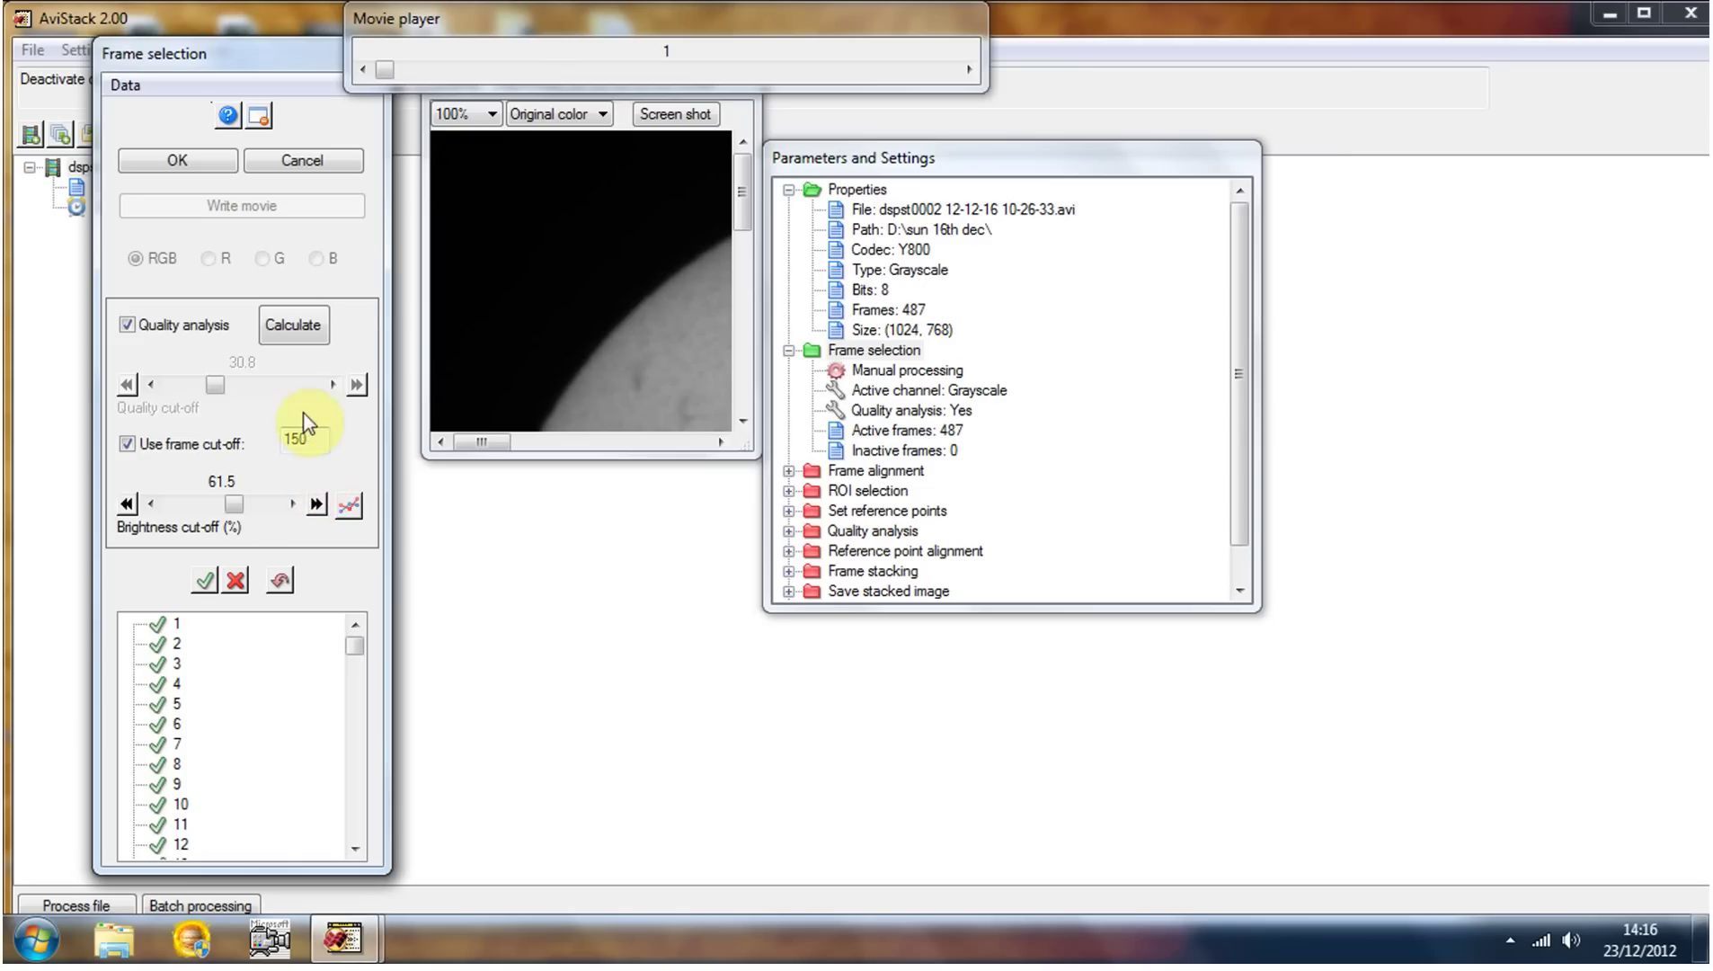
drag(320, 441, 281, 441)
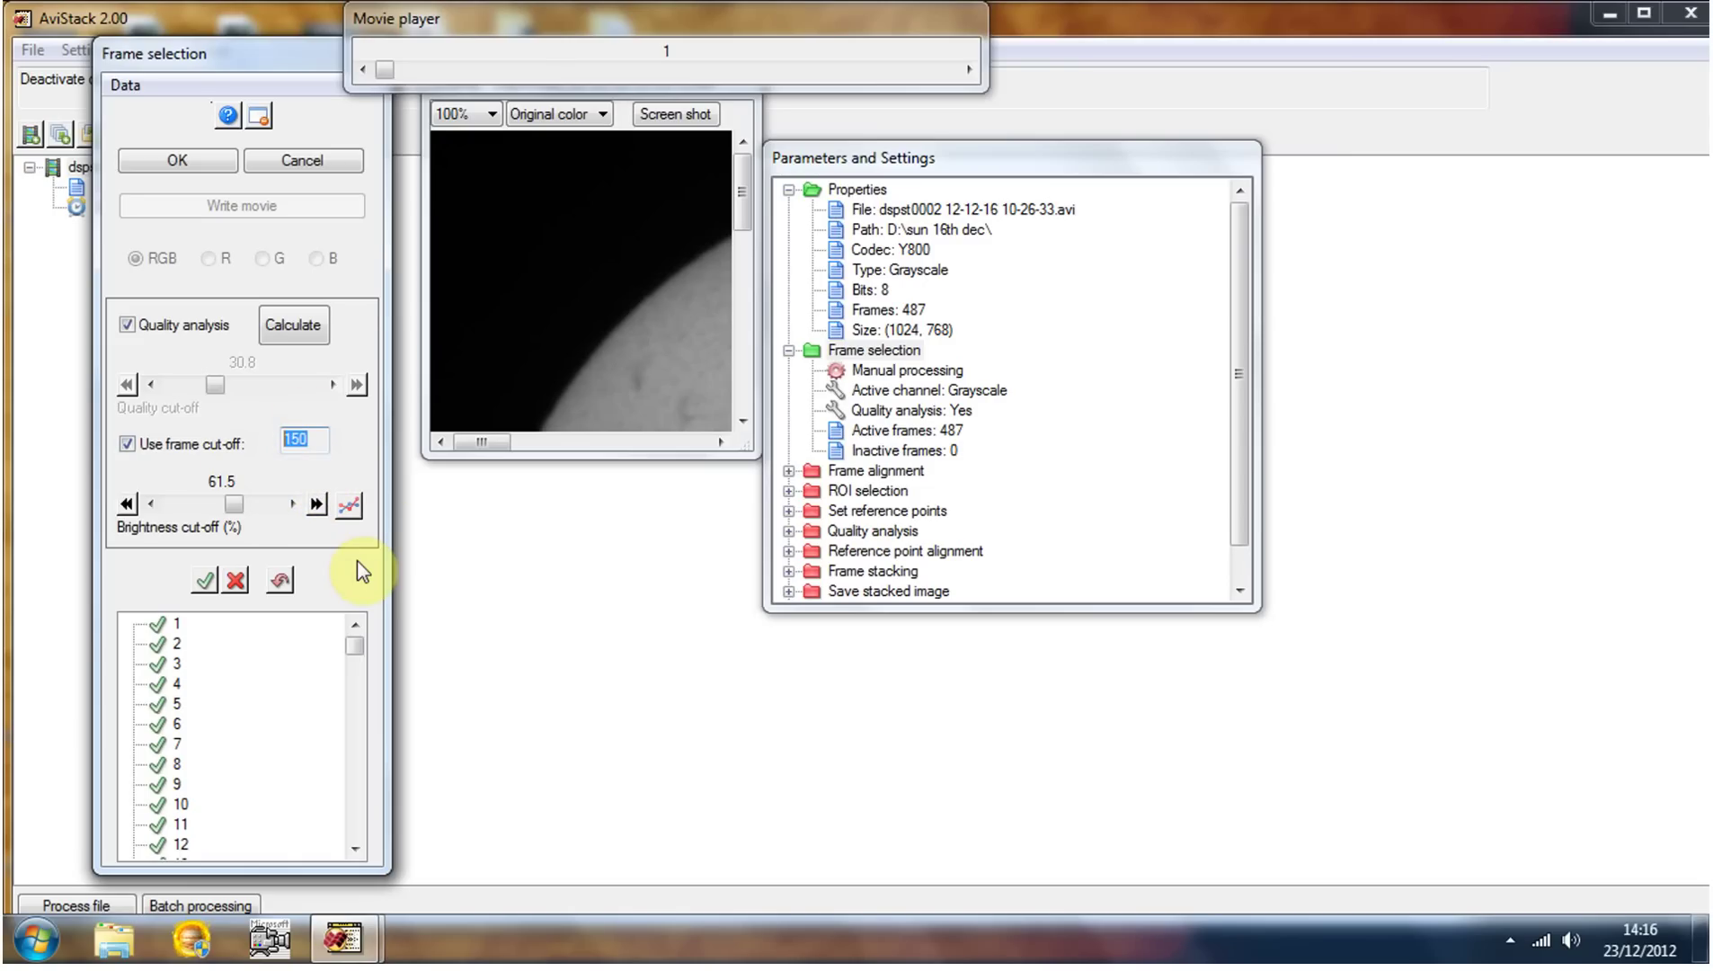
text(125)
click(290, 329)
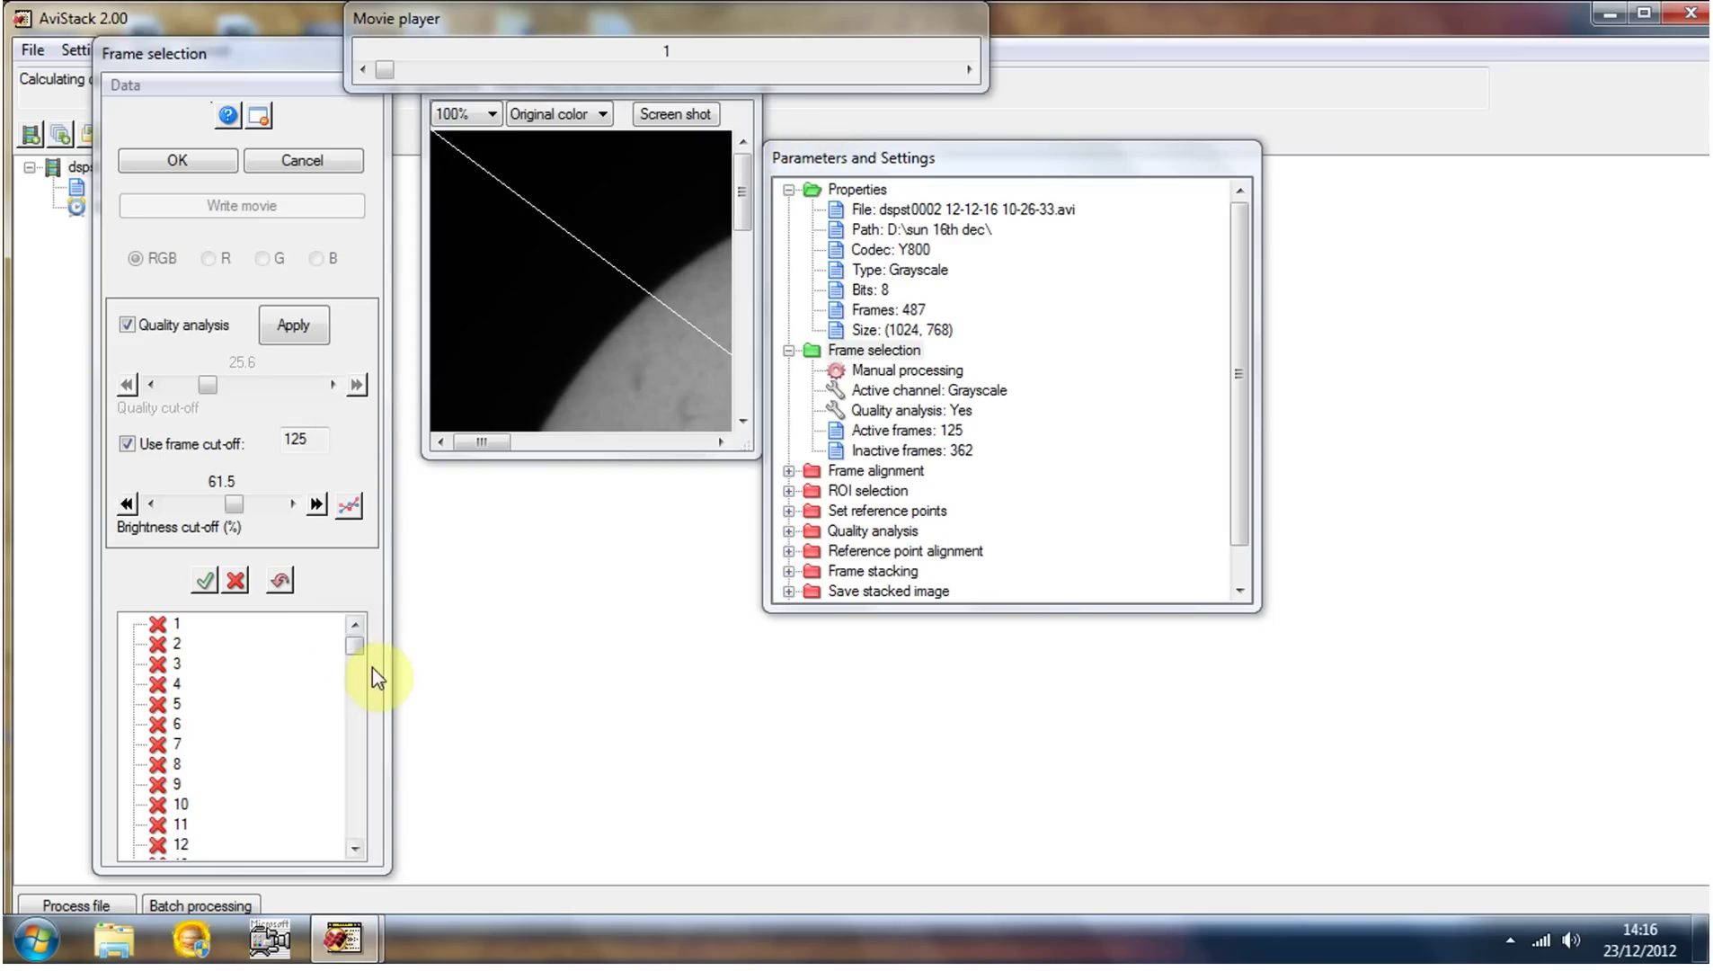
Look through the list of accepted and rejected frames and confirm the frame selection
drag(357, 645, 358, 822)
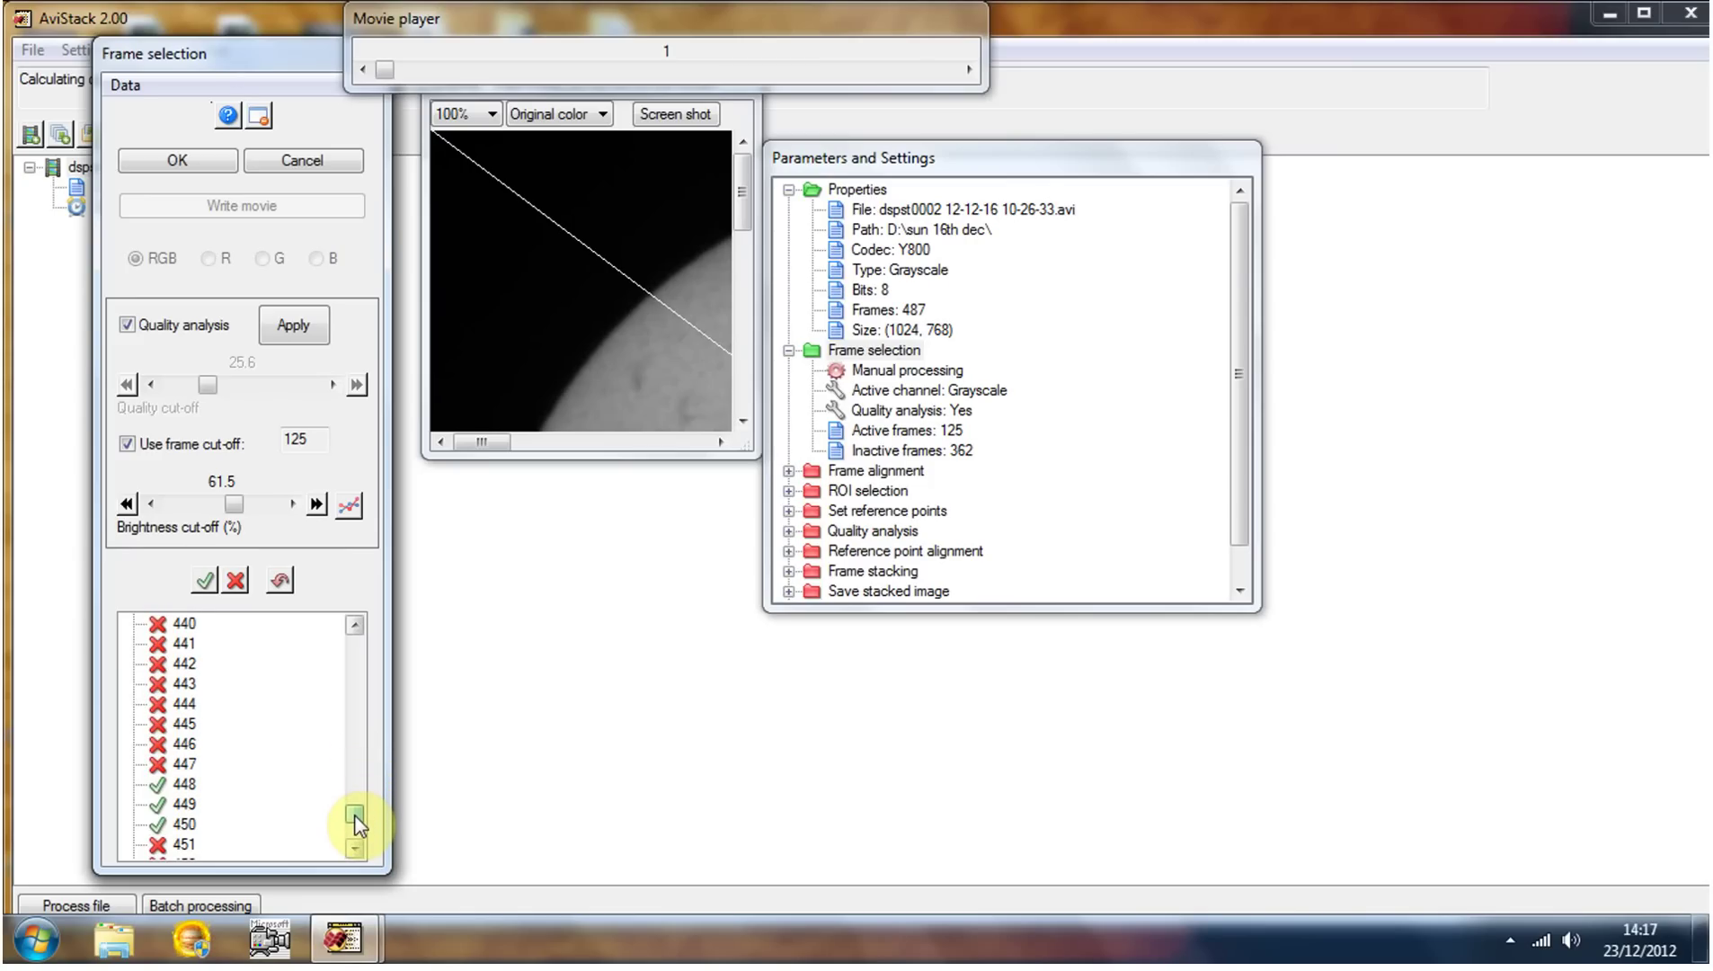
drag(357, 823, 361, 612)
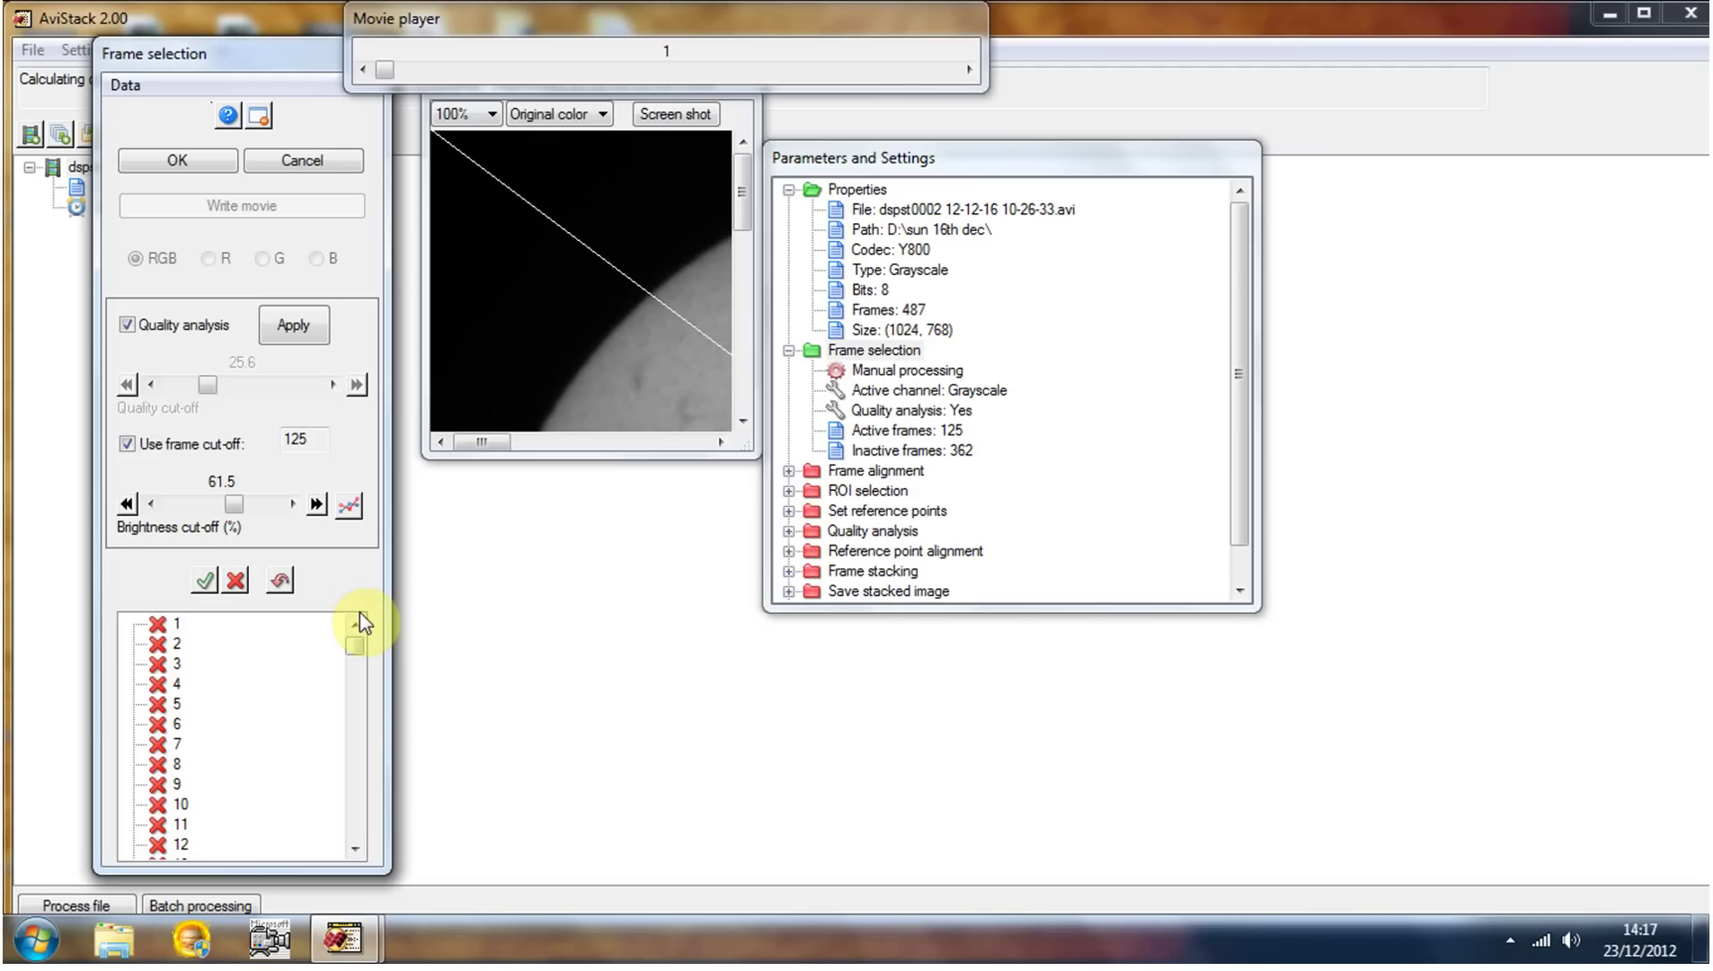
click(177, 159)
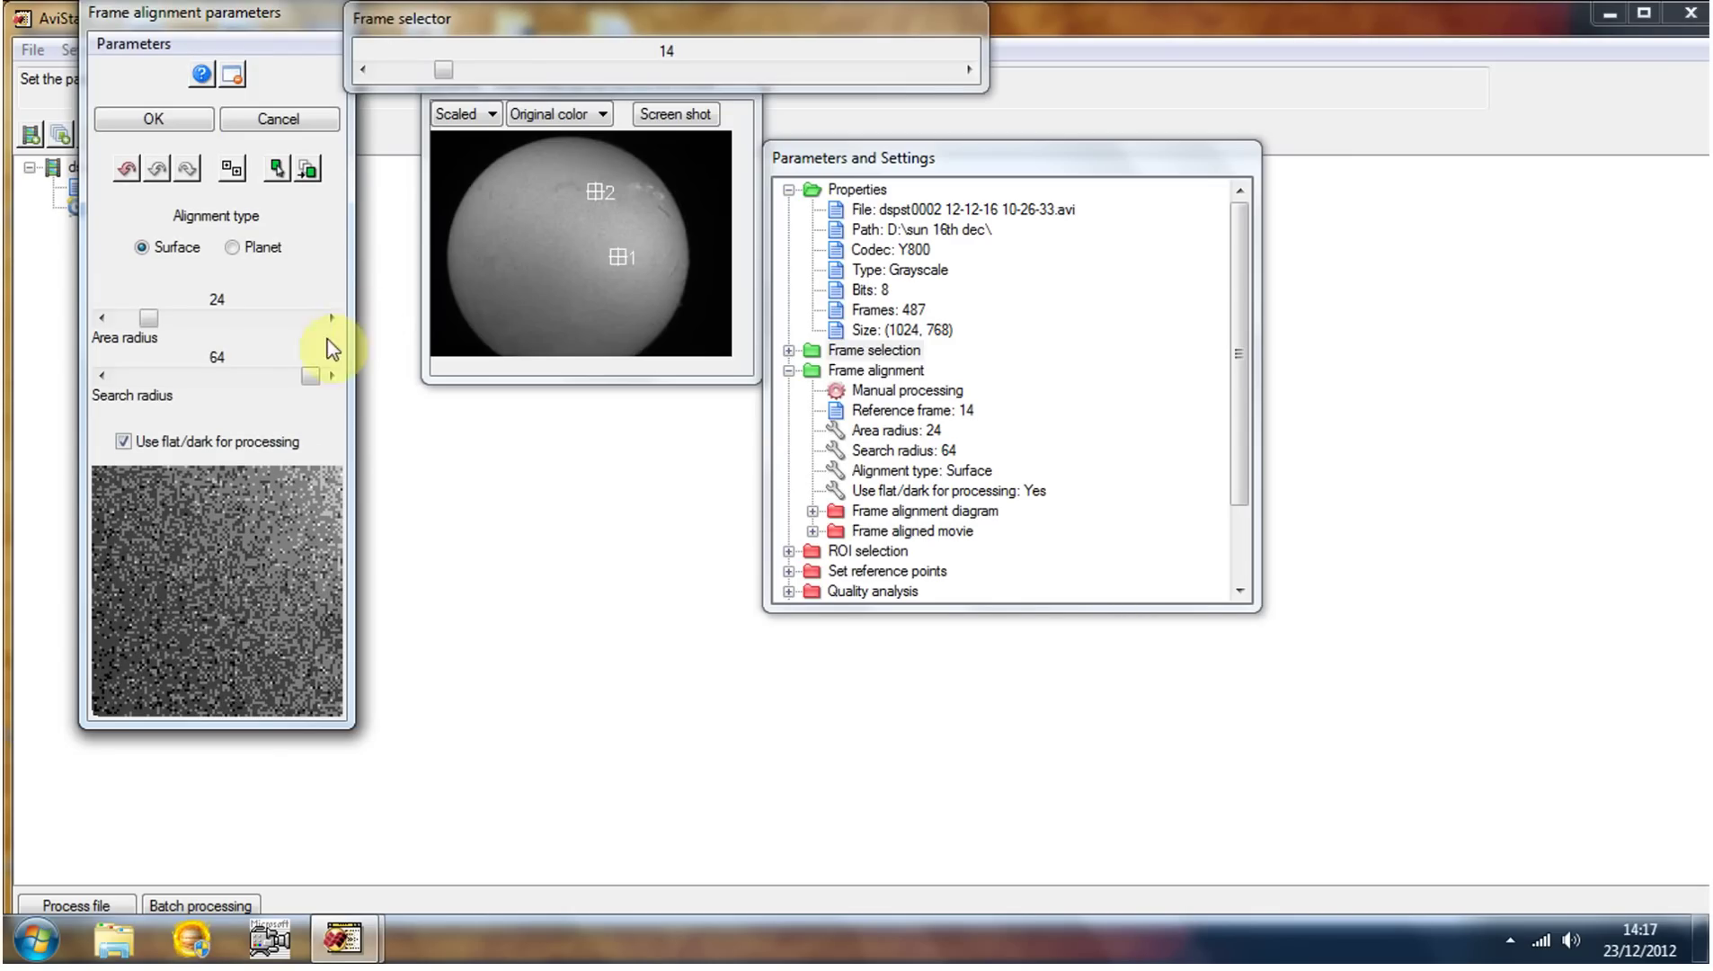
Align the frames with the Surface alignment type, keeping the two proposed alignment points and the existing radius settings
click(440, 342)
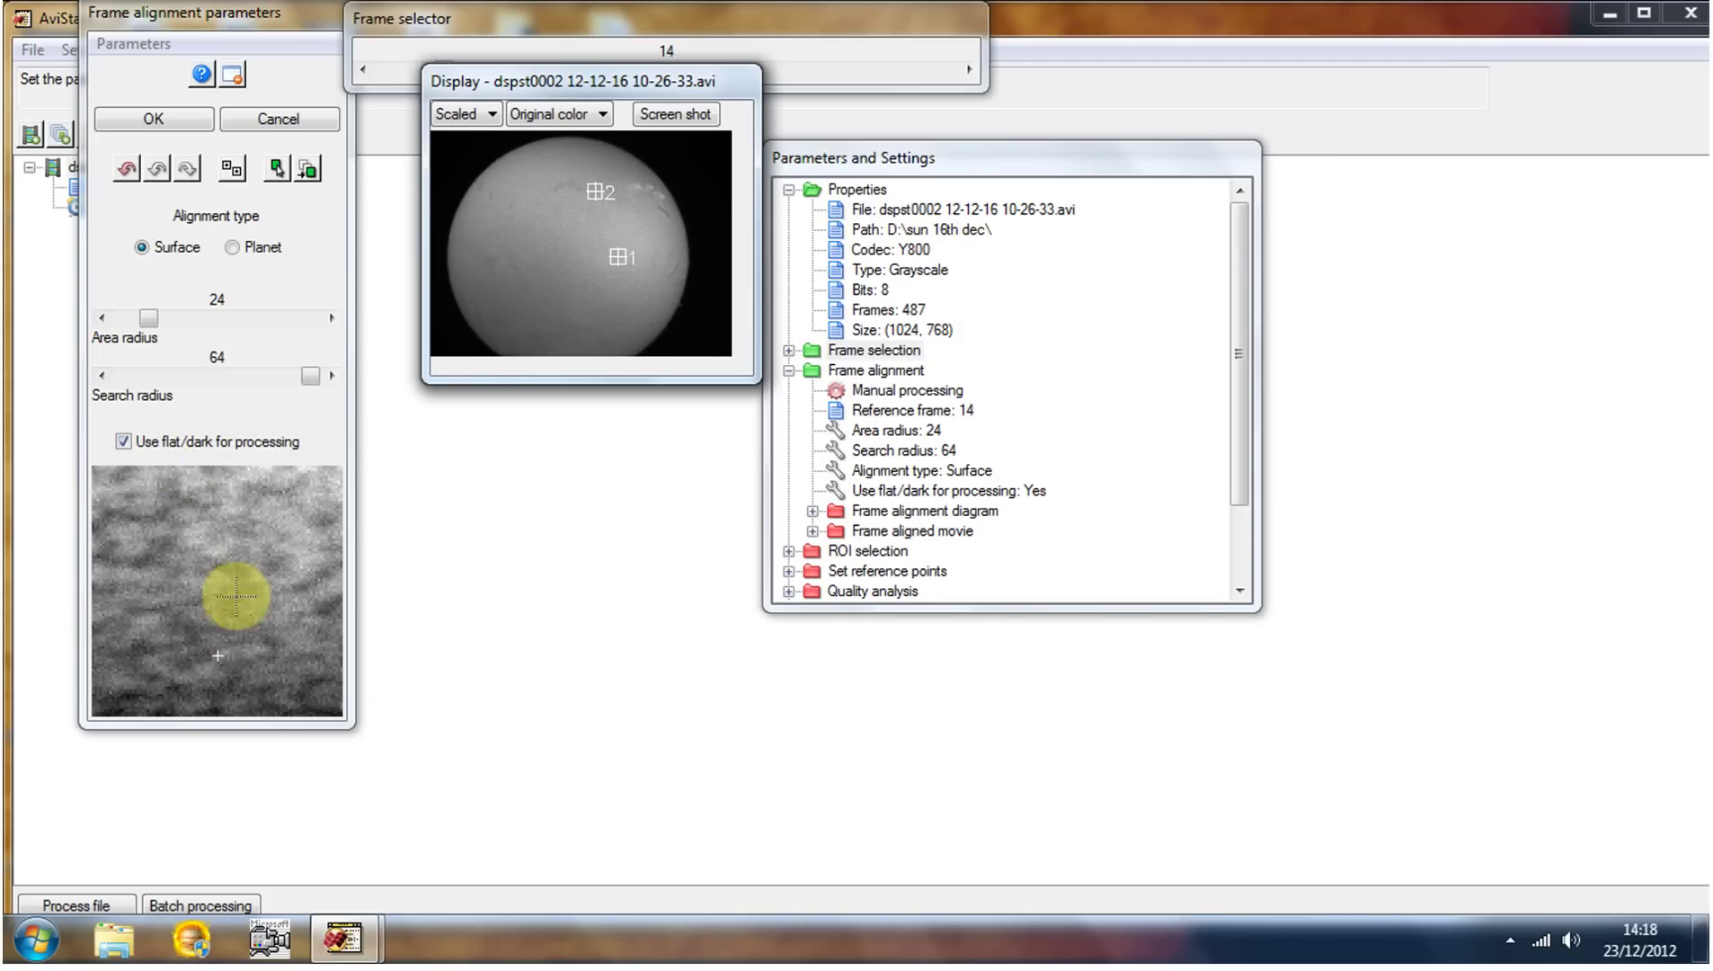
click(140, 121)
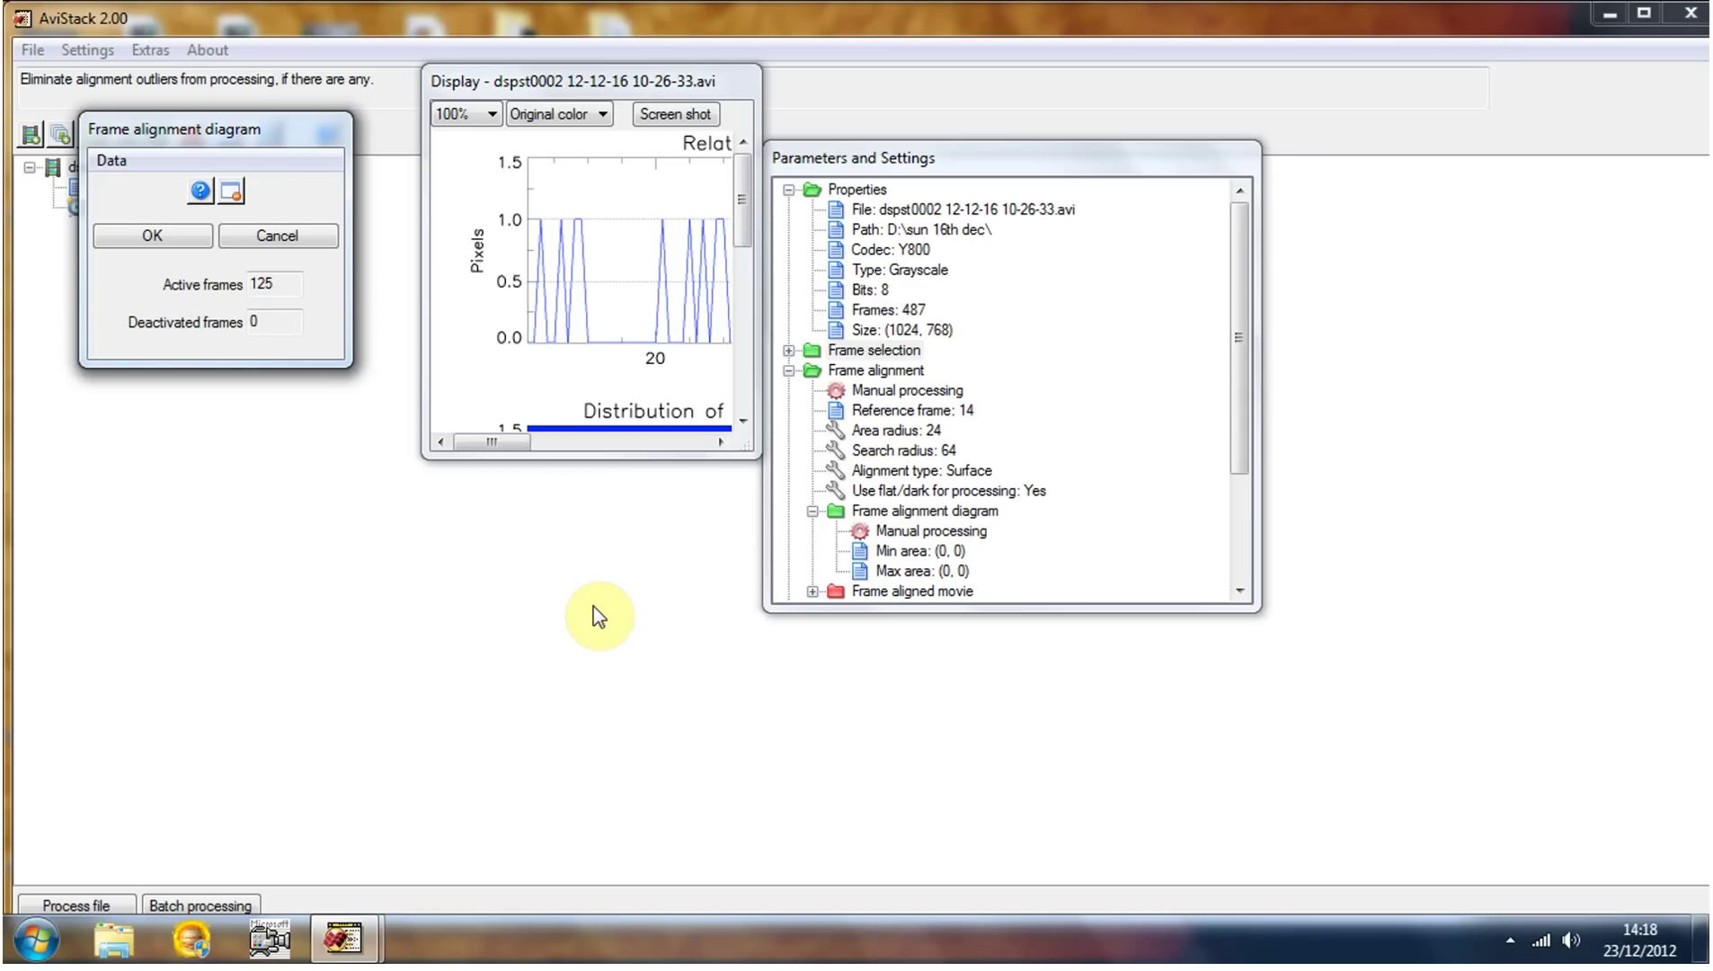
Enlarge the image display window and examine the alignment plots for relative deviation, deviation distribution and frame shift
click(762, 86)
drag(763, 87, 1319, 90)
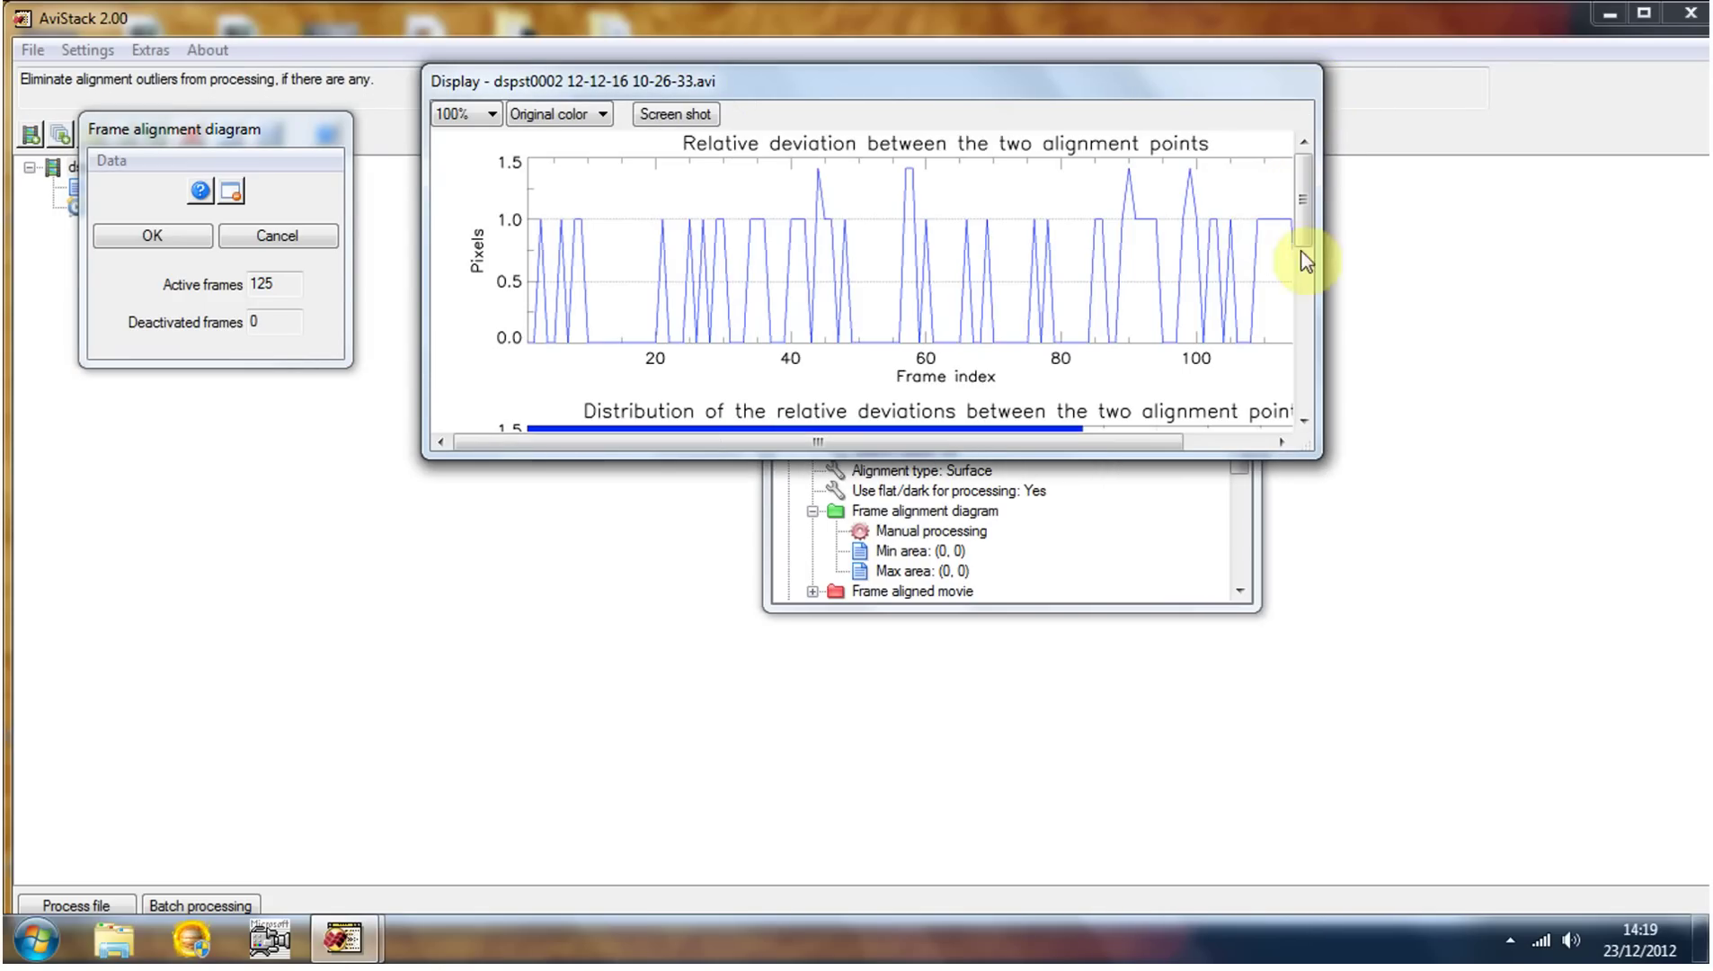
drag(1306, 232, 1306, 351)
scroll(1306, 351, down, 5)
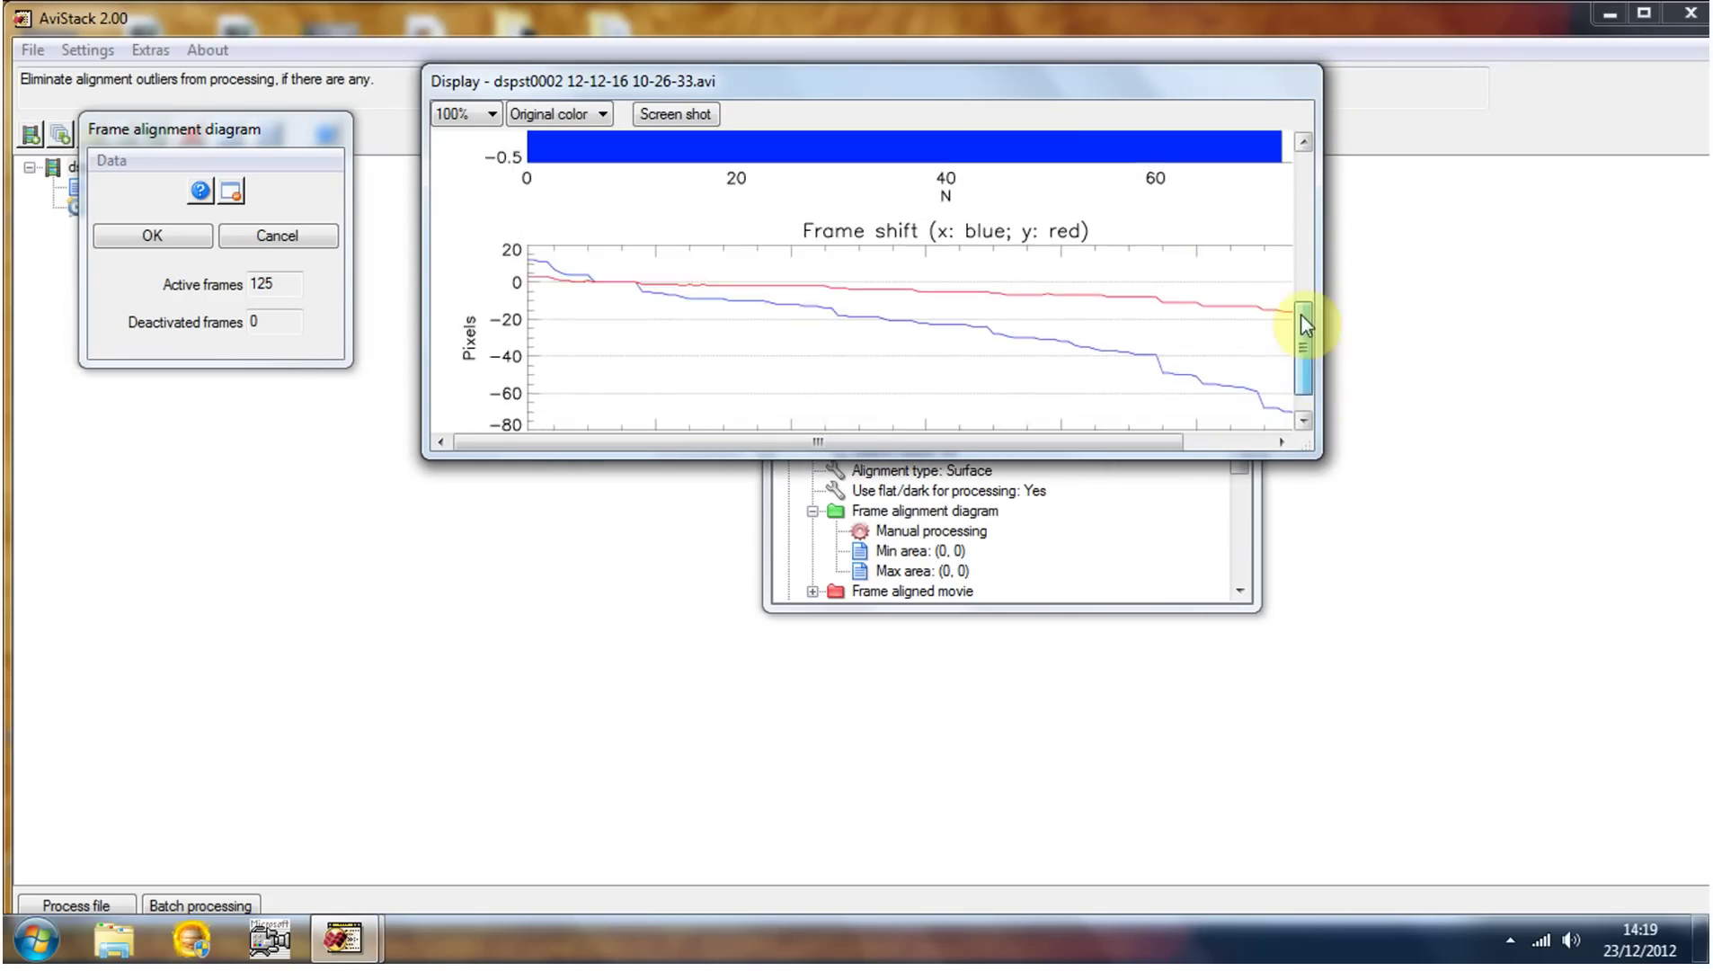
scroll(1306, 325, up, 3)
drag(1243, 452, 1252, 878)
mouse_move(1306, 220)
mouse_down()
mouse_move(1312, 241)
mouse_move(1312, 199)
mouse_up()
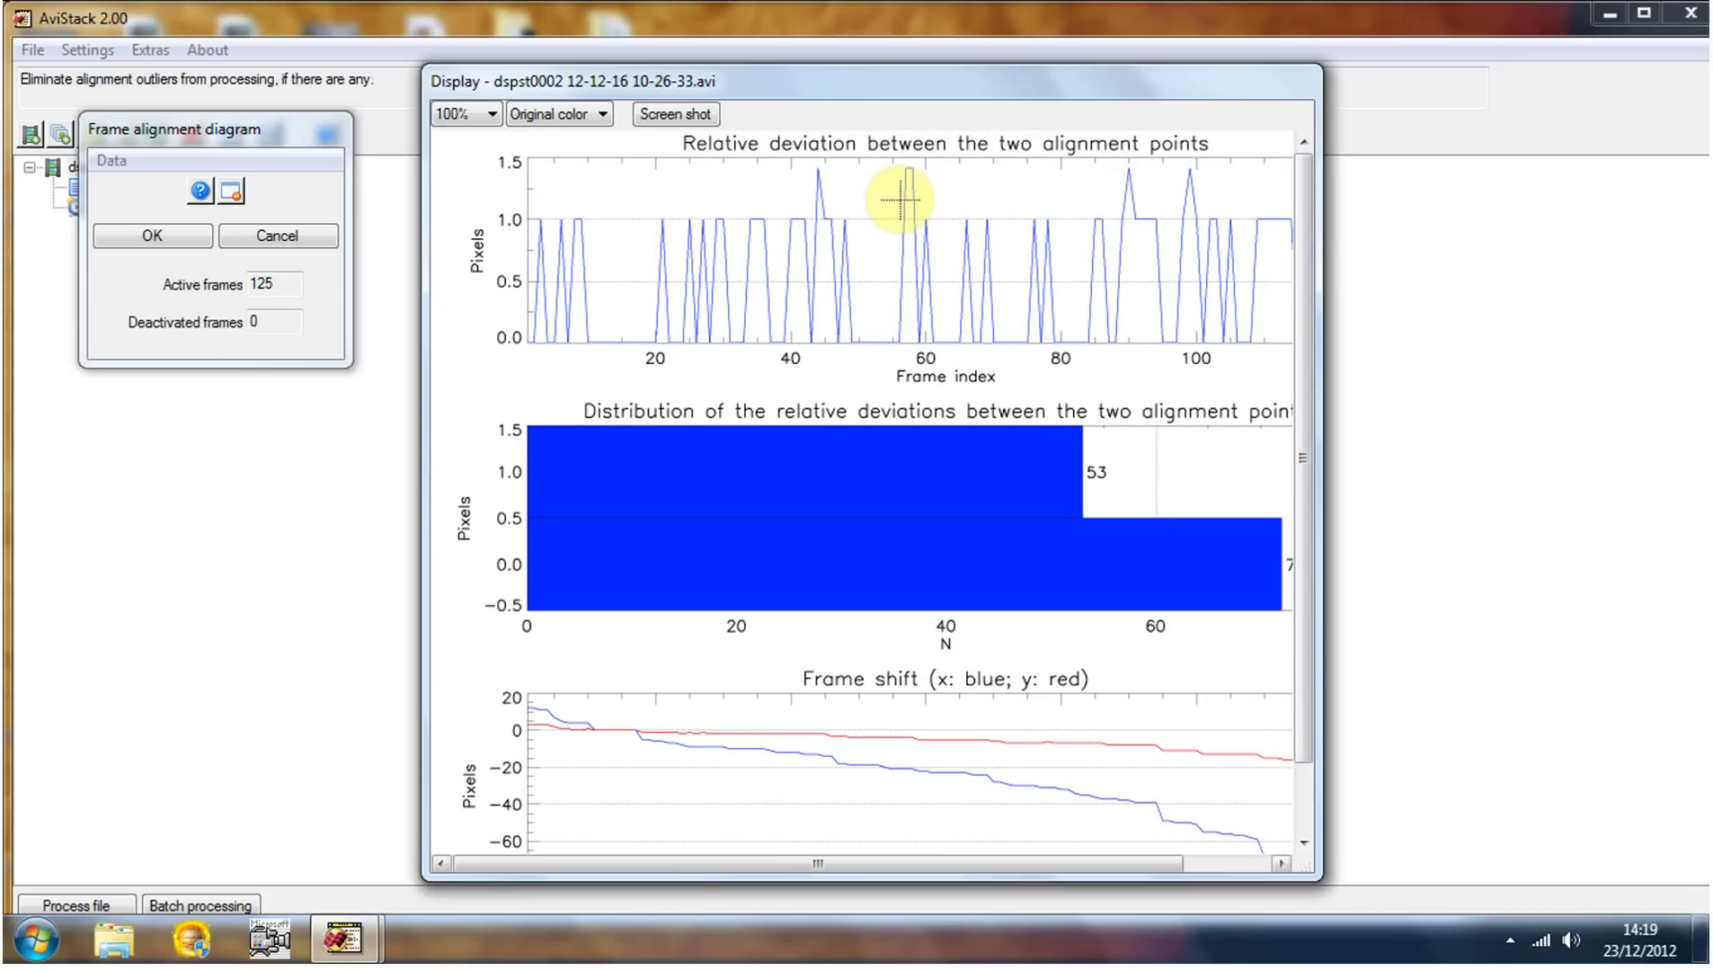
mouse_move(1308, 286)
mouse_down()
mouse_move(1303, 459)
mouse_move(1304, 289)
mouse_up()
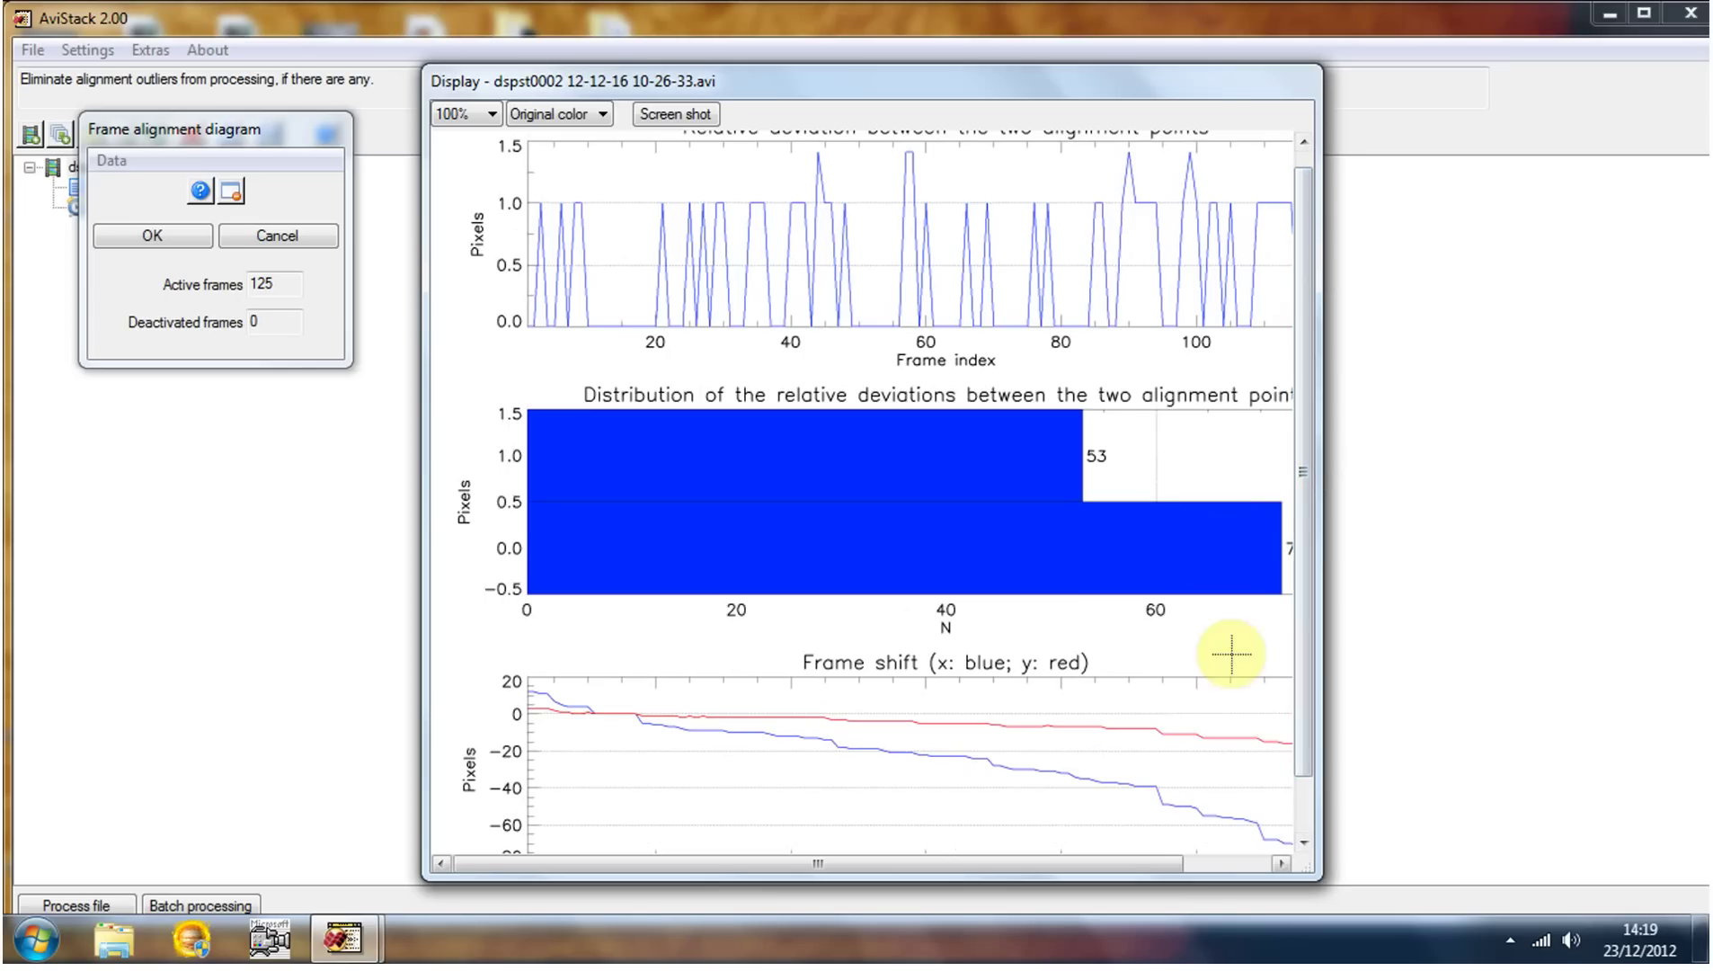
Examine the remaining frame shift plot in the frame alignment diagram and accept the alignment with all frames active
drag(1302, 755, 1305, 815)
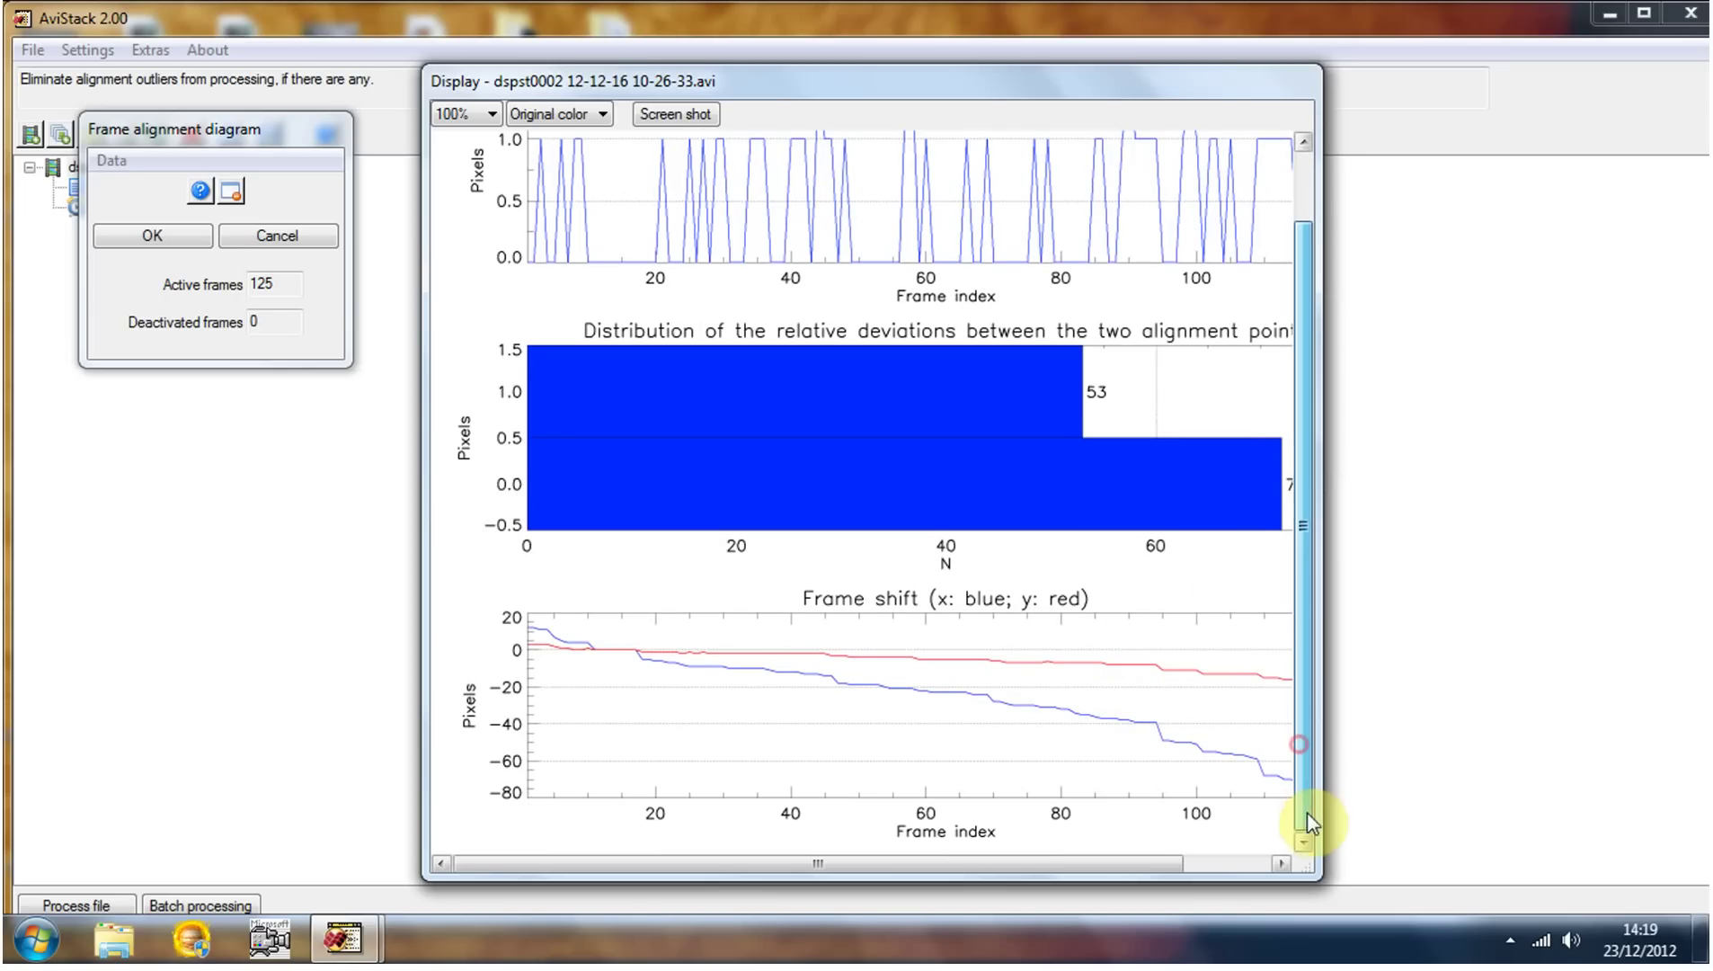
drag(1140, 868, 979, 876)
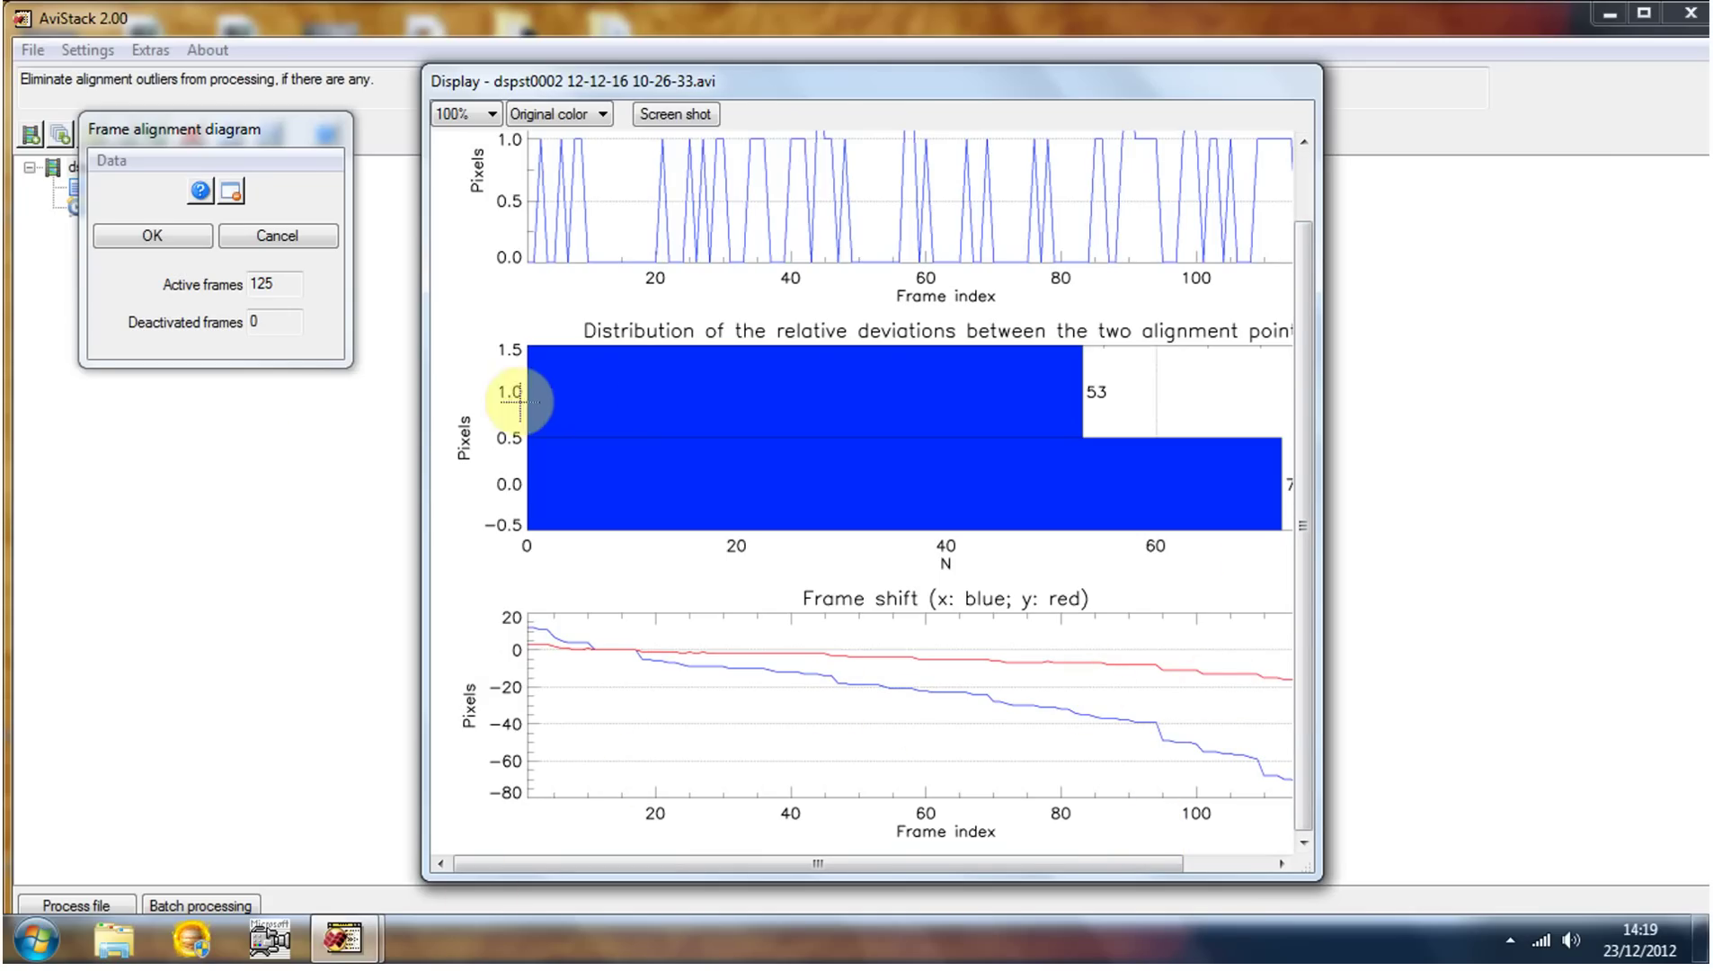
click(154, 237)
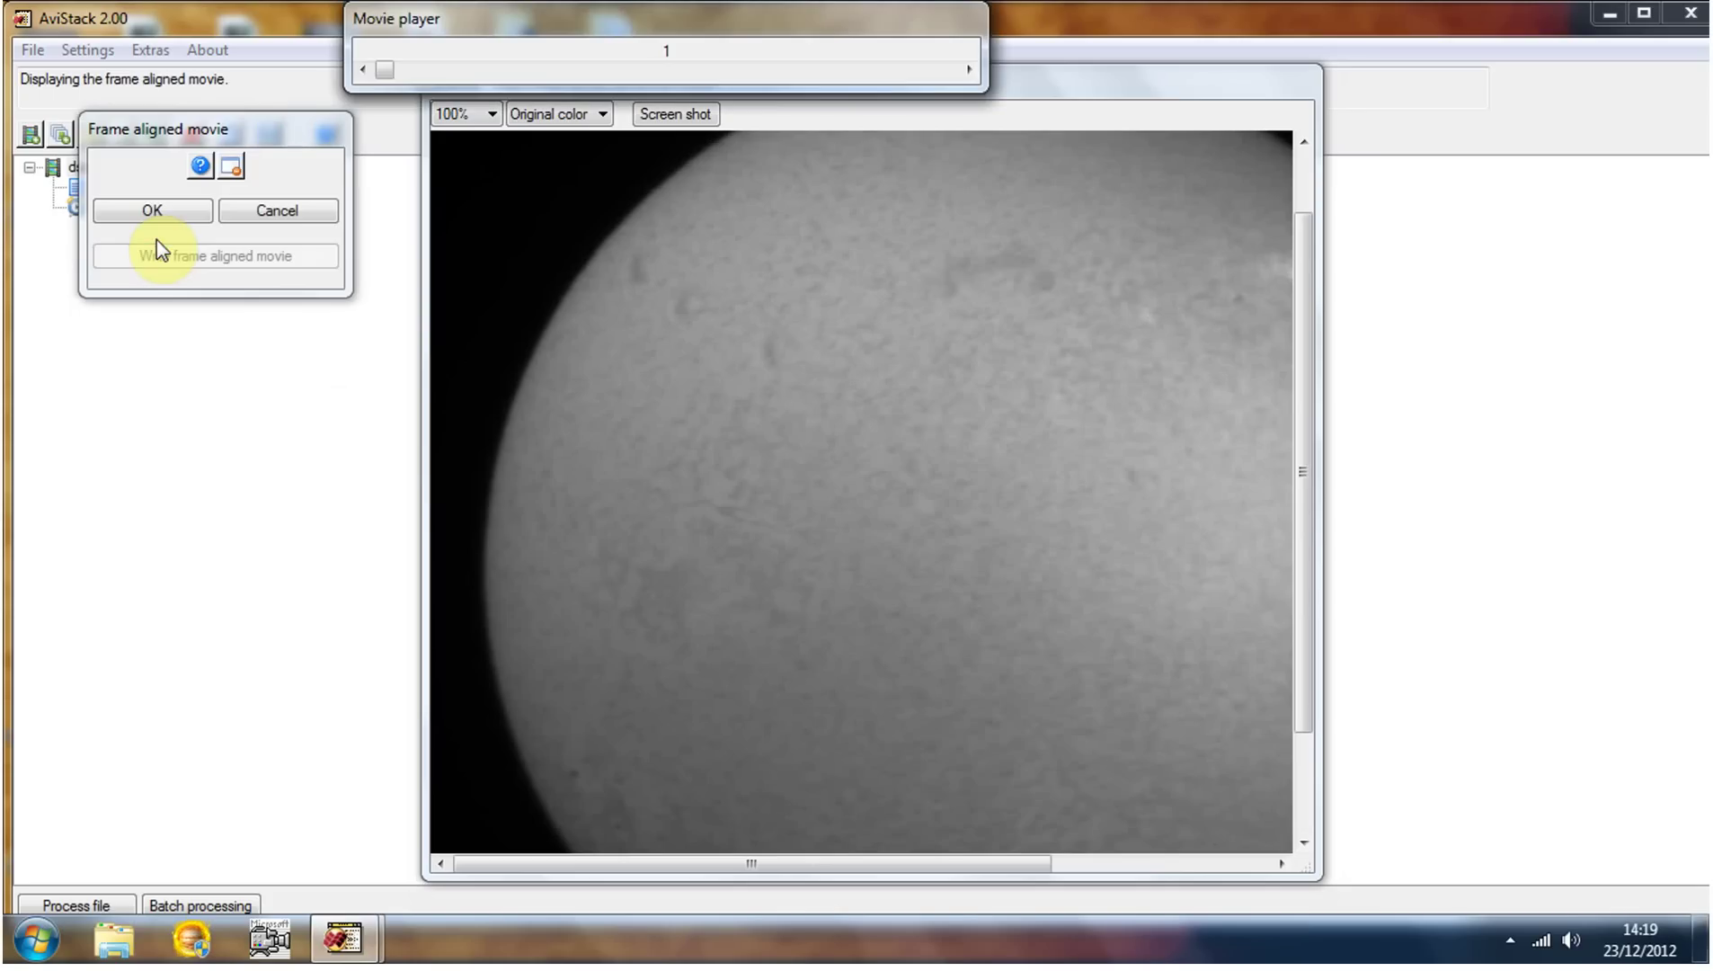
Bring the display window to the front, accept the frame aligned movie and continue without limiting processing to a ROI
mouse_move(1084, 86)
mouse_down()
mouse_move(1113, 199)
mouse_move(1068, 277)
mouse_move(1025, 63)
mouse_move(1094, 103)
mouse_up()
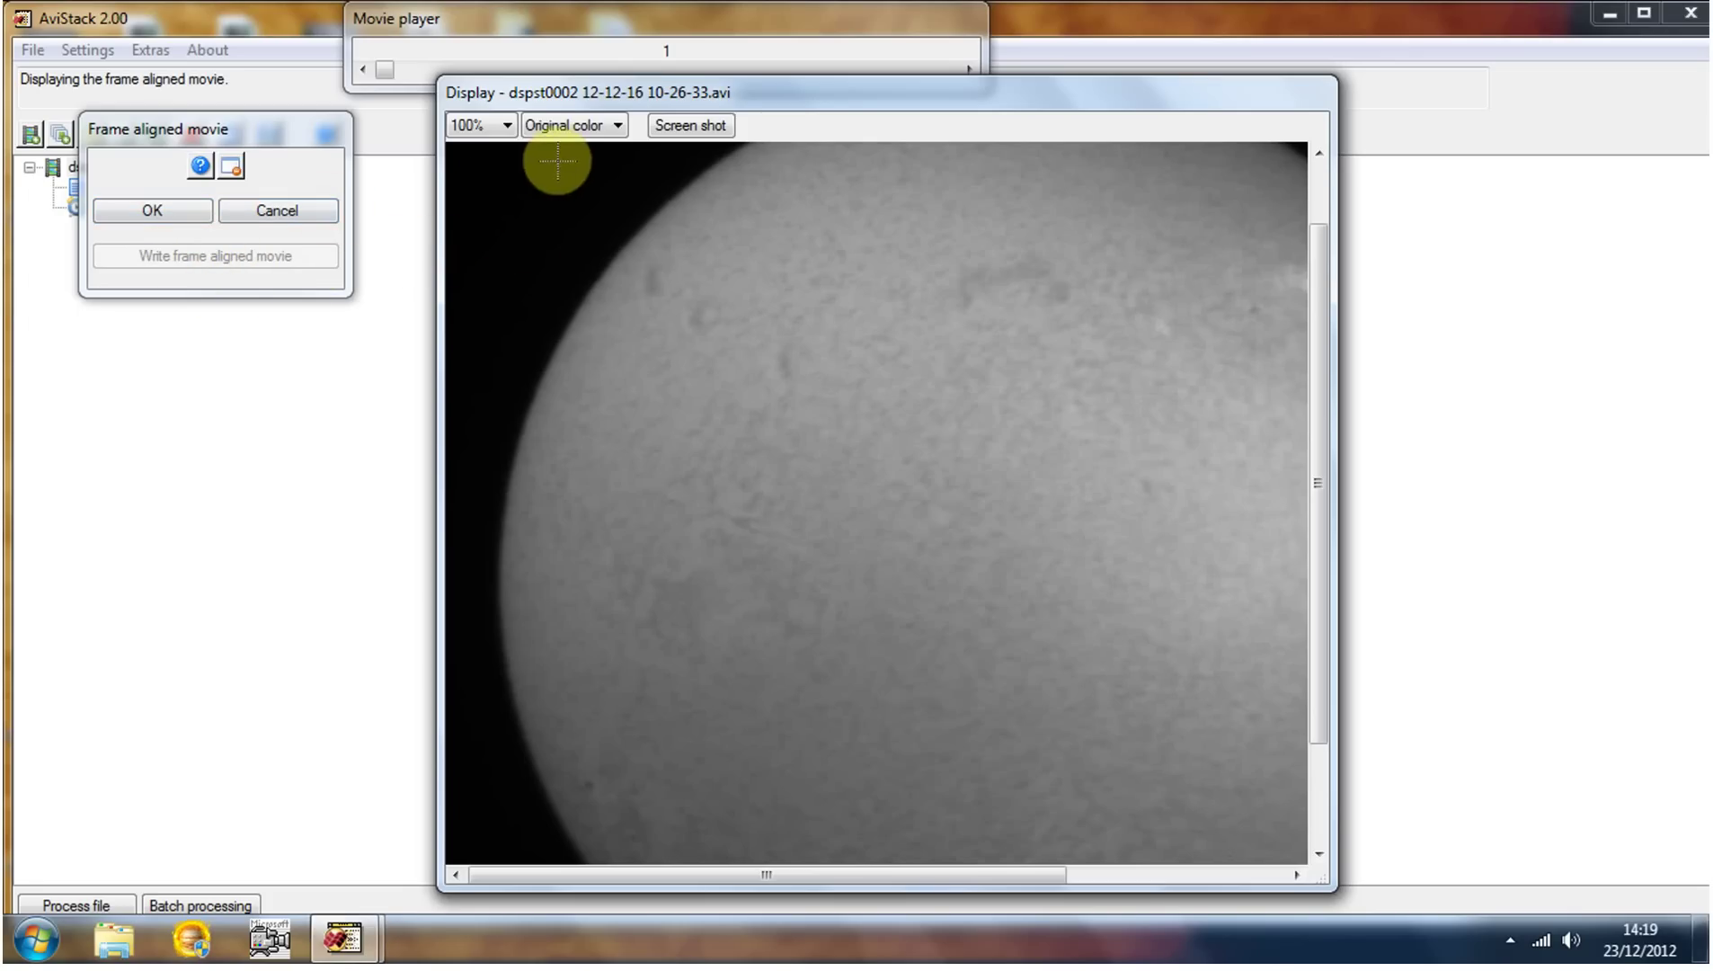
click(176, 212)
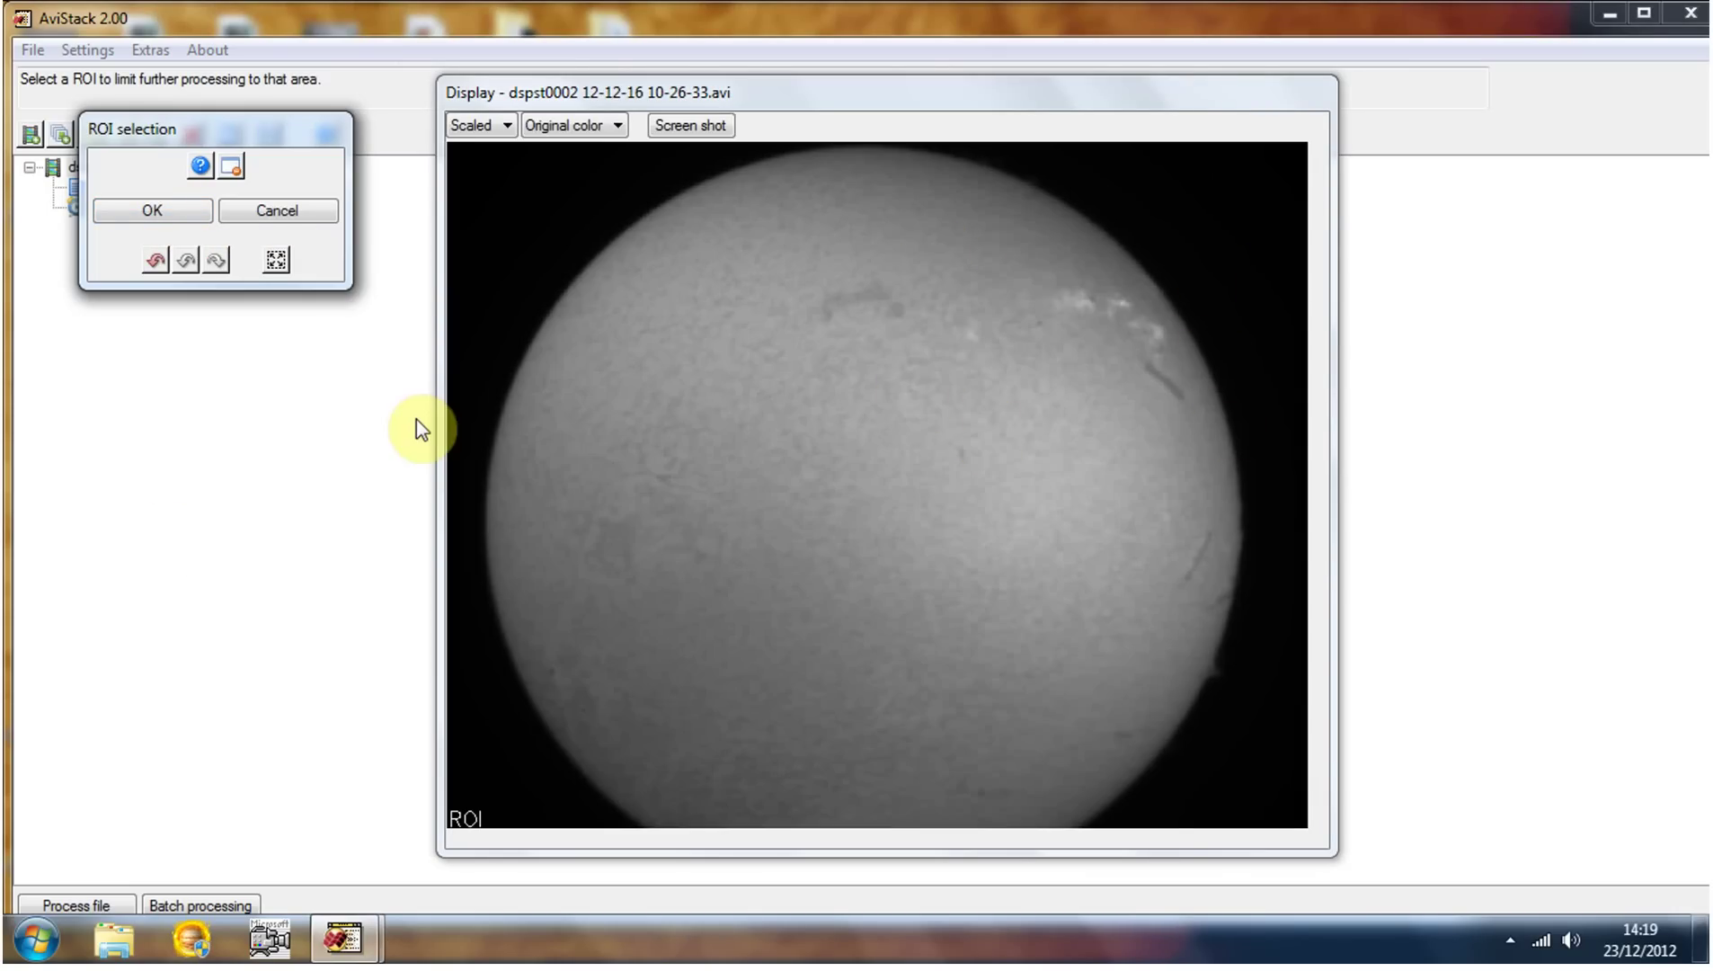
click(170, 212)
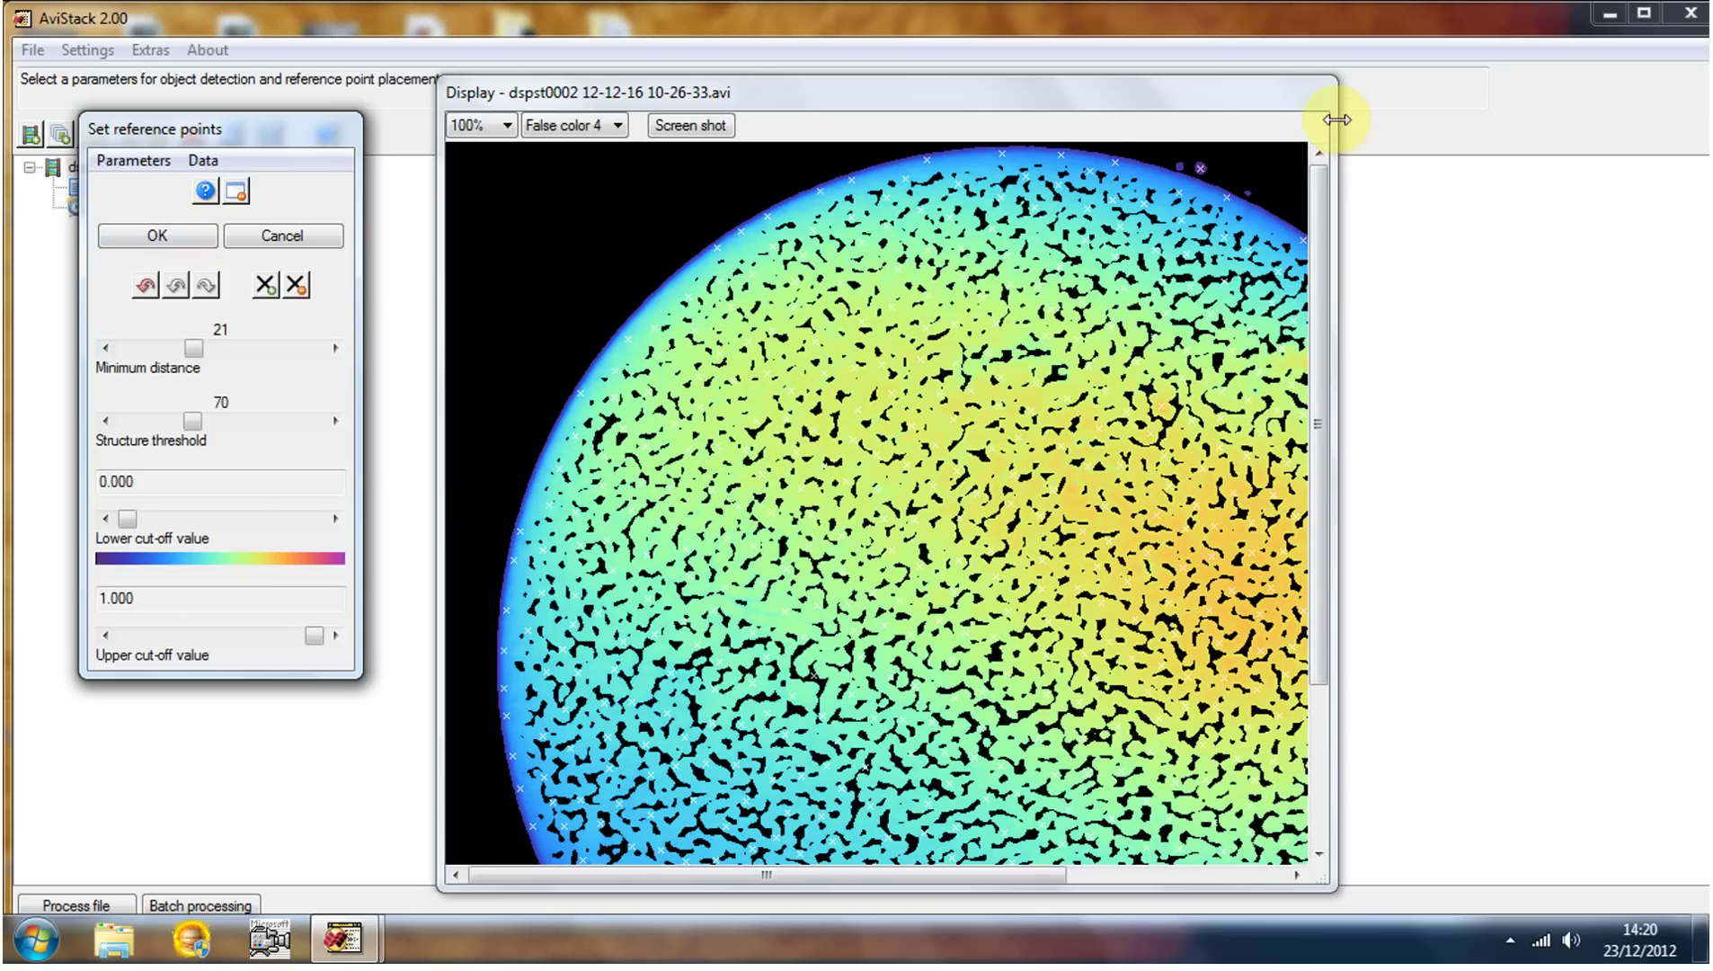
Accept reference points with minimum distance 21 and structure threshold 70, and run the standard quality analysis with noise reduction 1 and area size 84
drag(1320, 247, 1312, 413)
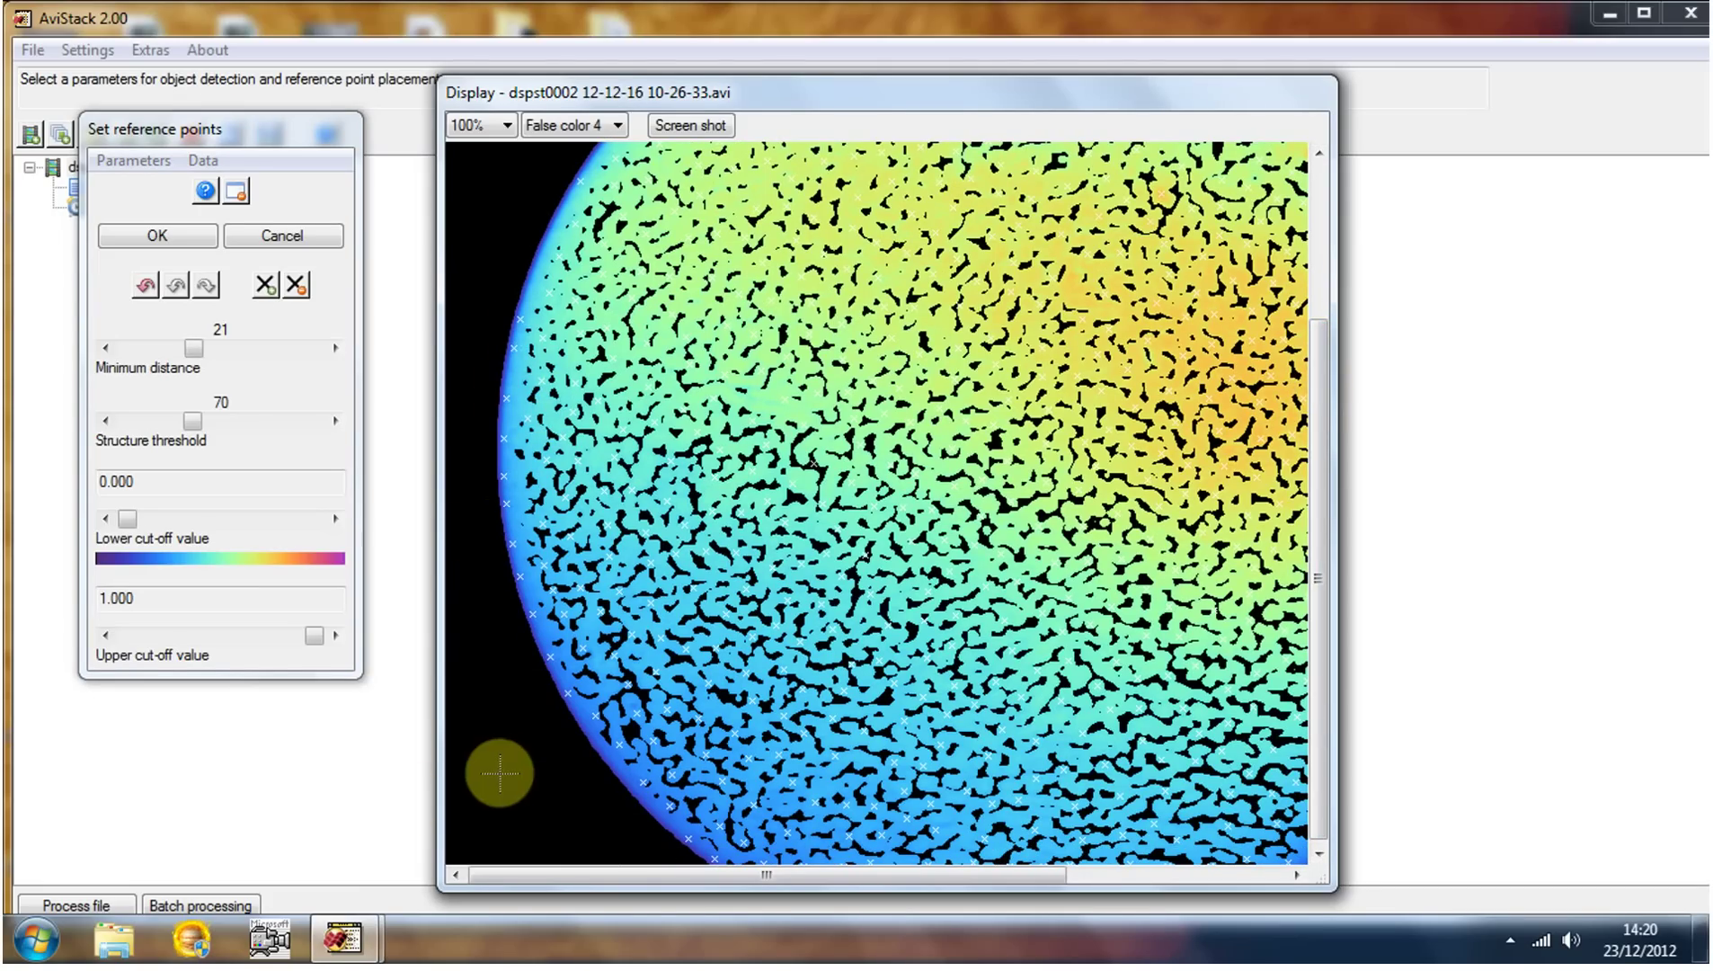
click(153, 241)
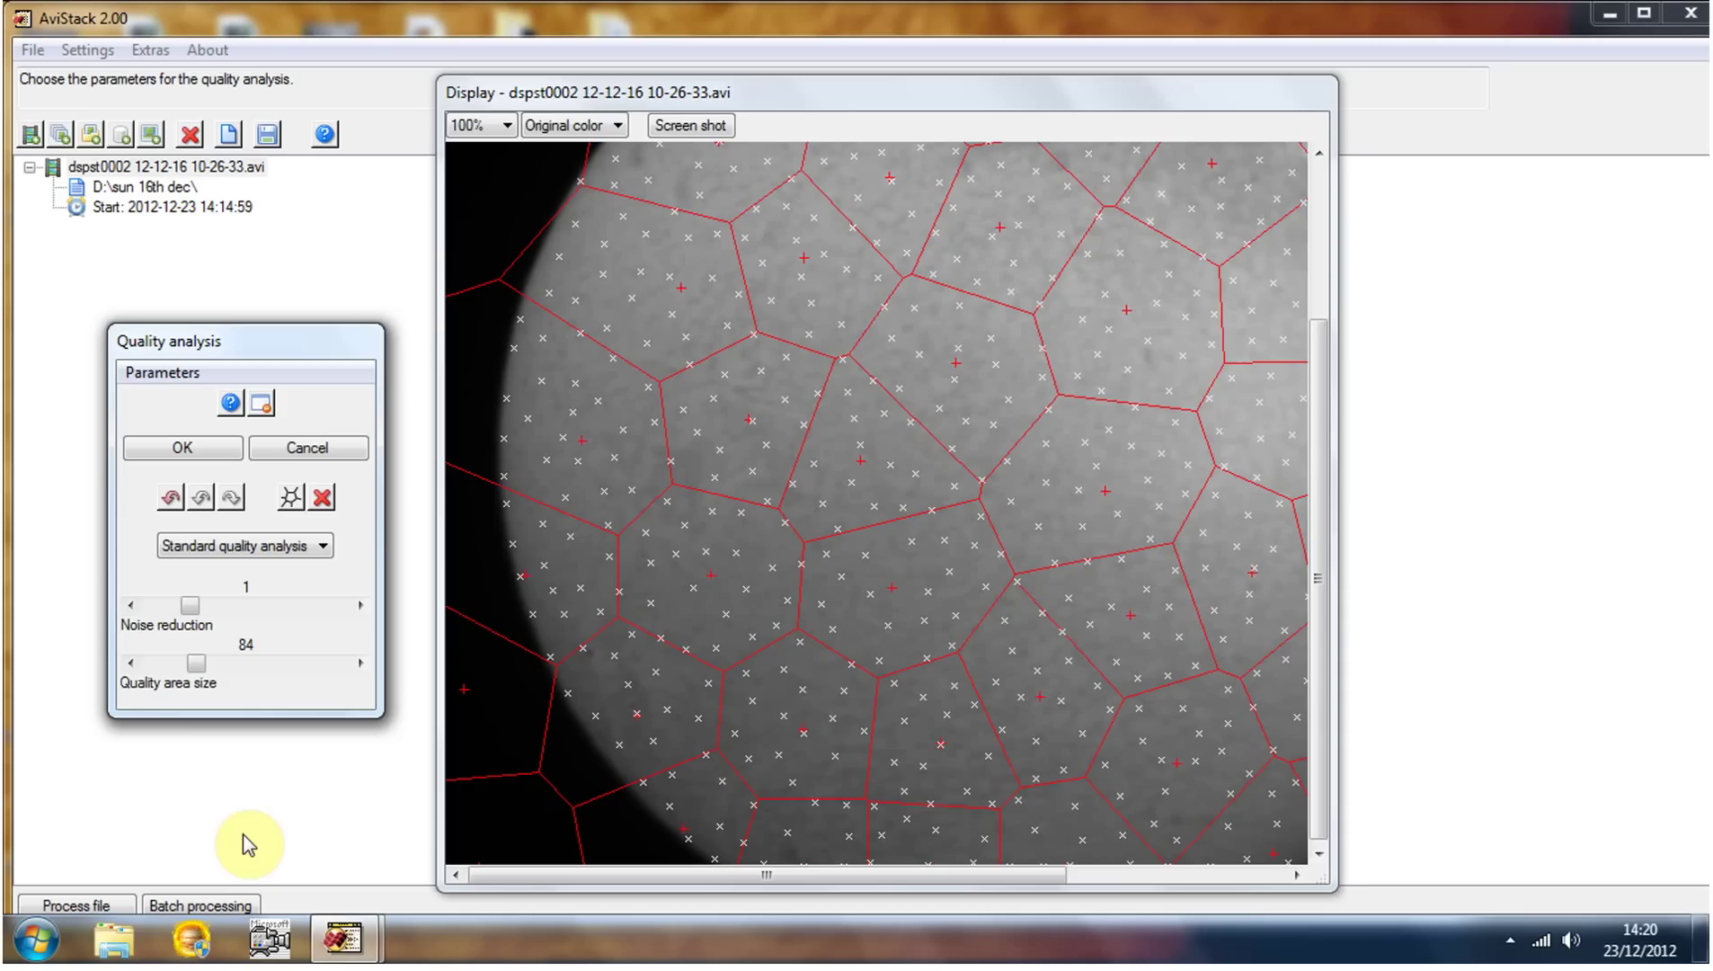
click(176, 460)
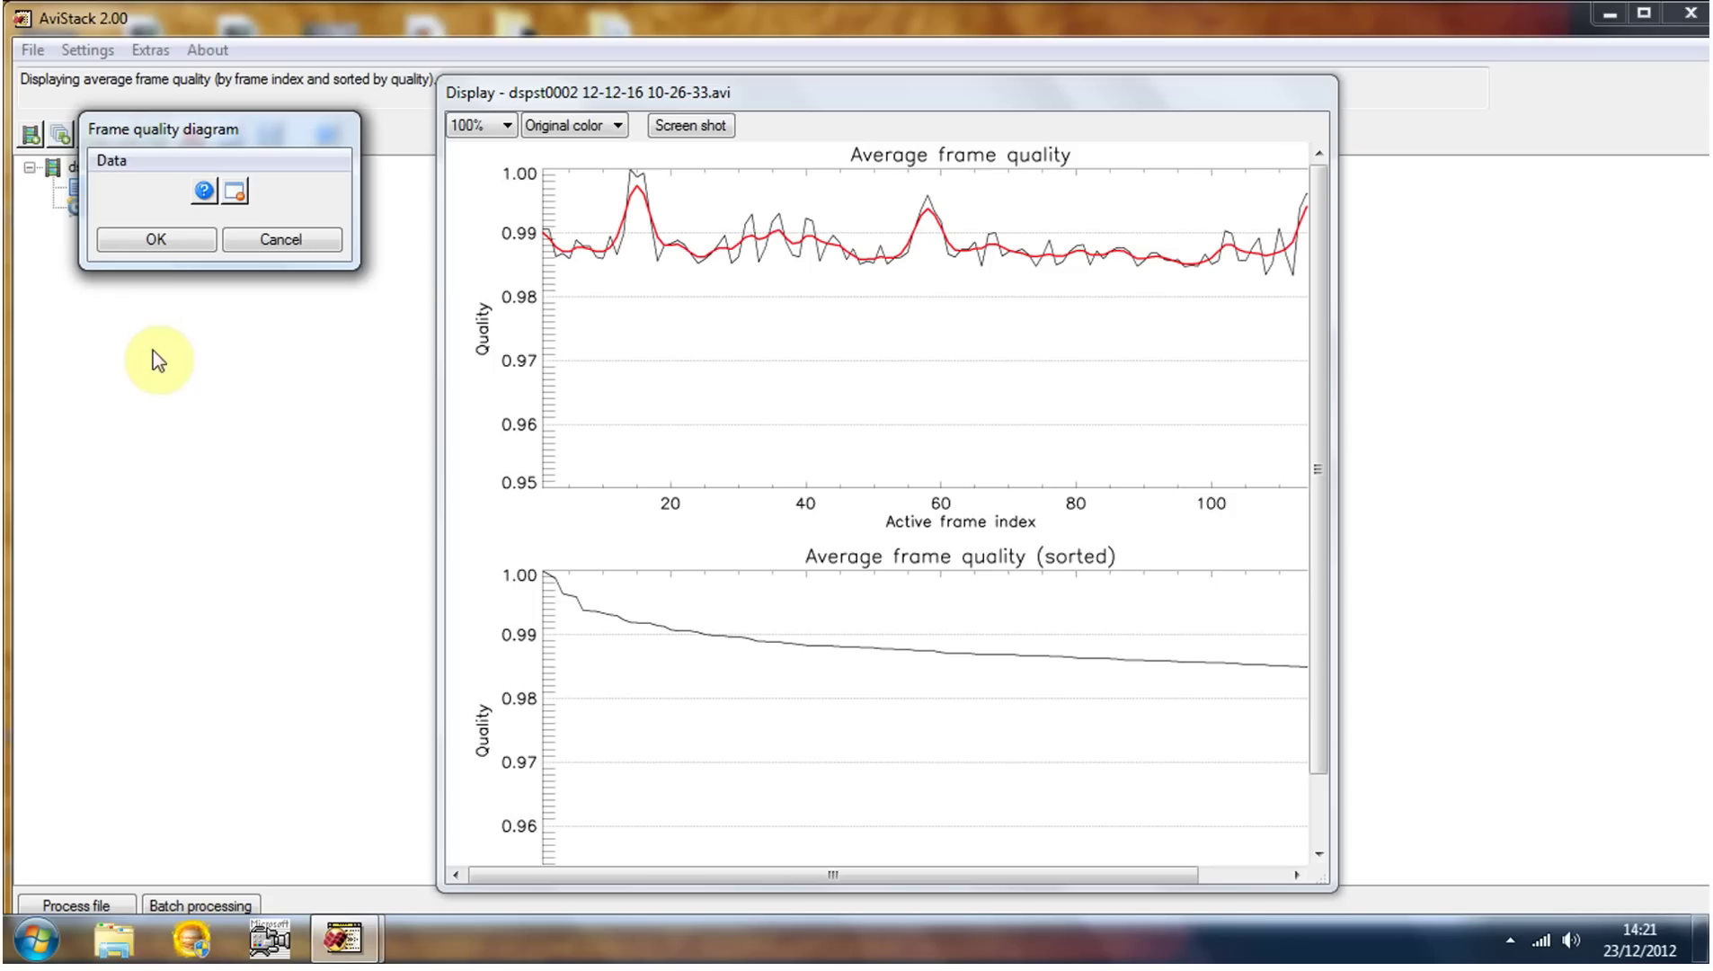
Accept the quality results and align the reference points with area radius 24, automatic search radius and a 20% quality cut-off
click(158, 247)
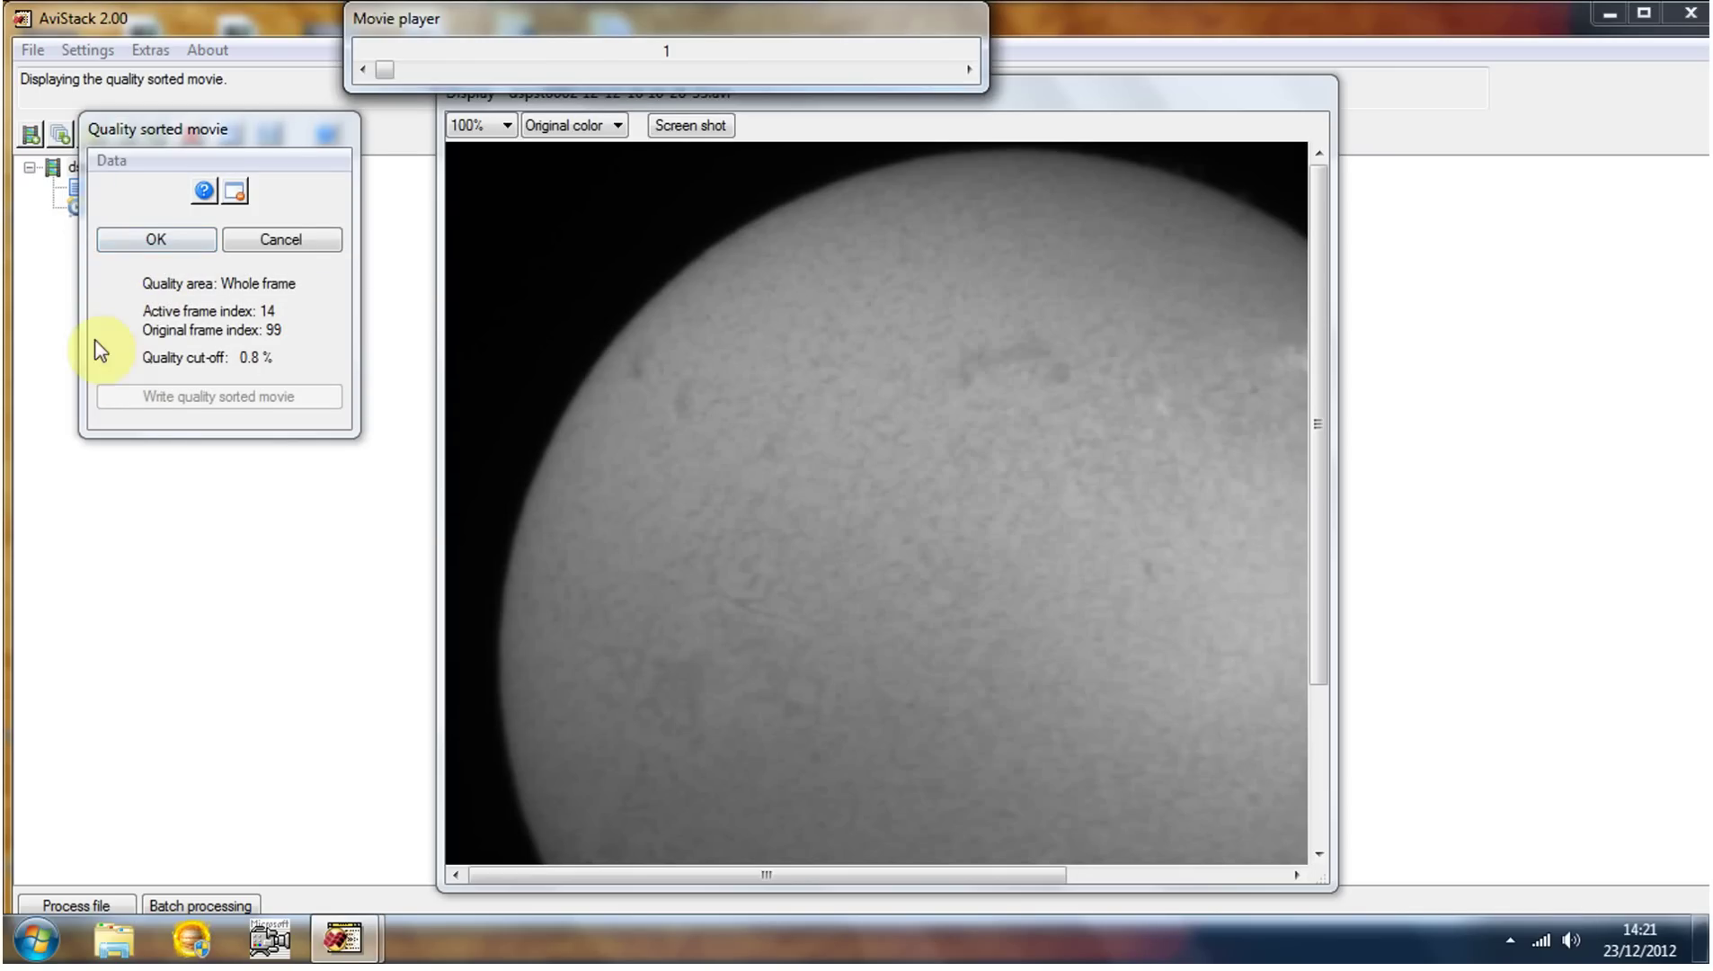
click(135, 244)
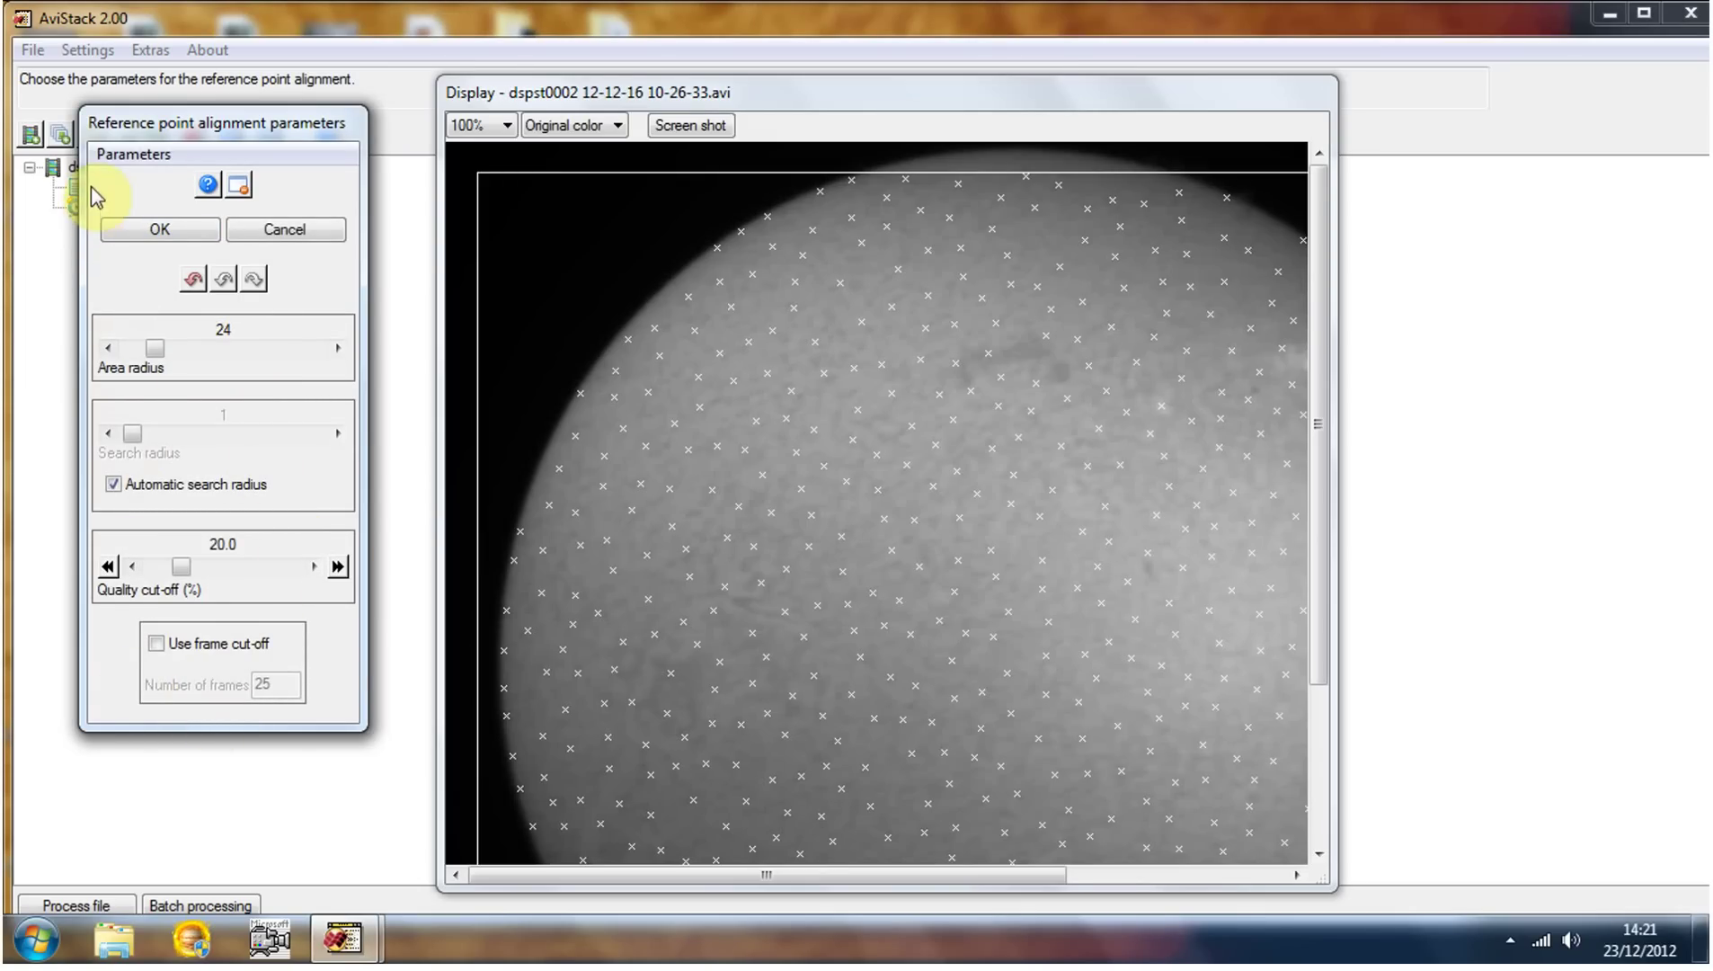
click(142, 232)
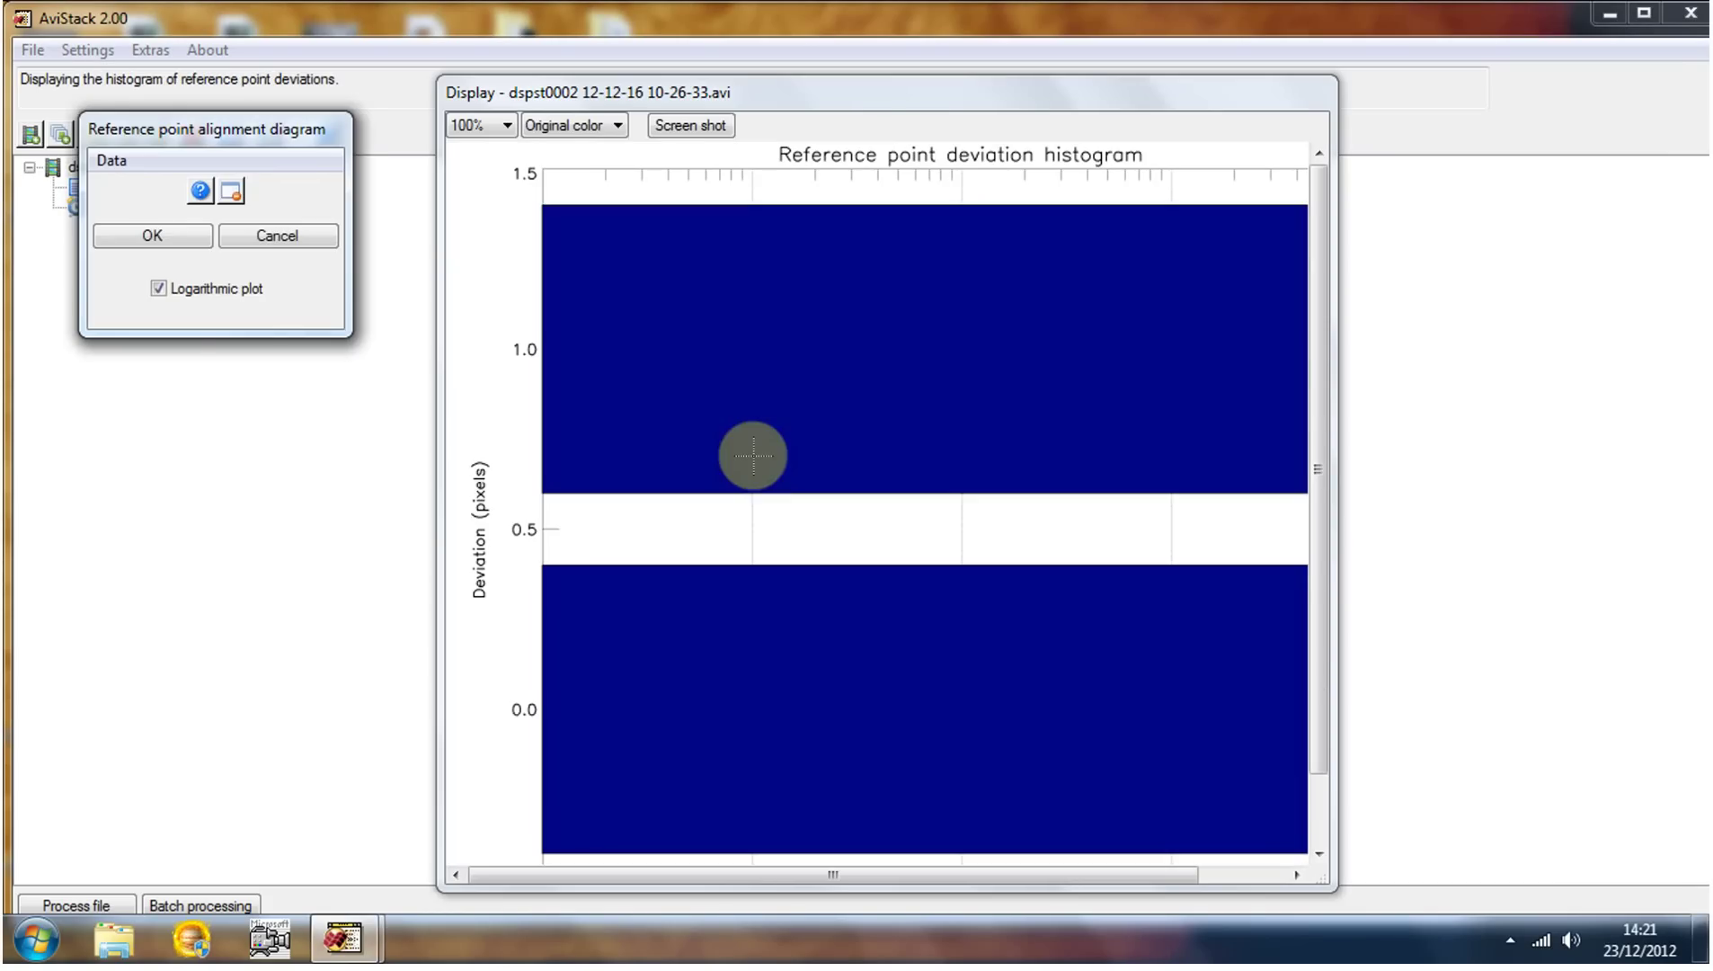
click(153, 235)
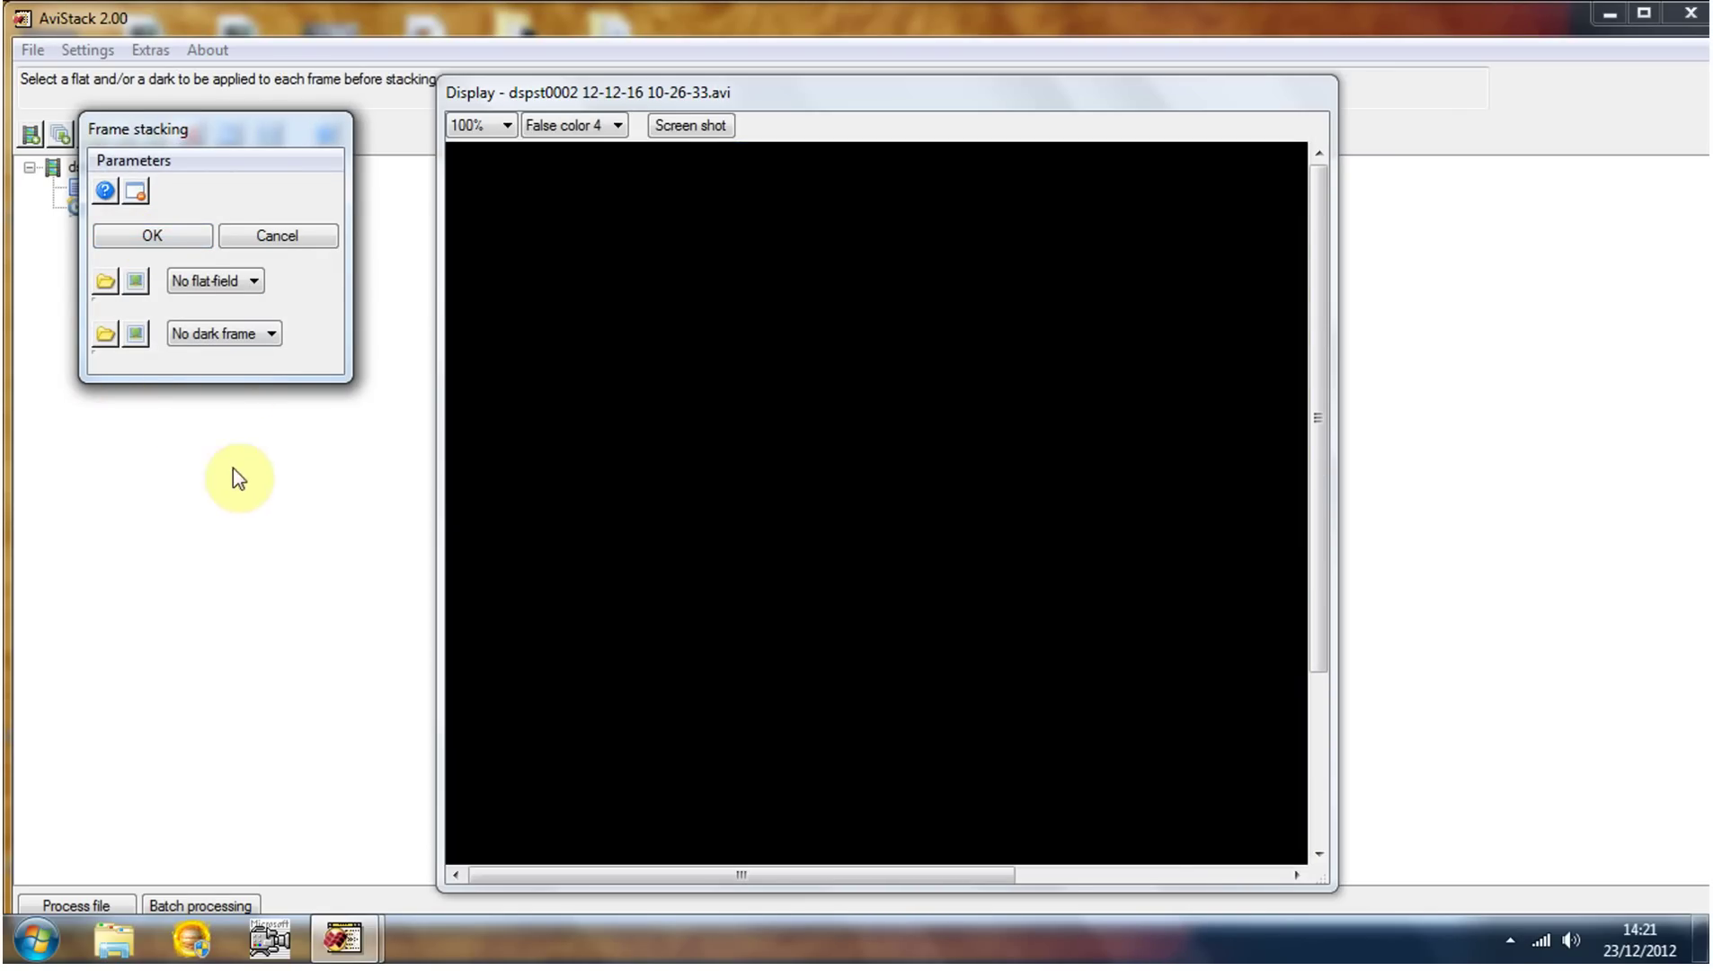
Review the calibration options and stack the frames with no flat-field and no dark frame
click(252, 287)
click(253, 289)
click(243, 341)
click(269, 338)
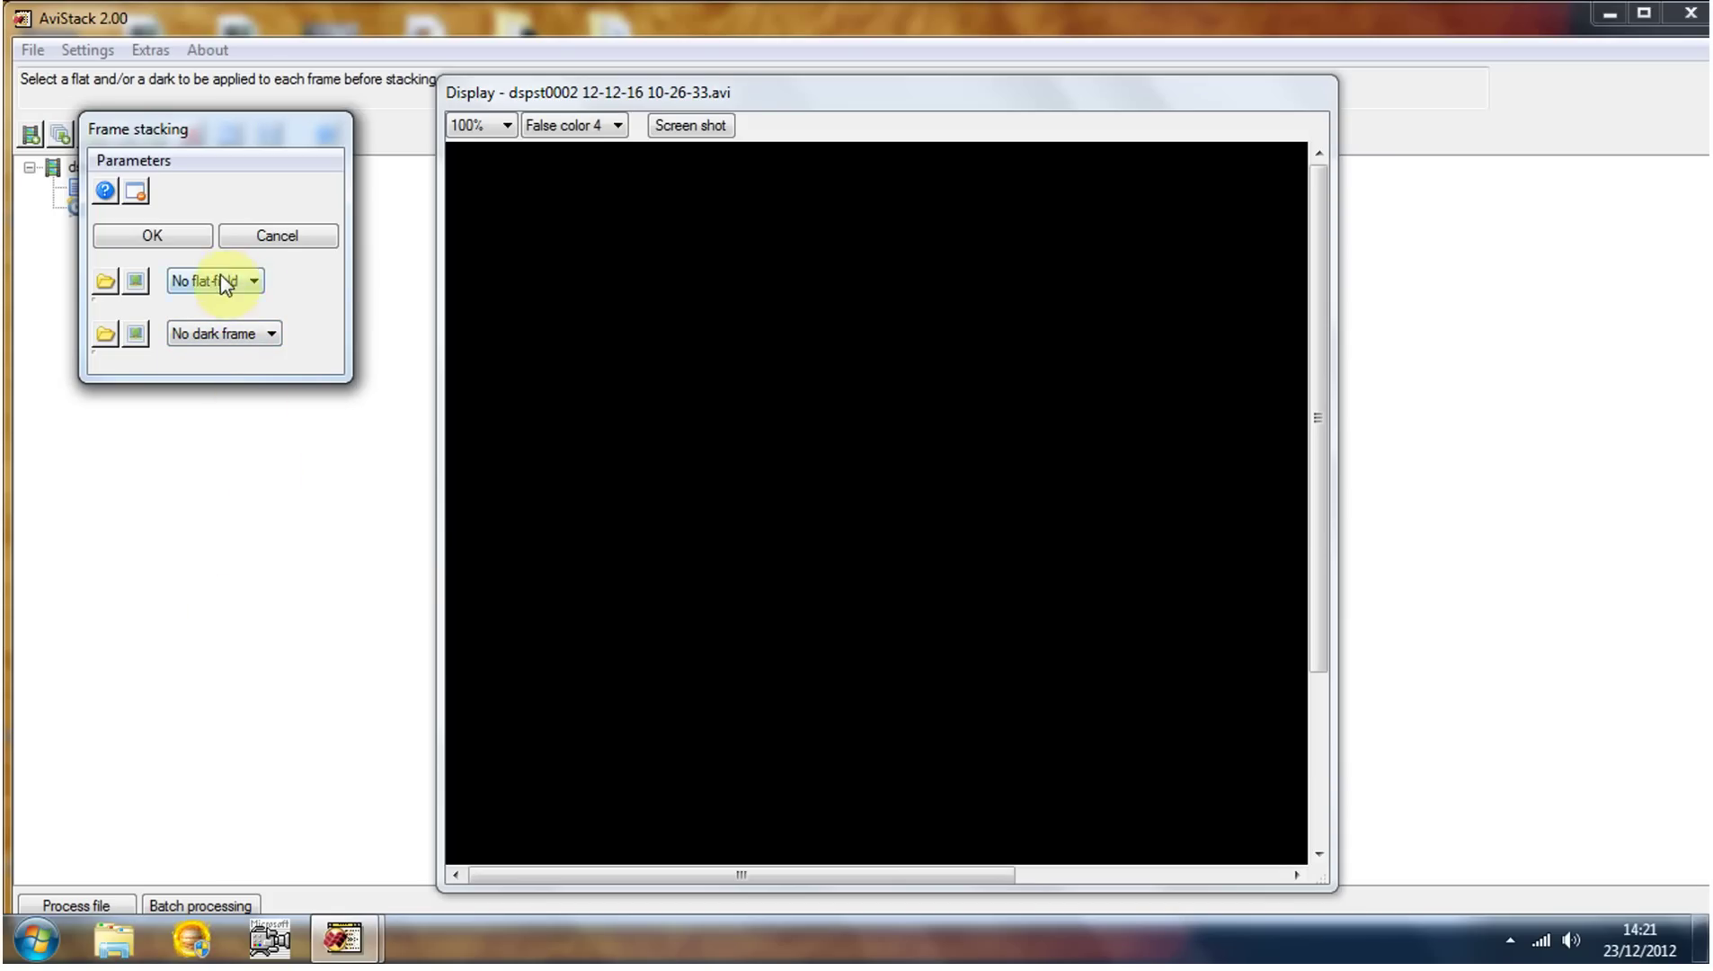
click(154, 239)
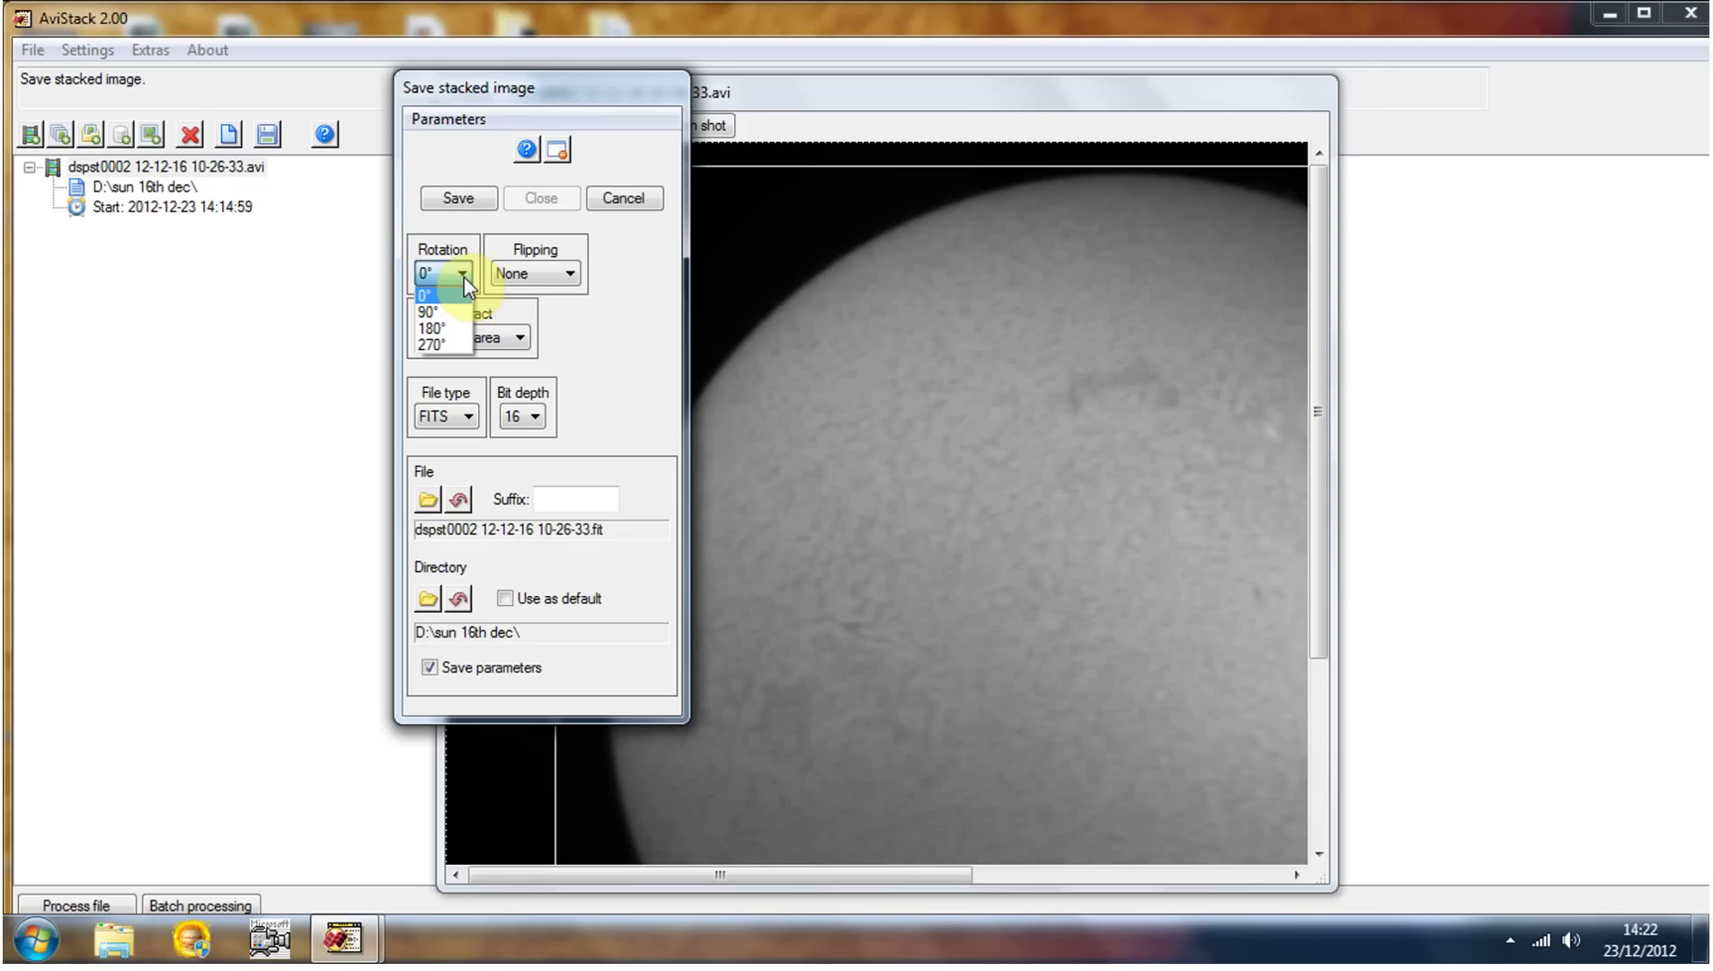
Review the rotation, flipping and extract options for saving the stacked image without changing them
click(465, 277)
click(569, 273)
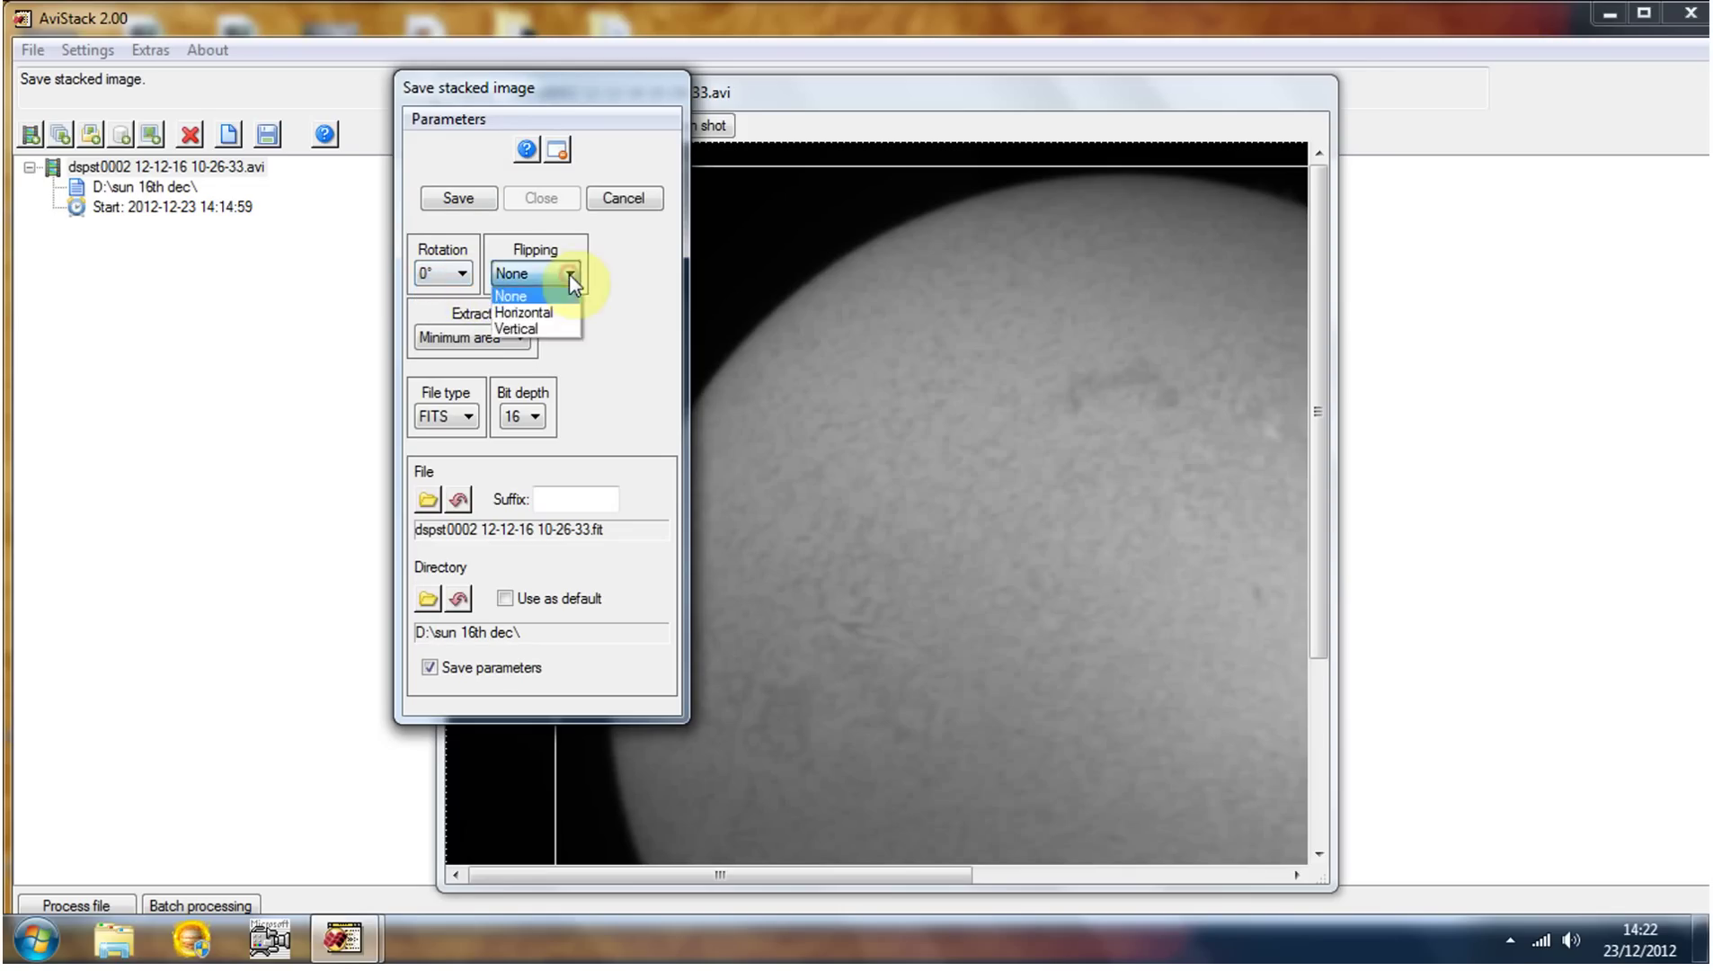
click(569, 273)
click(522, 340)
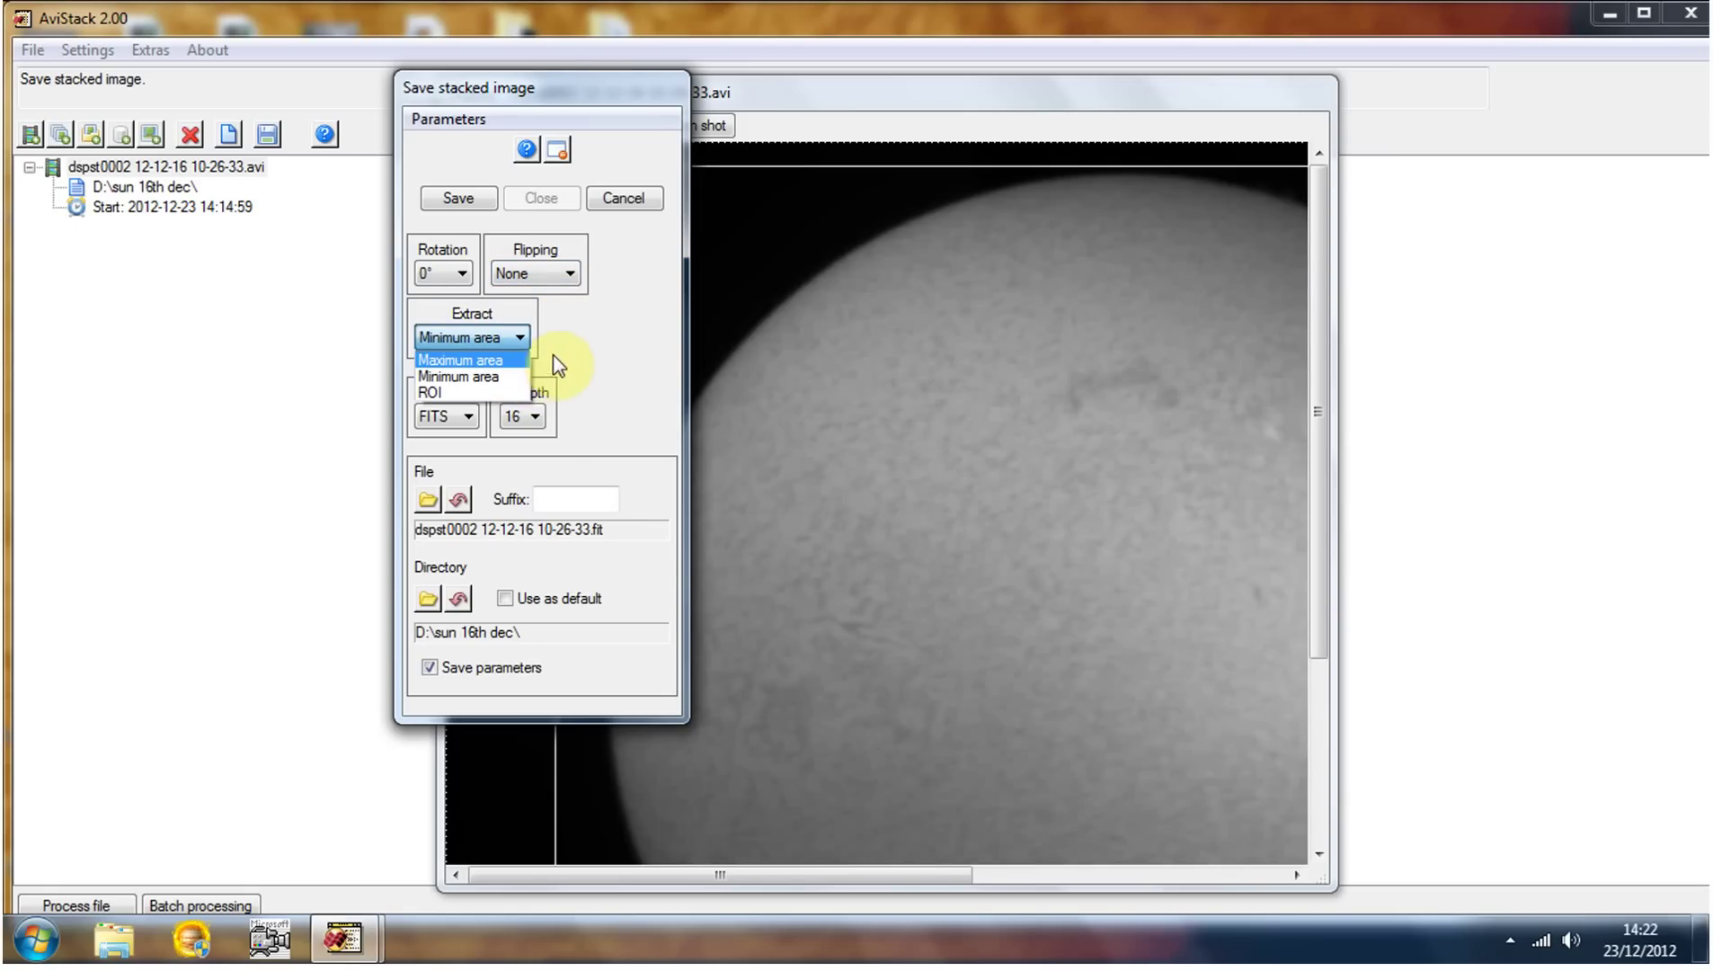
click(559, 92)
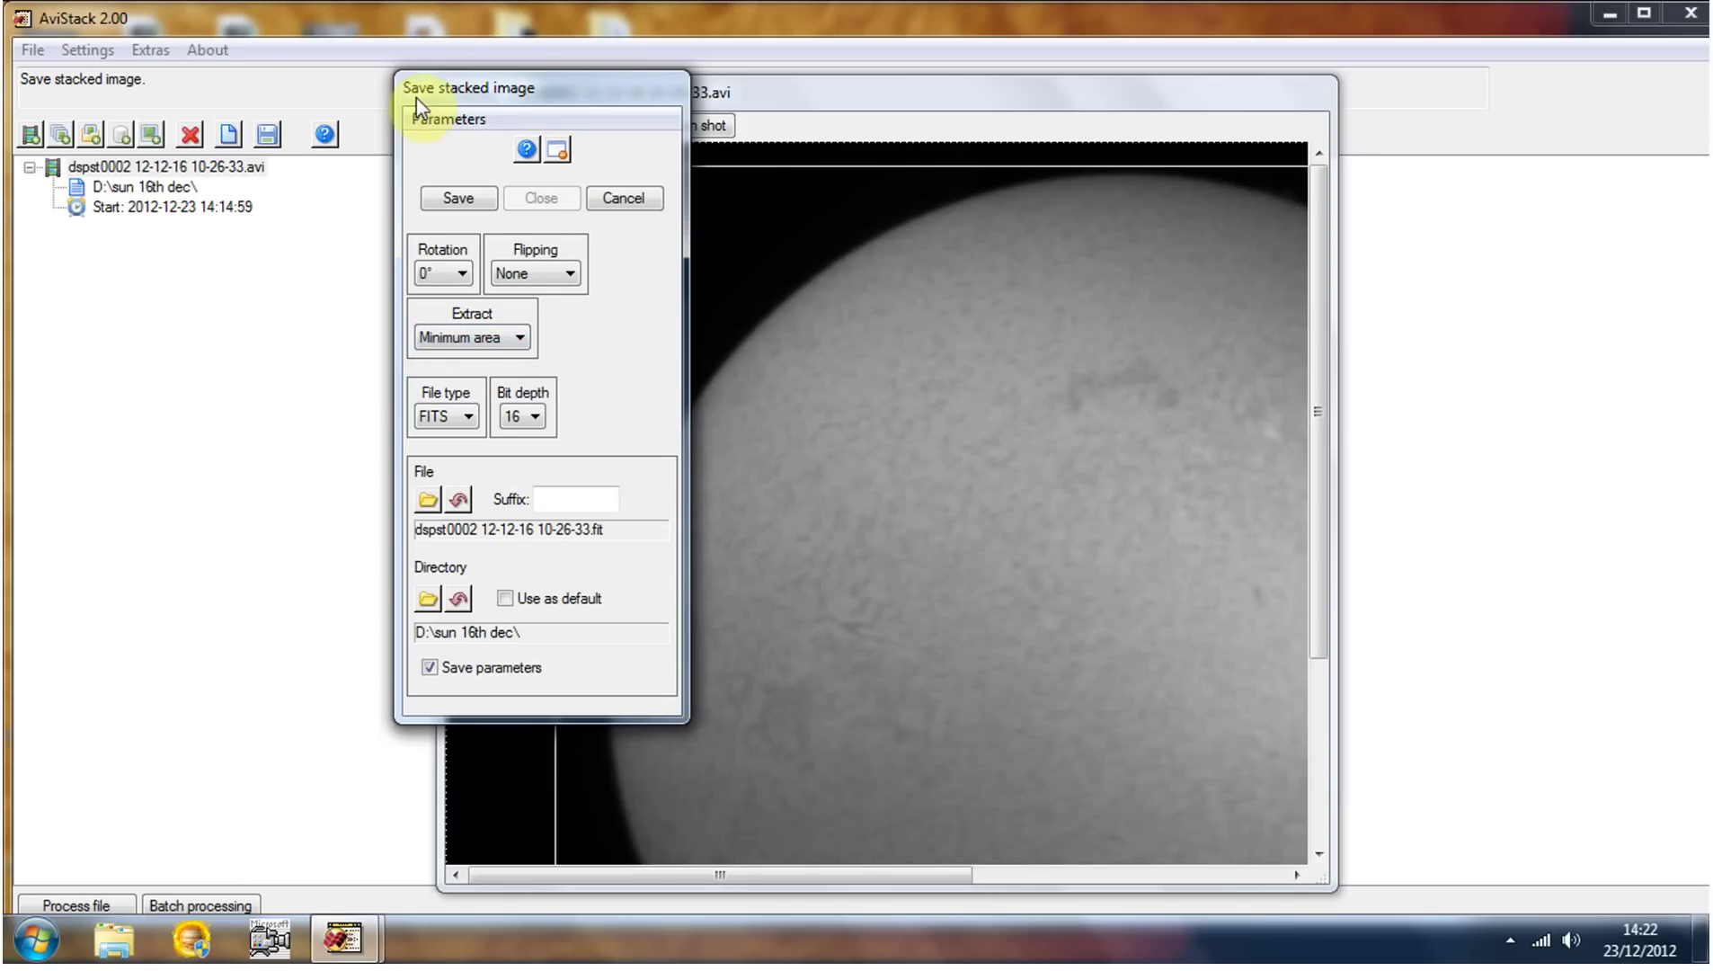
Move the save settings off the stacked image and enlarge the display window to show more of the solar disc
drag(493, 83, 194, 120)
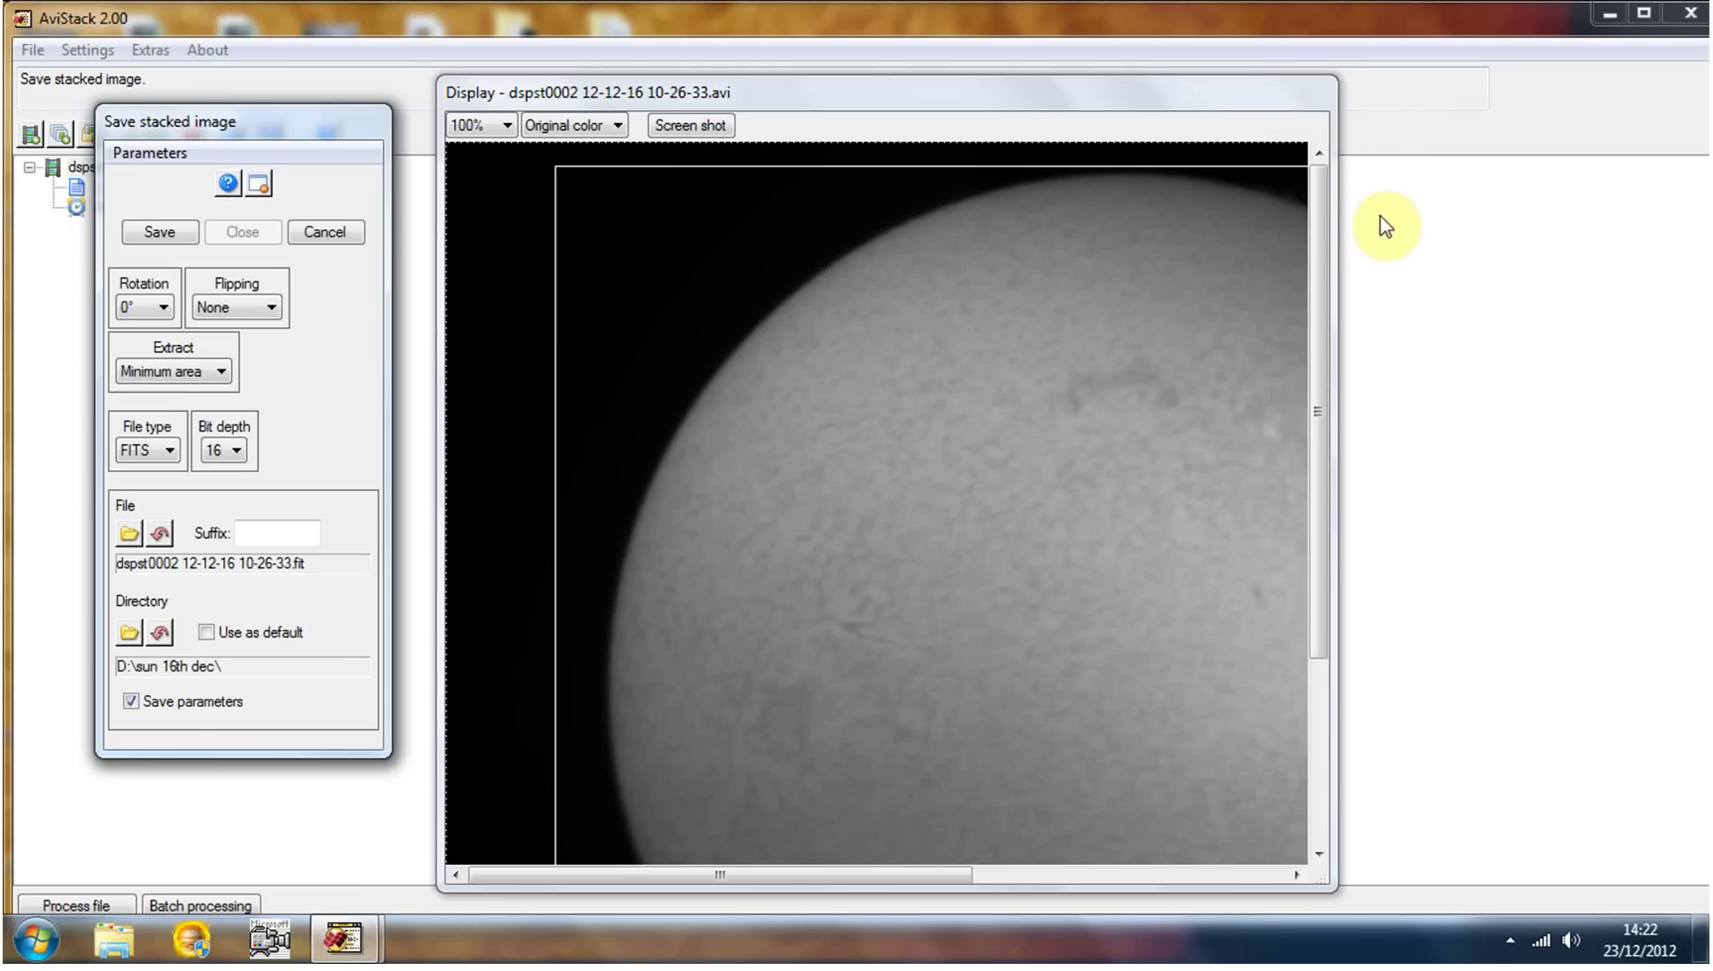
click(1340, 139)
drag(1343, 139, 1702, 86)
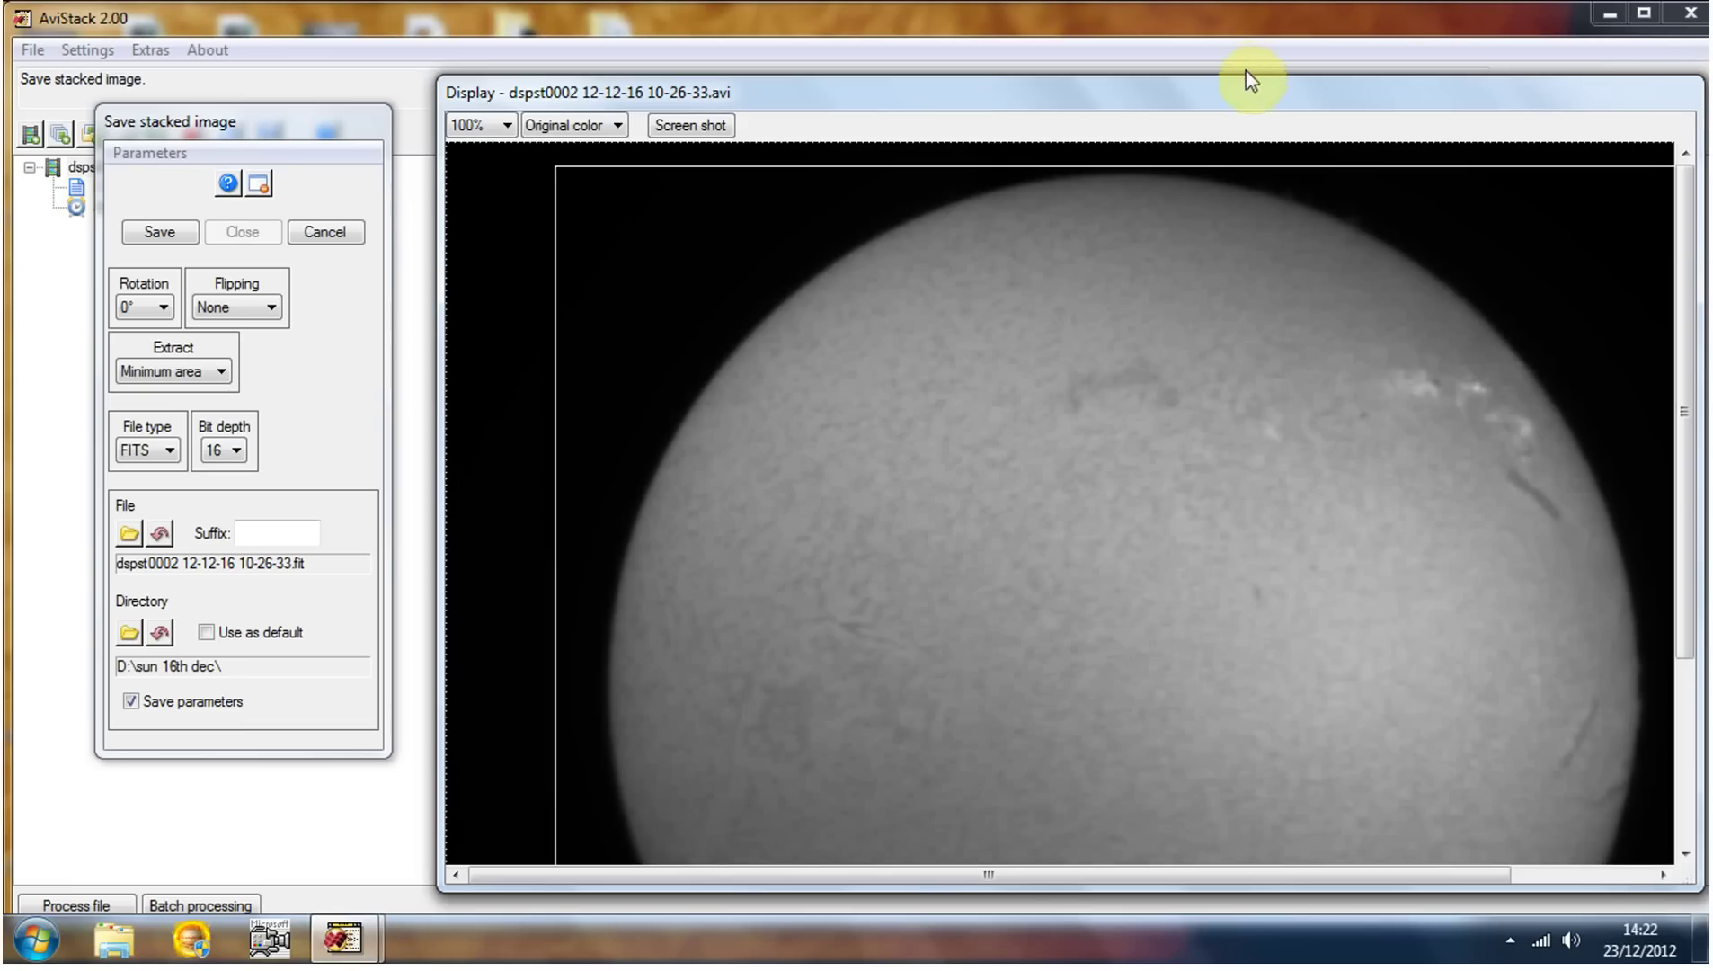
drag(1243, 77, 1236, 11)
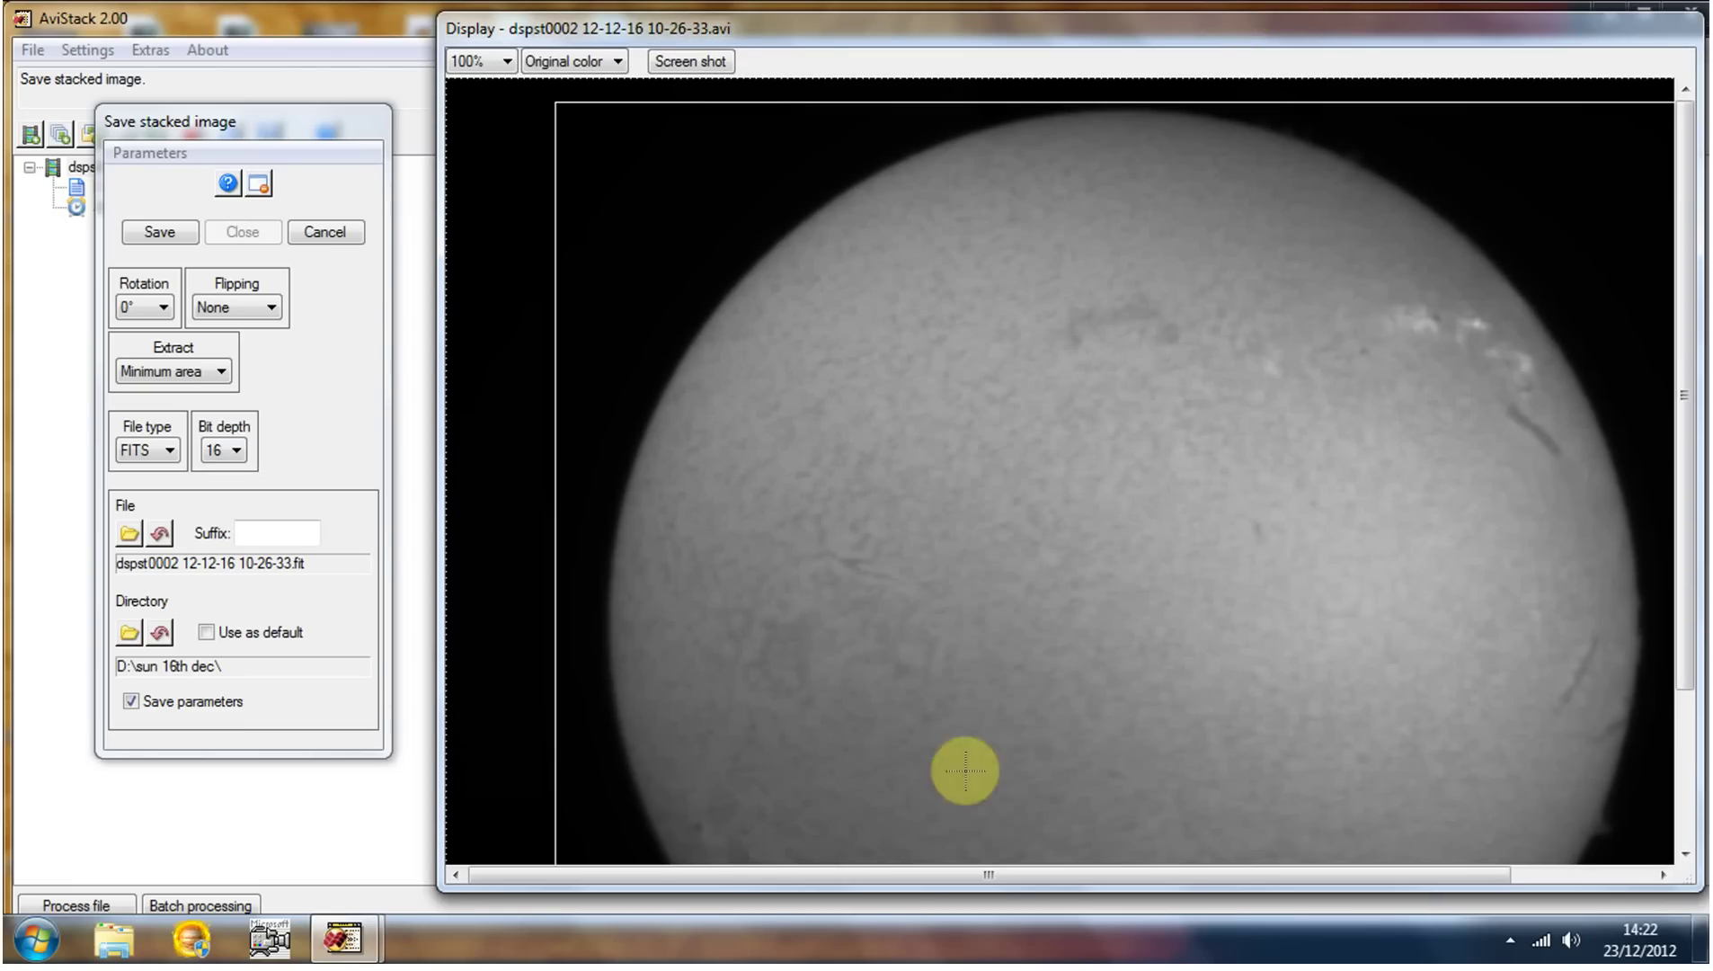
drag(970, 872, 927, 888)
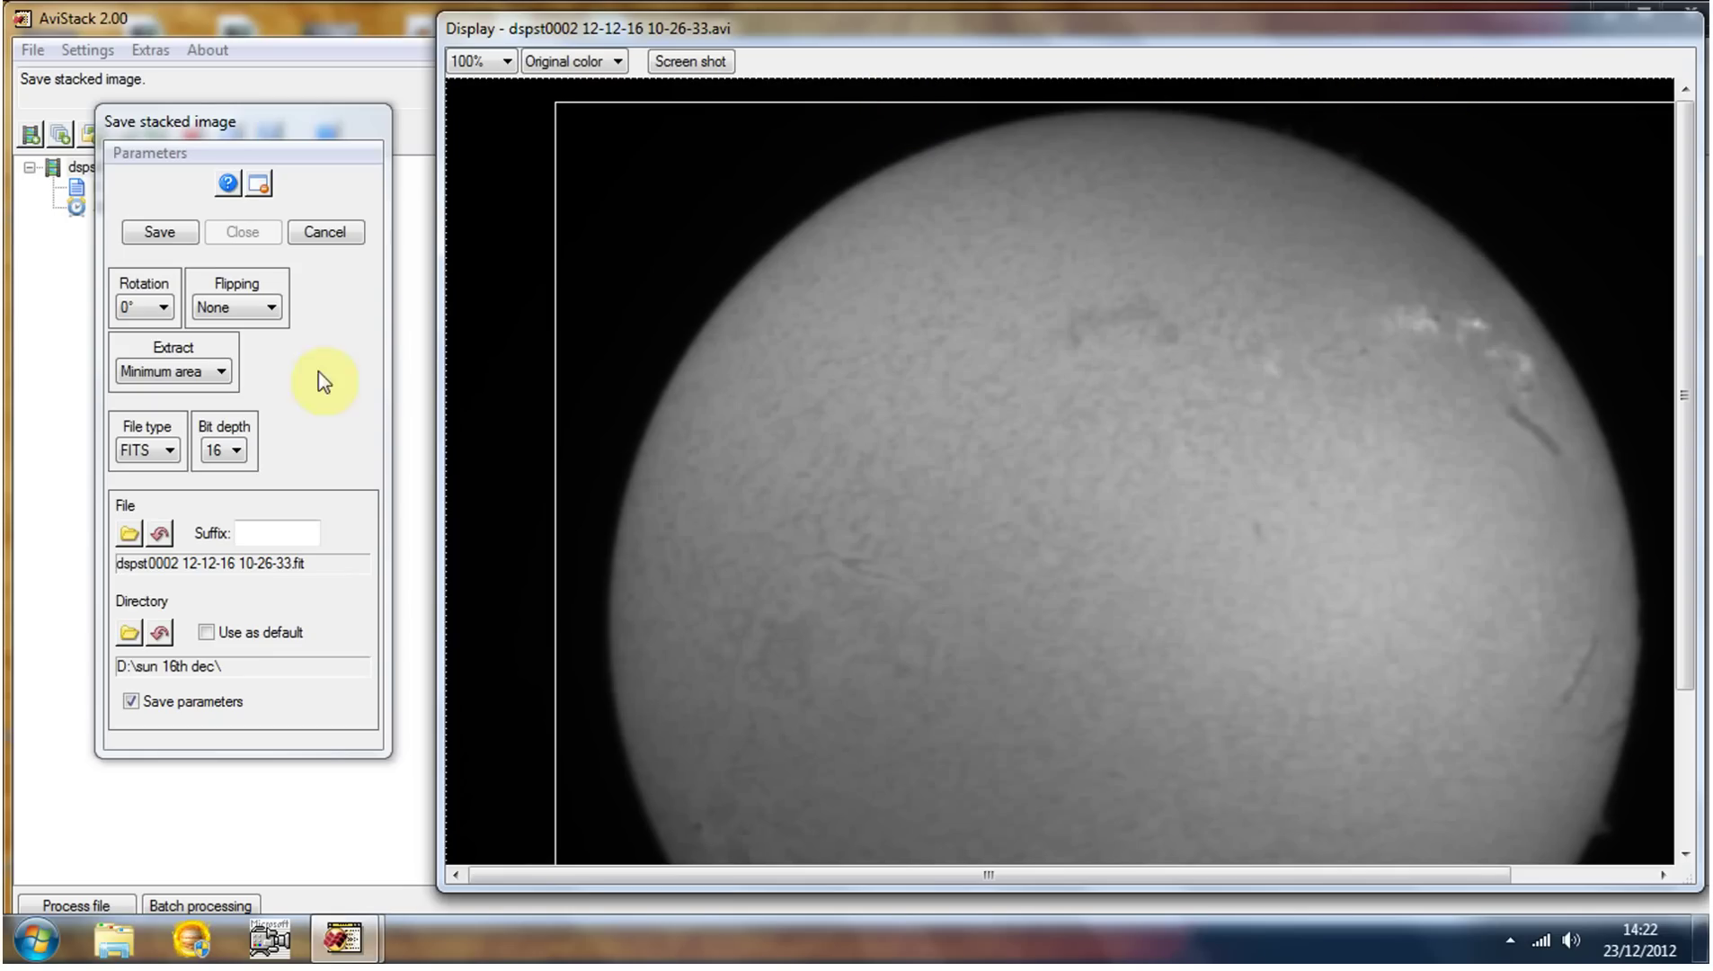
Compare the extract options against the outlined area on the stacked image and choose Minimum area
click(221, 371)
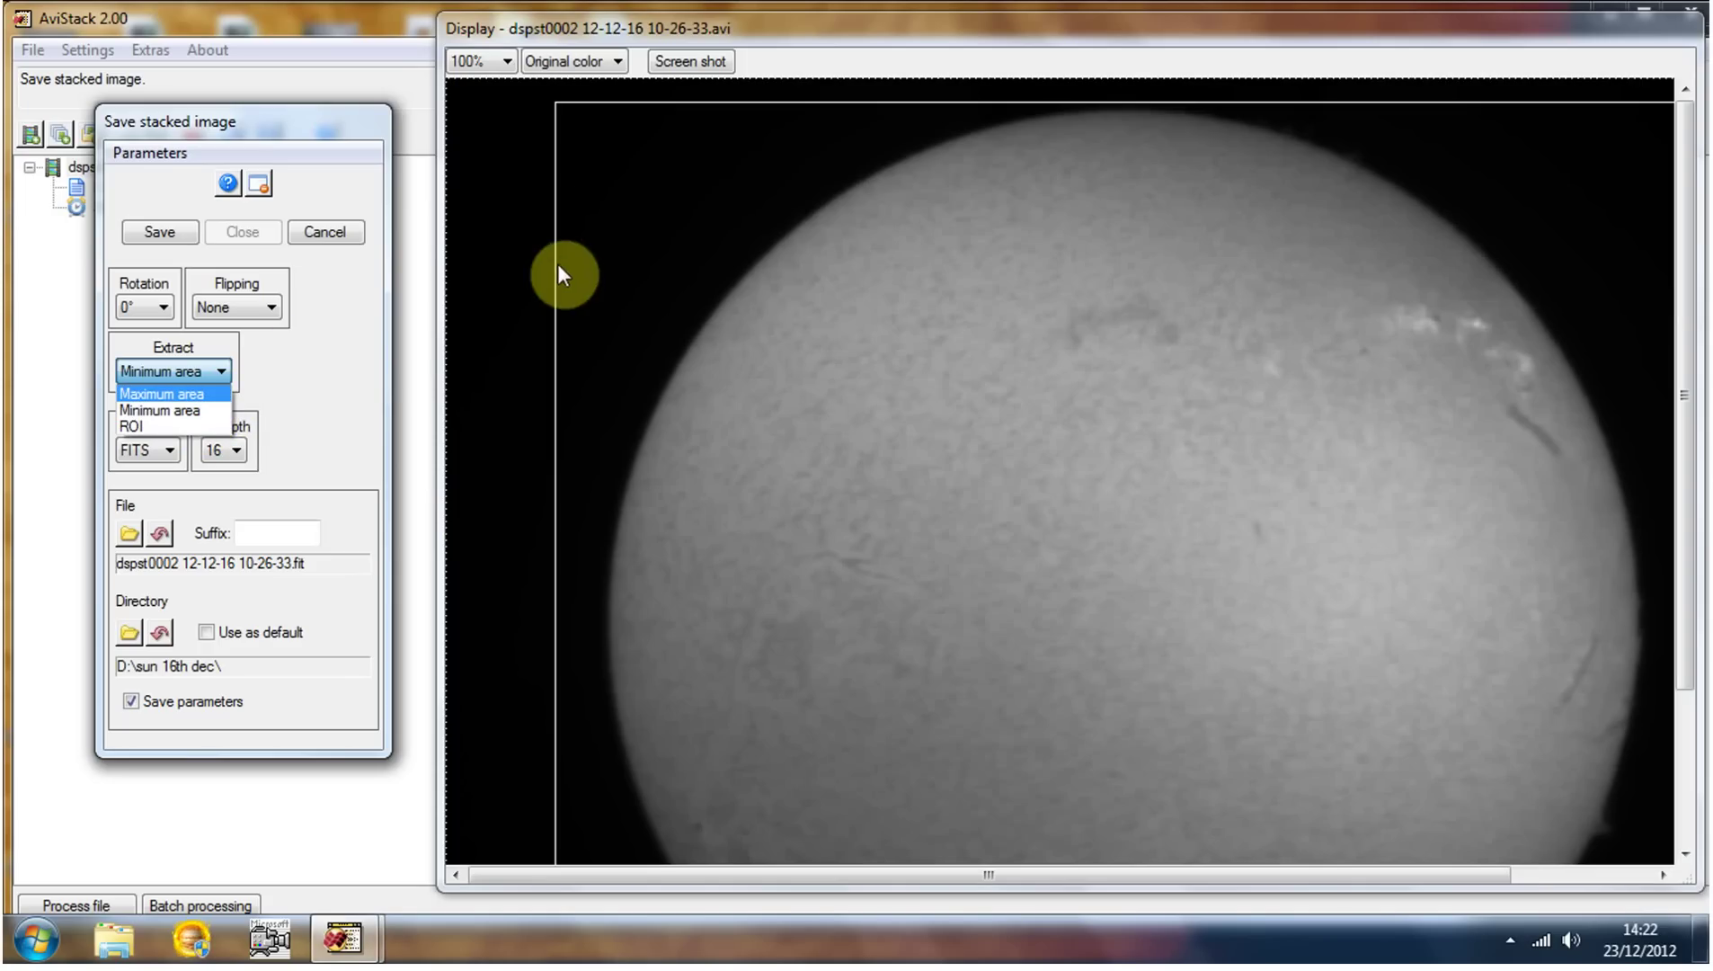
click(299, 360)
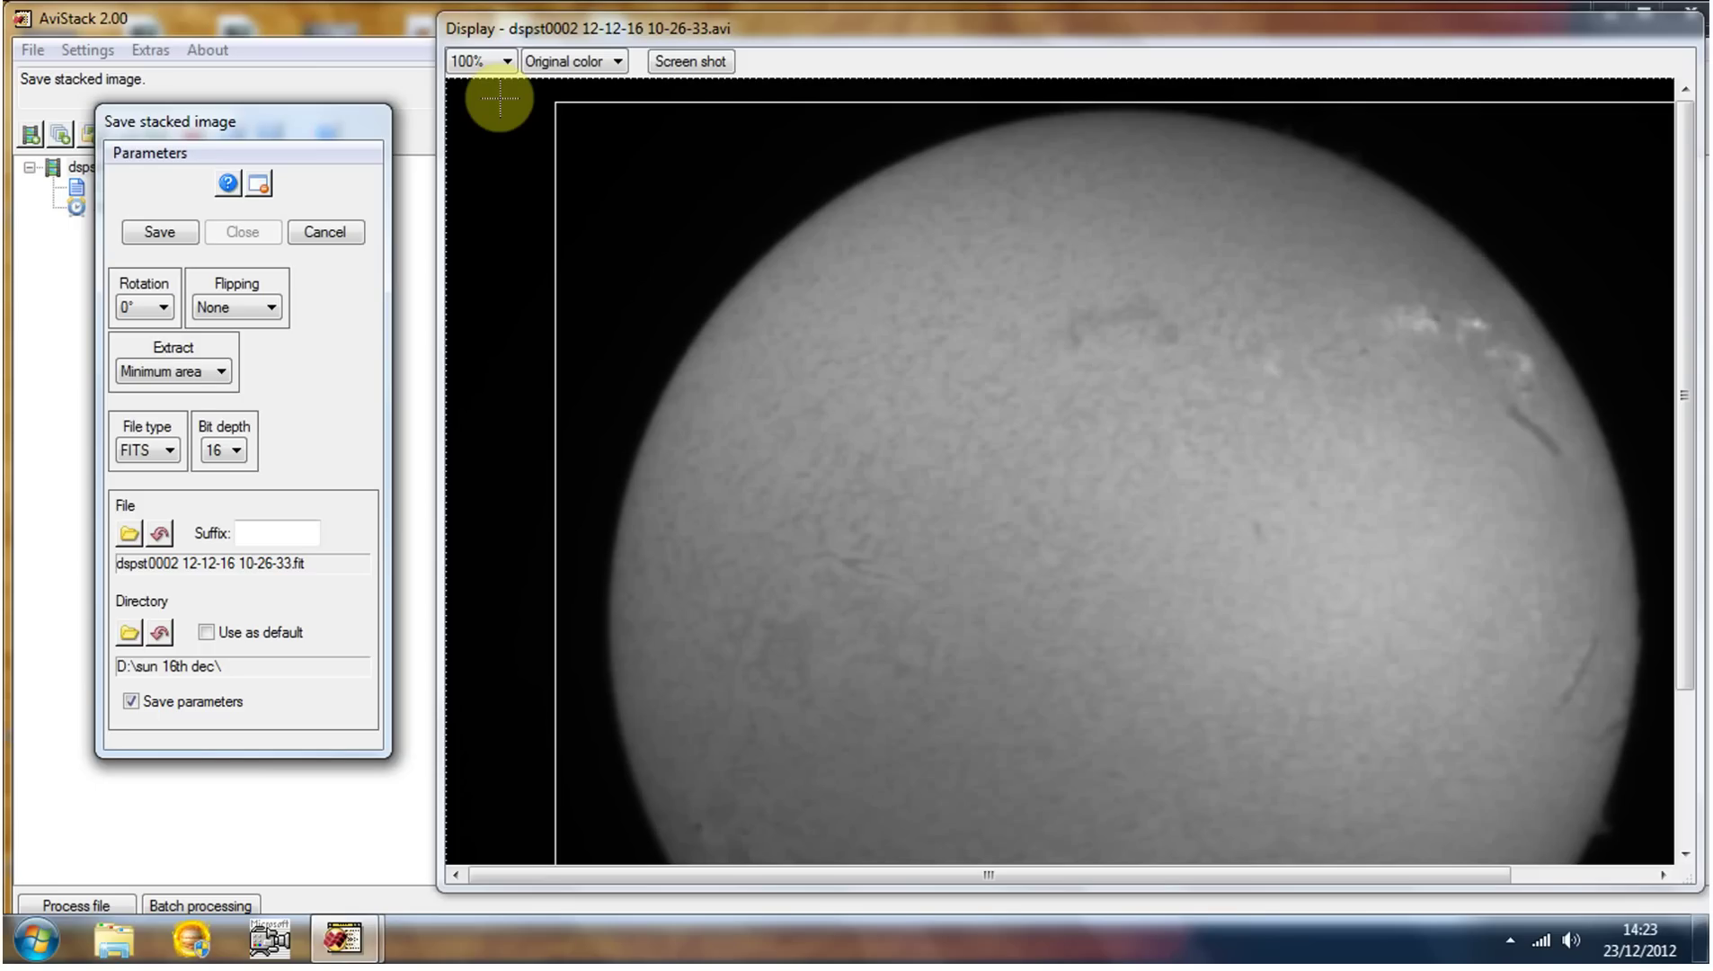
click(223, 370)
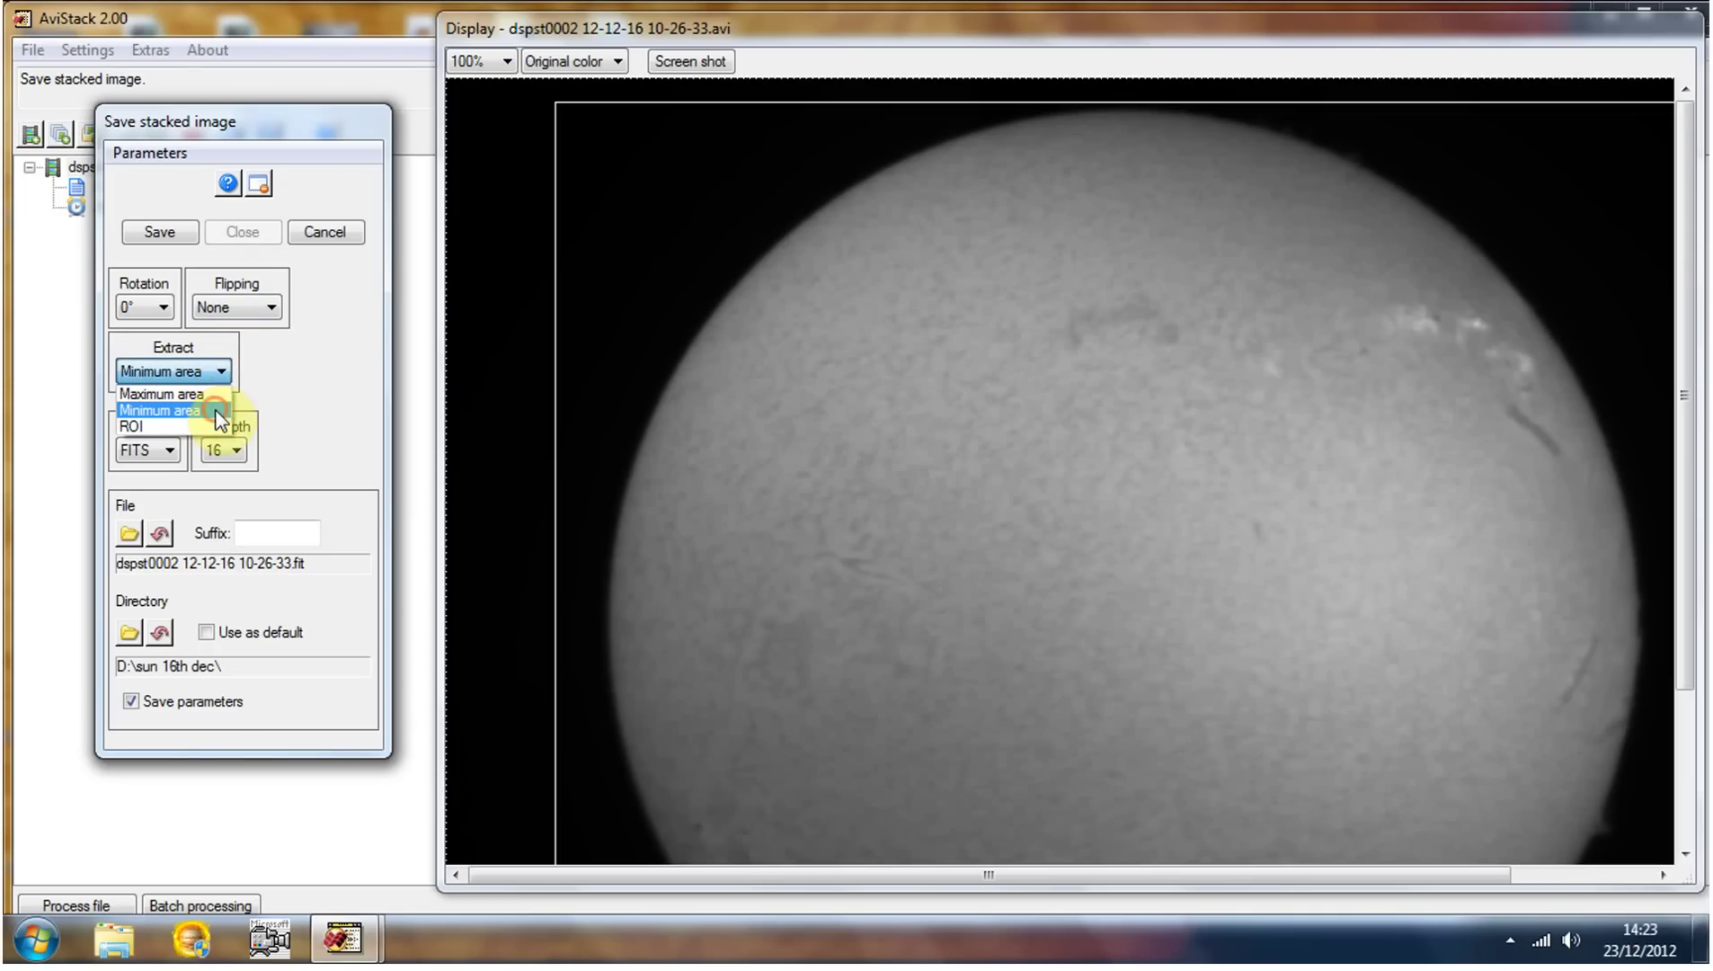
click(221, 410)
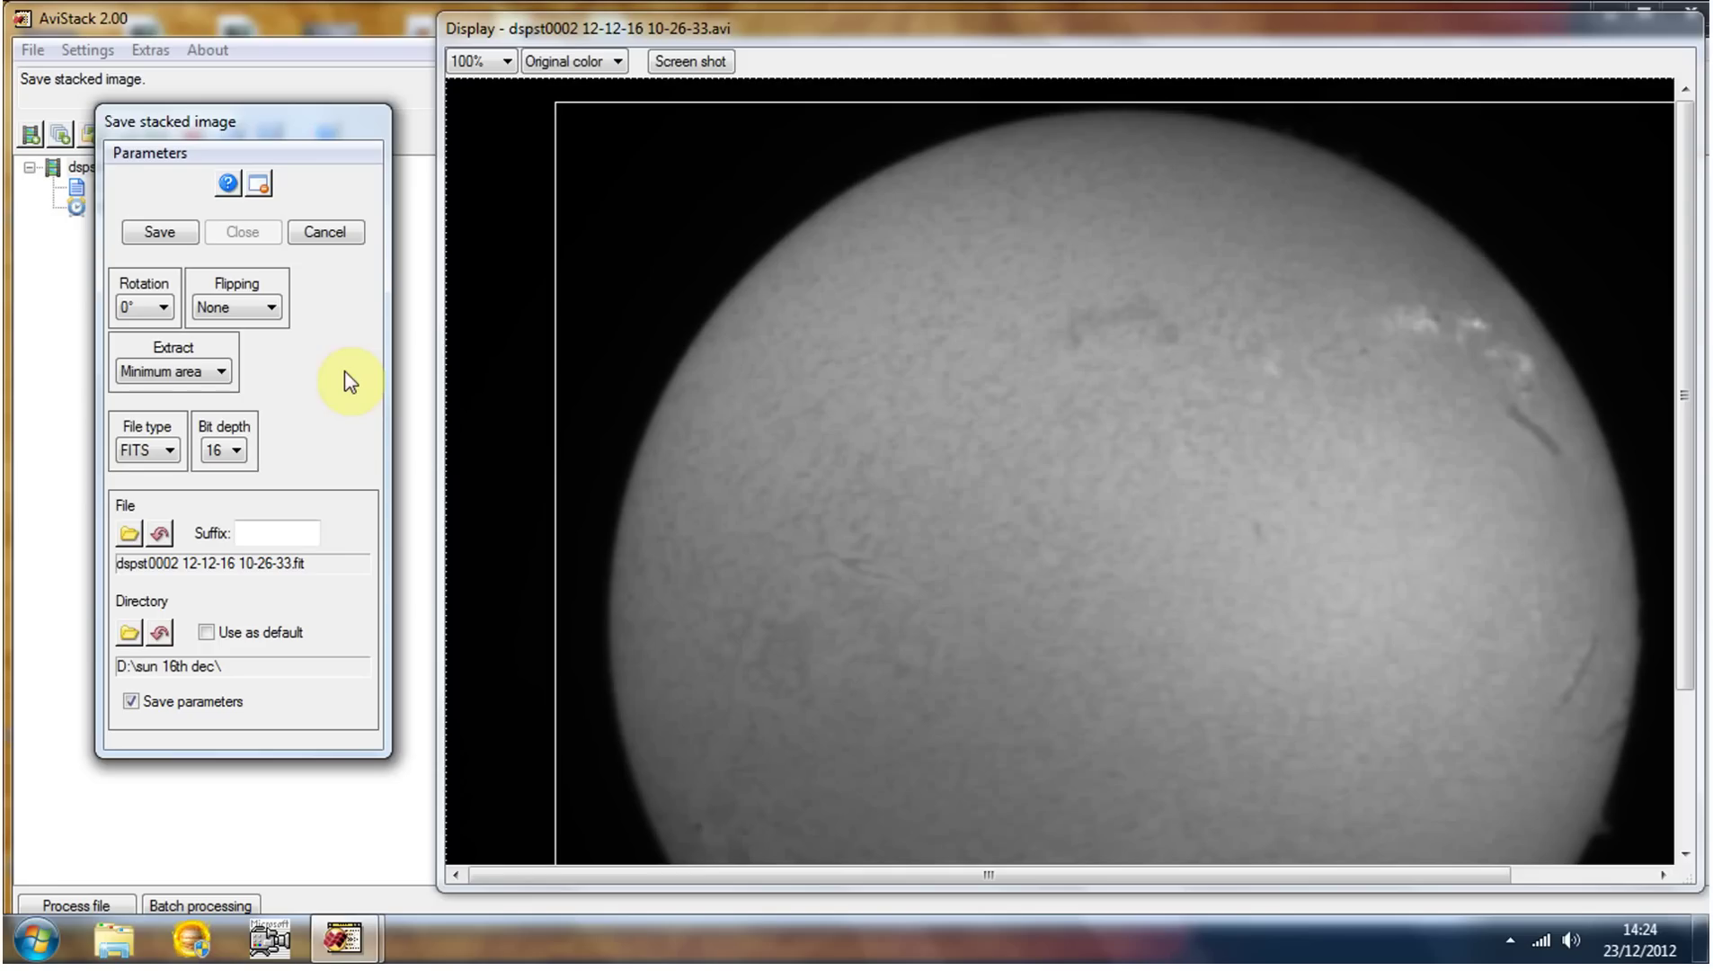
Review the file type, bit depth and suffix options for the stacked image, keeping FITS and 16 bit
click(165, 450)
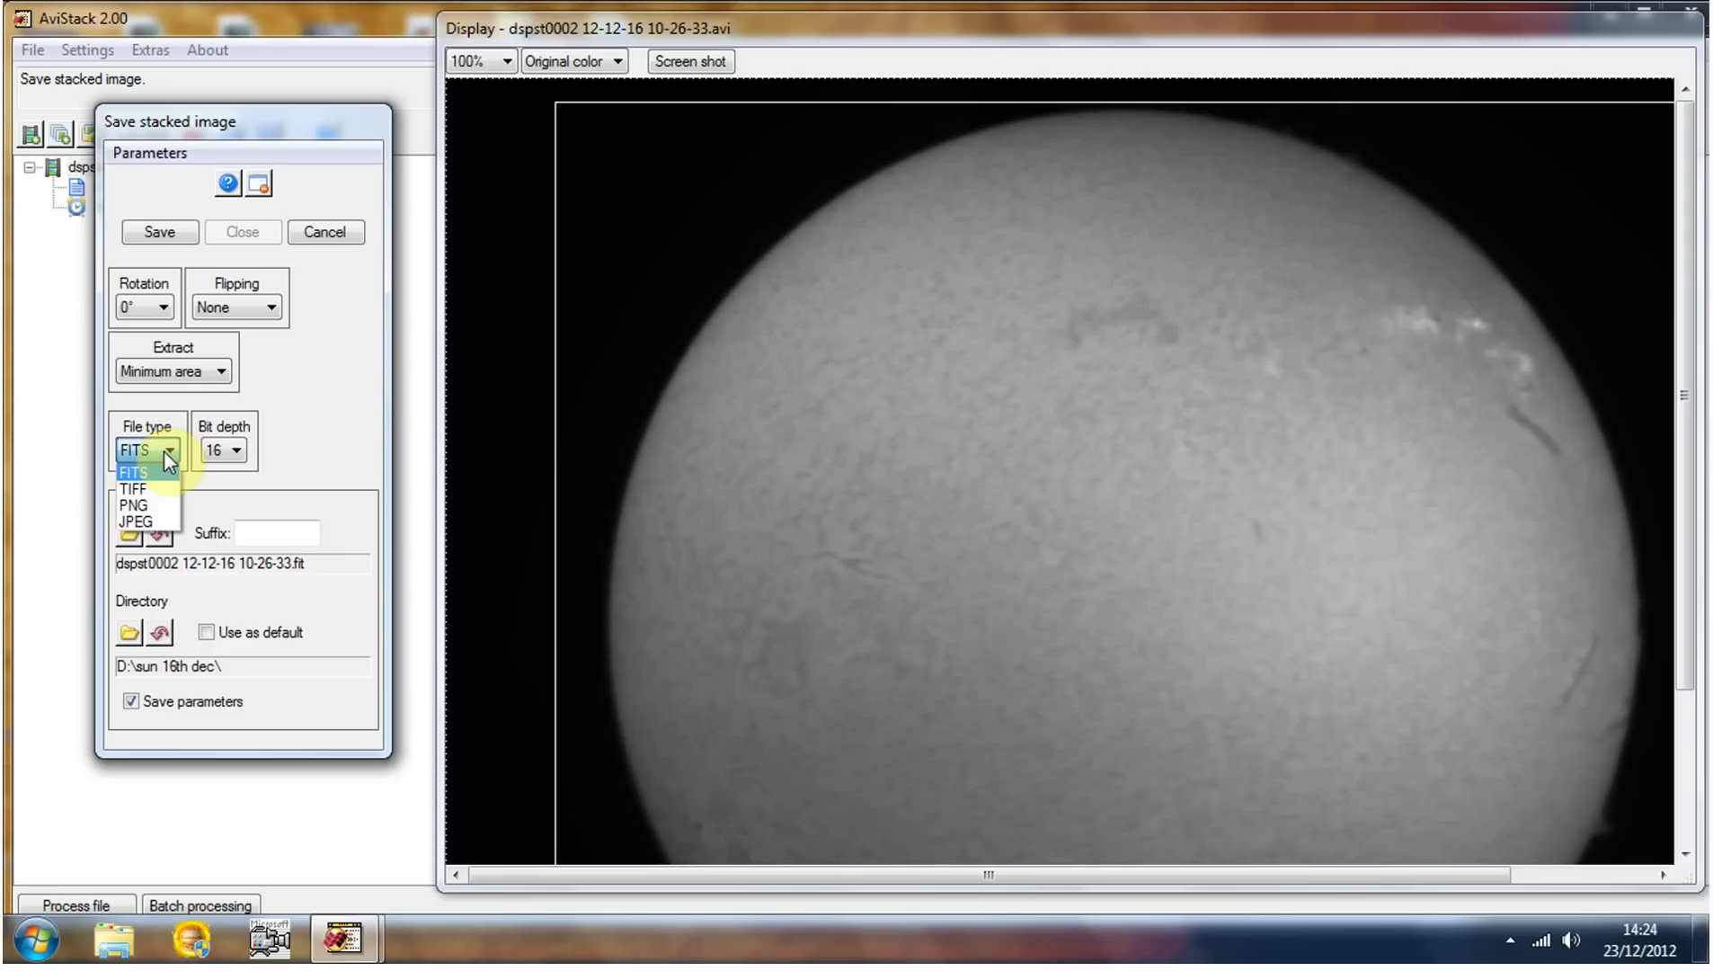
click(300, 455)
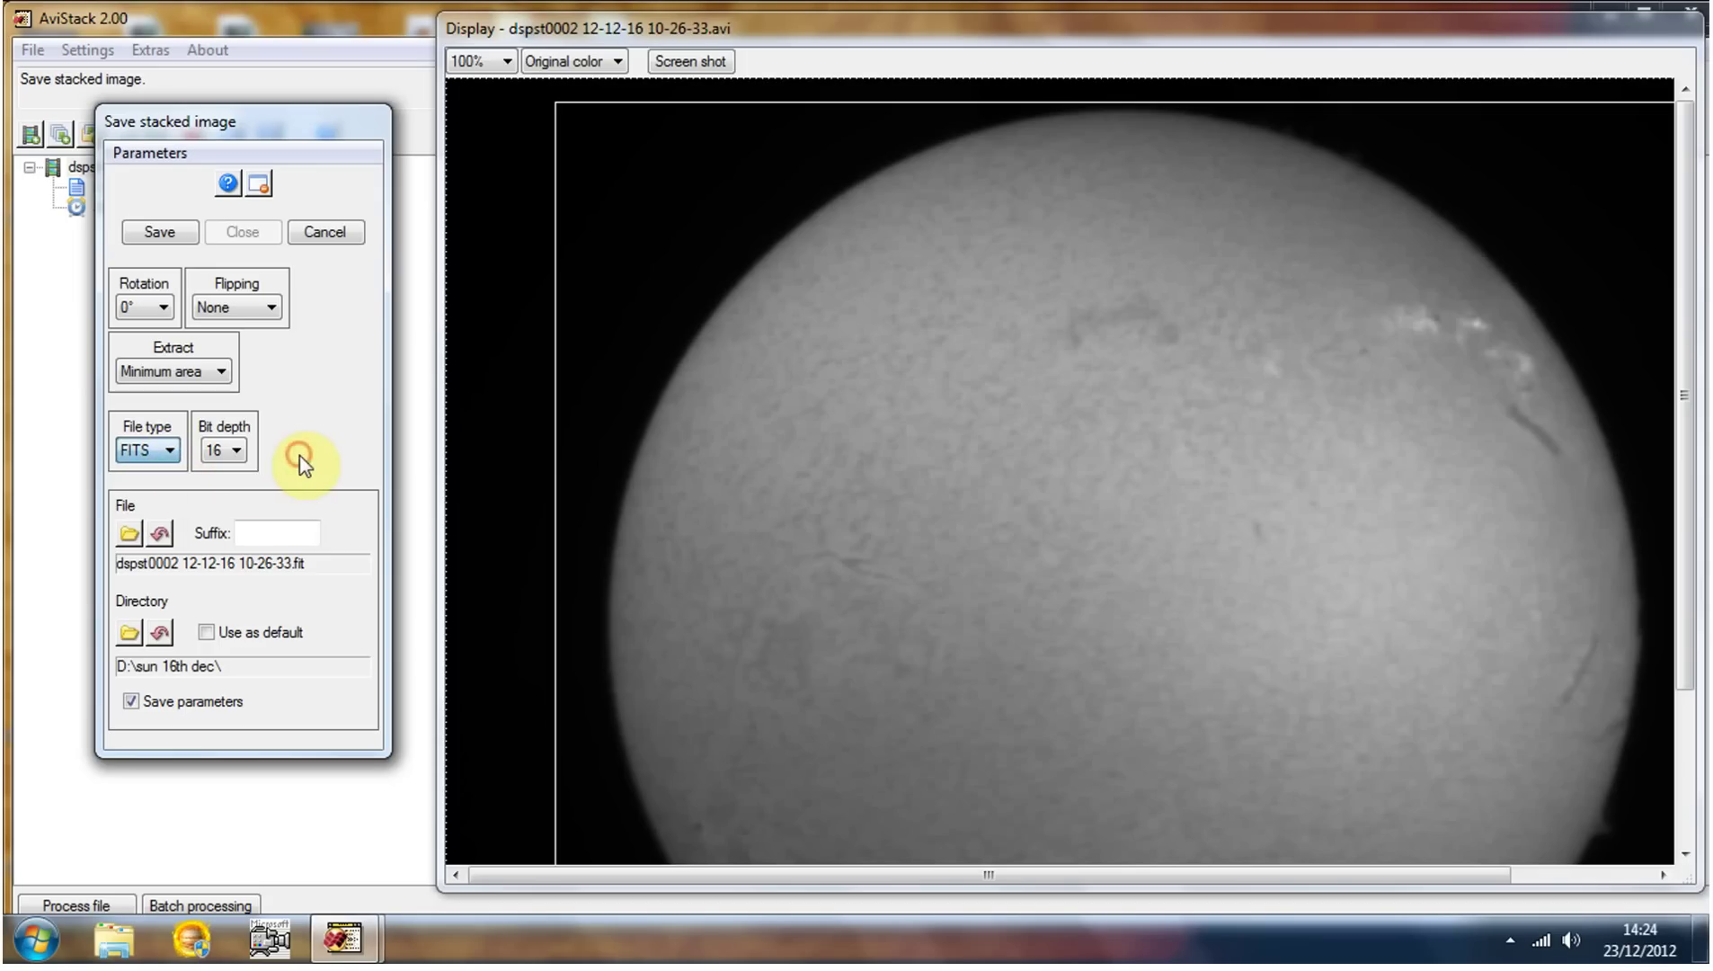
click(237, 449)
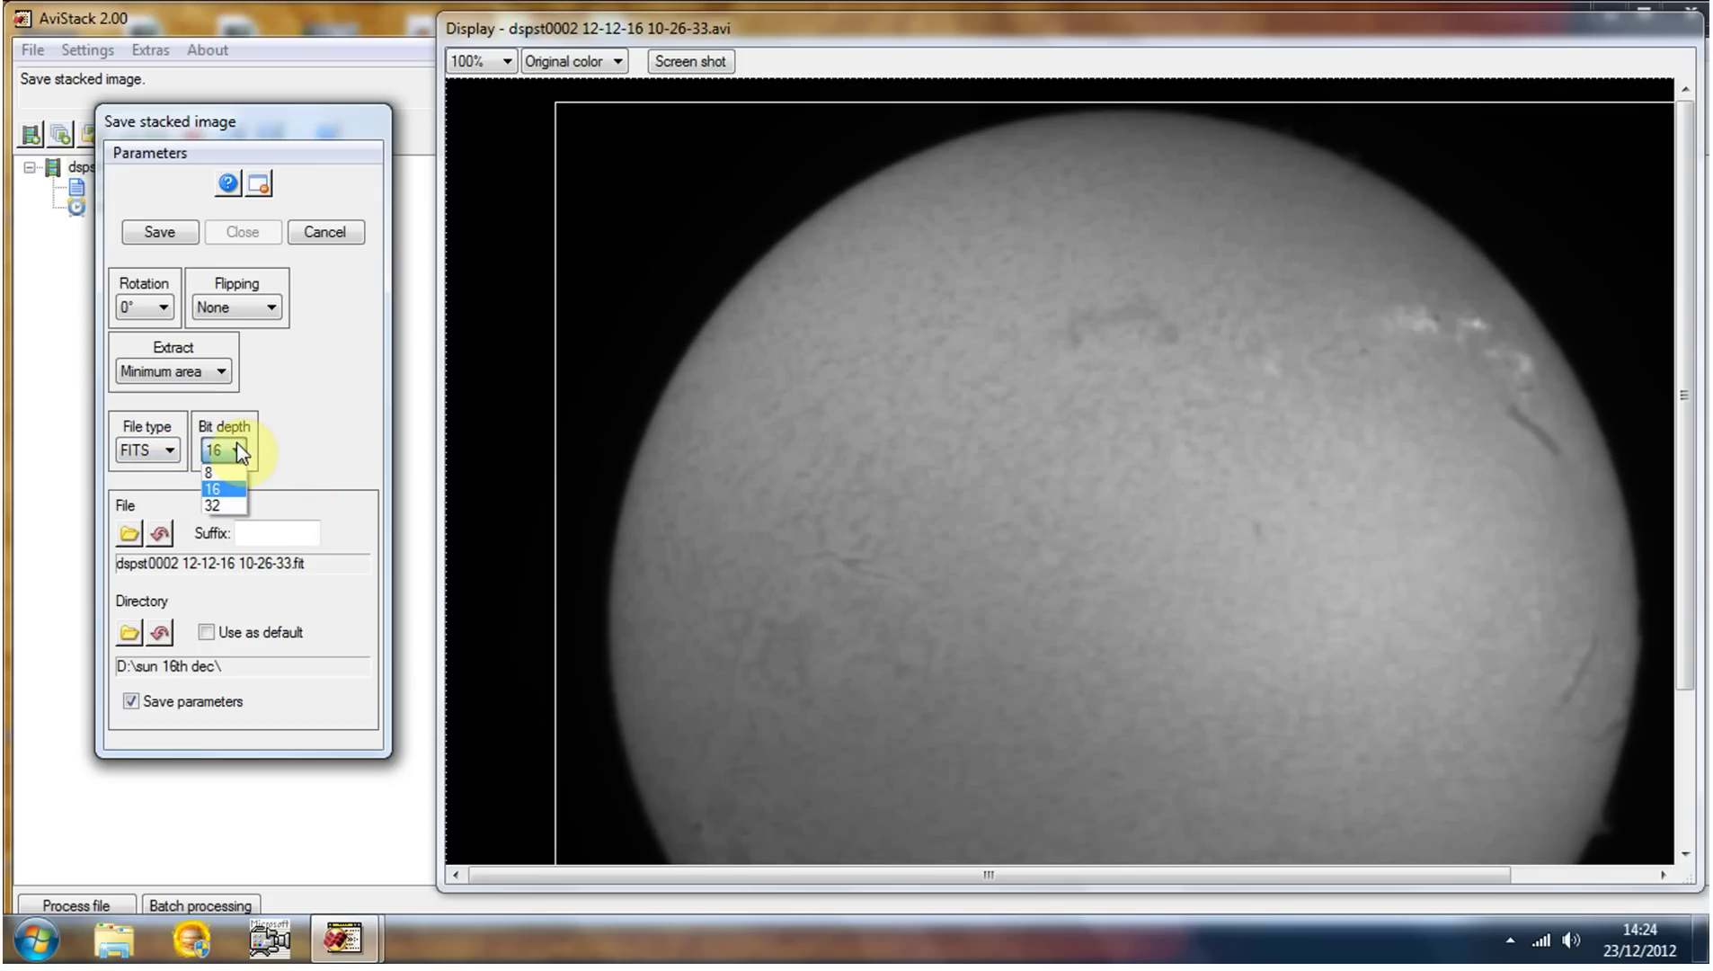
click(293, 447)
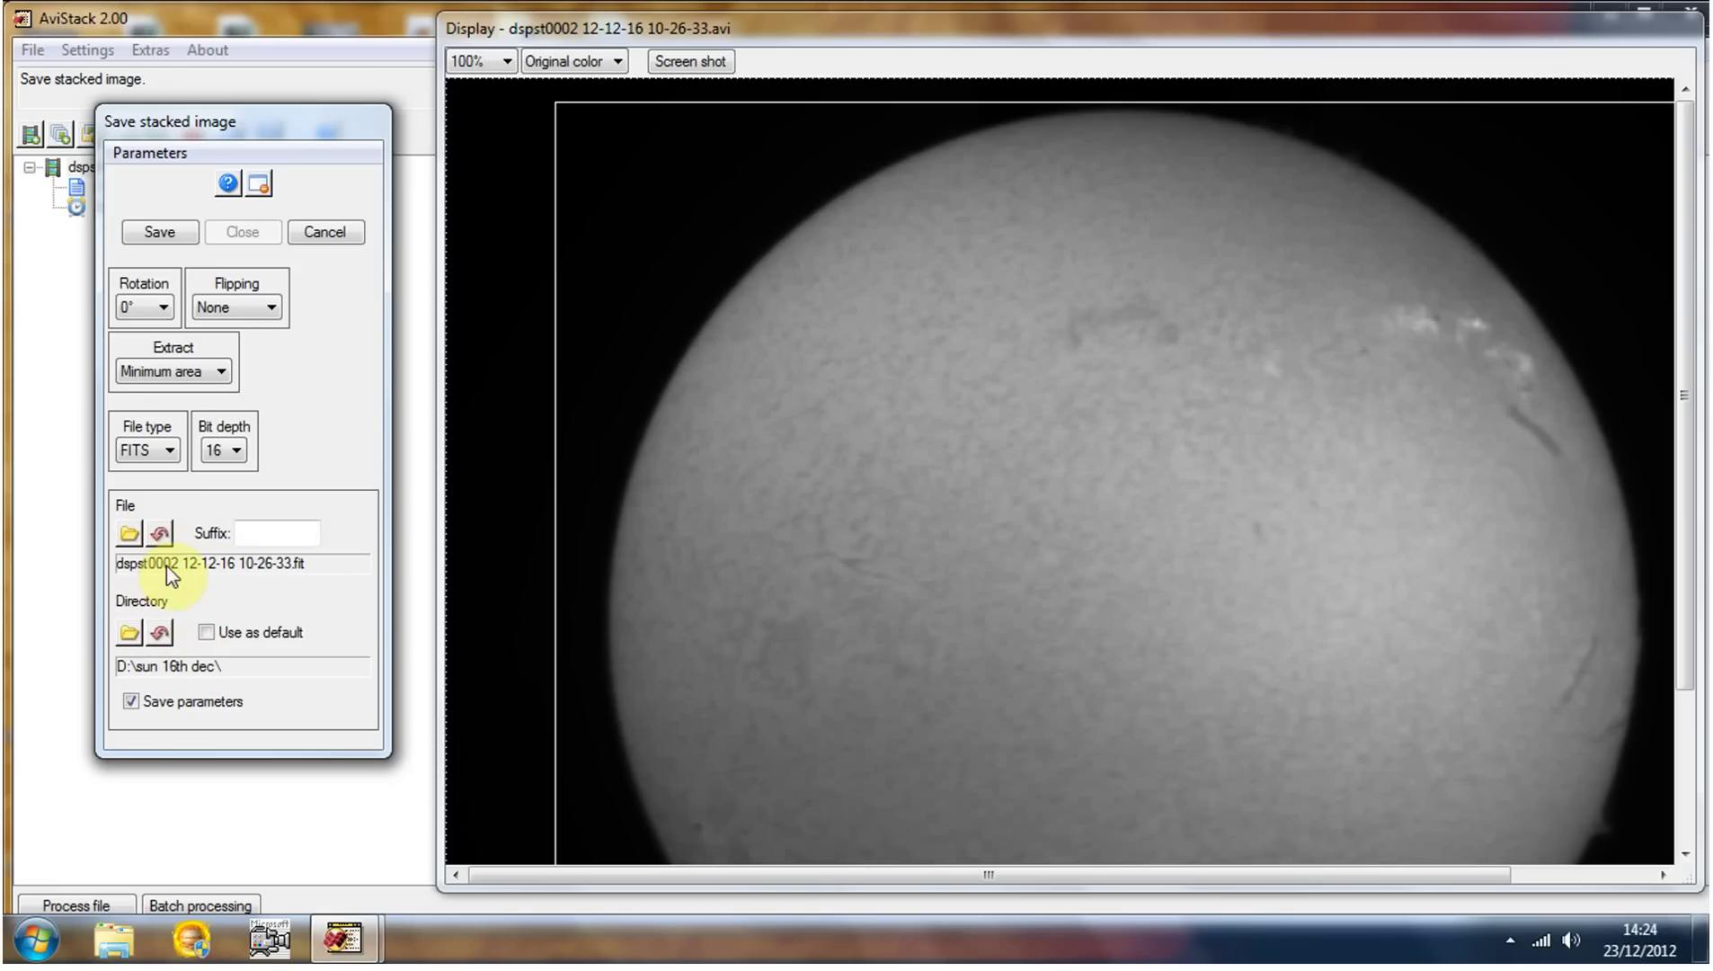
click(277, 534)
click(171, 450)
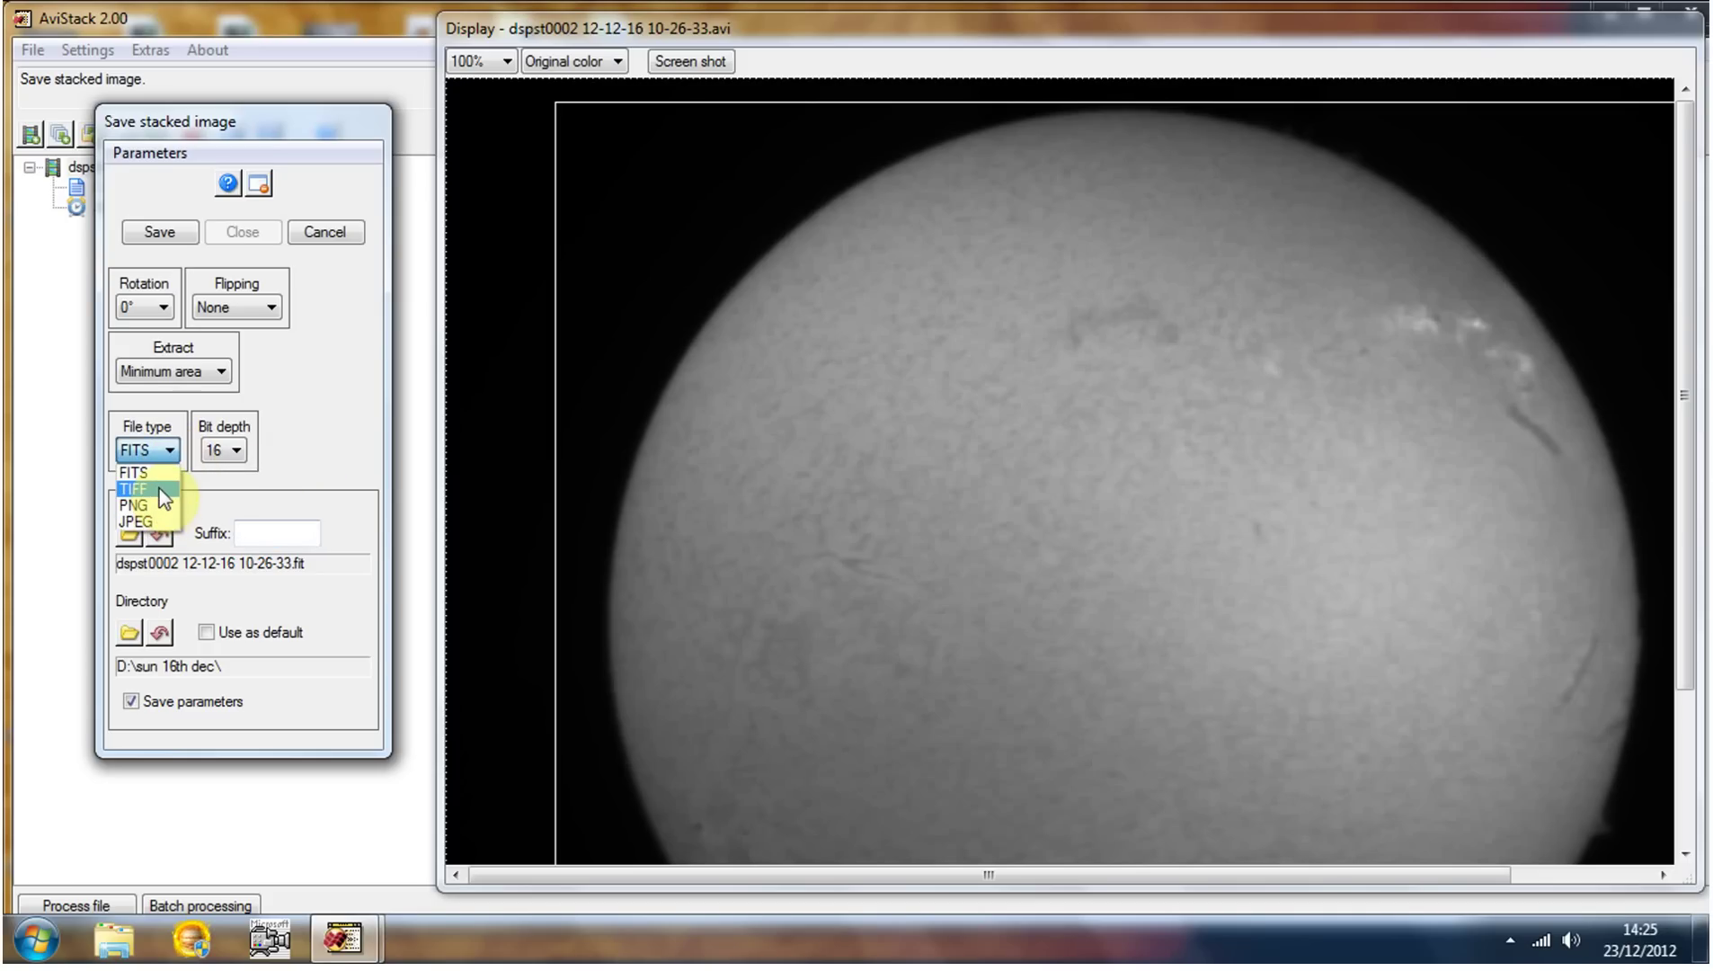
click(153, 451)
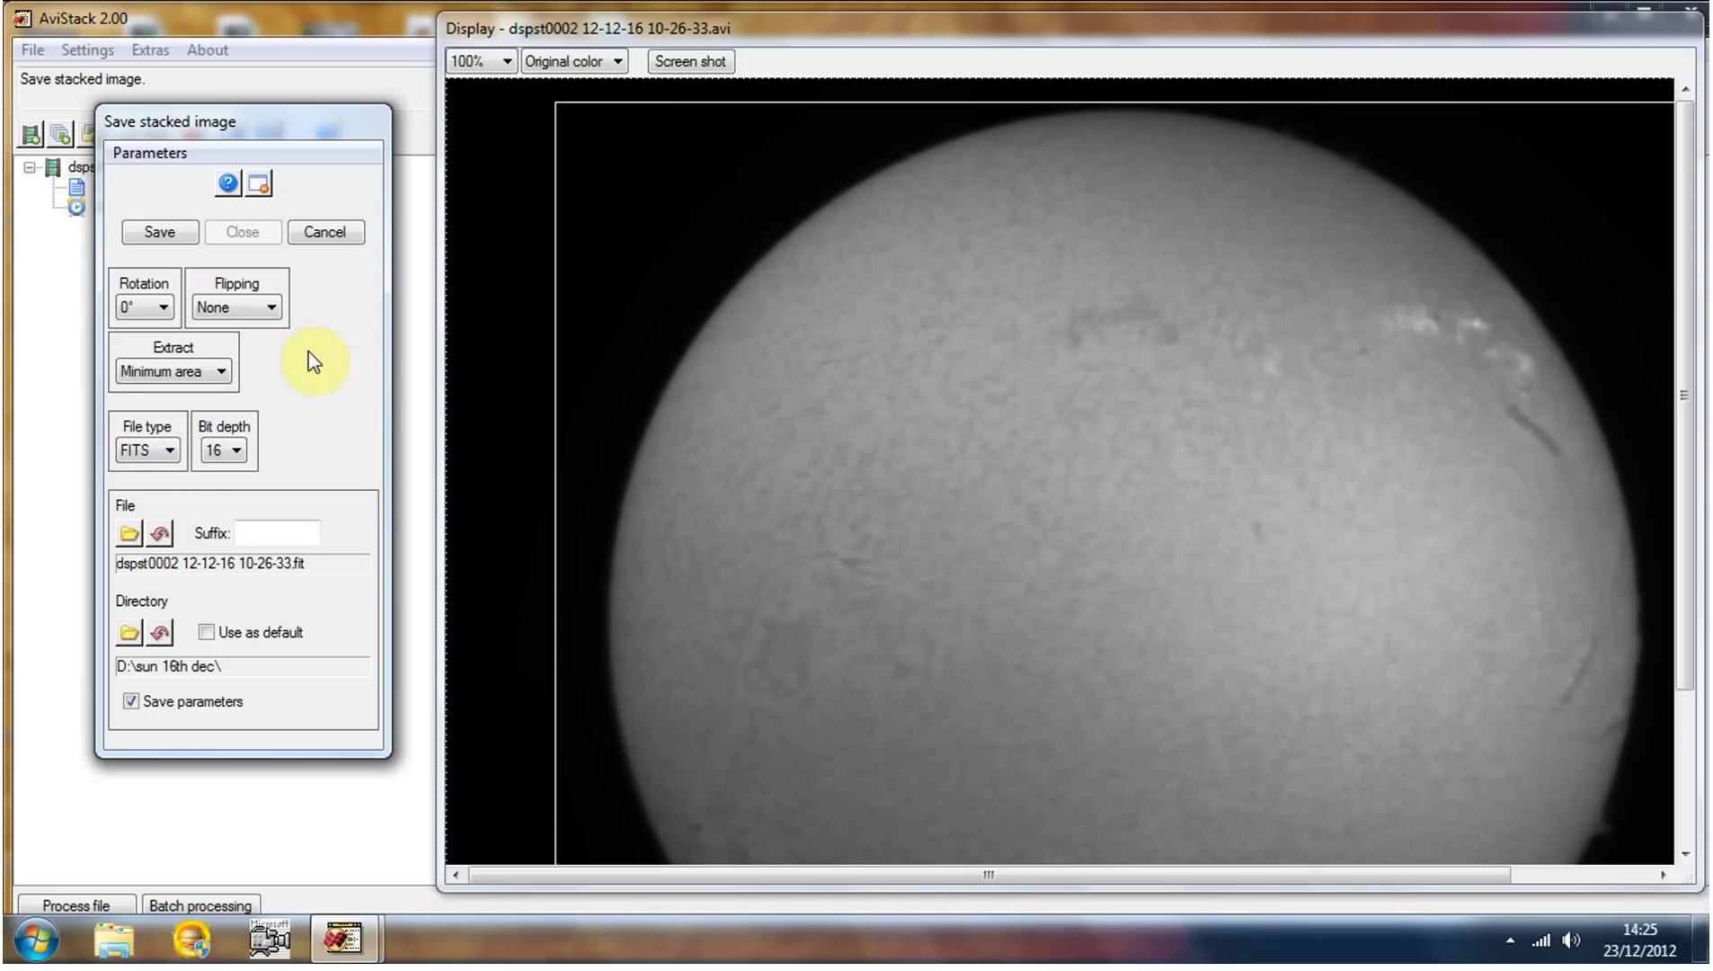
Save the stacked image as a 16-bit FITS file in D:\sun 16th dec\ and confirm the post-processing workflow
click(153, 236)
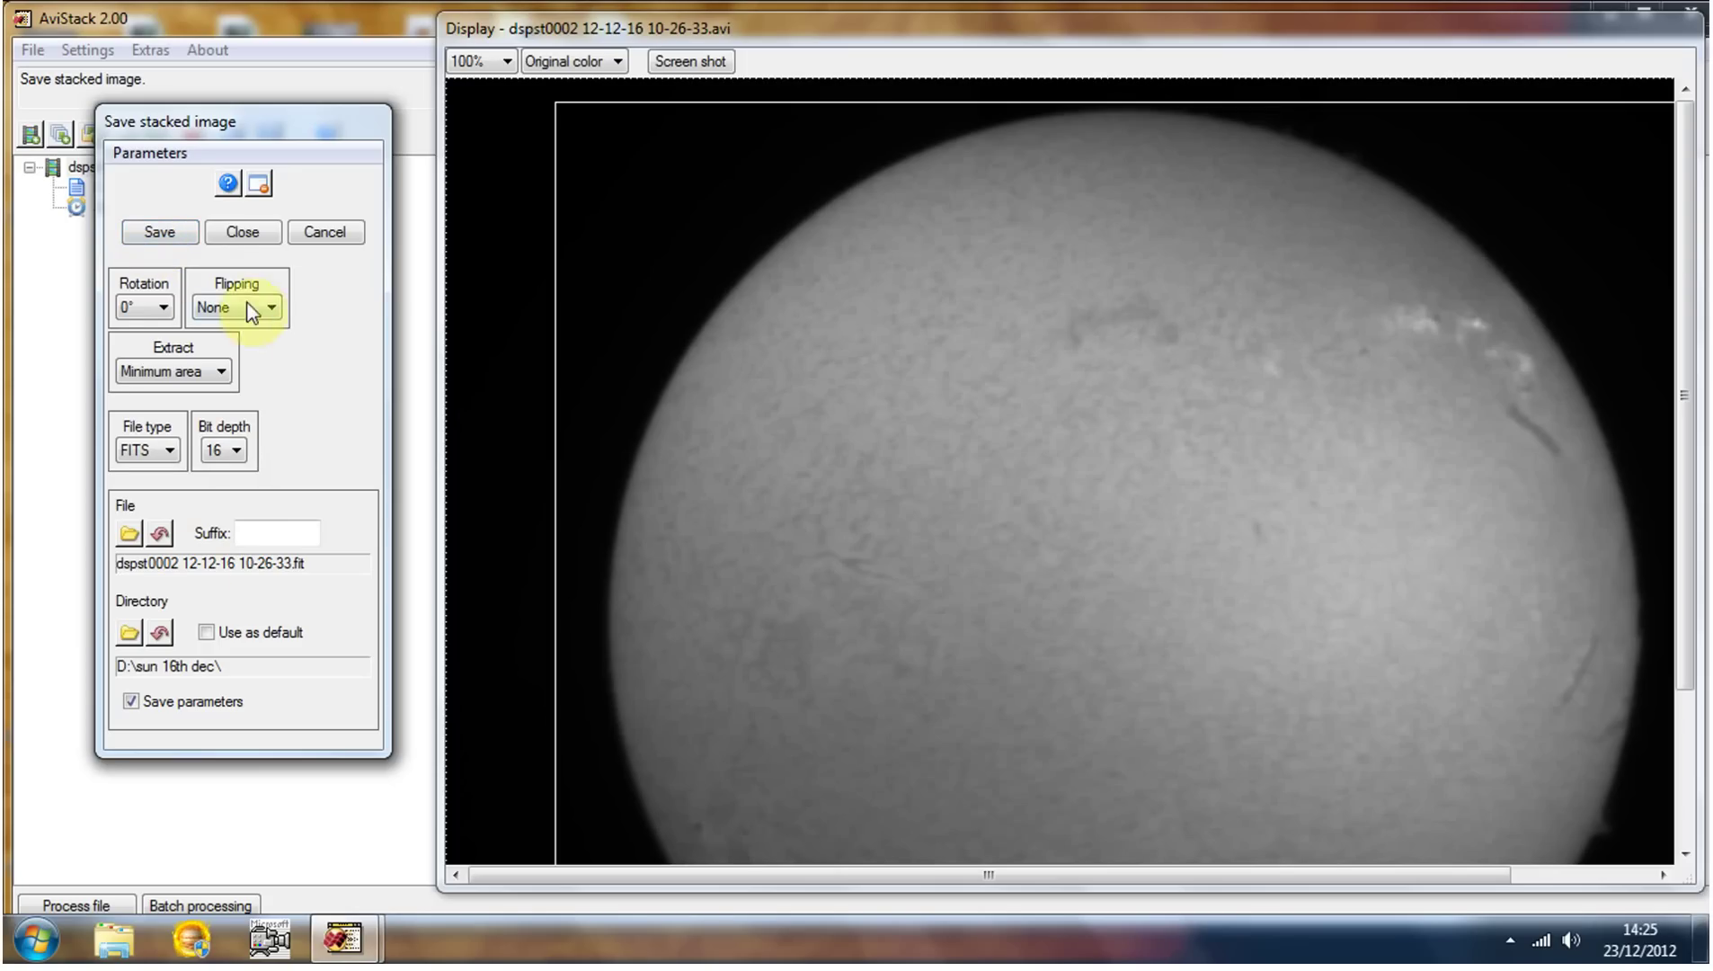
click(236, 245)
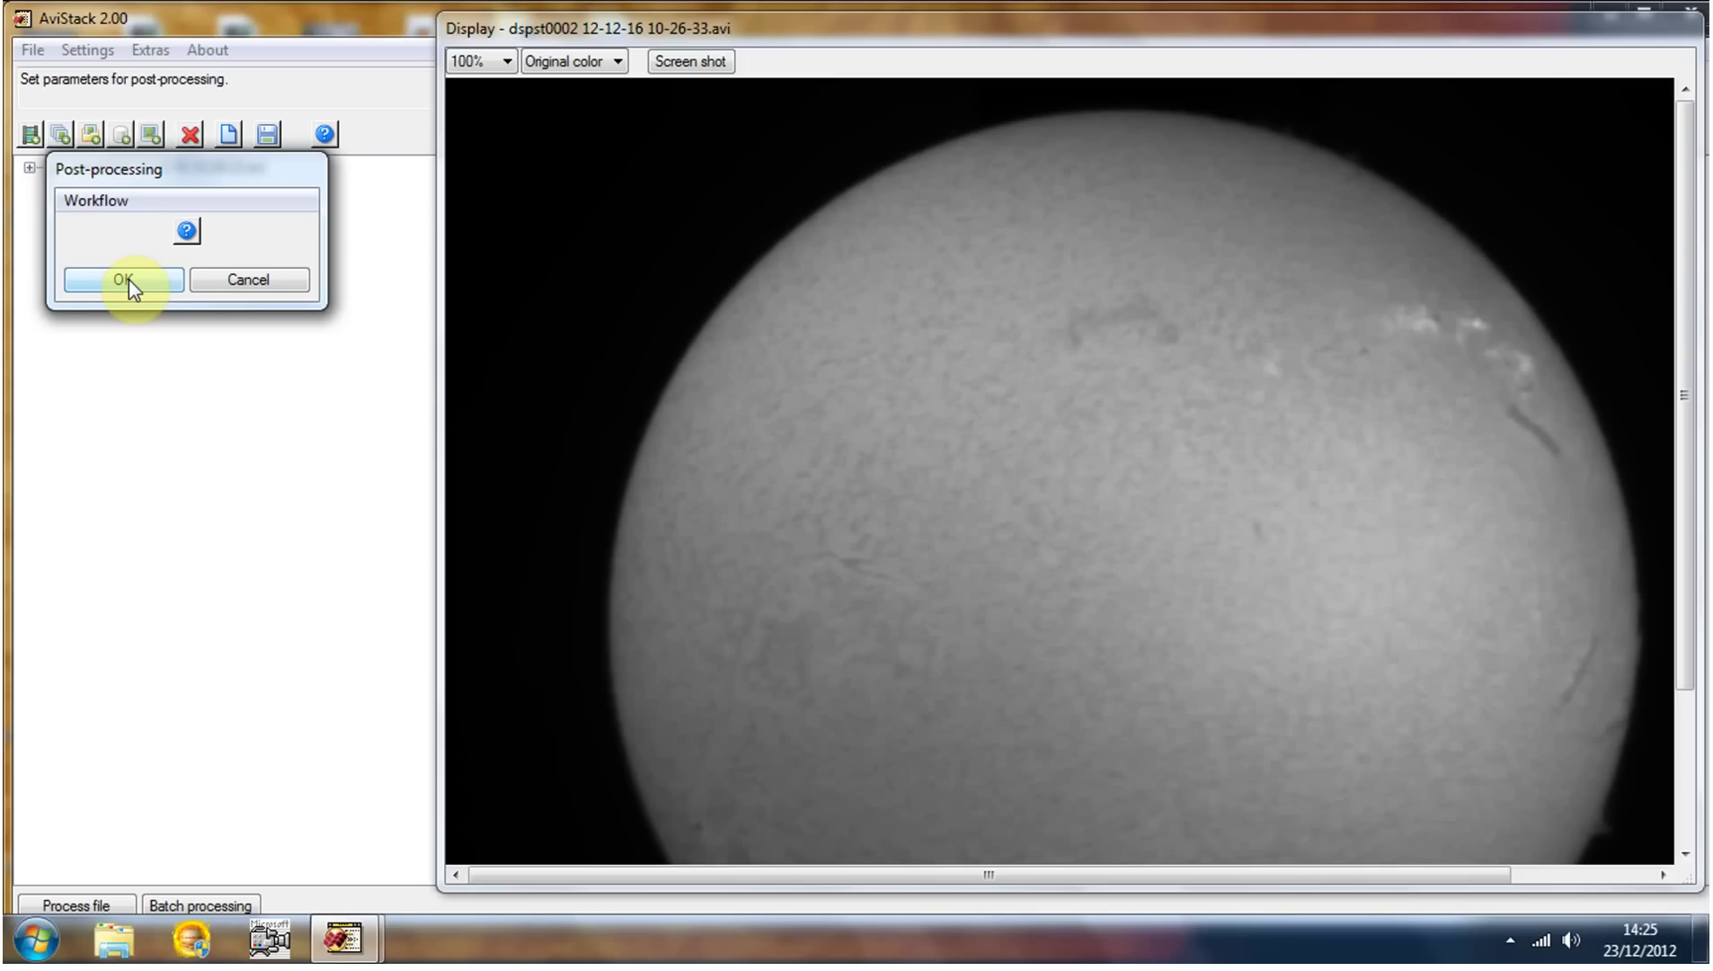
click(129, 280)
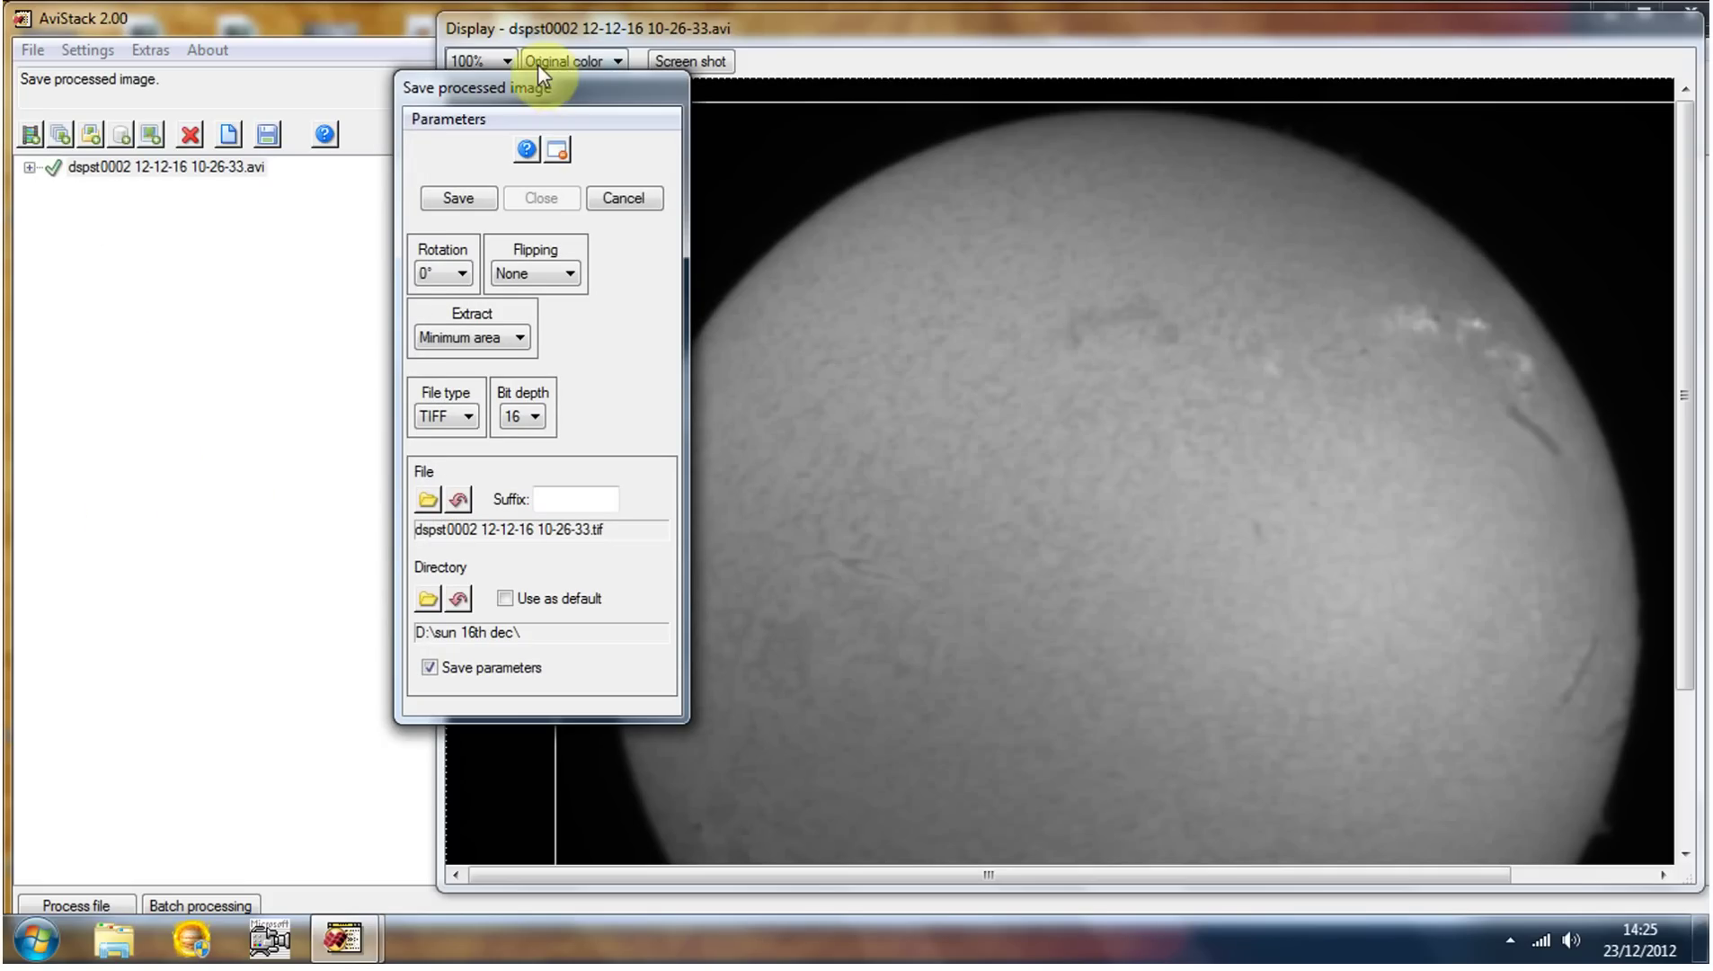
Save the post-processed image as a 16-bit TIFF with the Minimum area extract in D:\sun 16th dec\ and close the save settings
drag(533, 93, 322, 61)
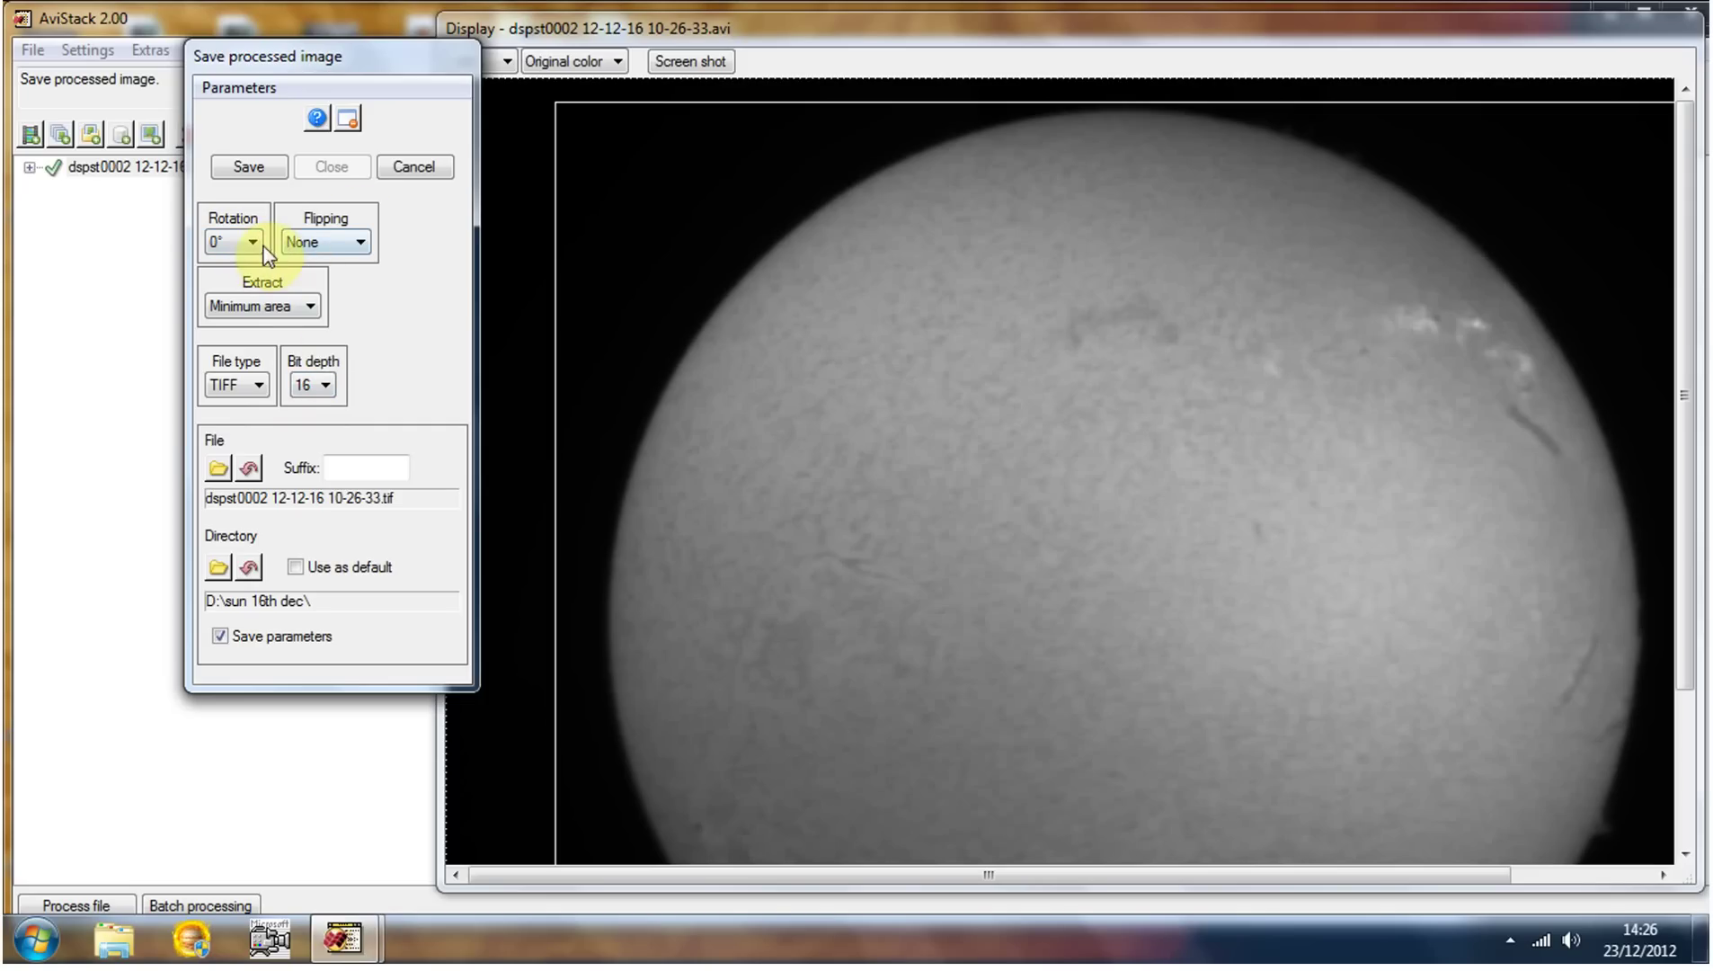
click(297, 306)
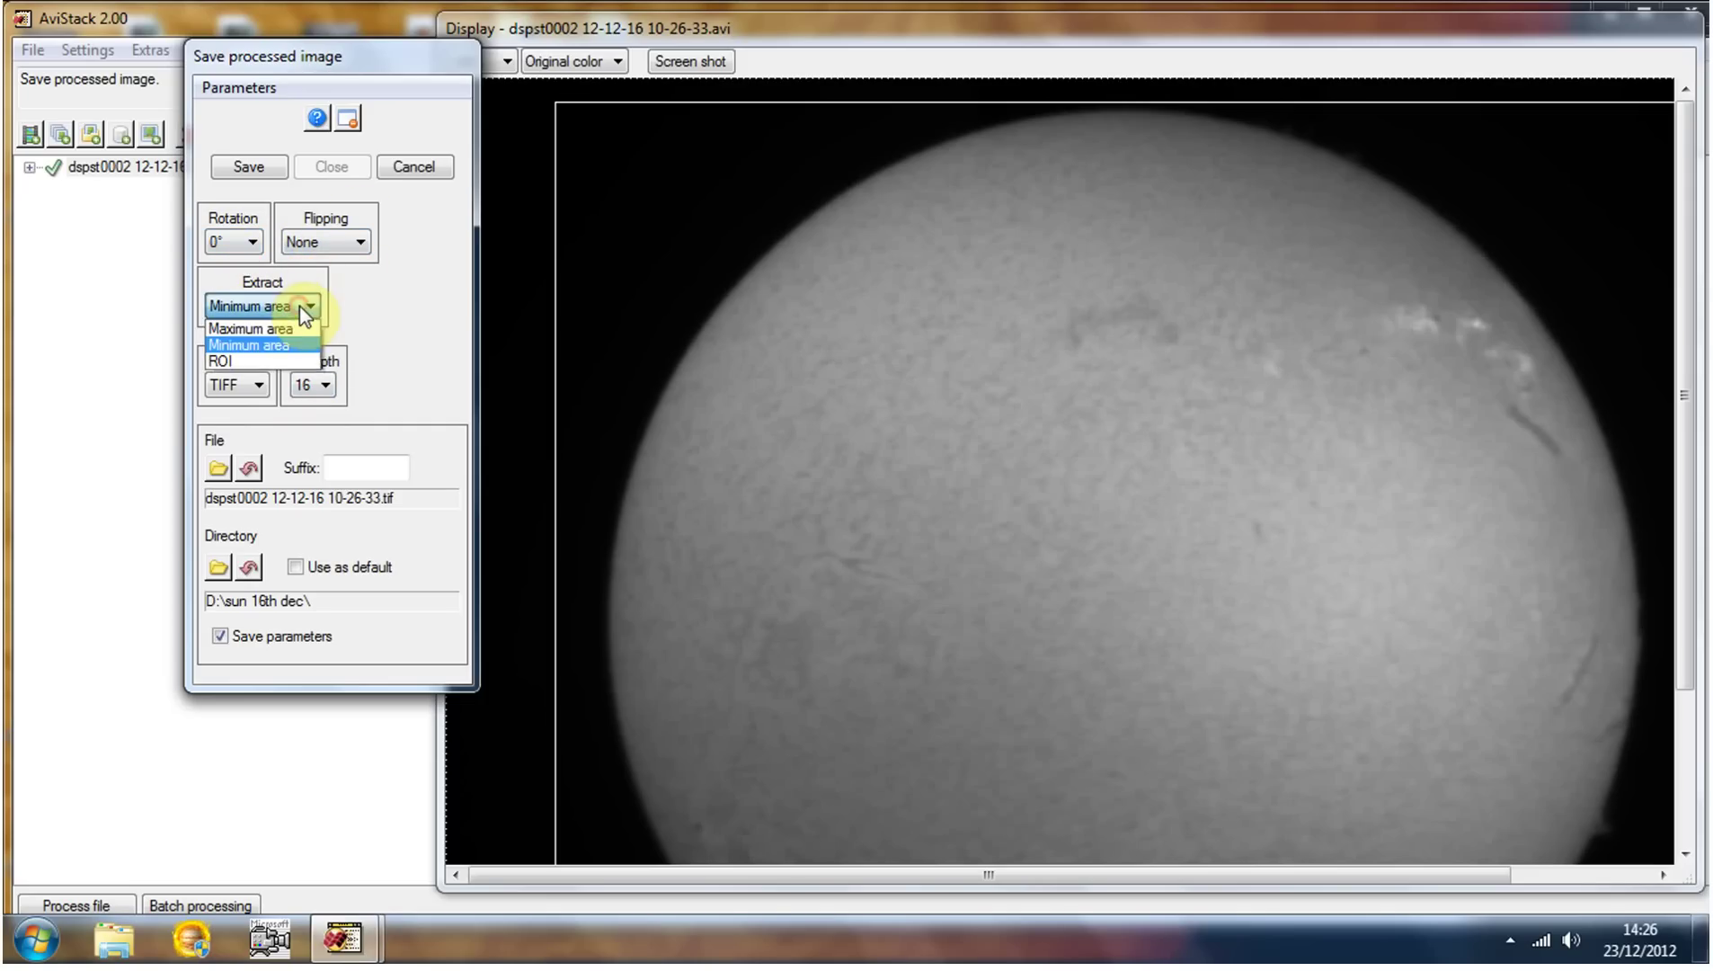
click(287, 344)
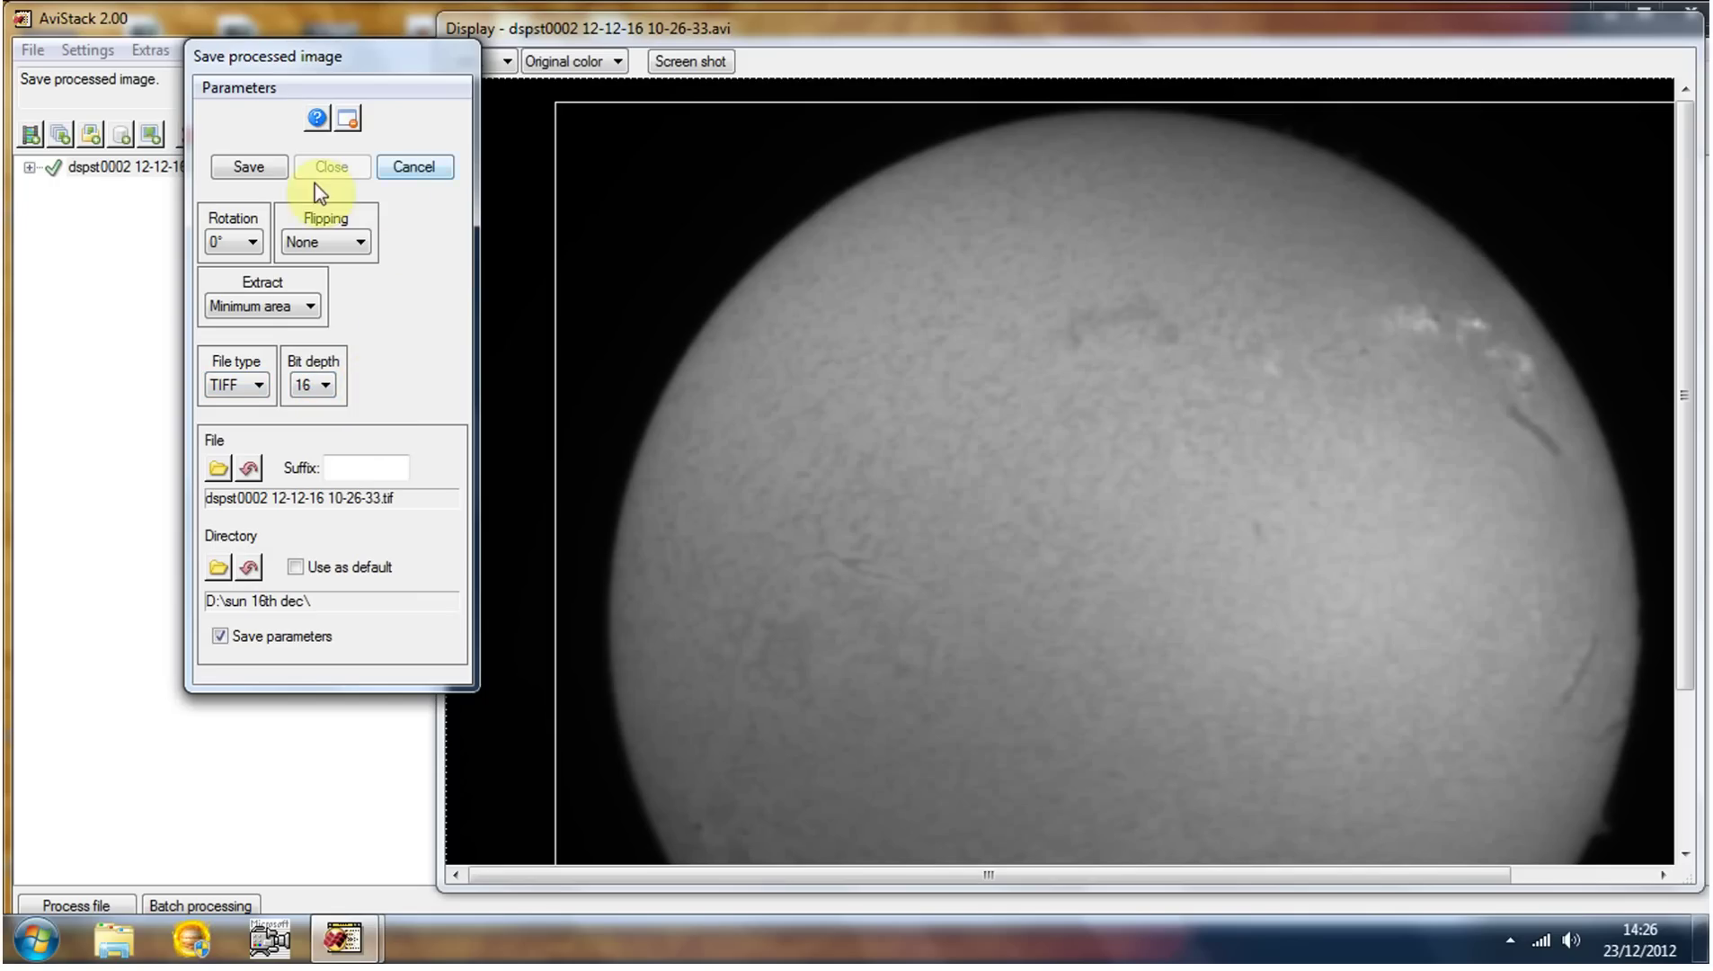
click(240, 178)
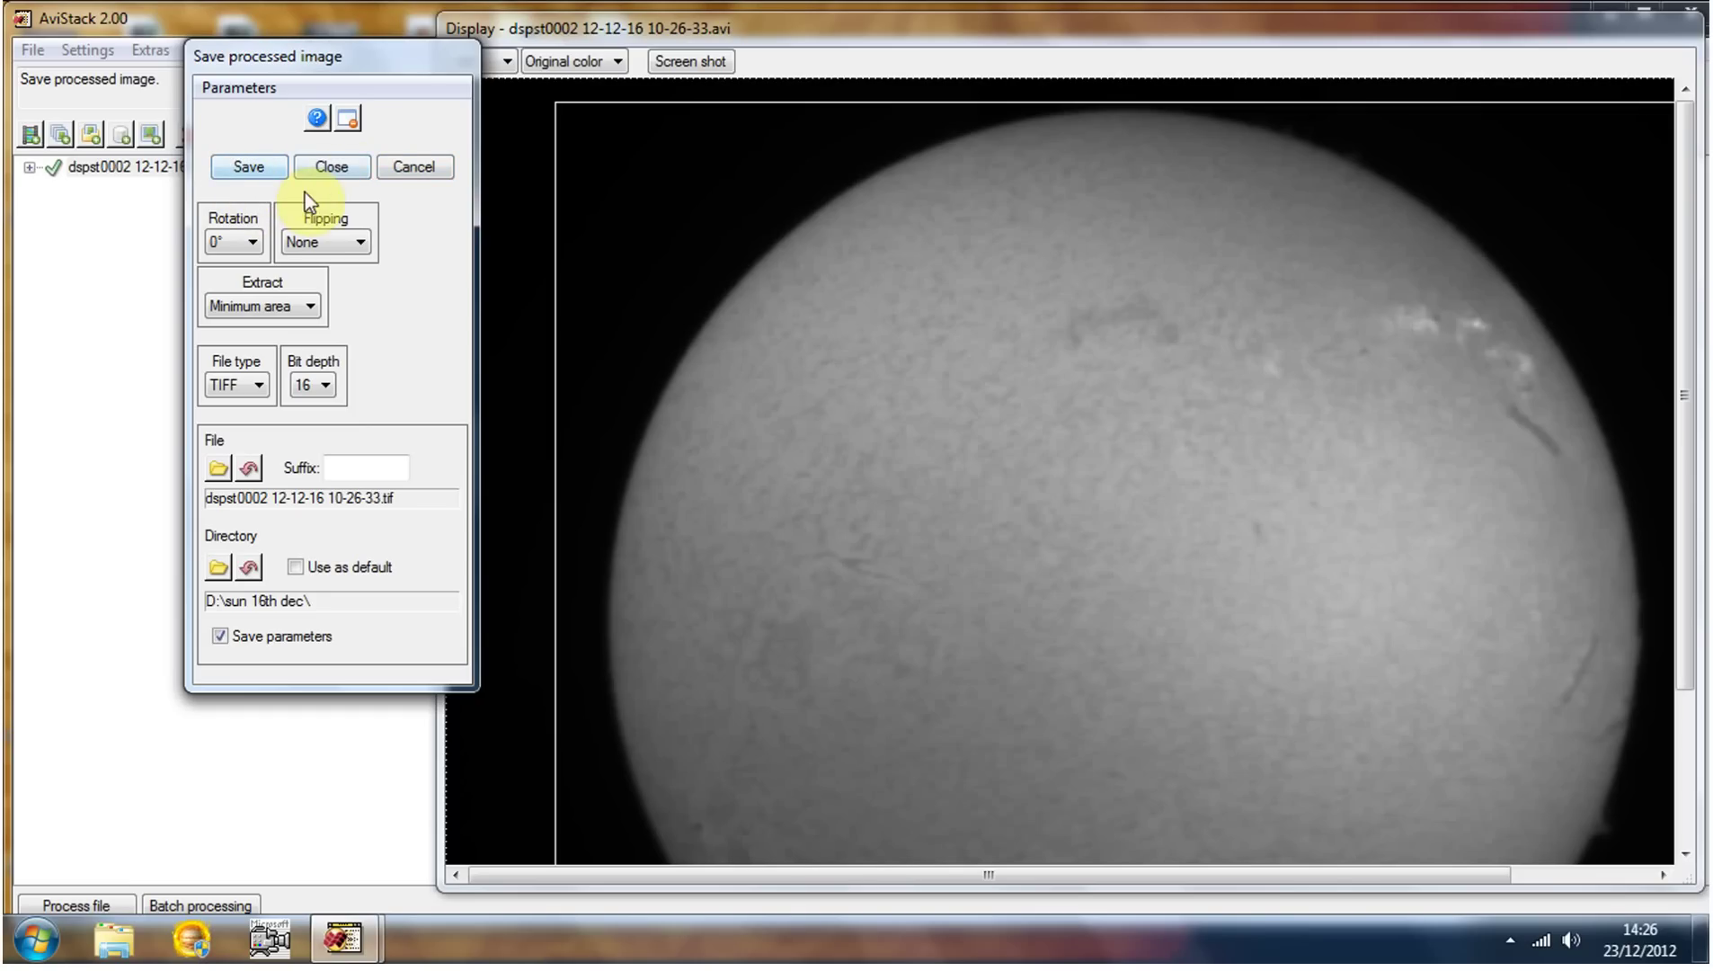
click(342, 169)
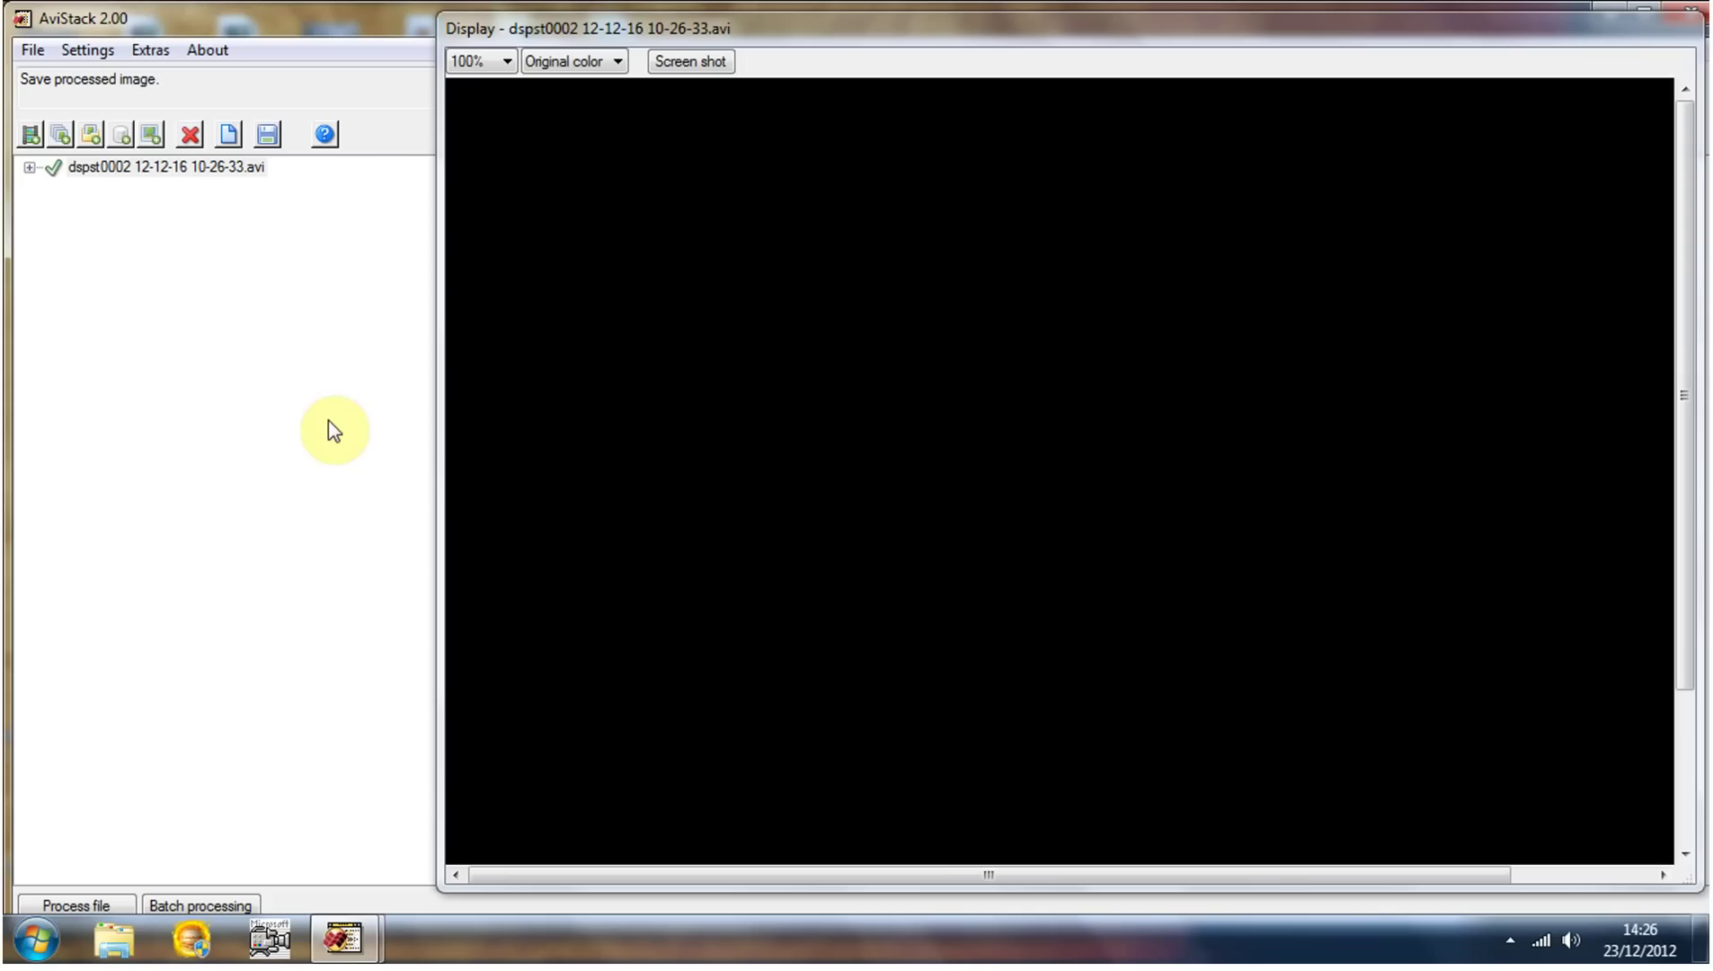
click(100, 176)
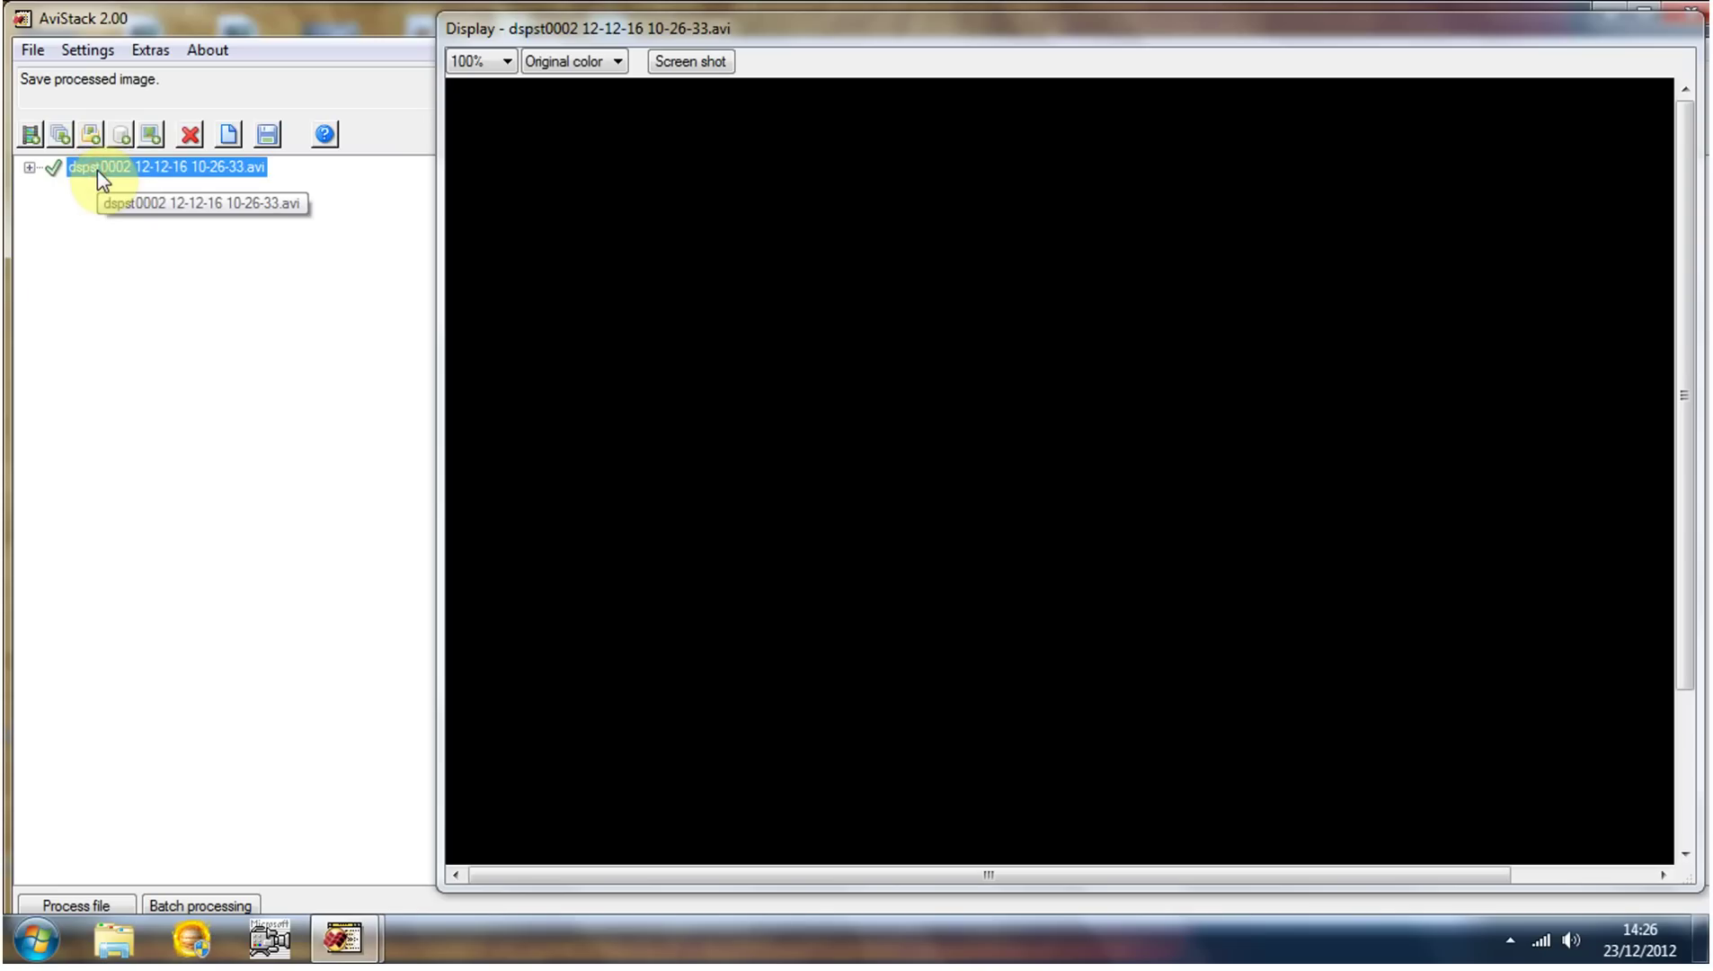
click(190, 136)
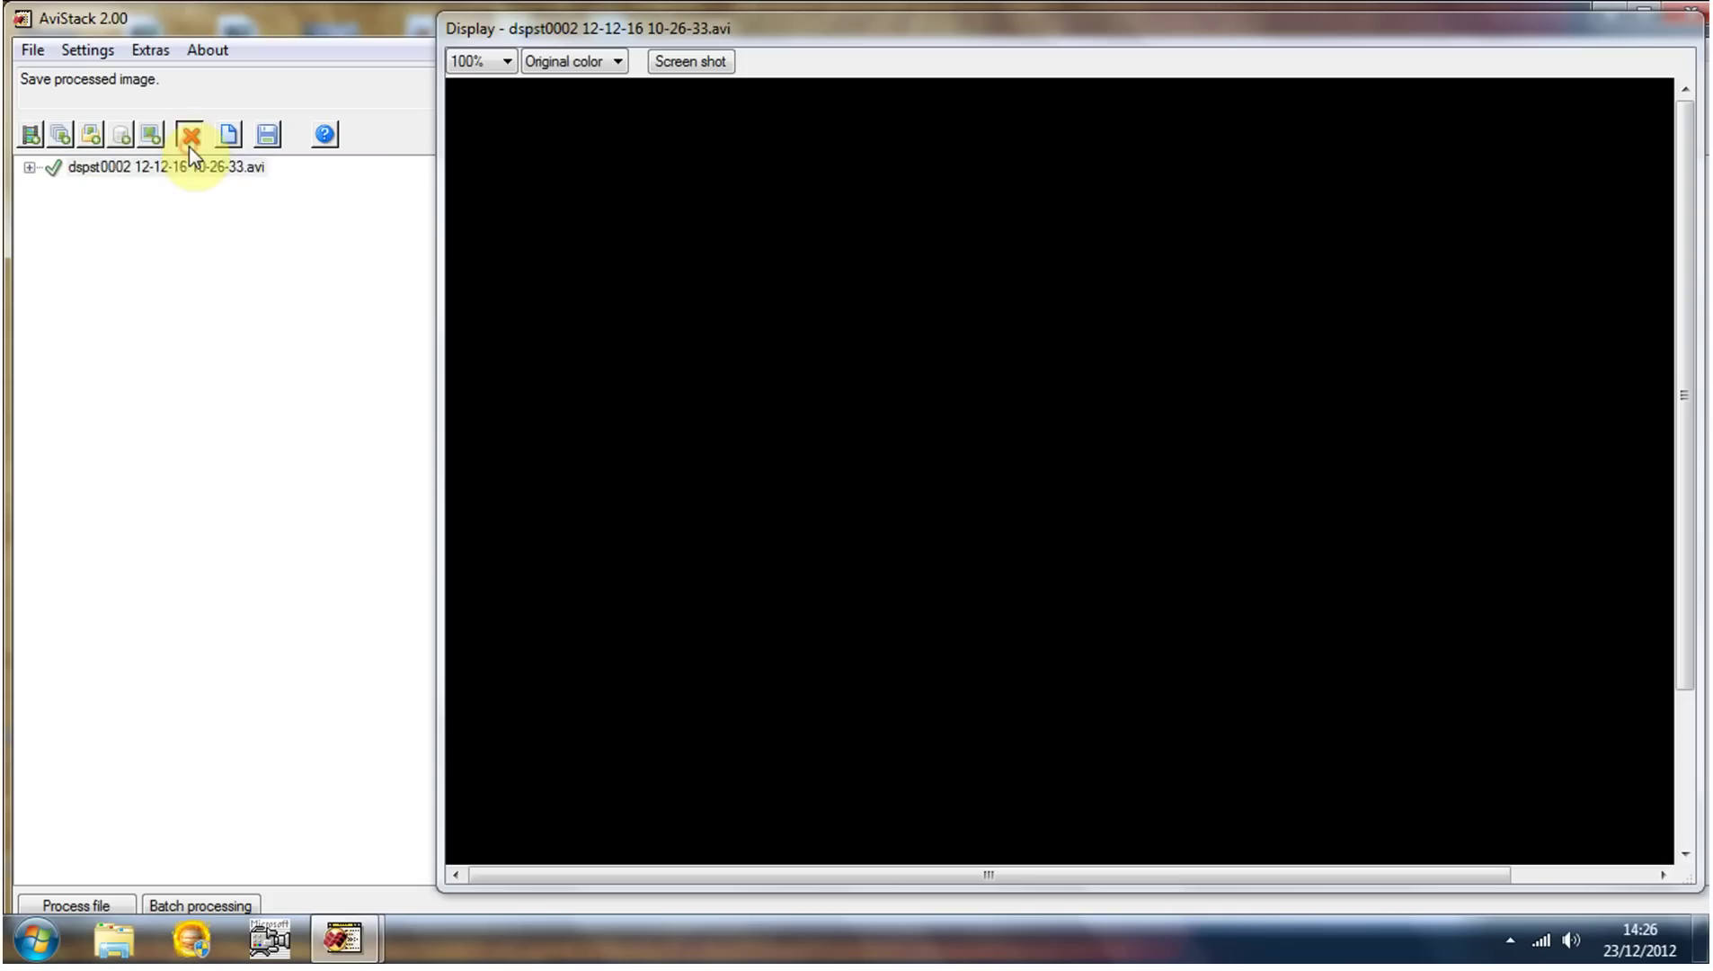
drag(1615, 39, 1531, 83)
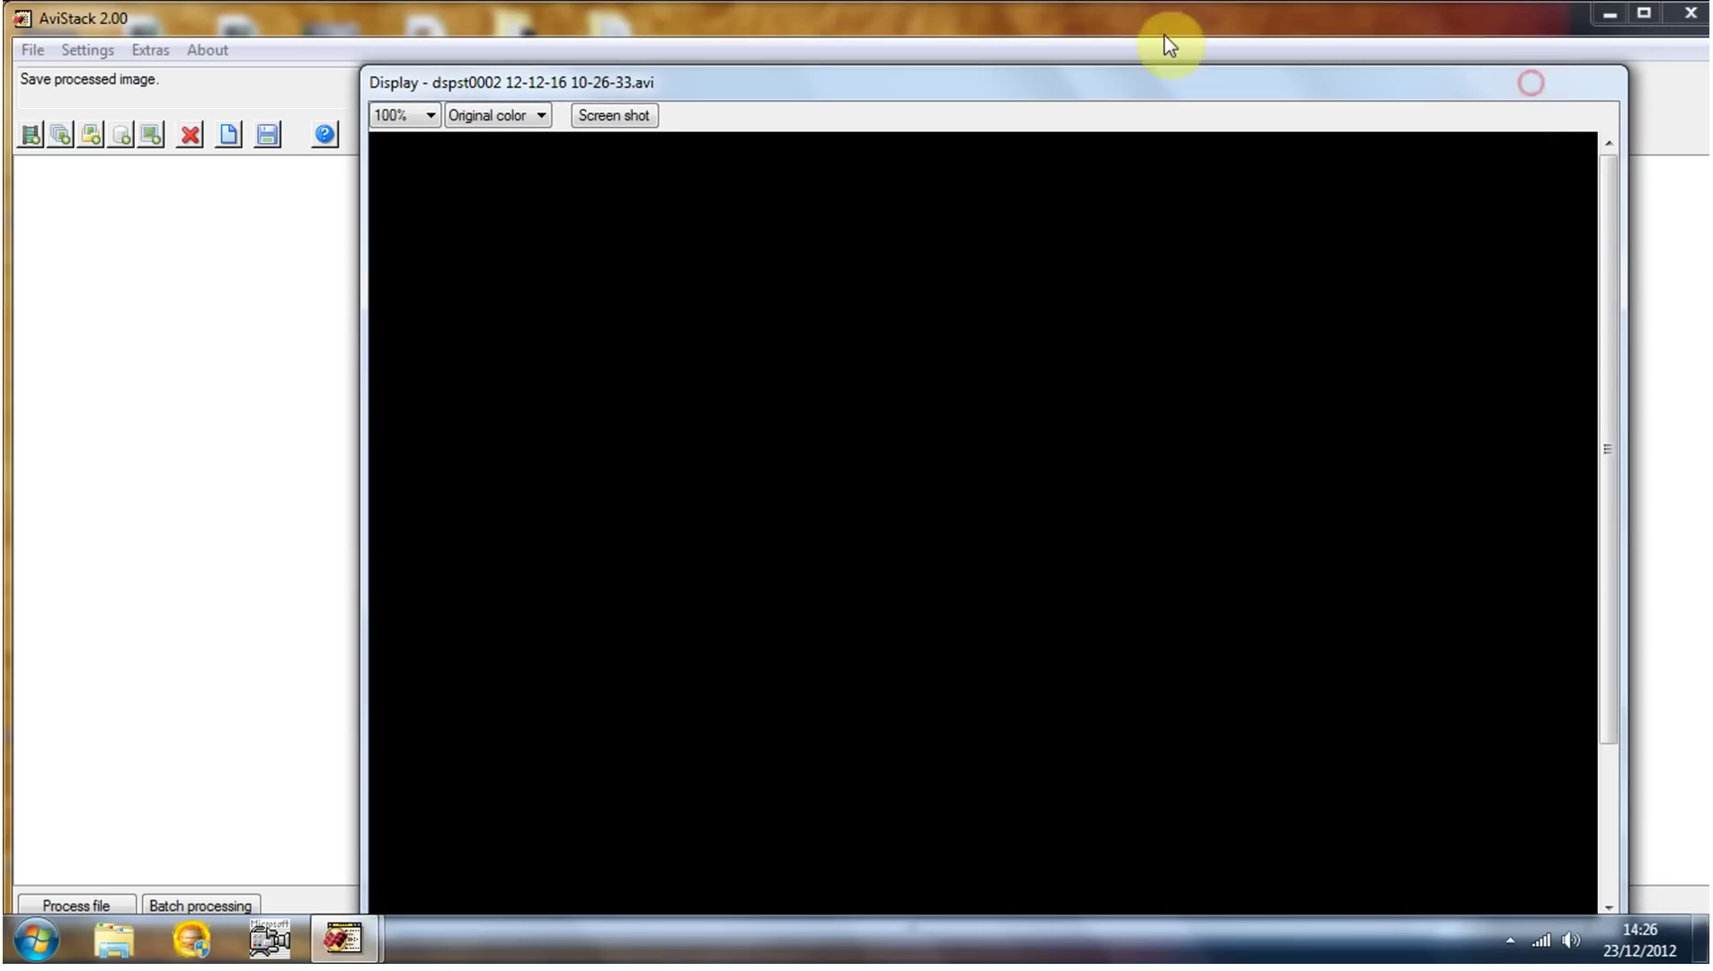
click(30, 136)
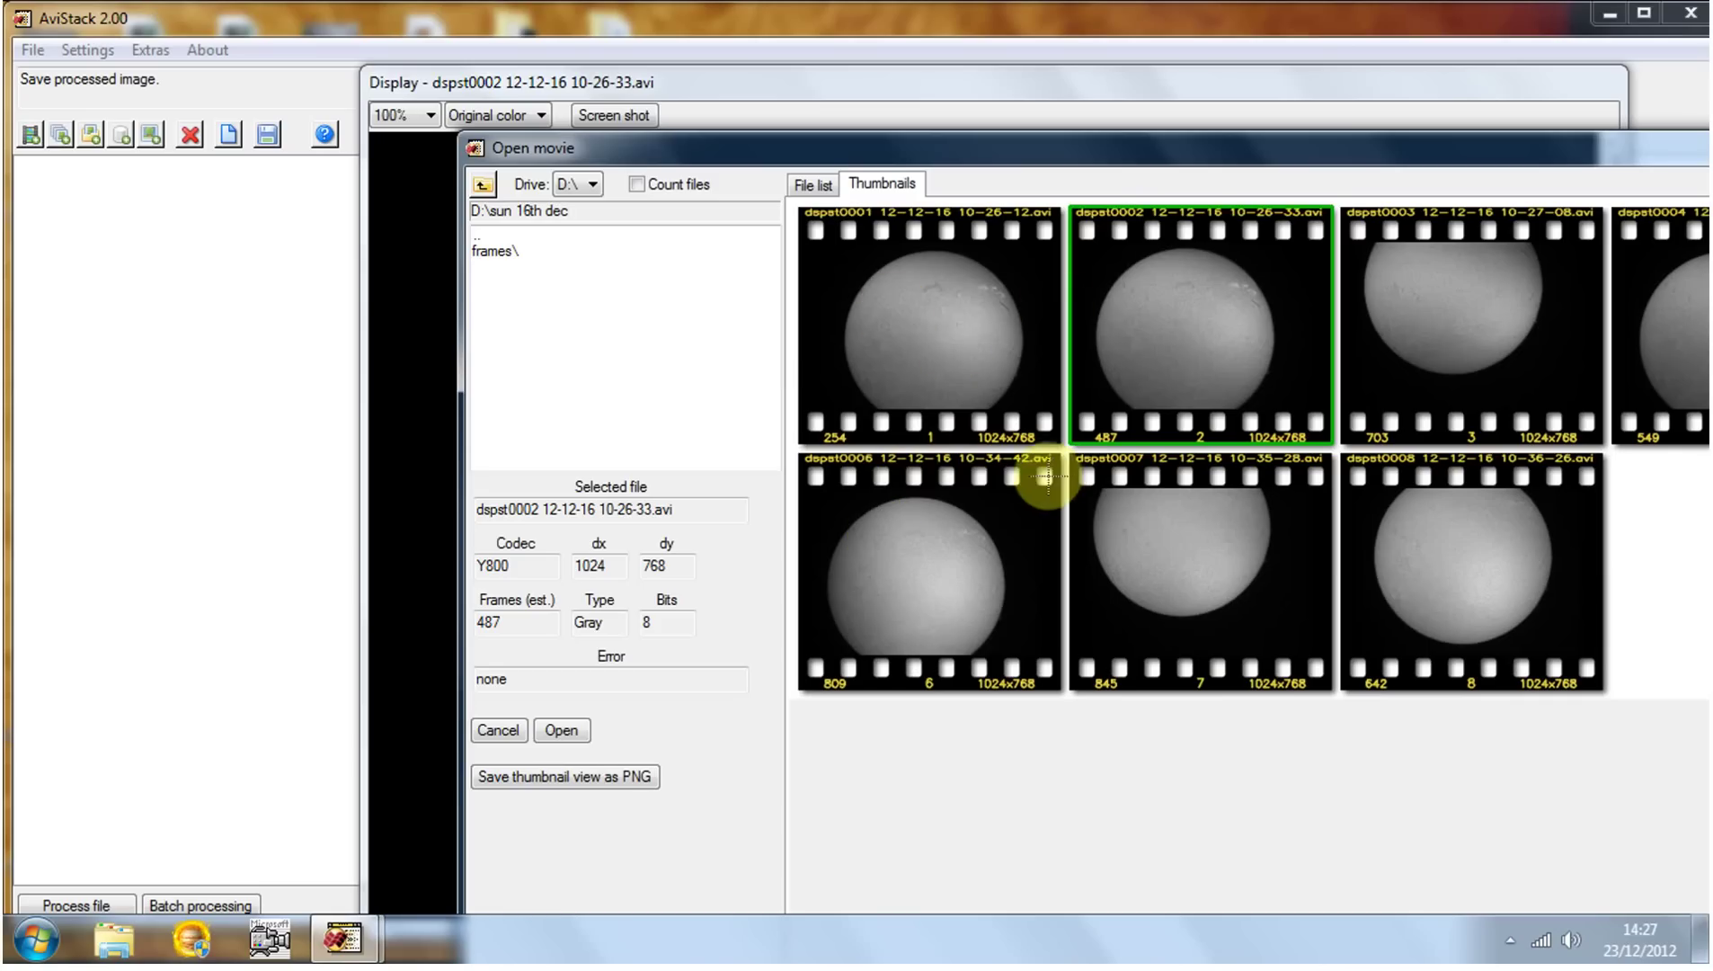
double_click(926, 348)
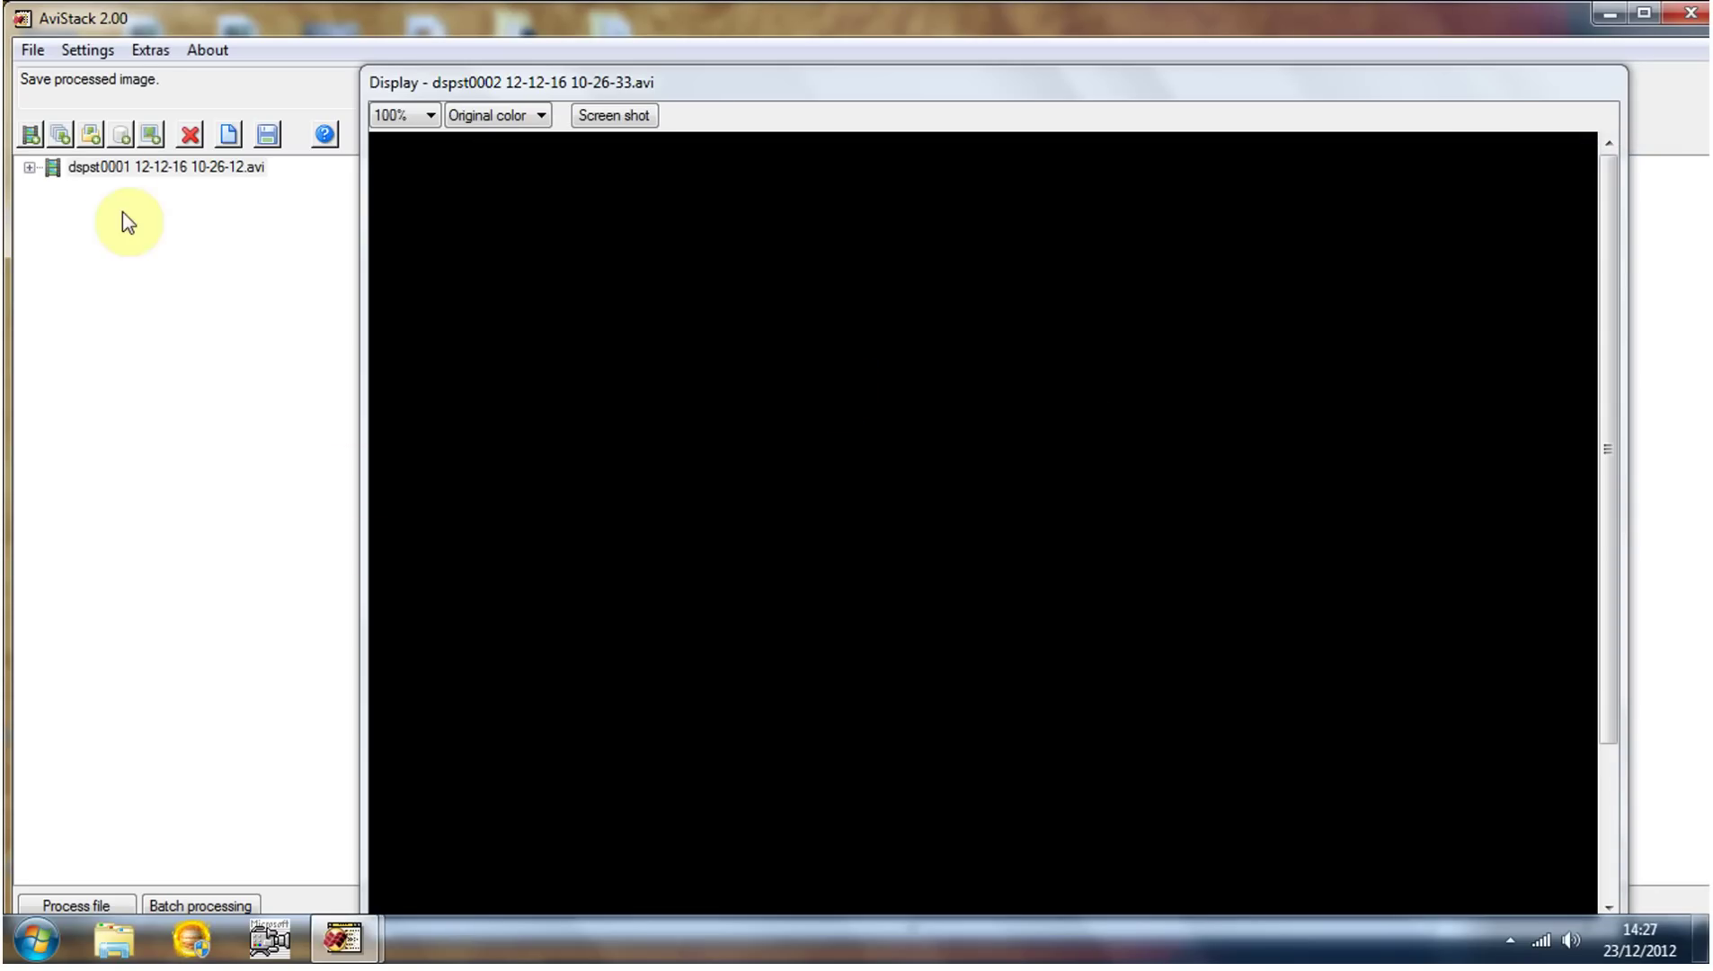
Set the processing mode for the newly loaded movie to All automatic
click(104, 174)
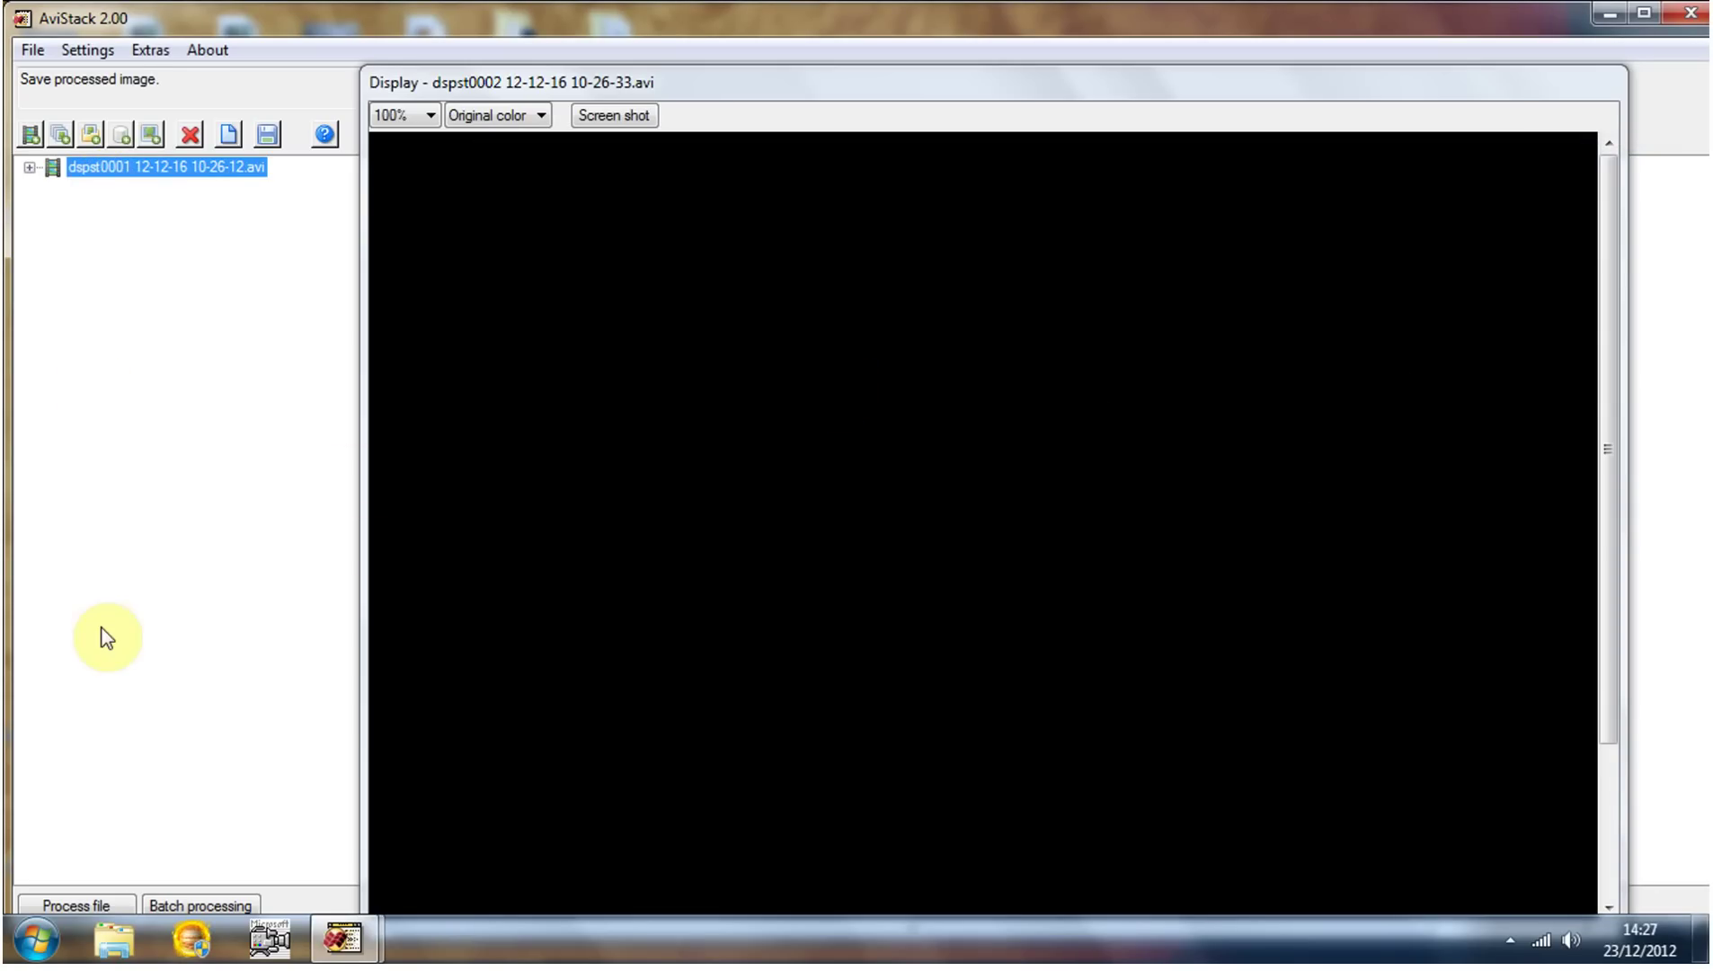
click(87, 49)
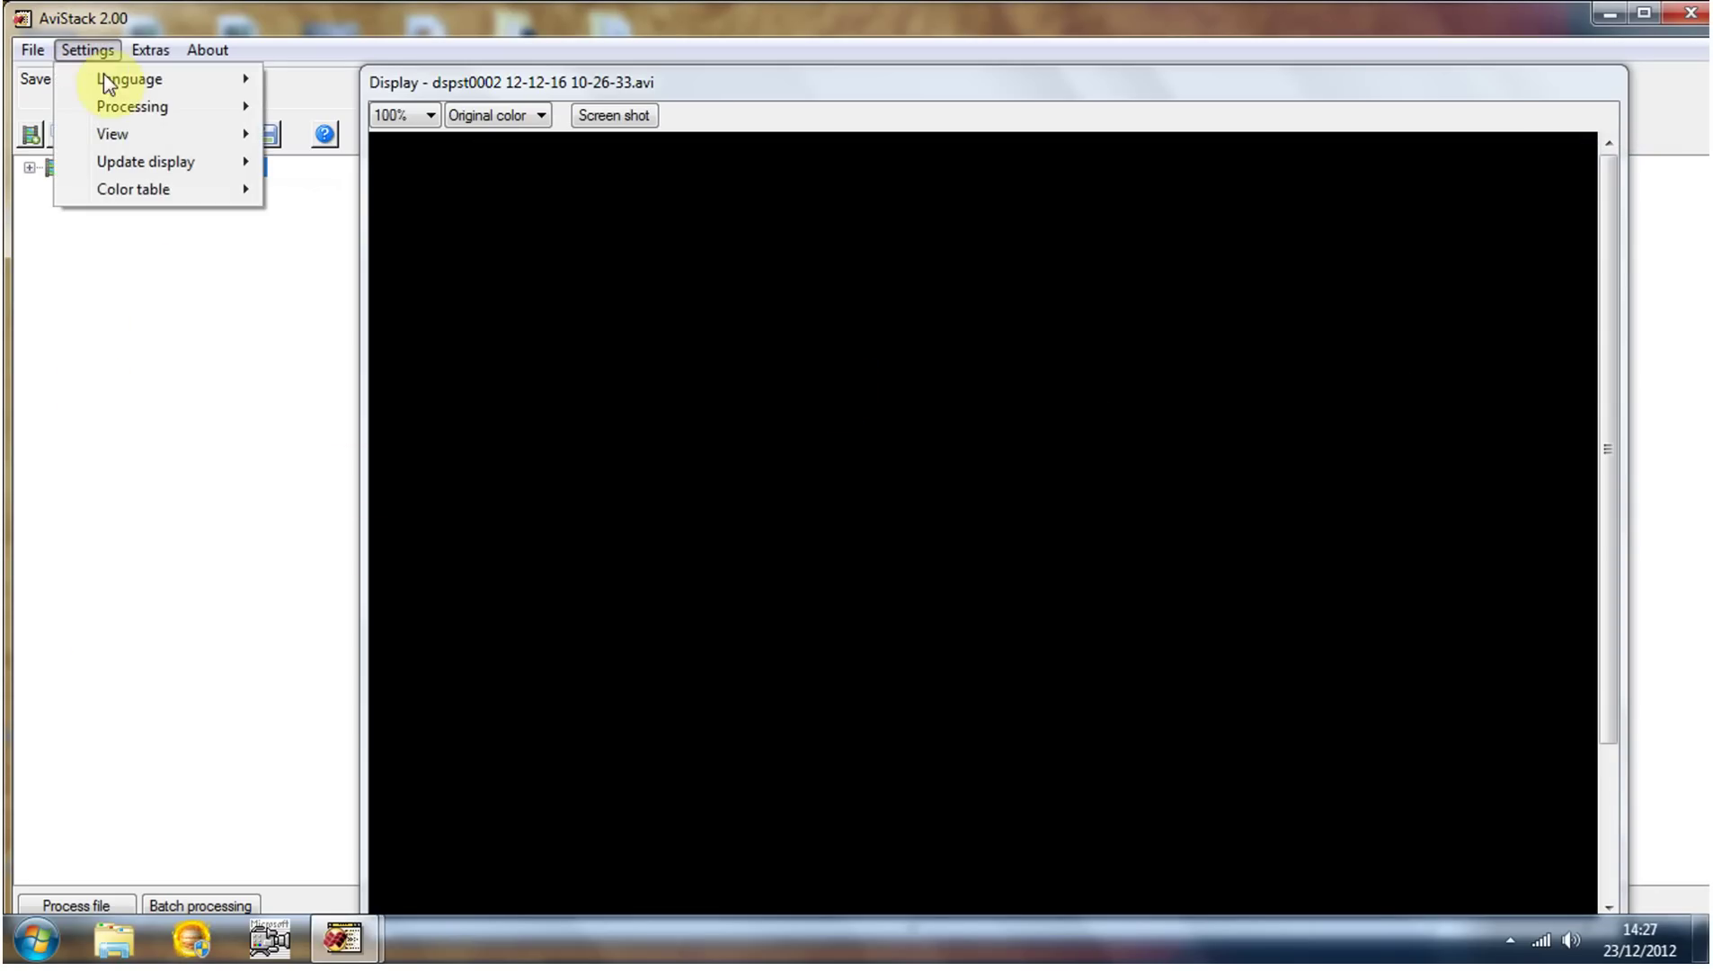
mouse_move(111, 106)
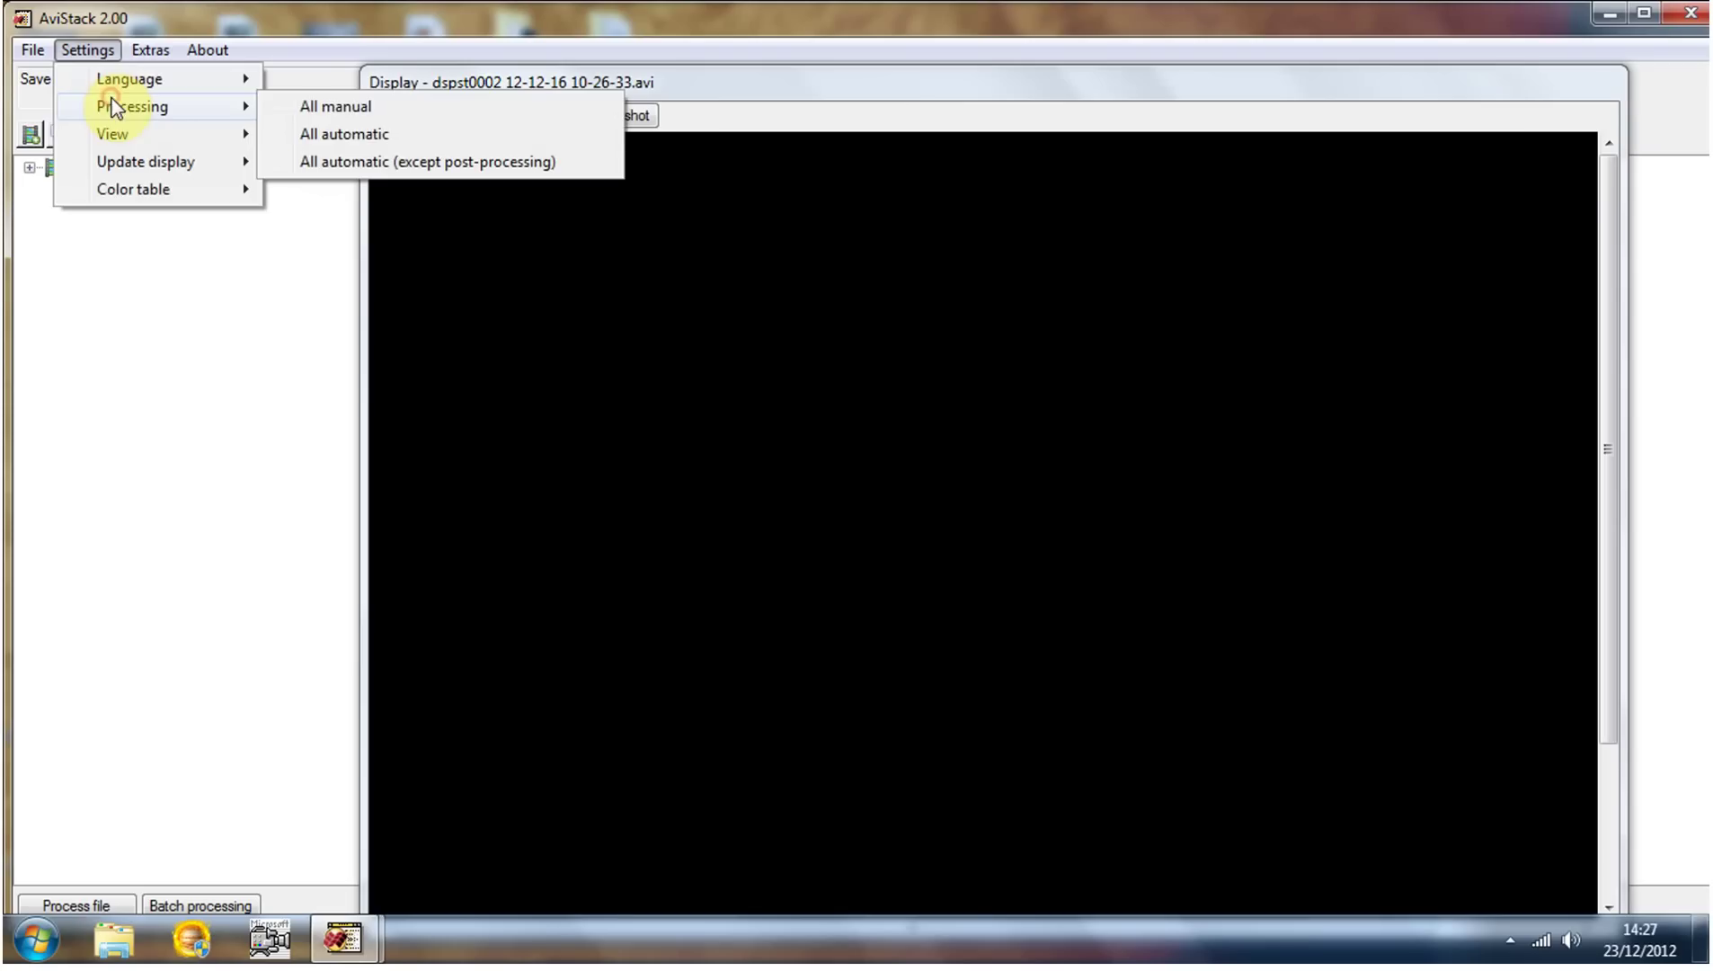
click(329, 140)
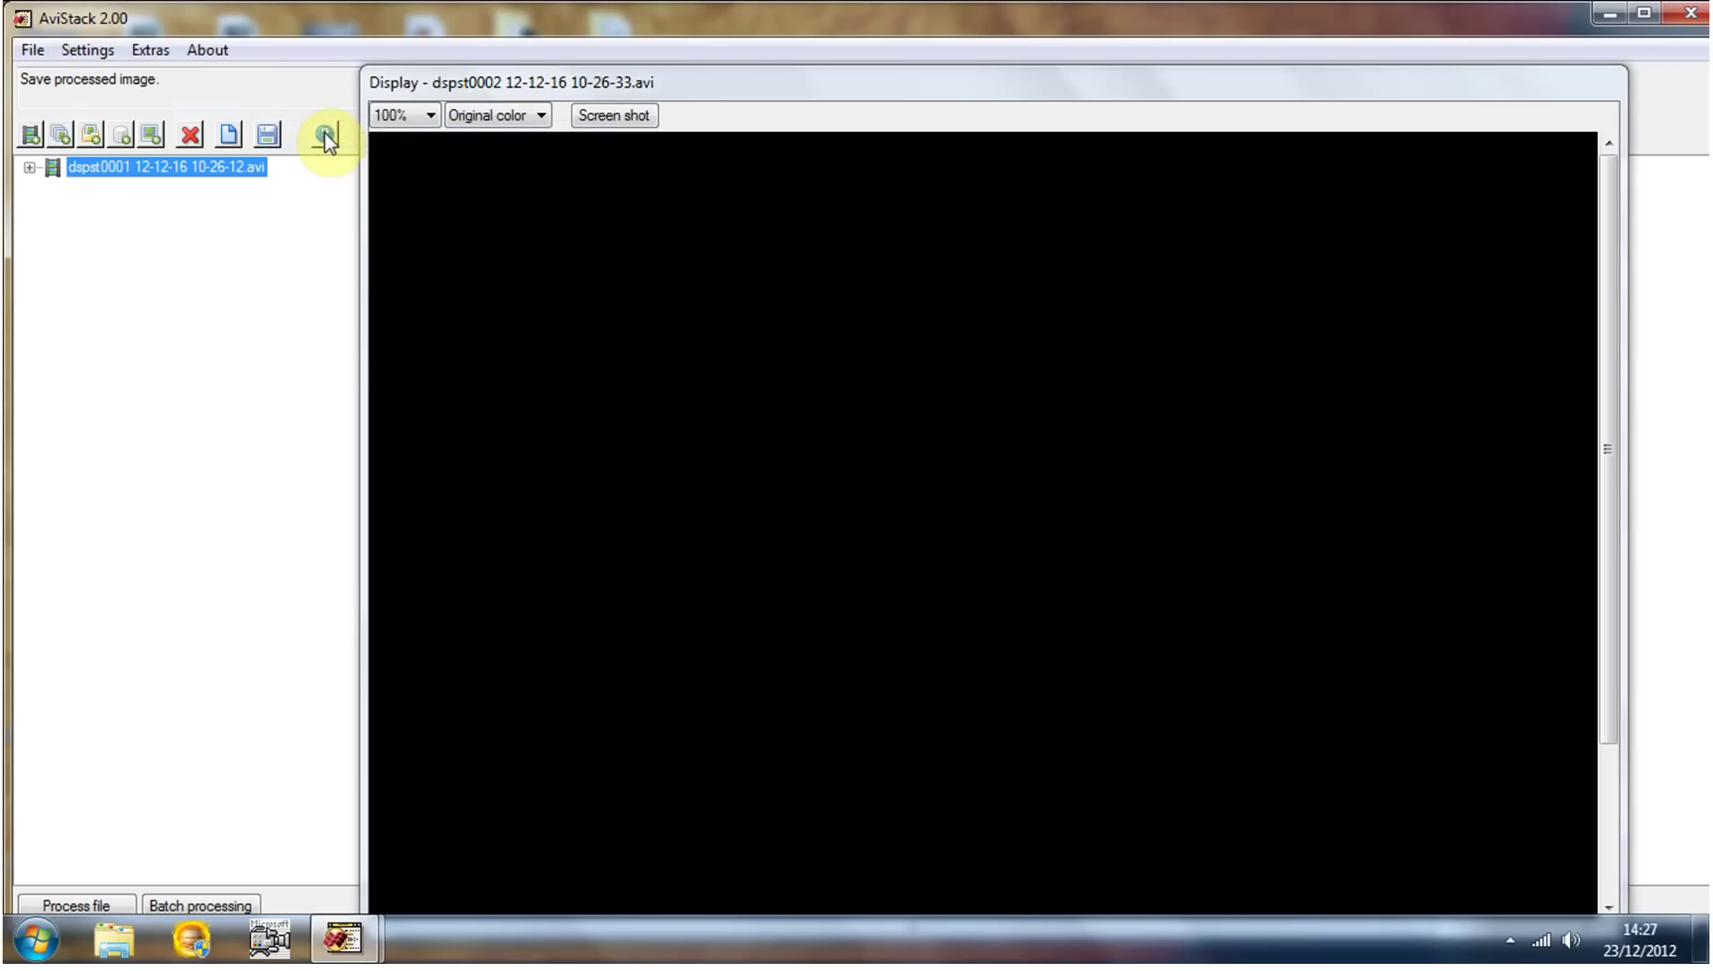
Uncover the Parameters and Settings list by moving the display window, and check its Frame selection parameters
drag(631, 83, 657, 654)
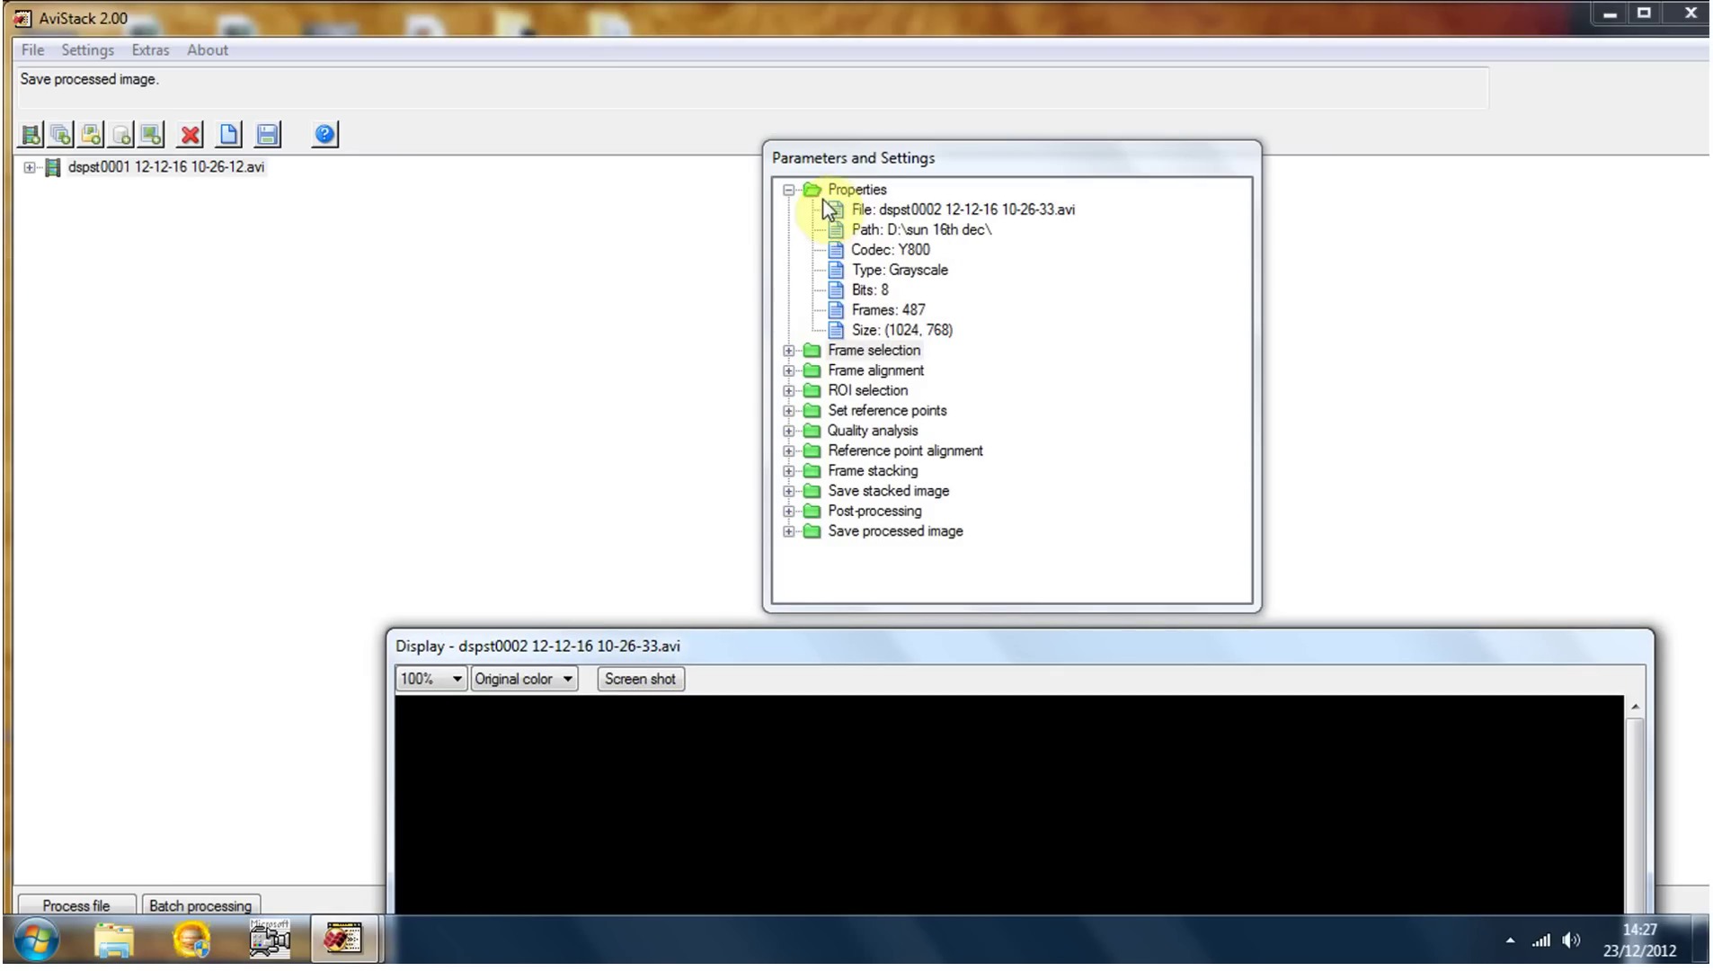
click(789, 190)
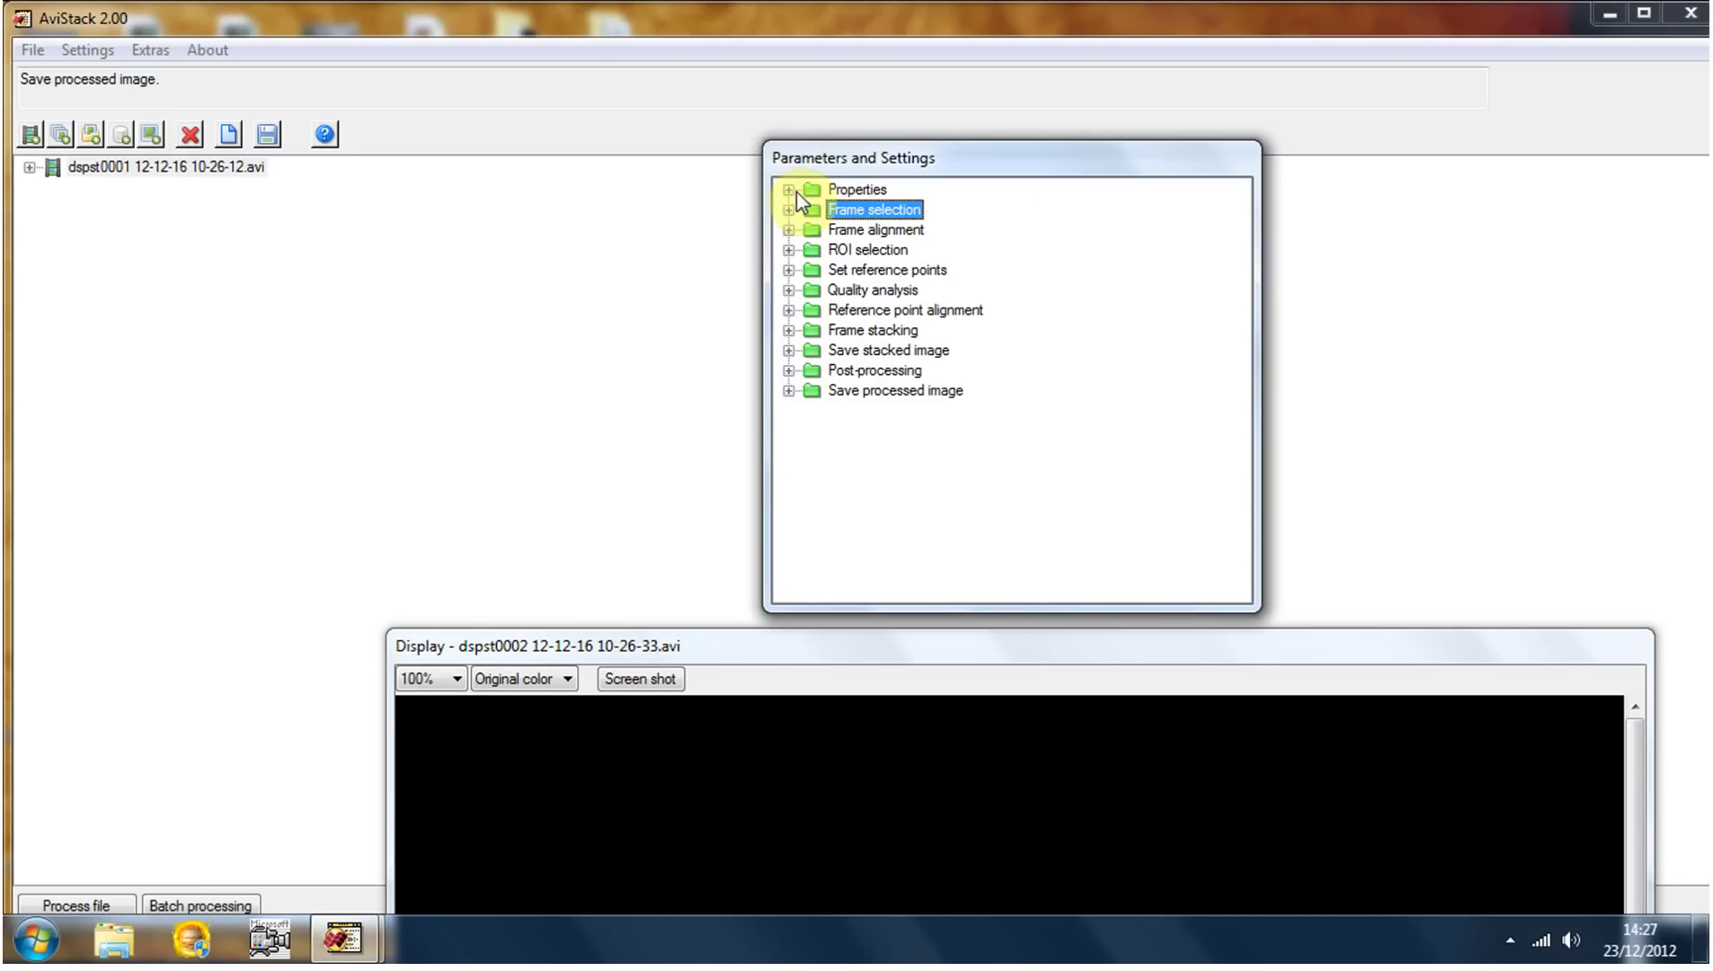
click(788, 209)
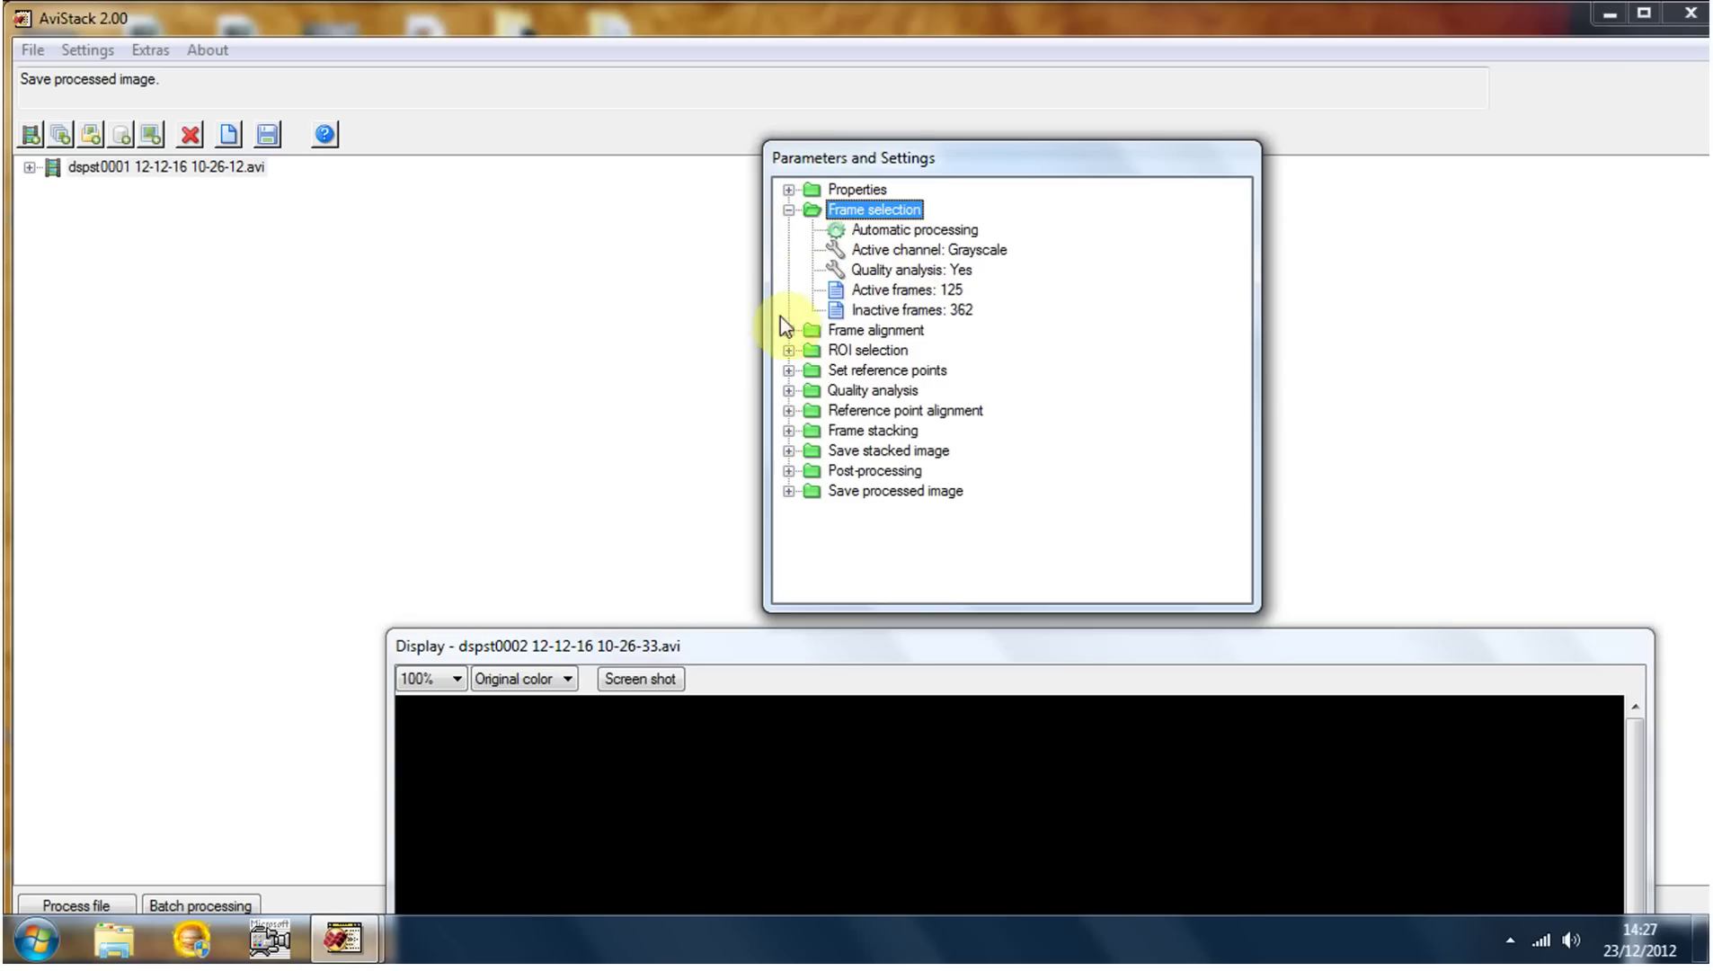
click(788, 210)
click(101, 166)
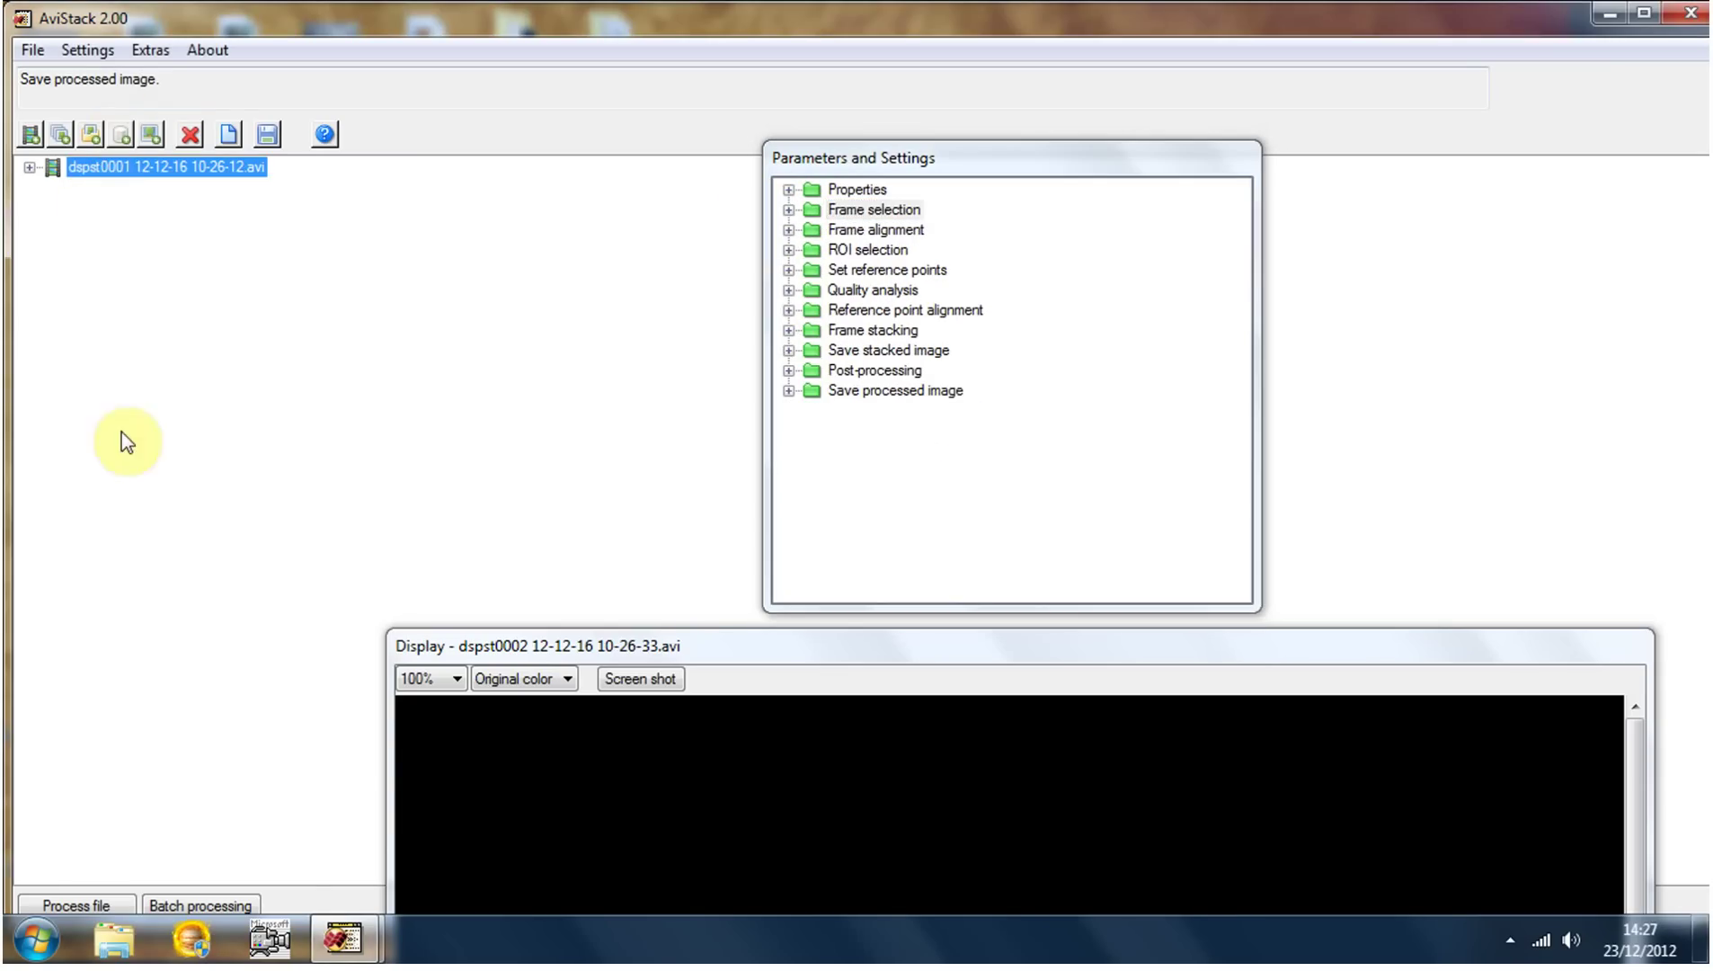
click(80, 902)
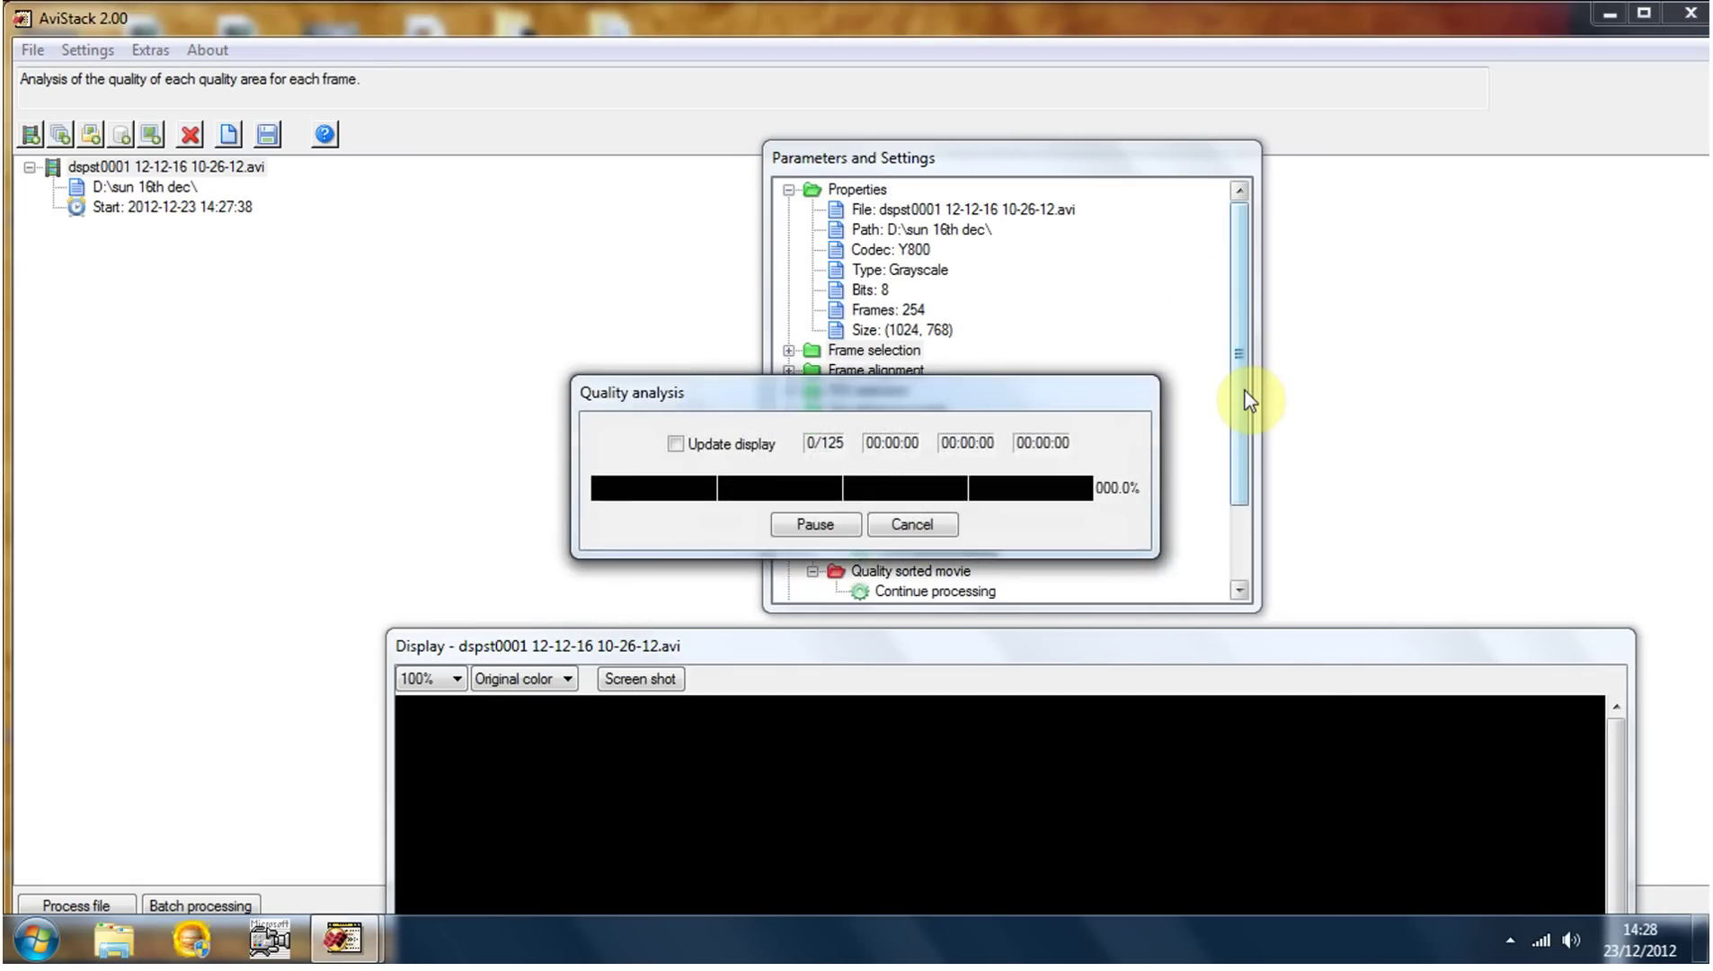
click(1246, 392)
drag(1250, 400, 1245, 478)
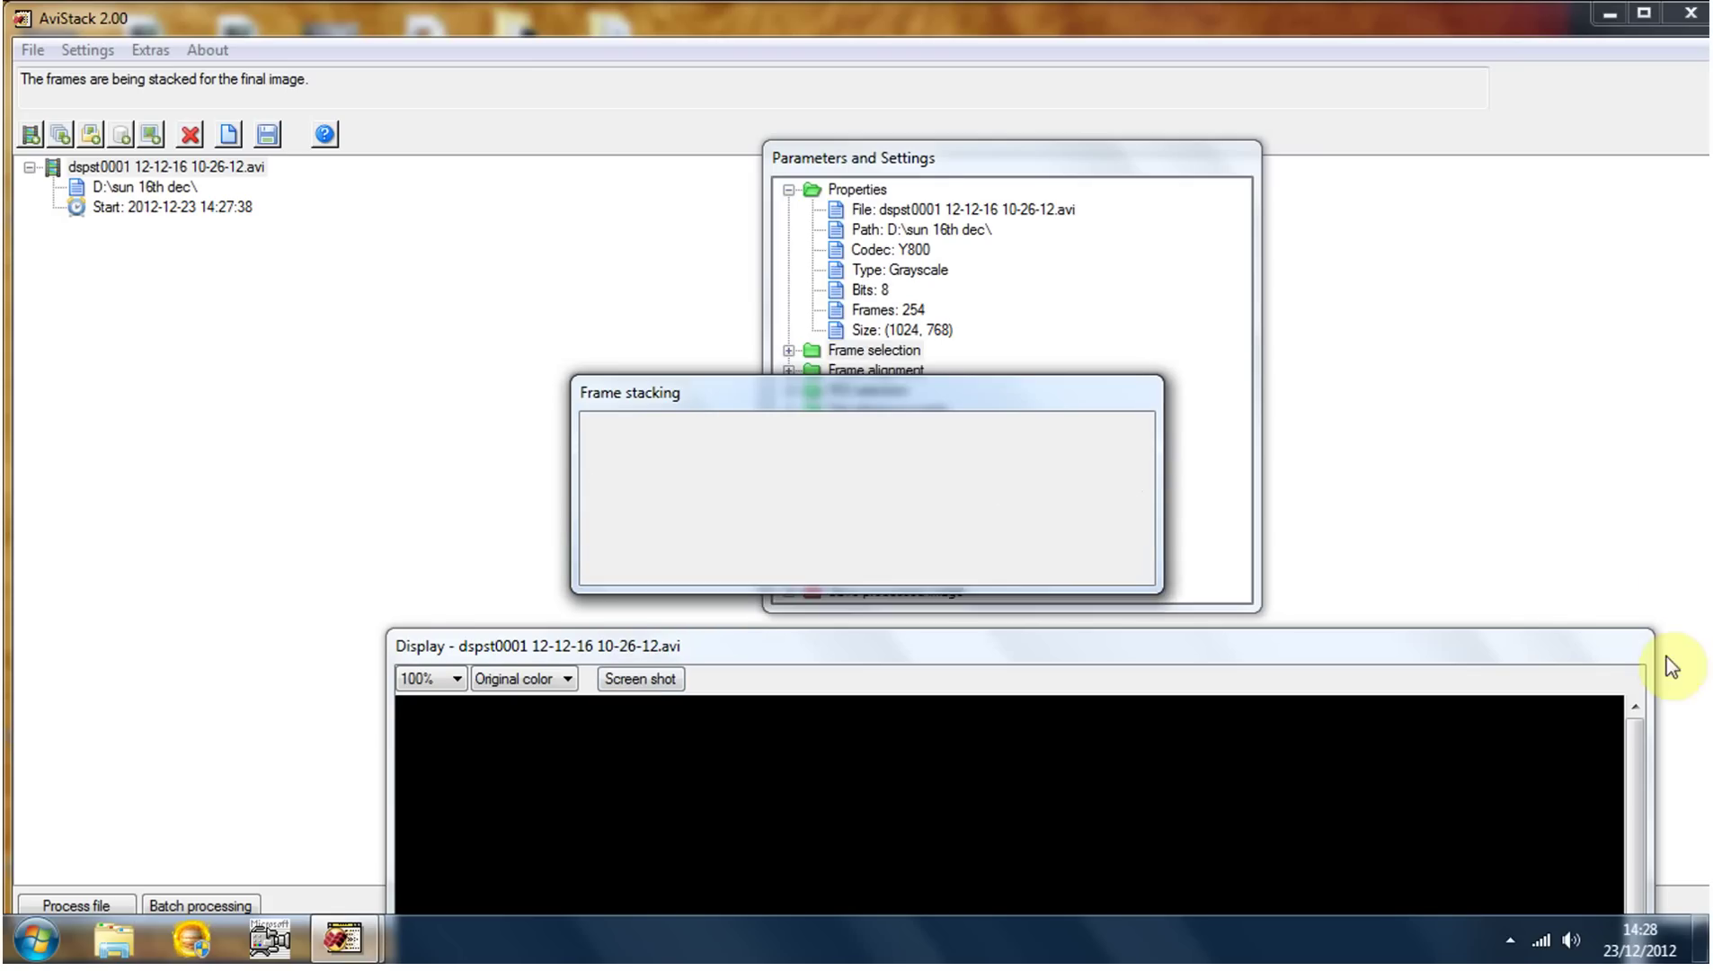
drag(1652, 641, 624, 773)
drag(547, 638, 519, 349)
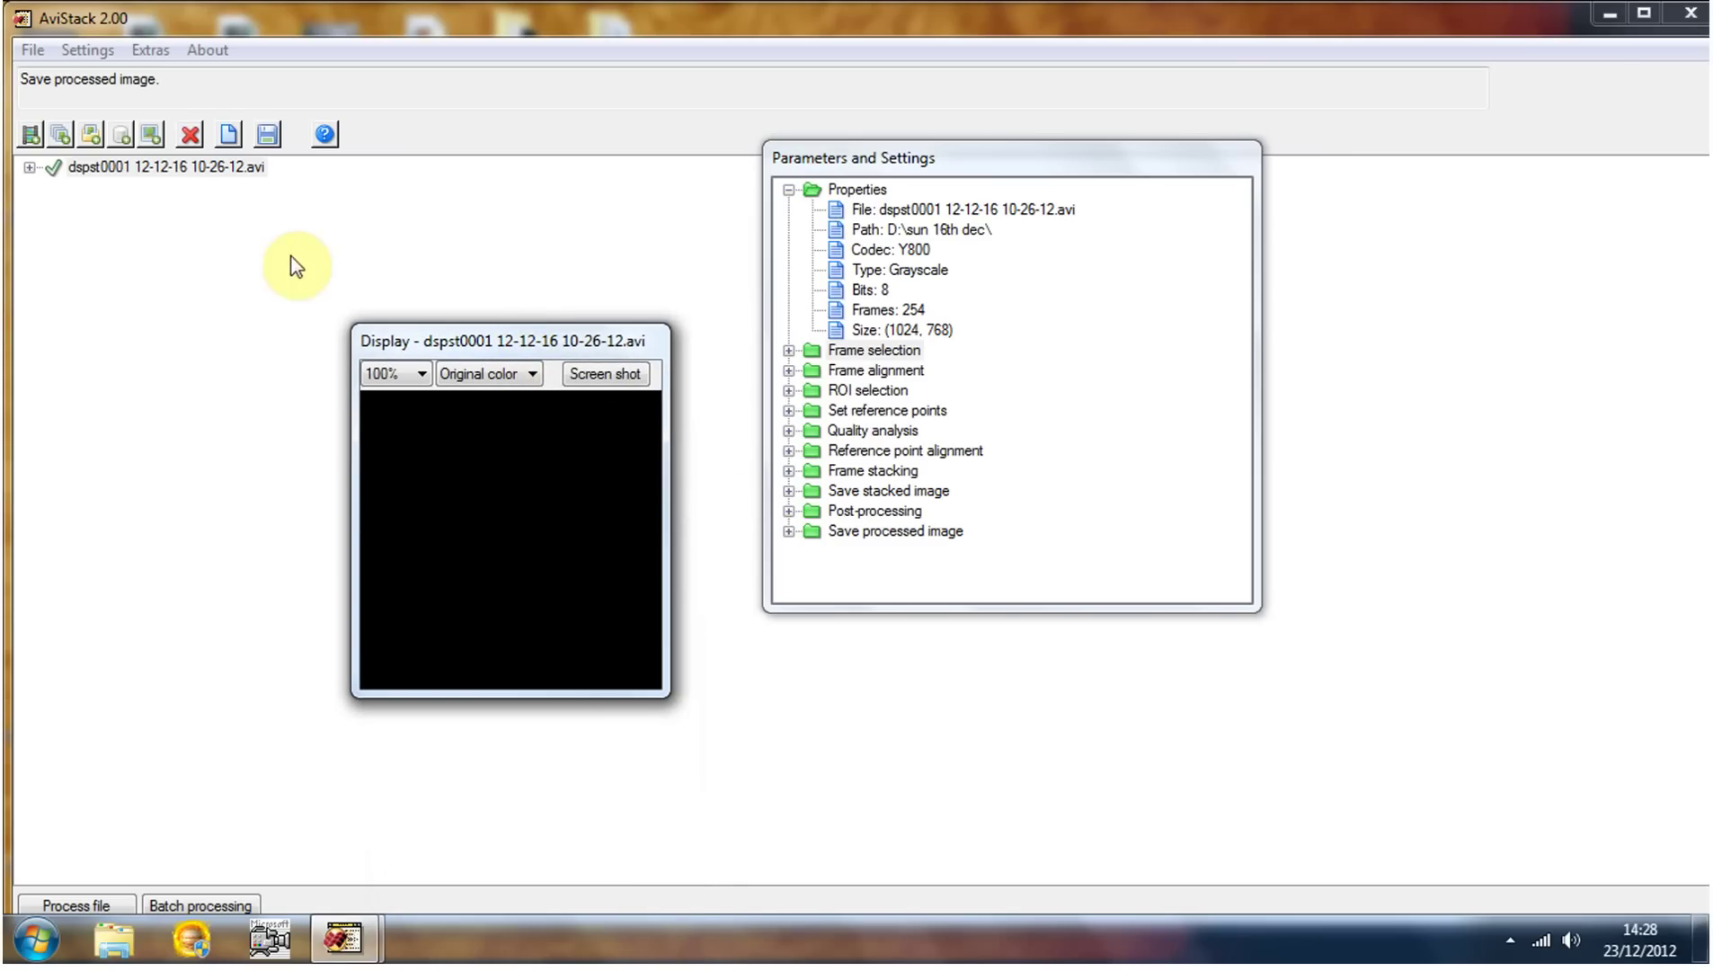
Switch to Windows Explorer and open the sun 16th dec folder on the D: drive
click(110, 942)
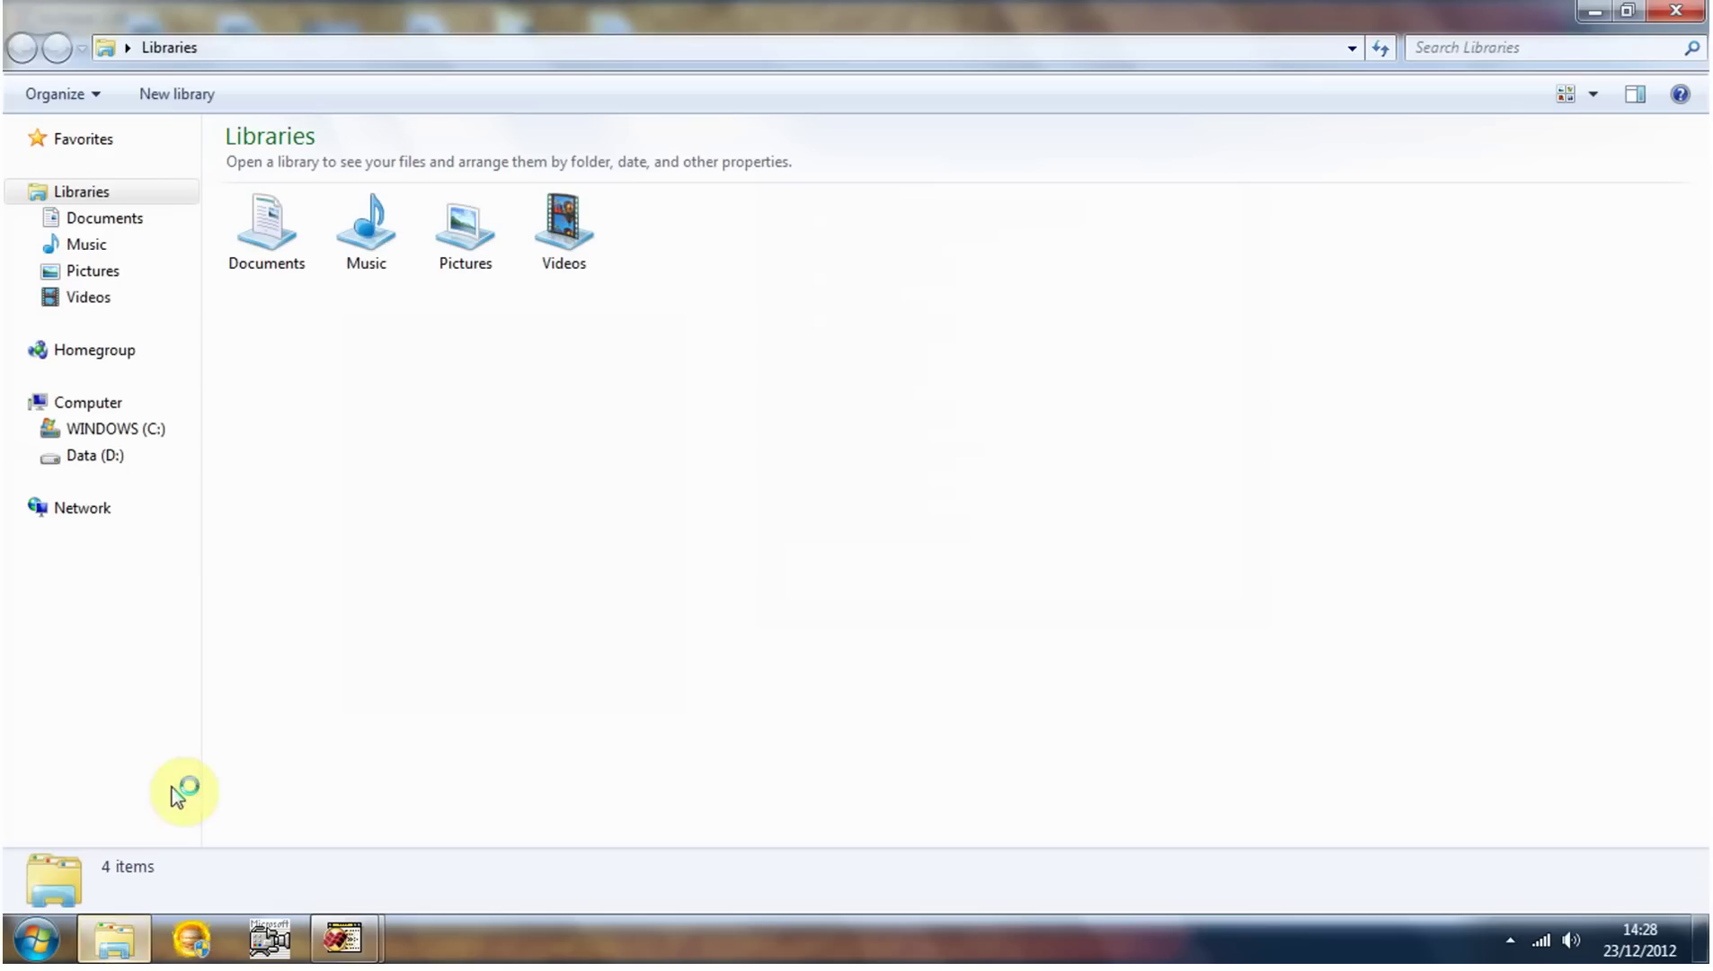
click(76, 460)
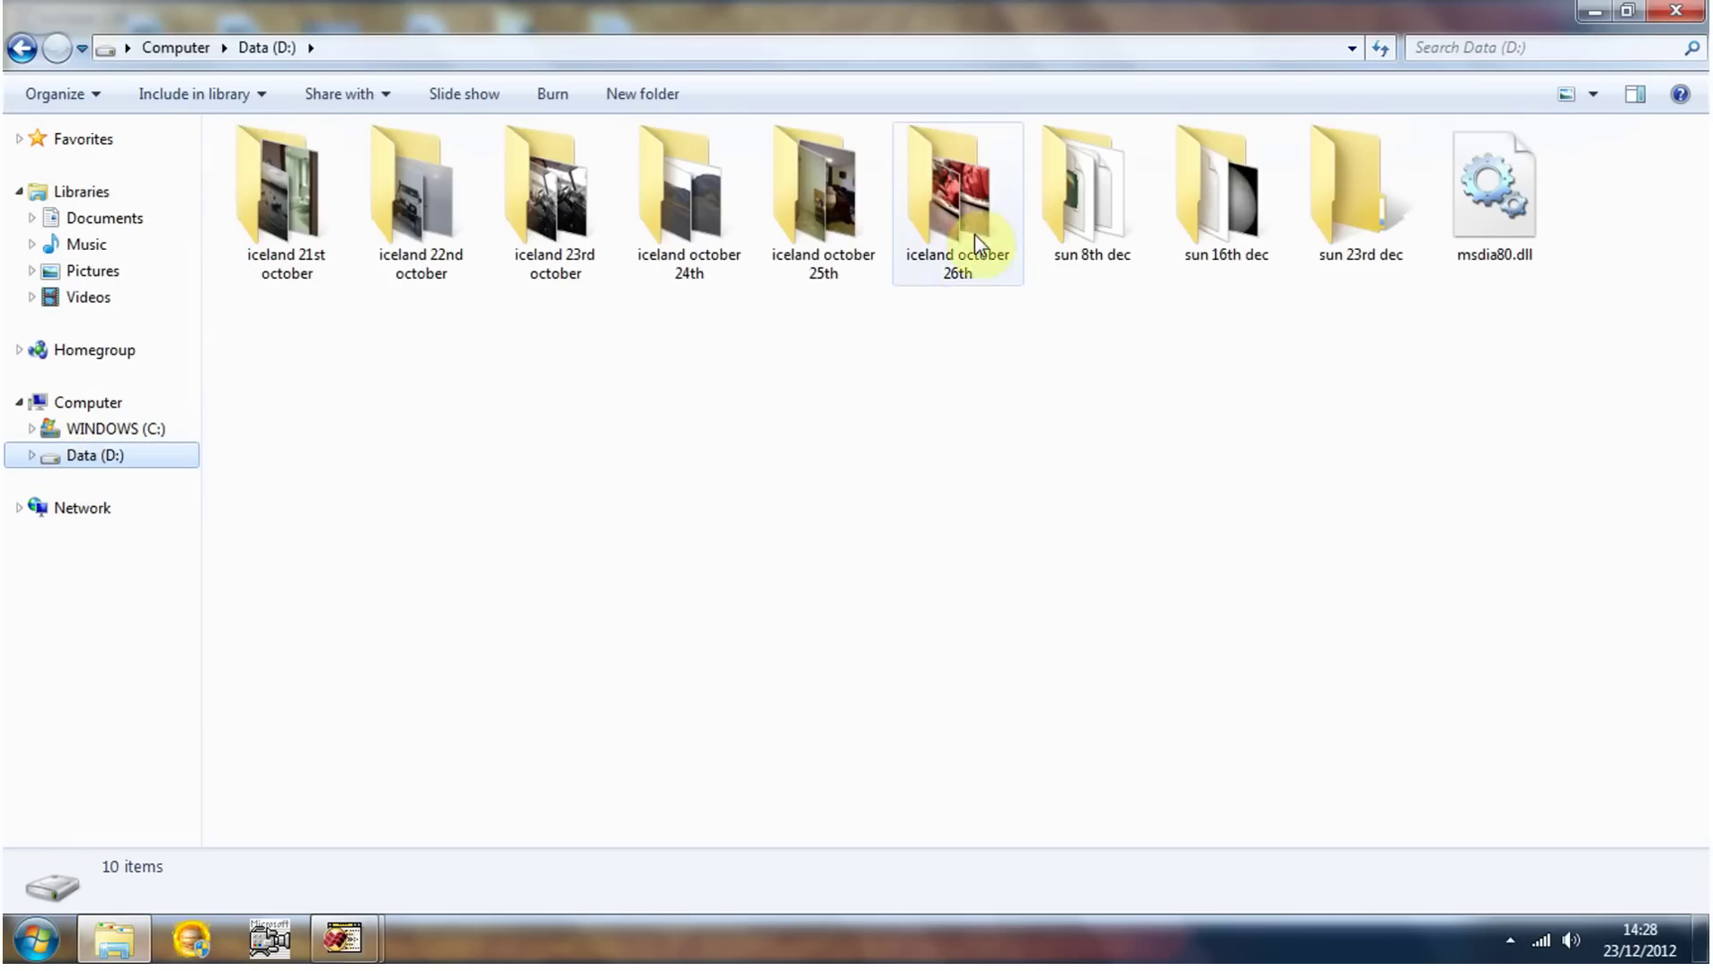
double_click(1220, 178)
click(1221, 178)
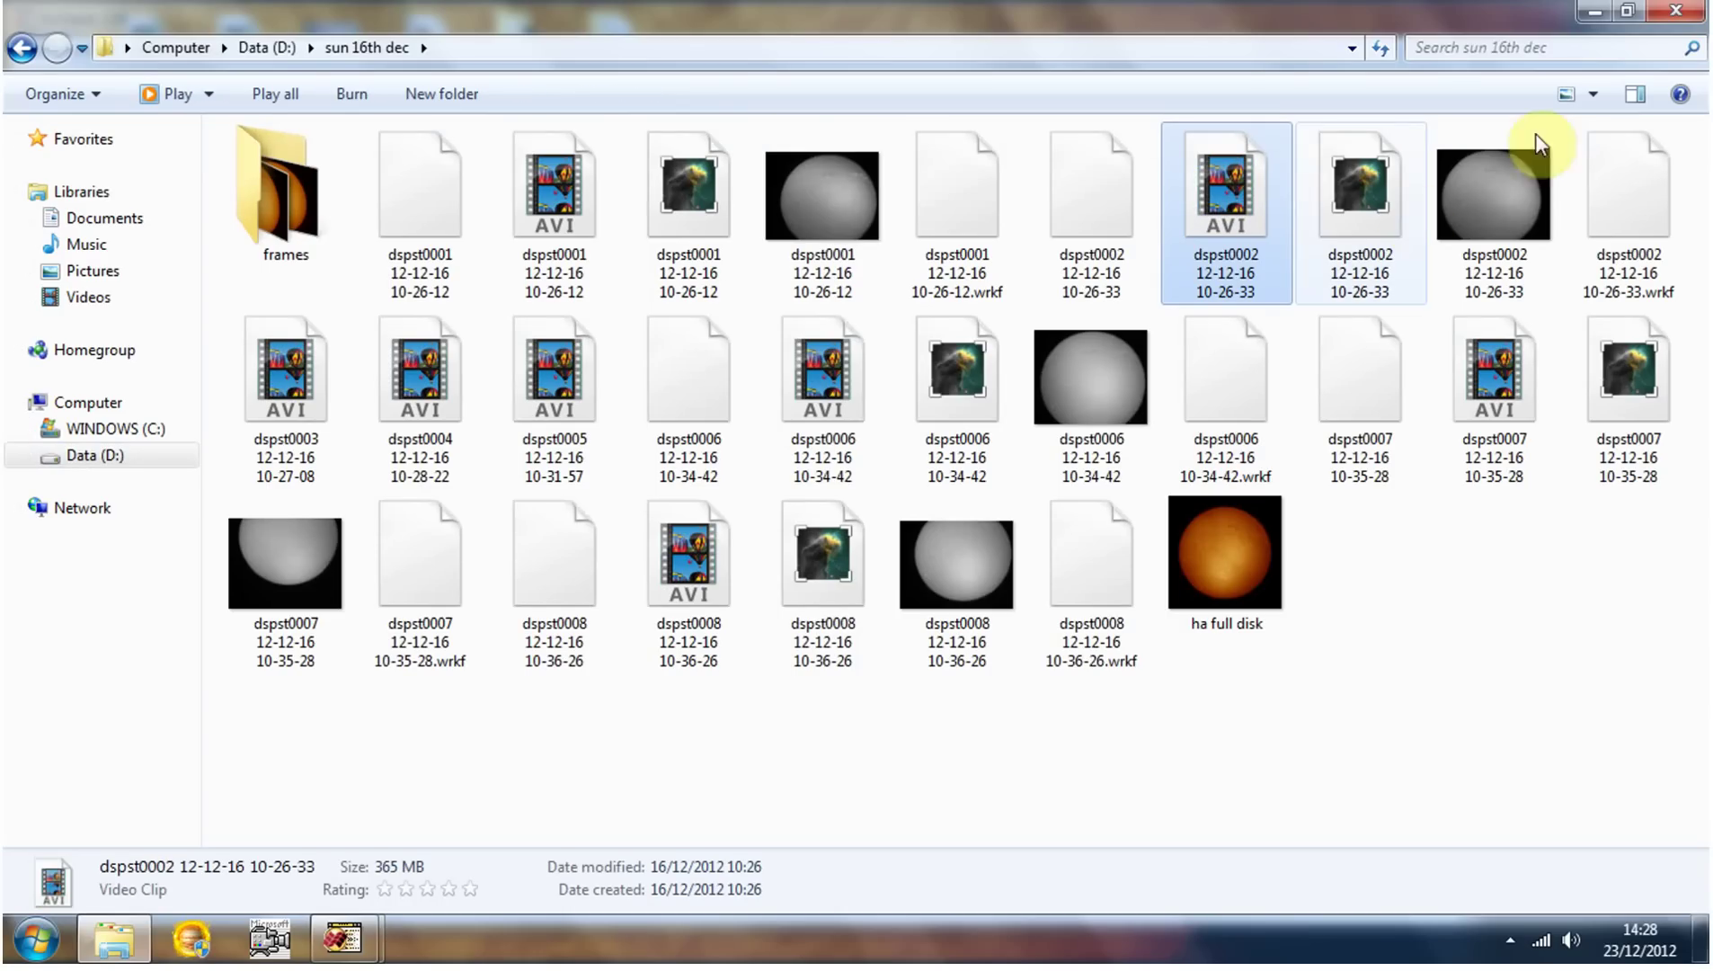
Show the folder's files in a detailed list sorted by date with the newest first
click(1593, 94)
click(1582, 250)
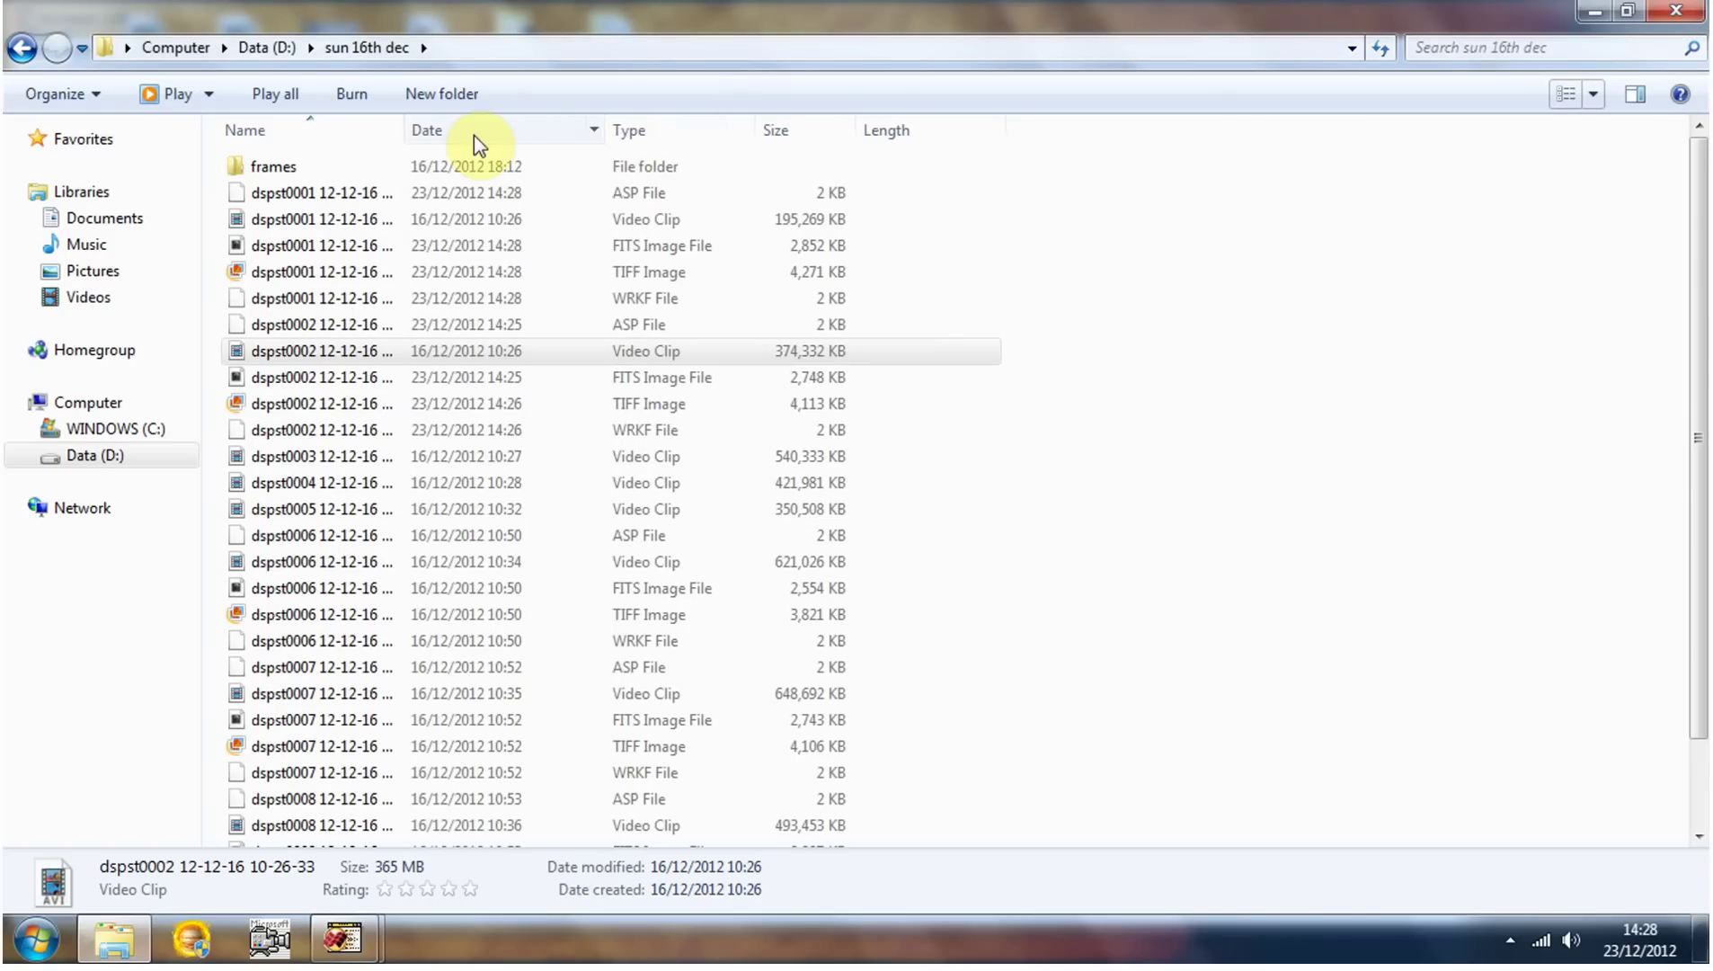
click(474, 135)
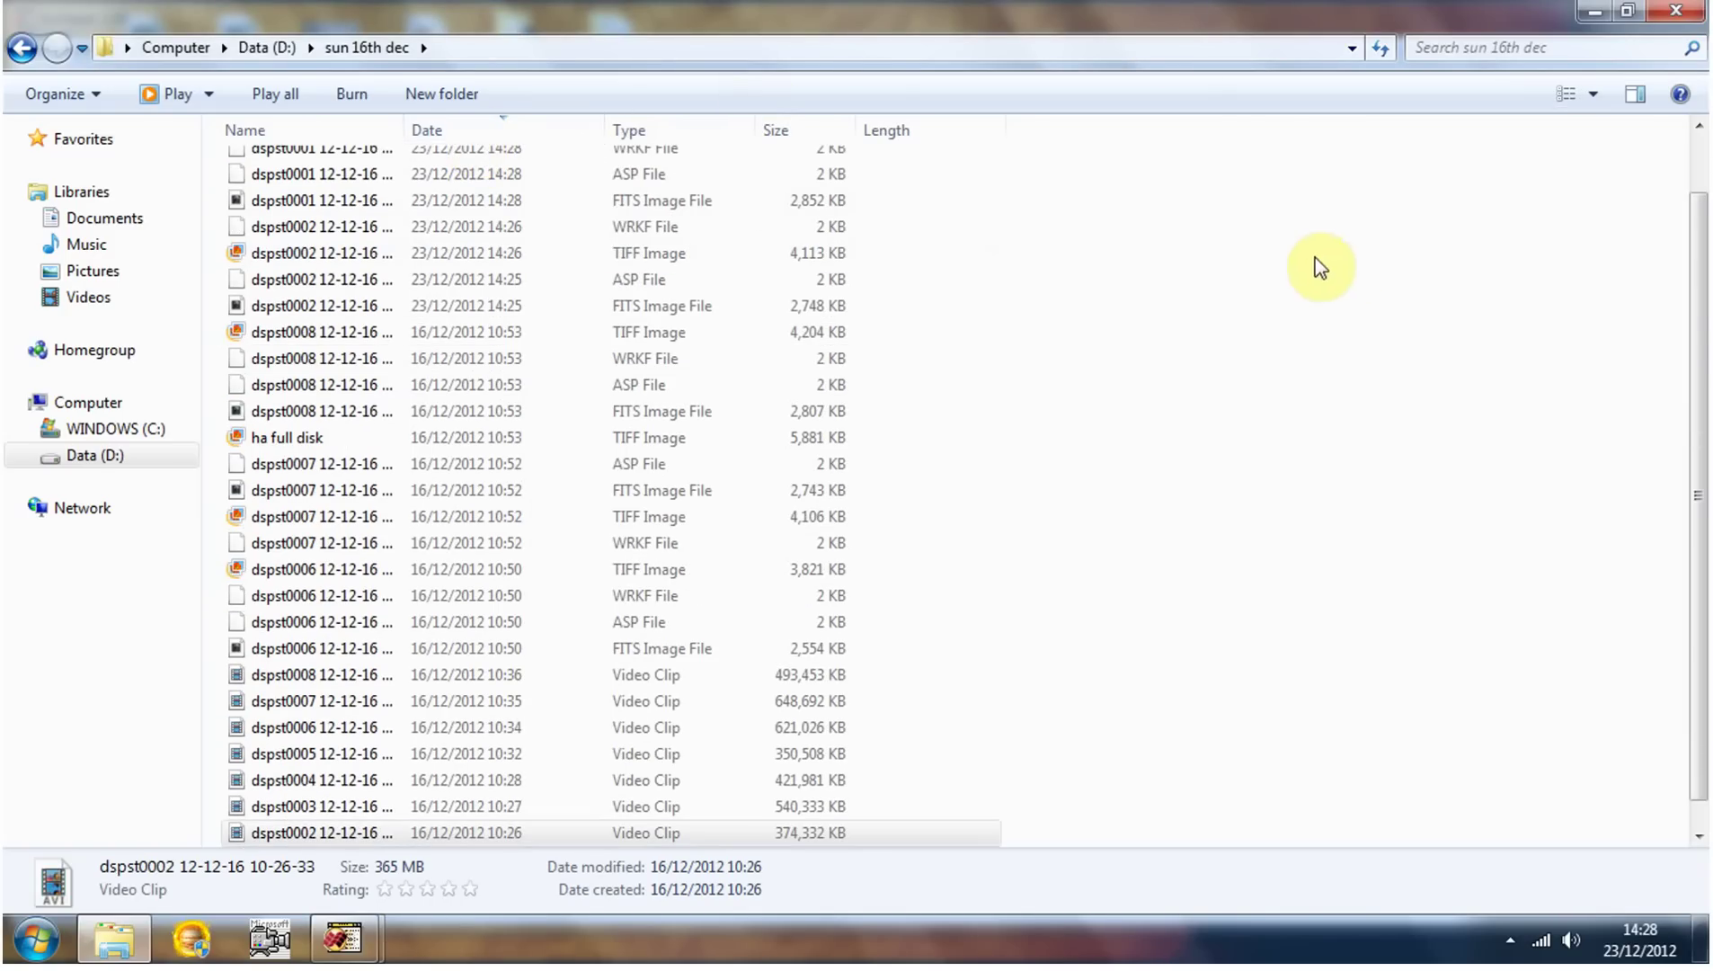
drag(1698, 333, 1701, 168)
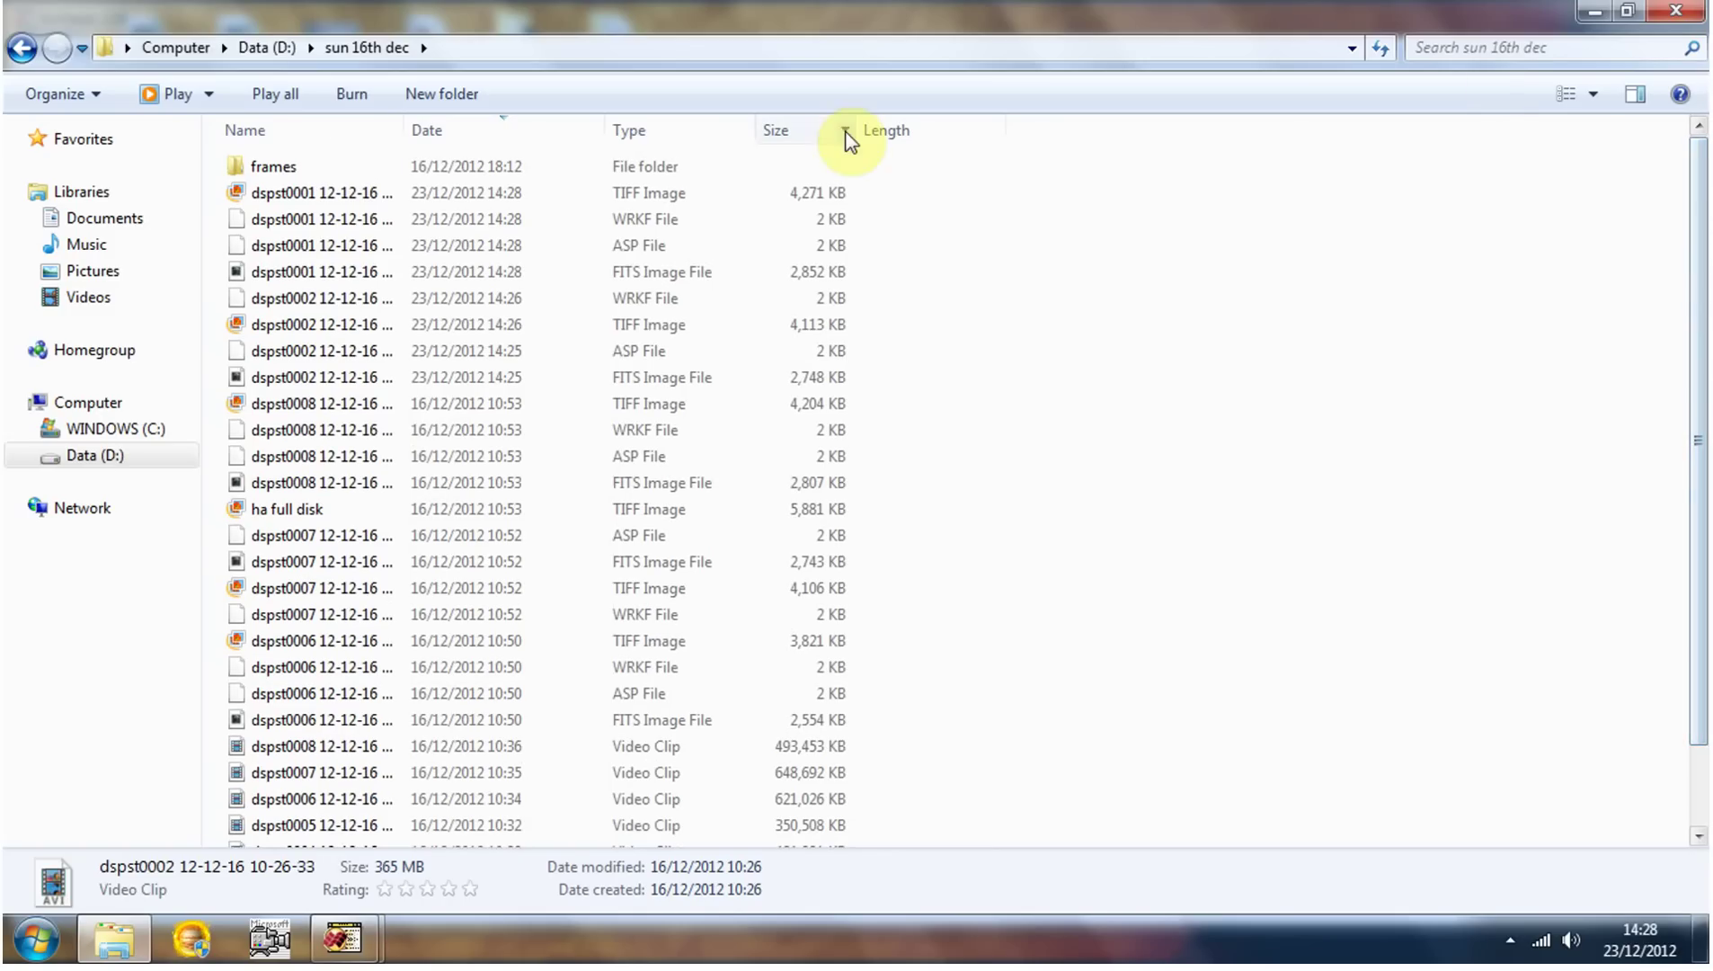
View the newest dspst0001 TIFF image, then close the image and the folder to return to AviStack
double_click(313, 201)
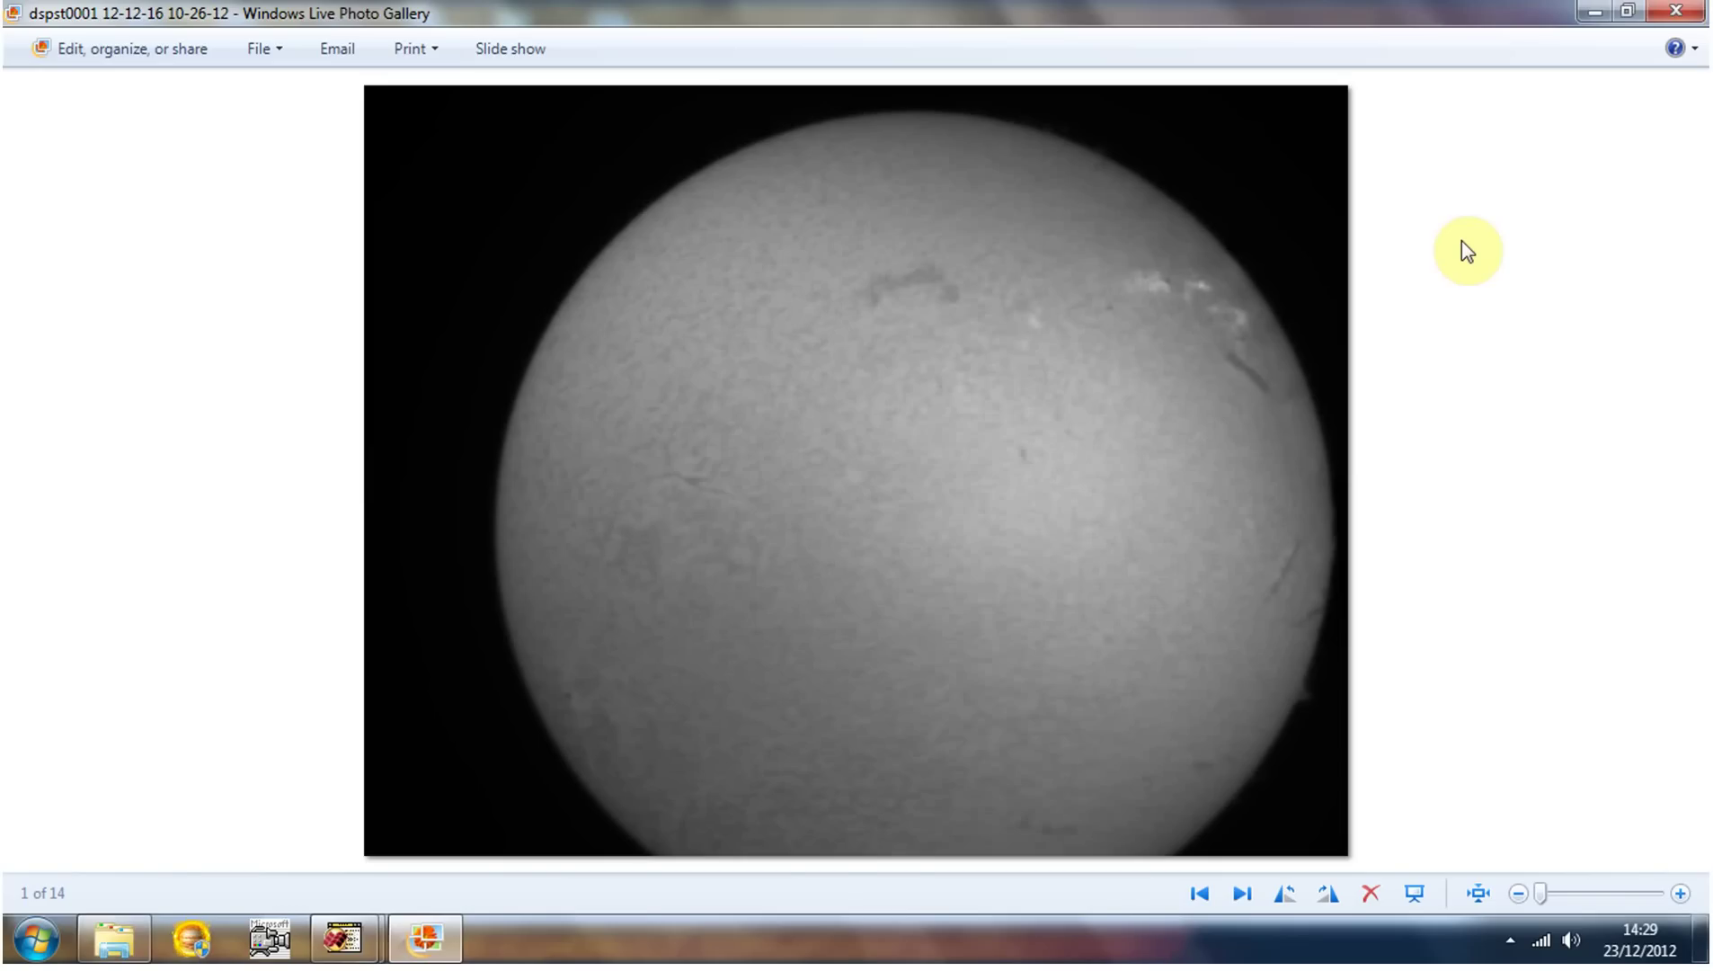
click(1680, 14)
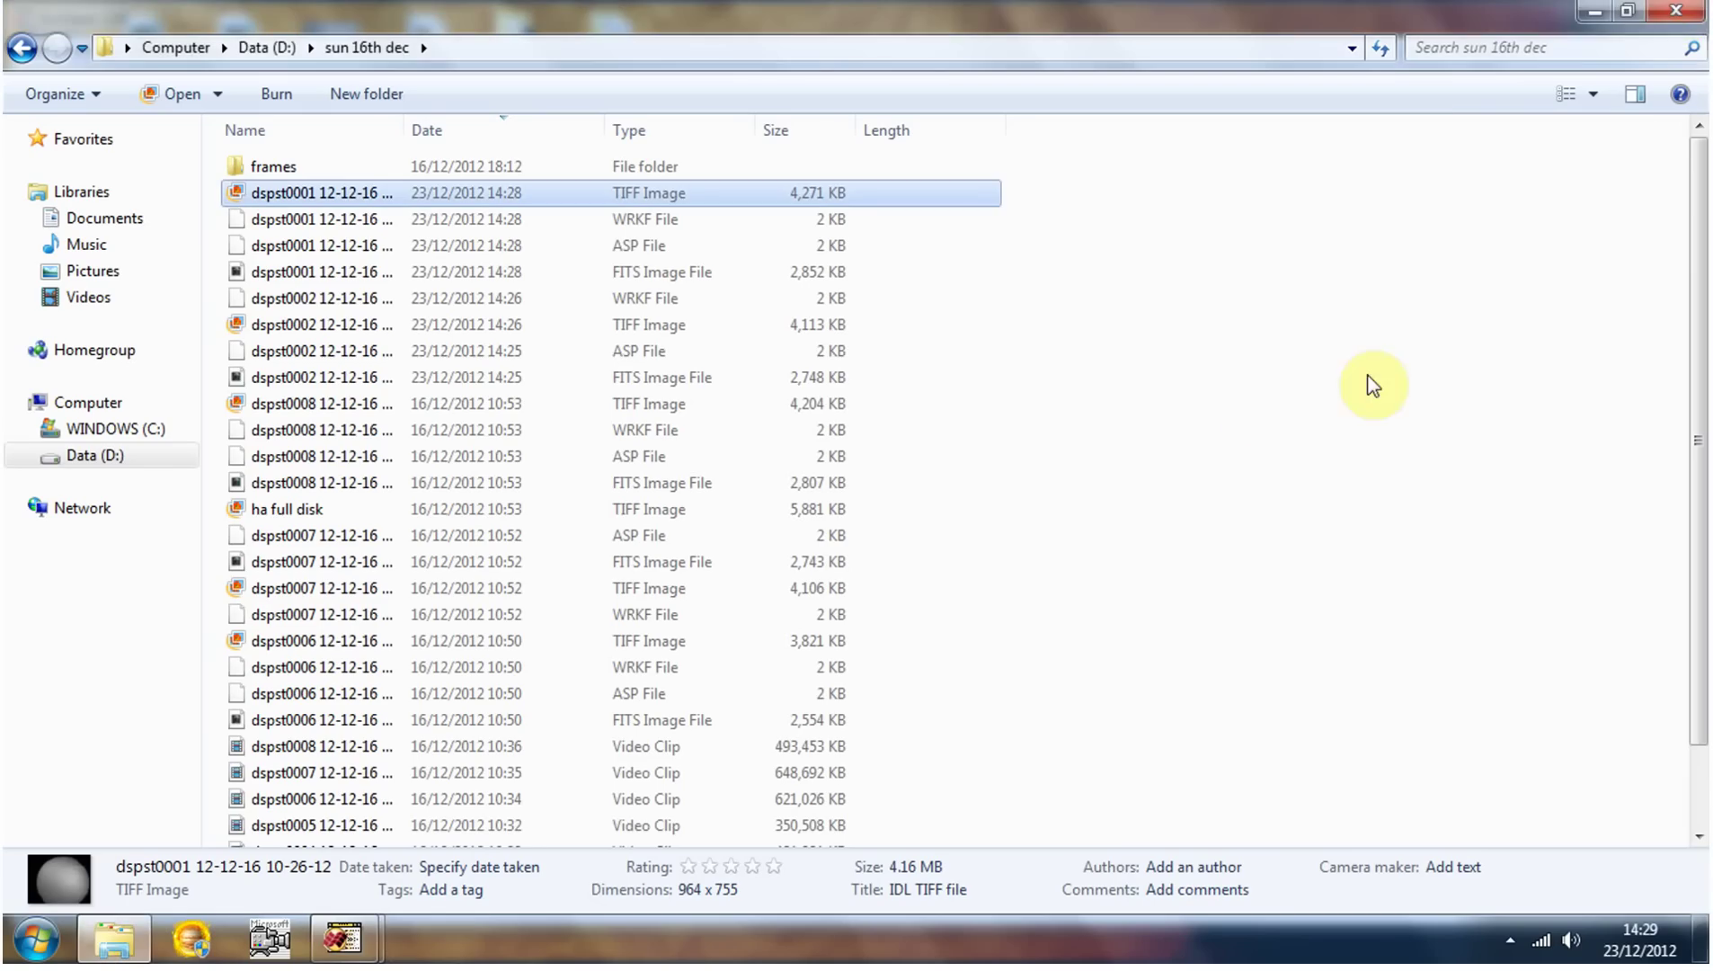
click(1671, 12)
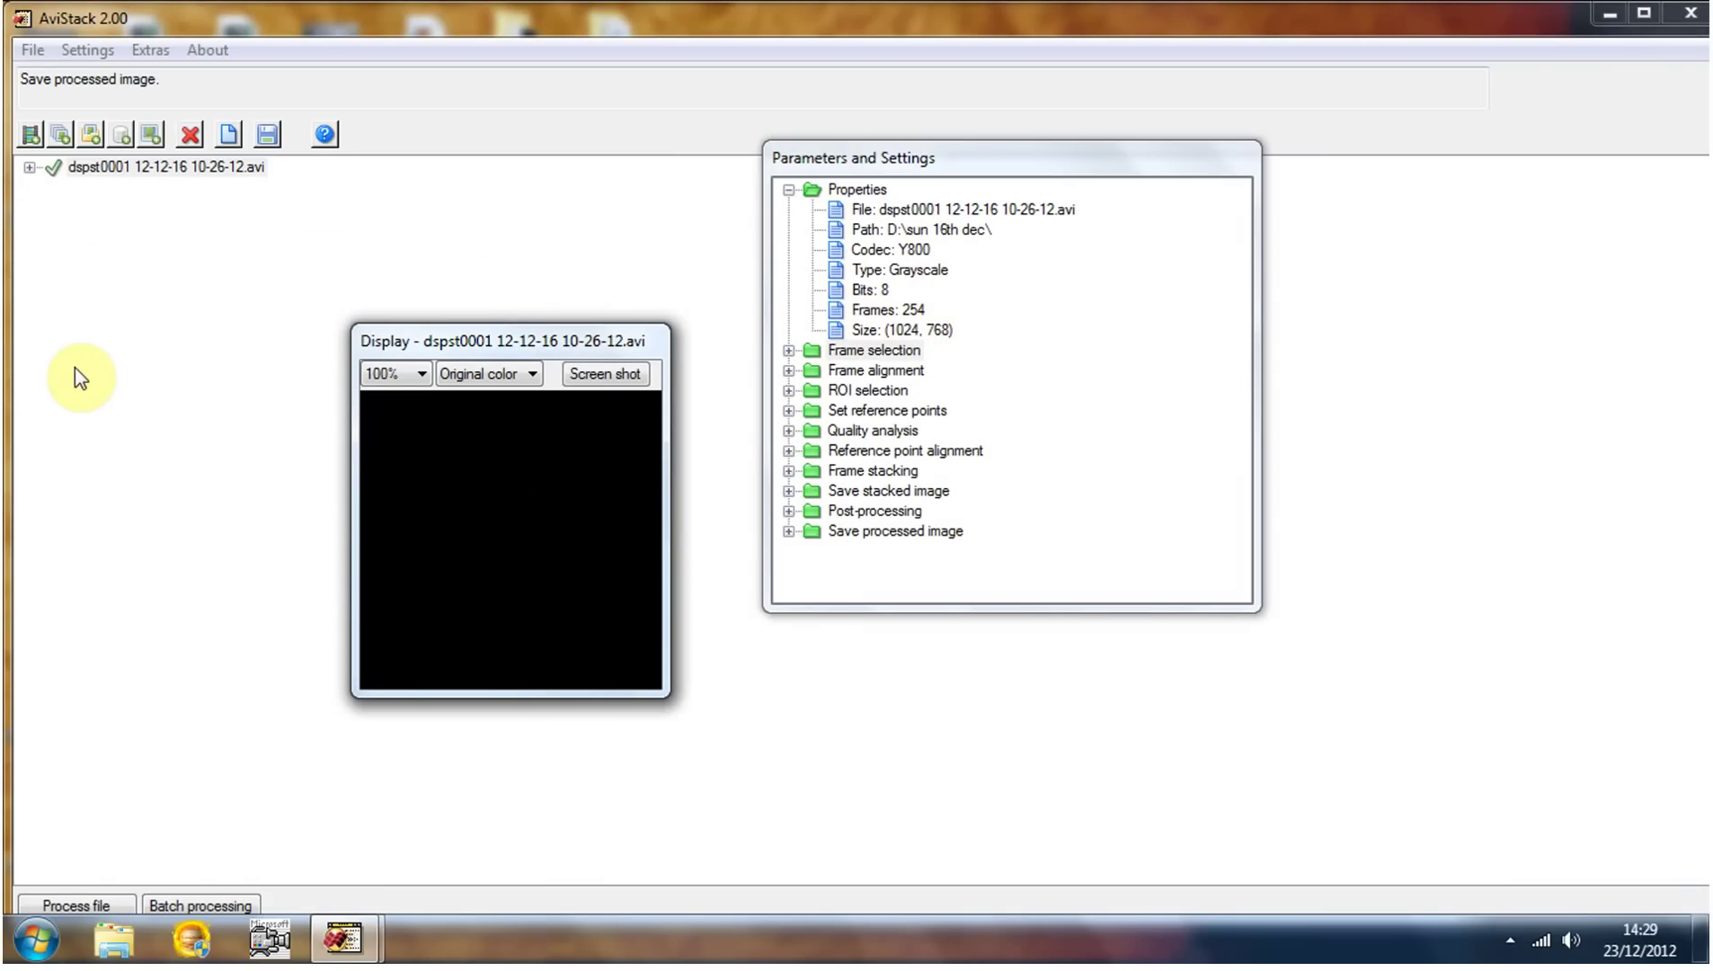
Remove the finished movie from the file list and switch Frame selection to manual processing
click(143, 166)
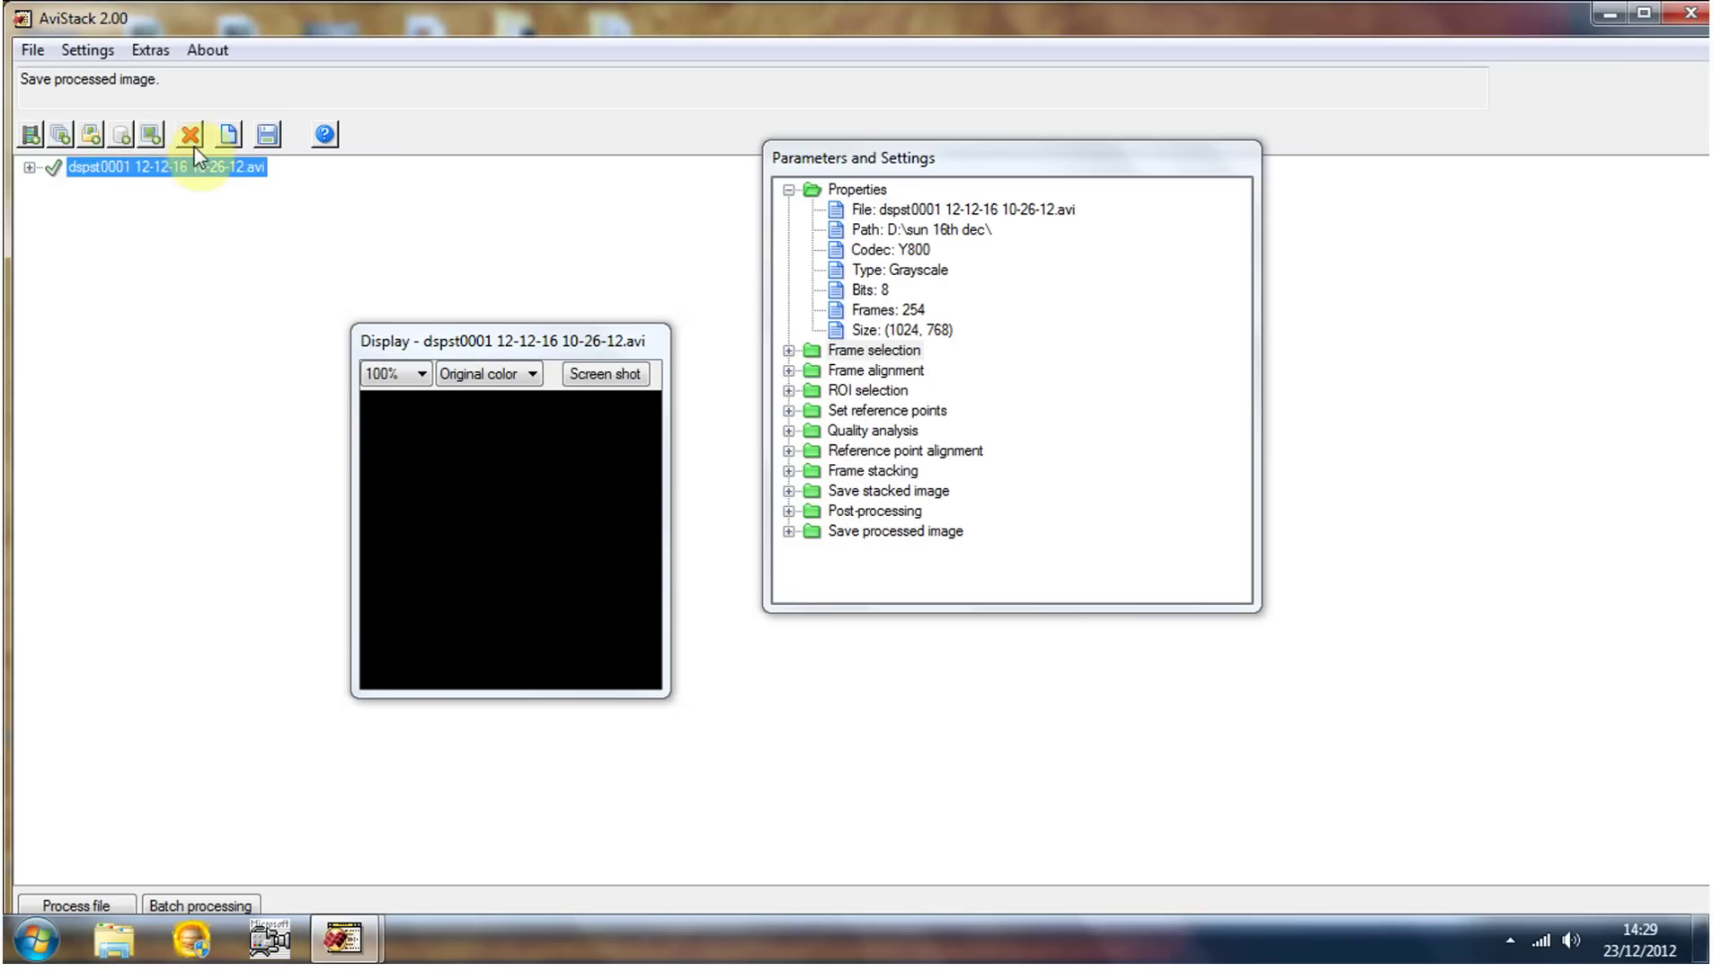
click(194, 135)
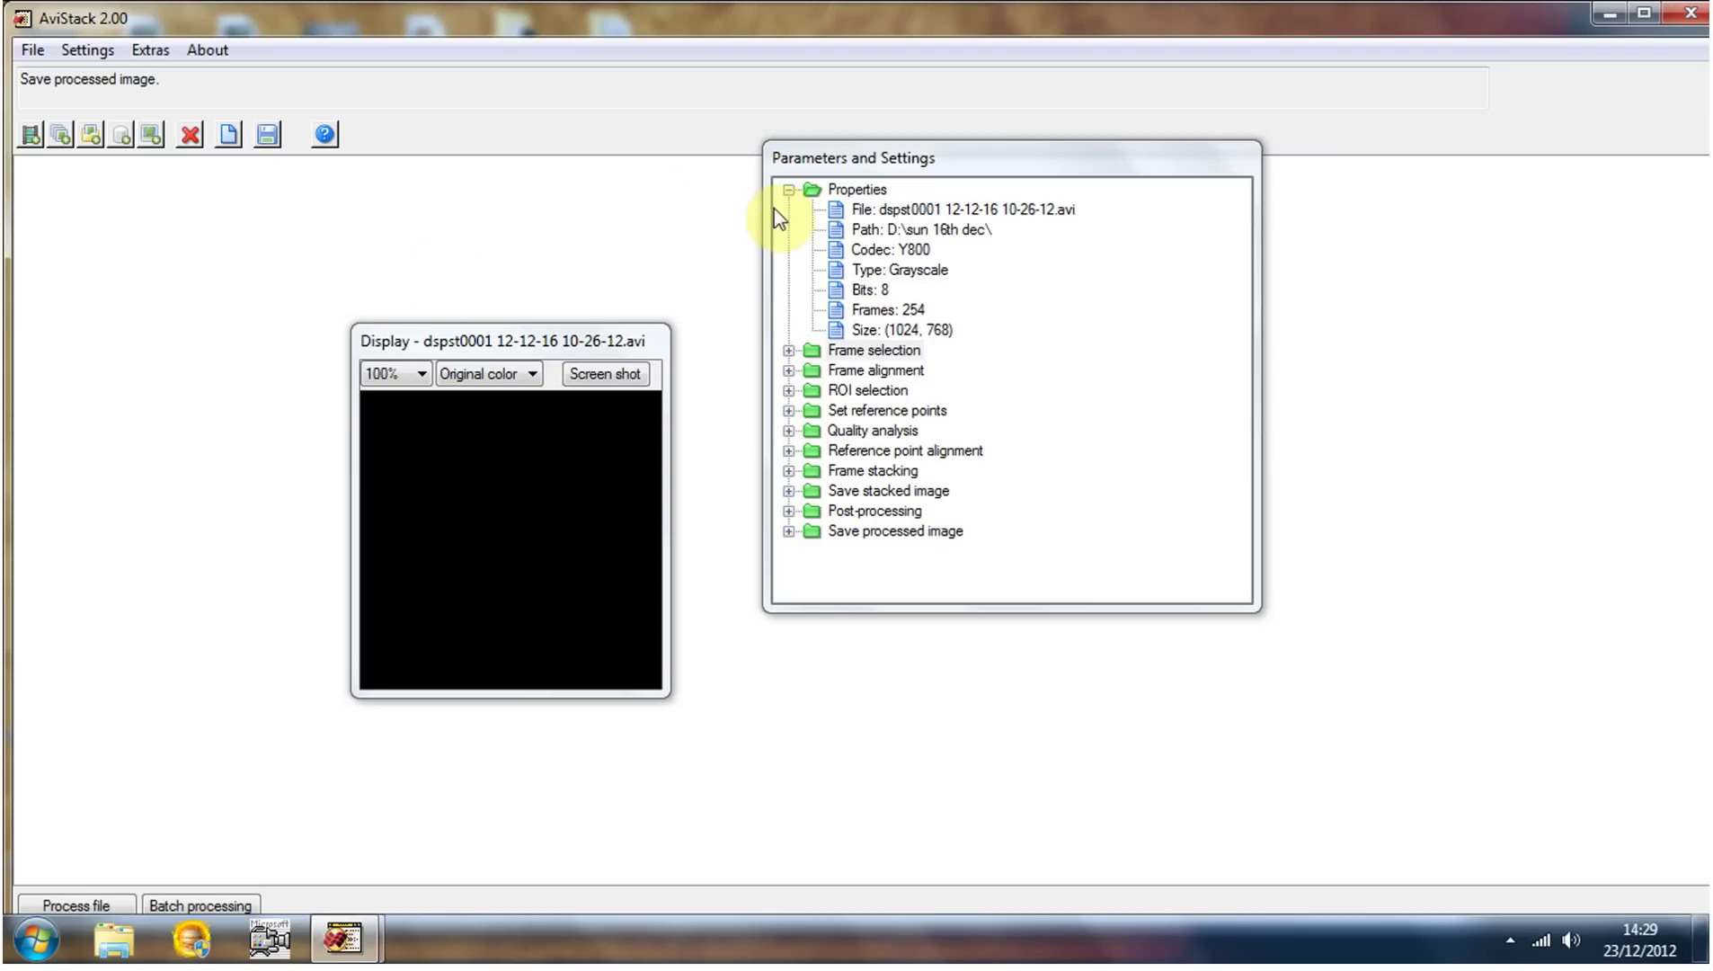
click(789, 190)
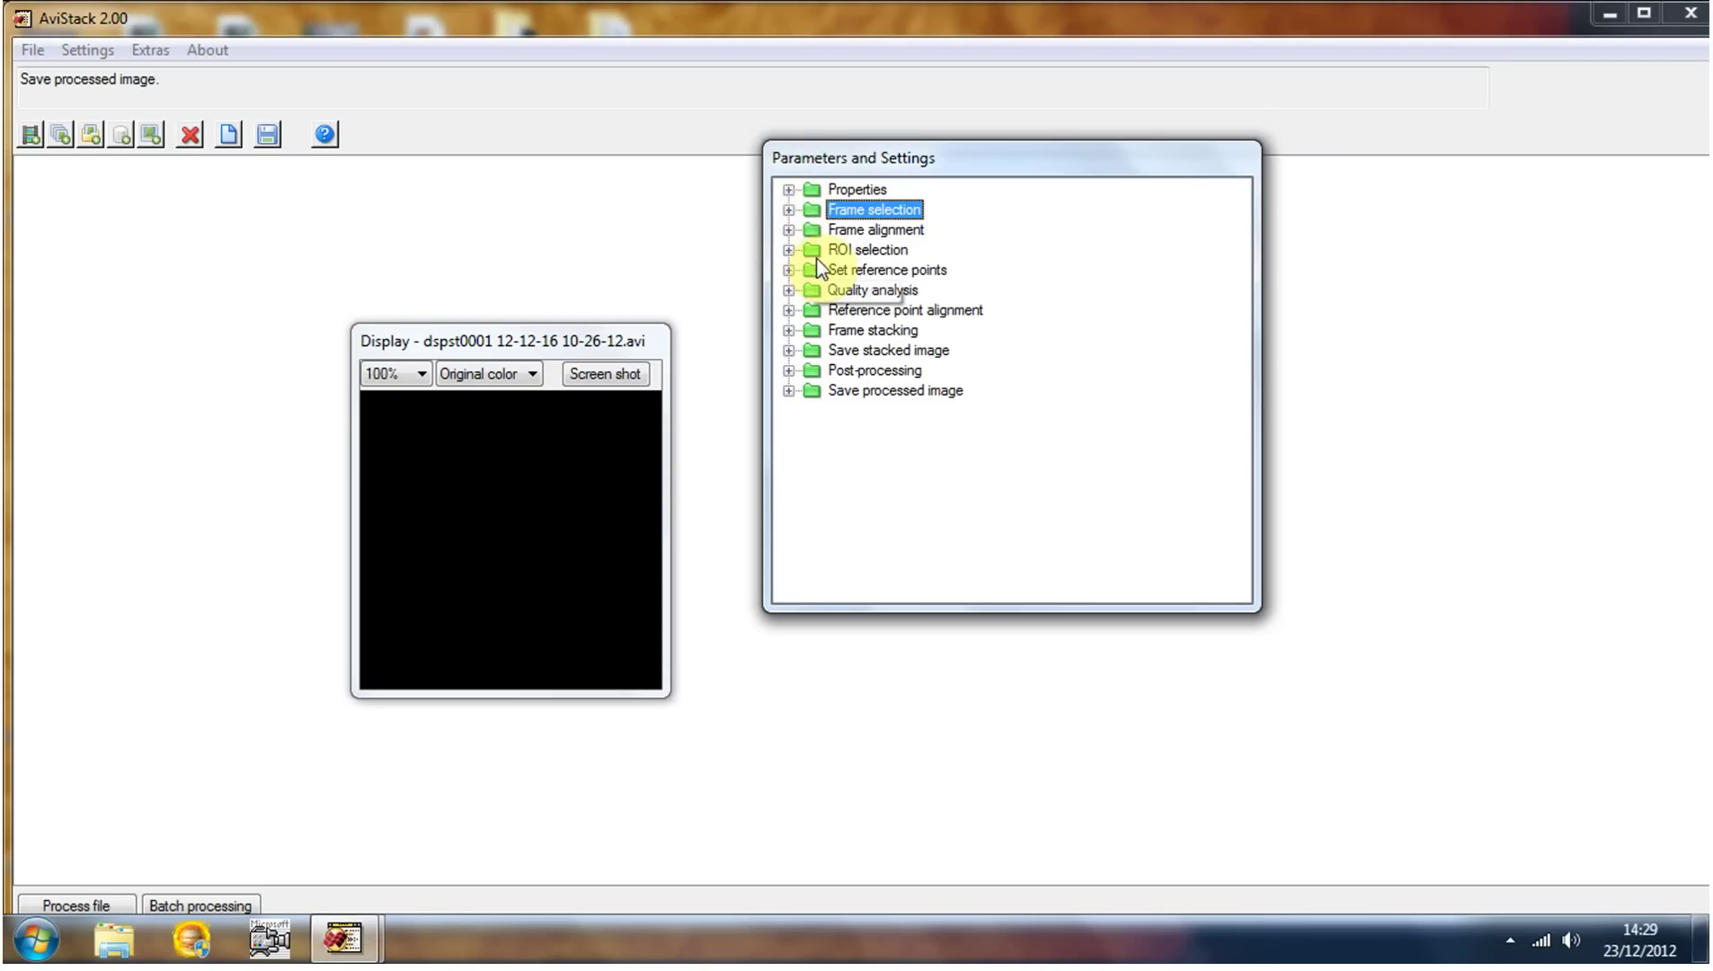
click(789, 210)
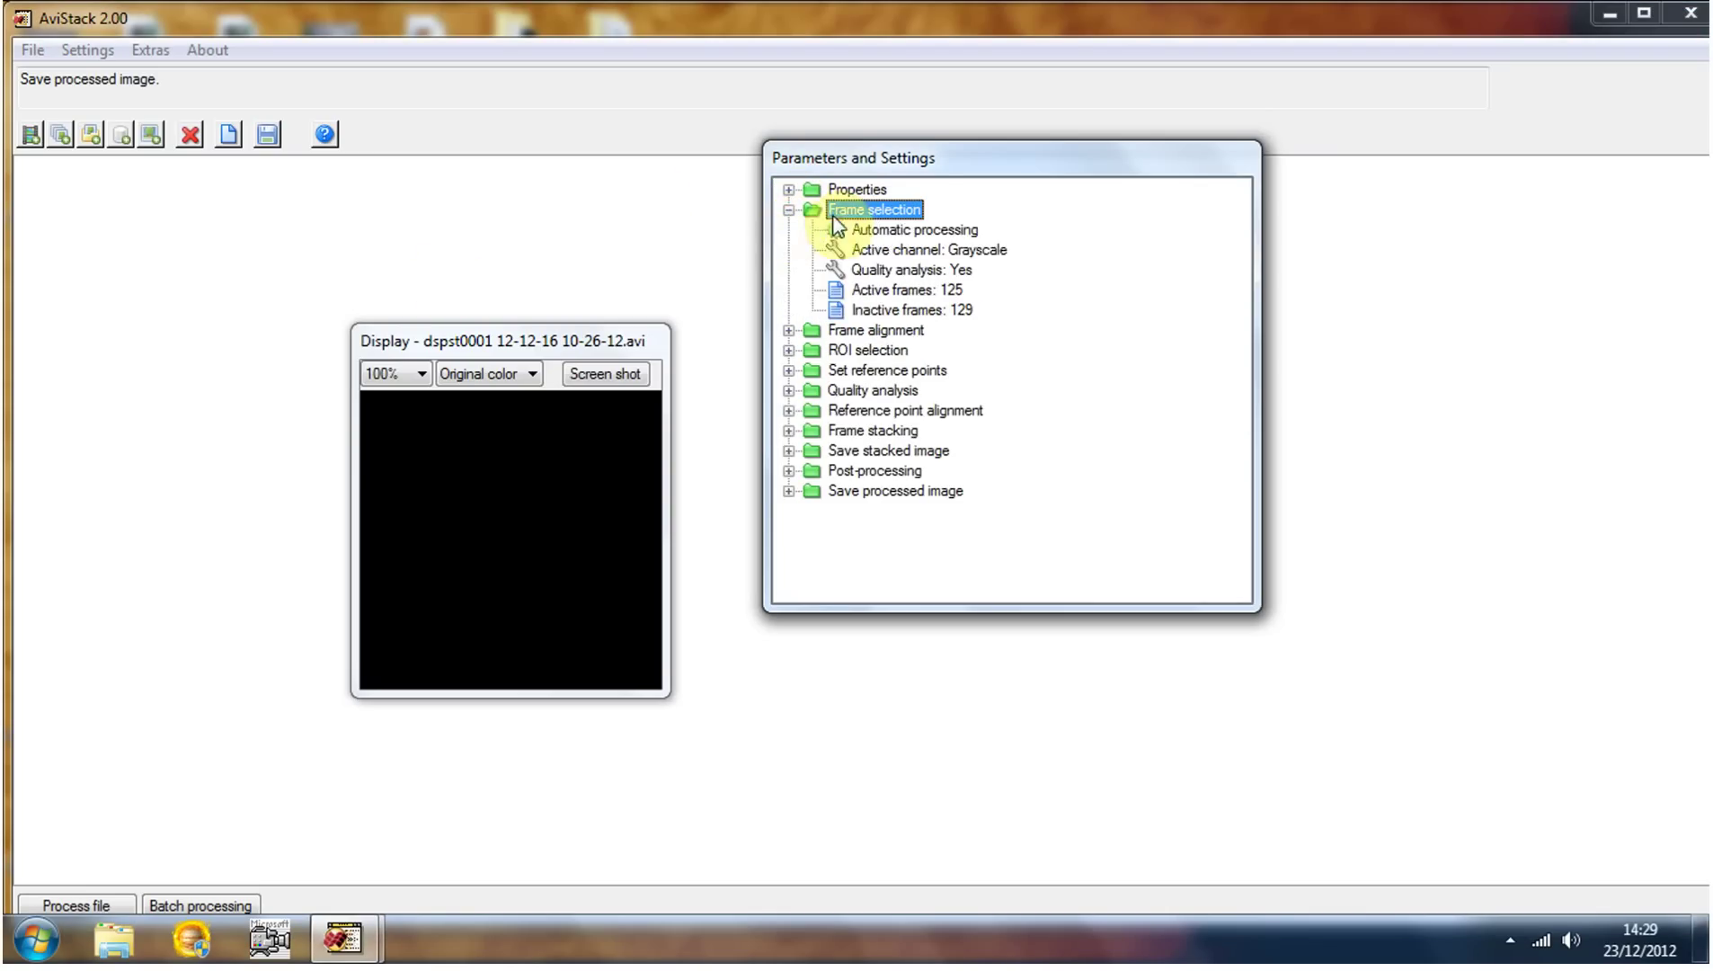
double_click(880, 230)
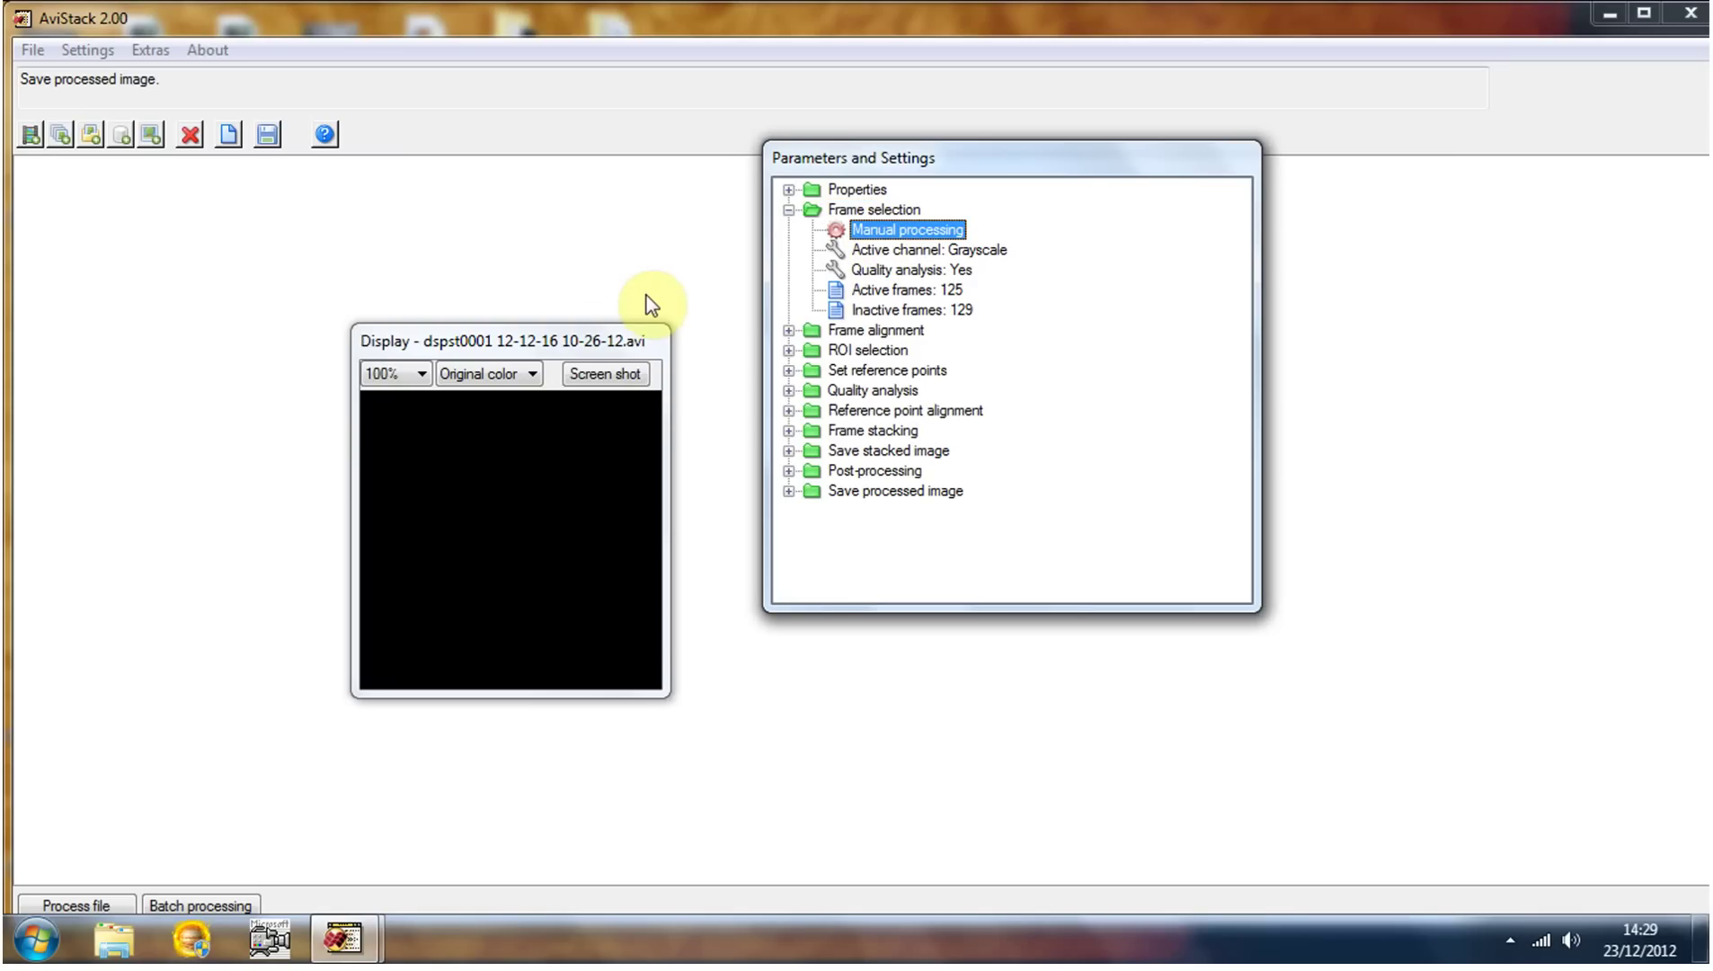
click(612, 216)
click(30, 134)
drag(639, 142, 125, 75)
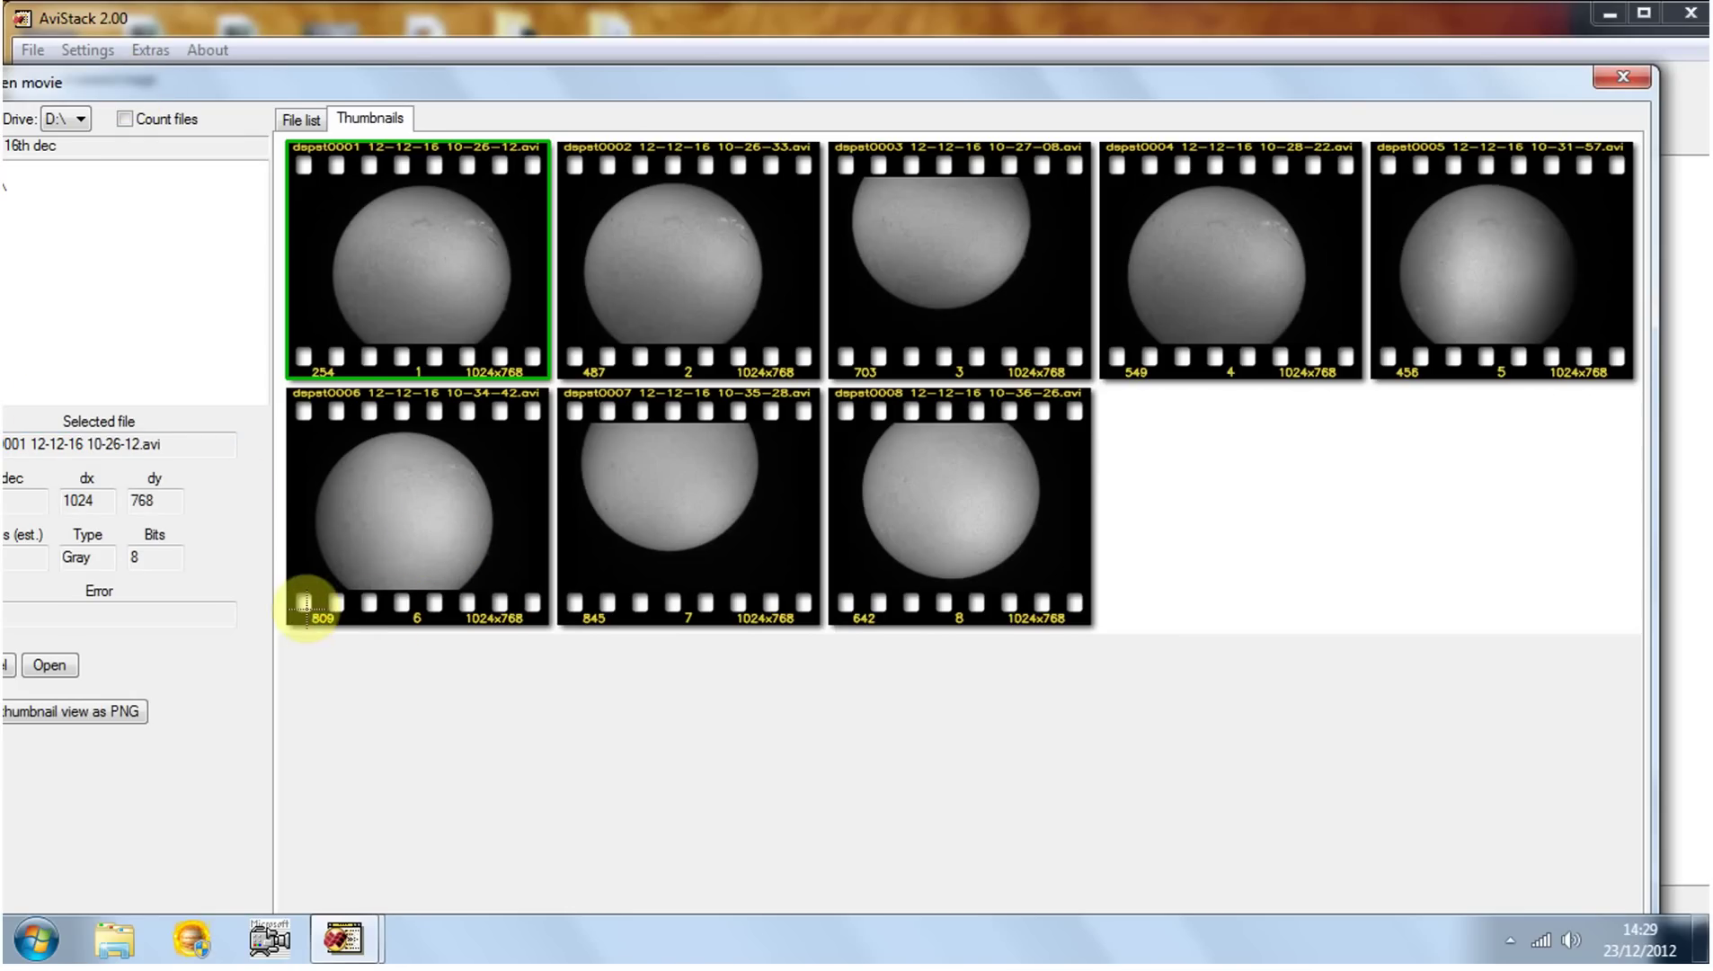
double_click(406, 531)
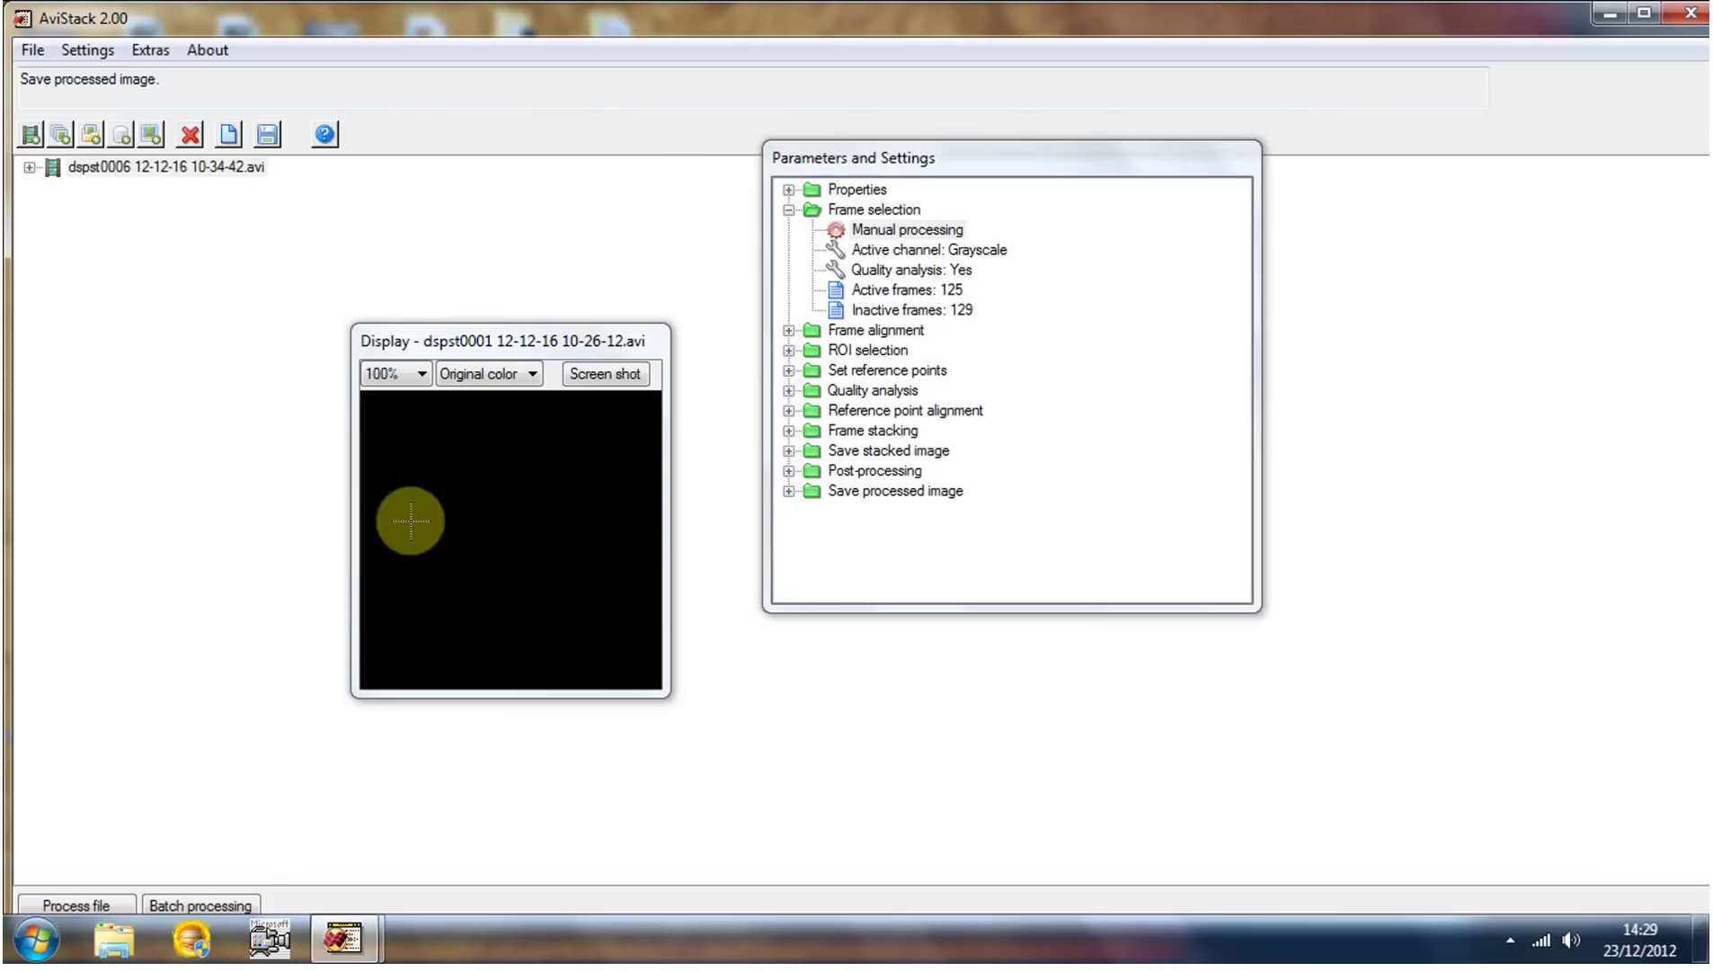
click(169, 171)
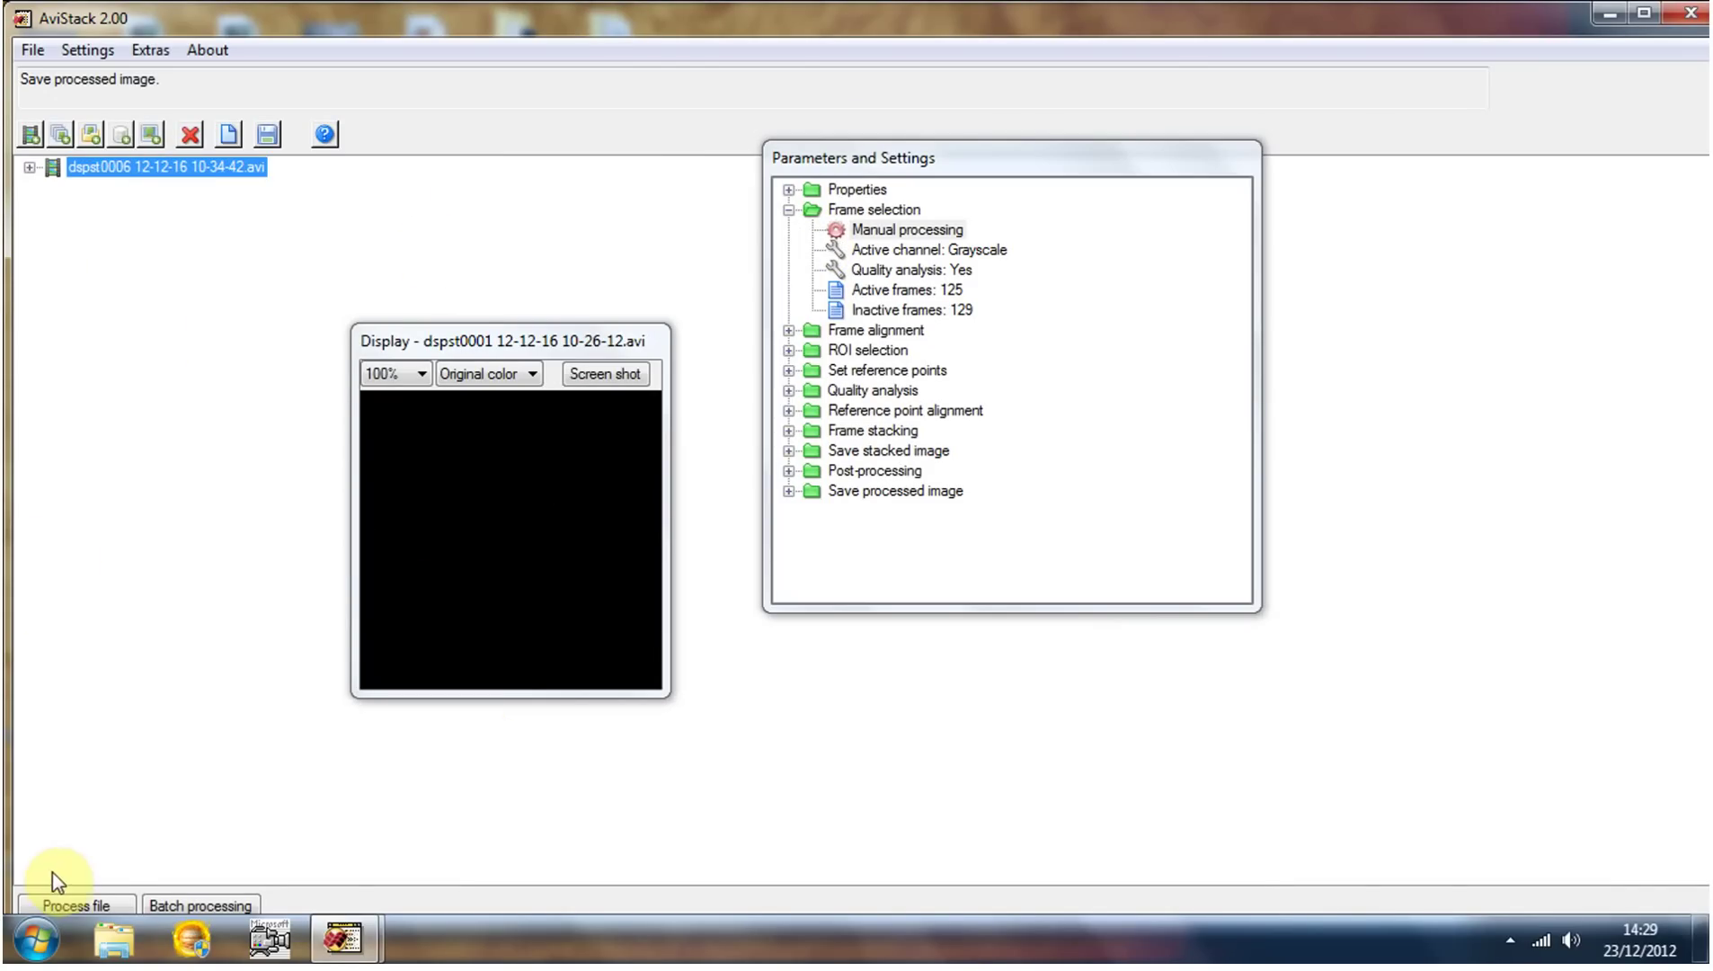
click(90, 903)
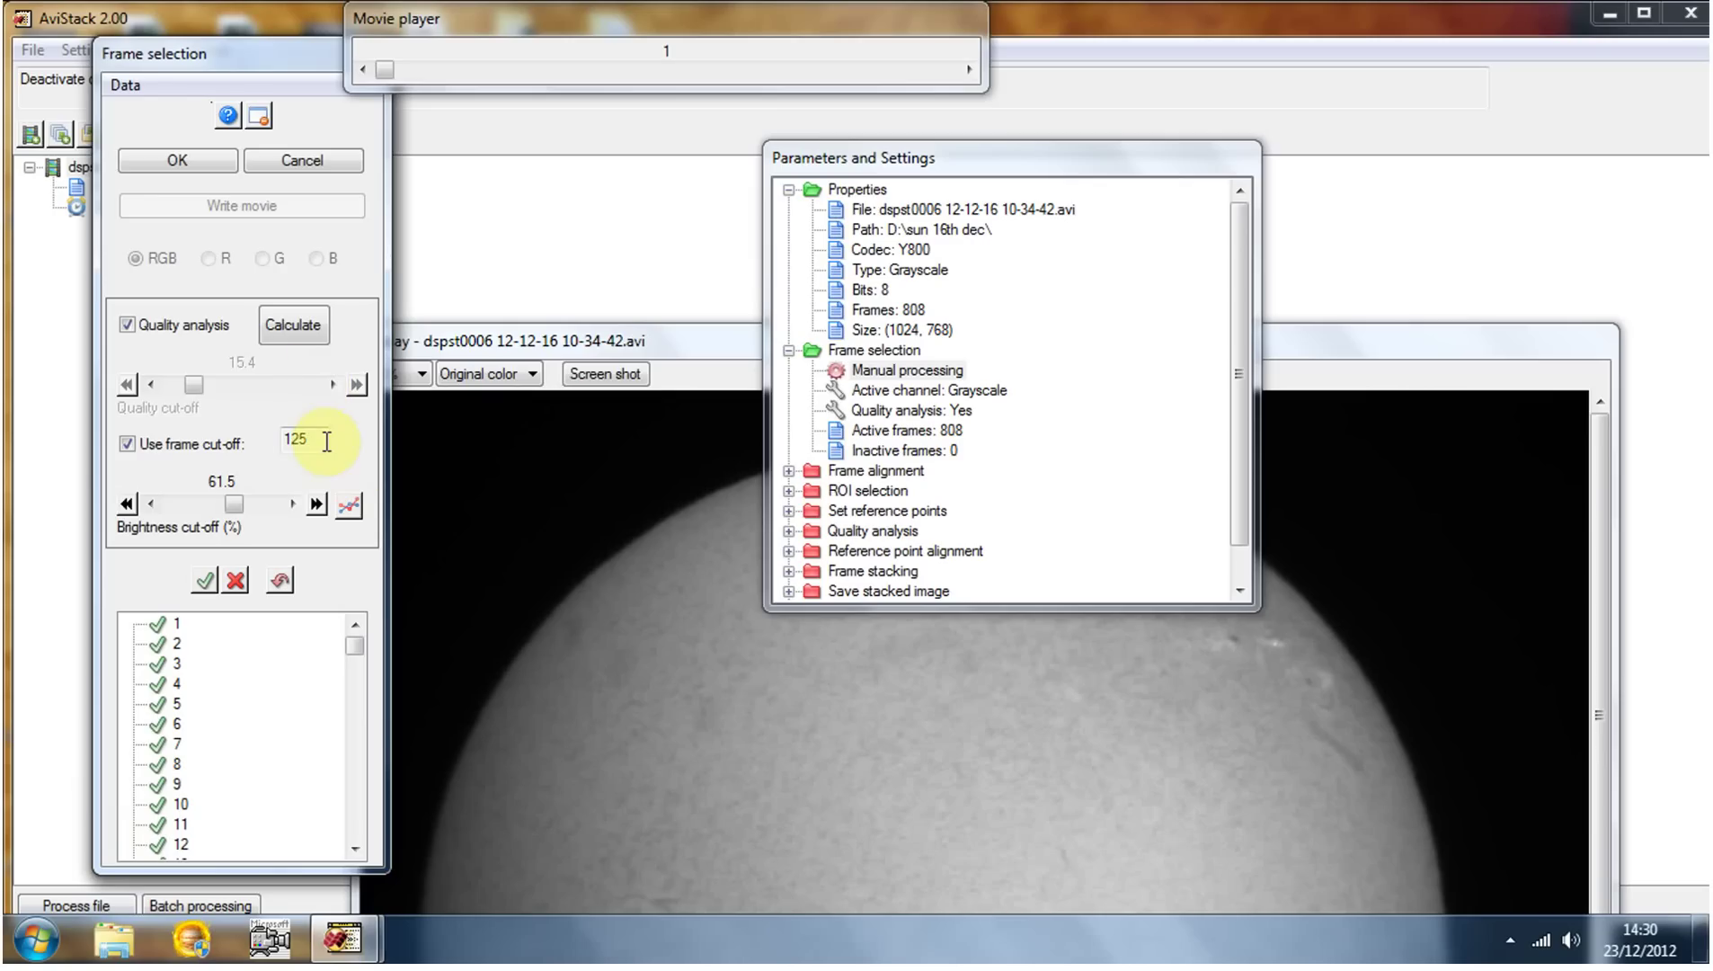
Set the frame cut-off to 250, calculate the frame quality analysis, and accept the frame selection to continue processing
drag(317, 440, 212, 454)
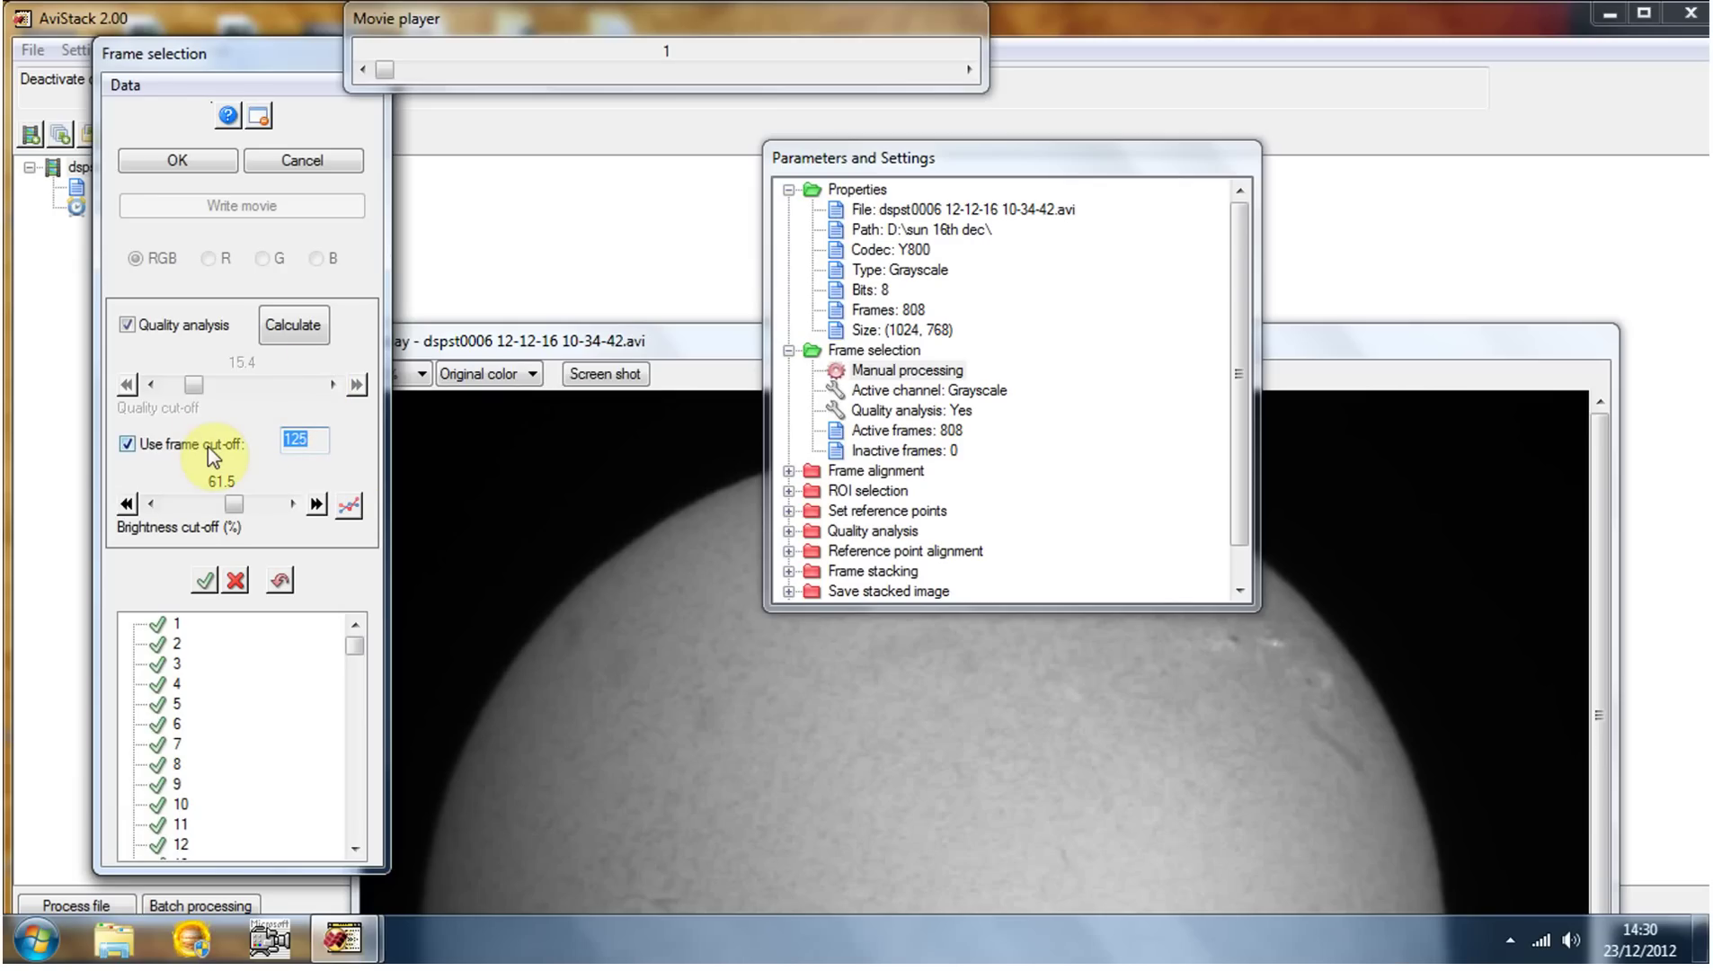
text(250)
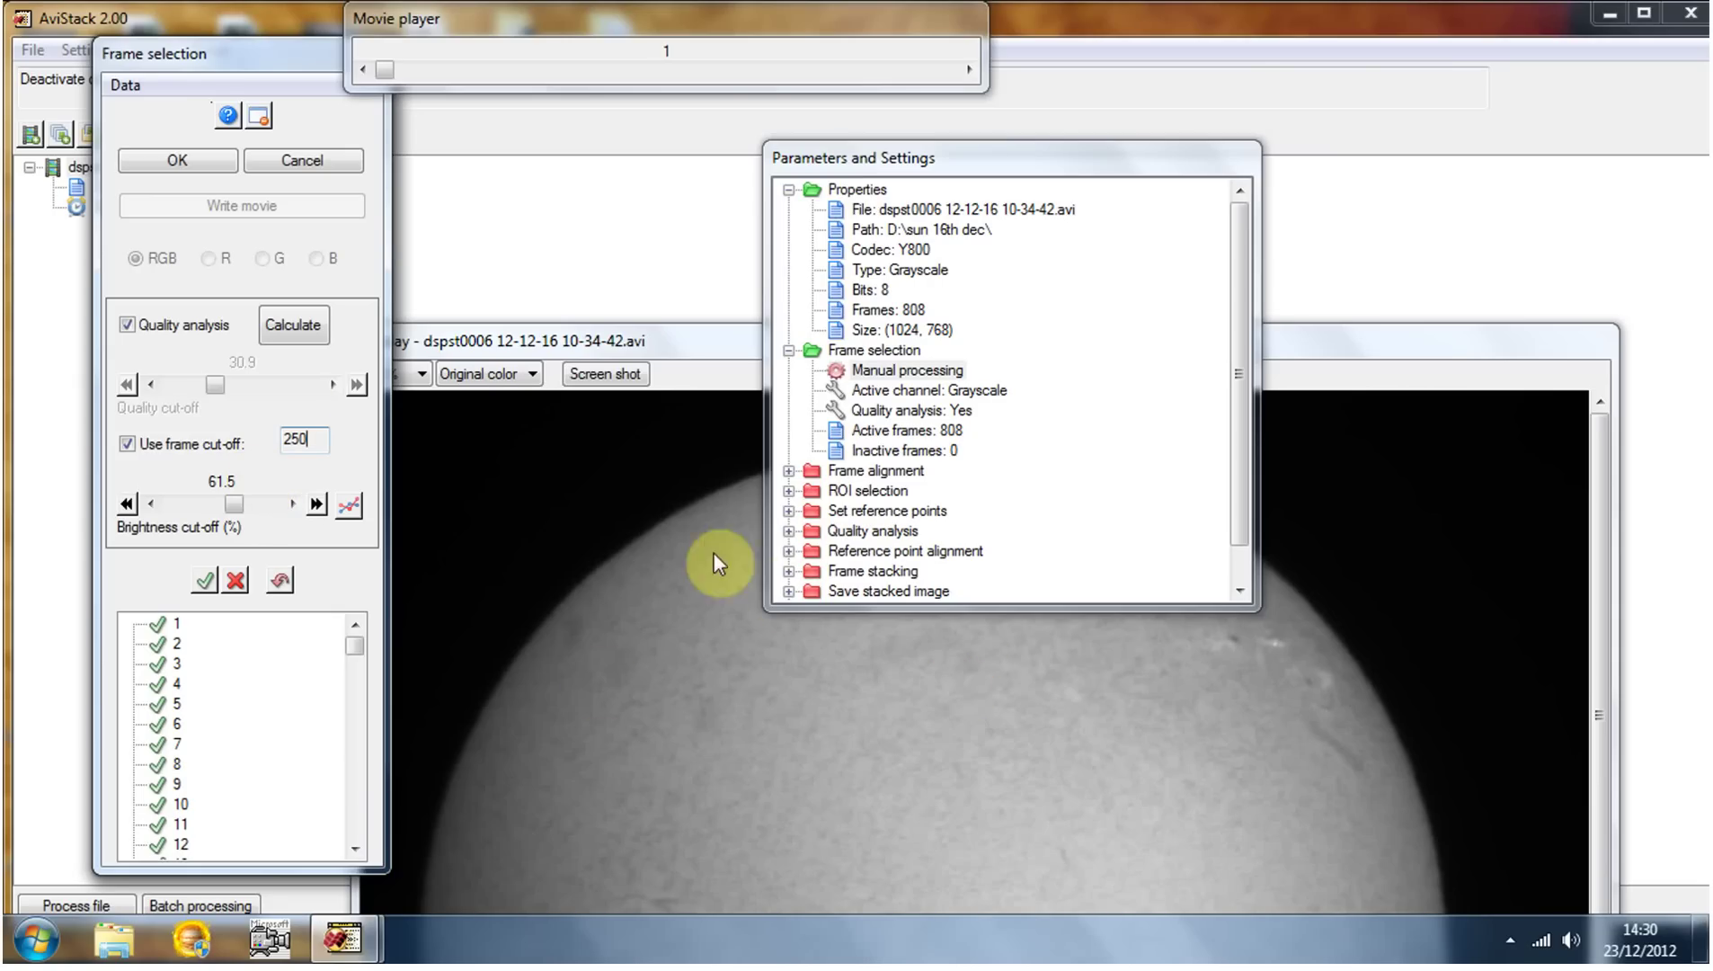
click(292, 328)
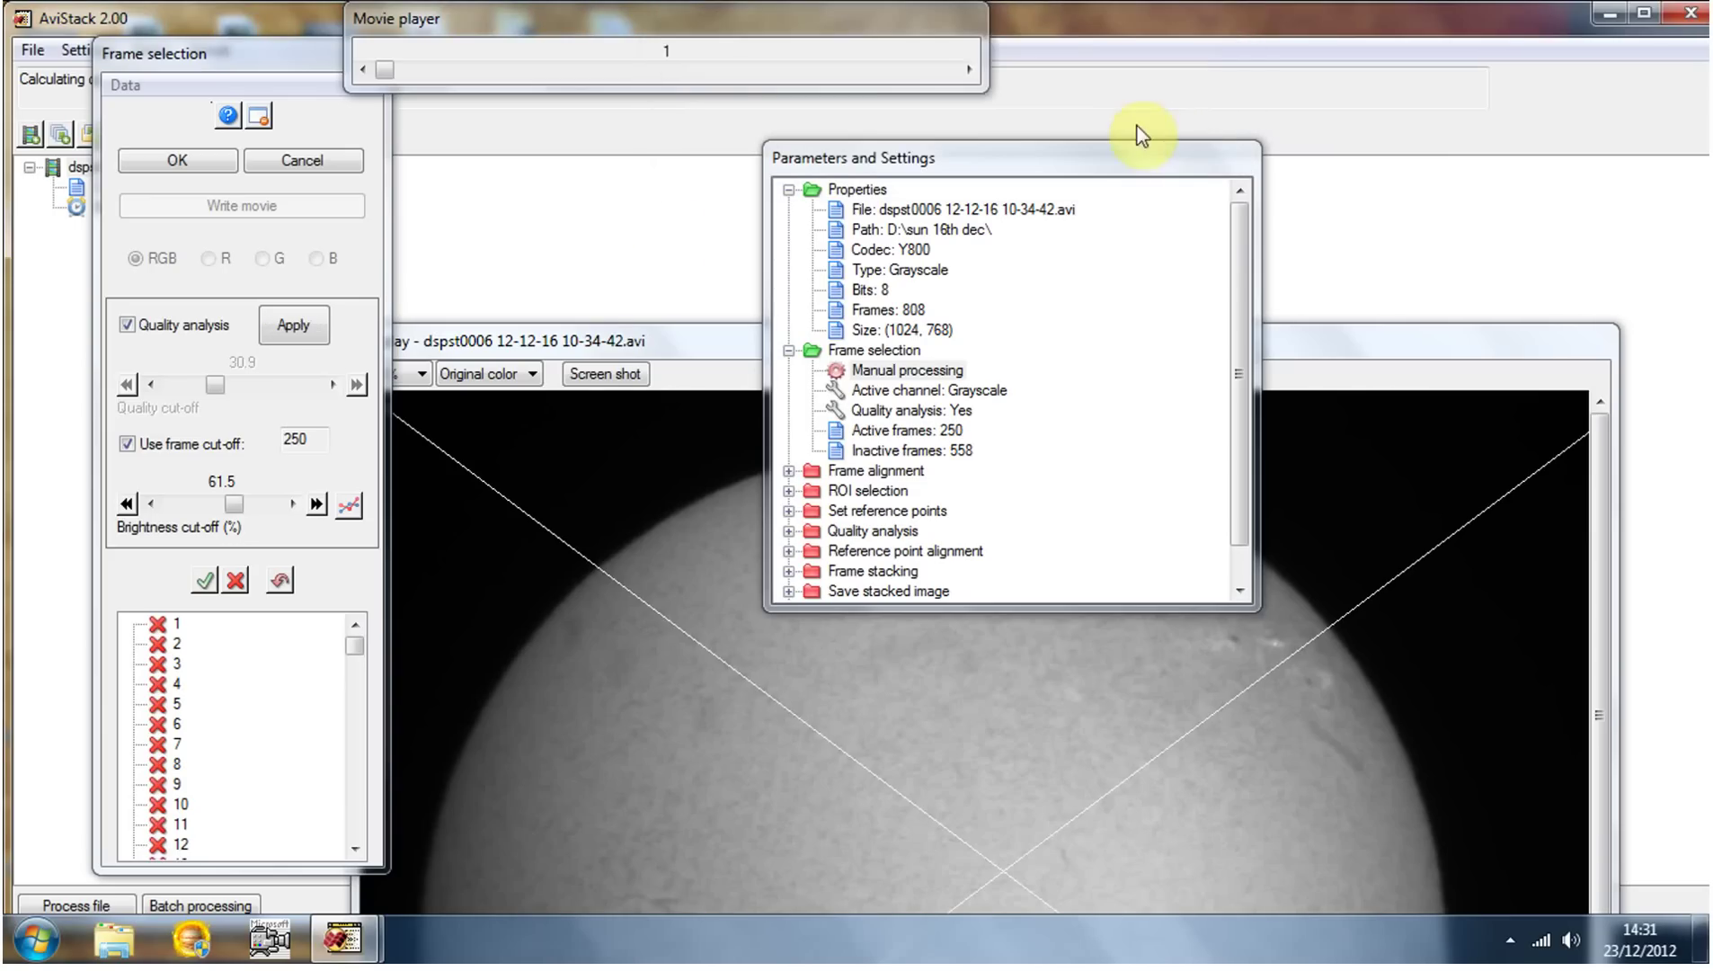
mouse_move(353, 648)
mouse_down()
mouse_move(356, 832)
mouse_move(367, 639)
mouse_up()
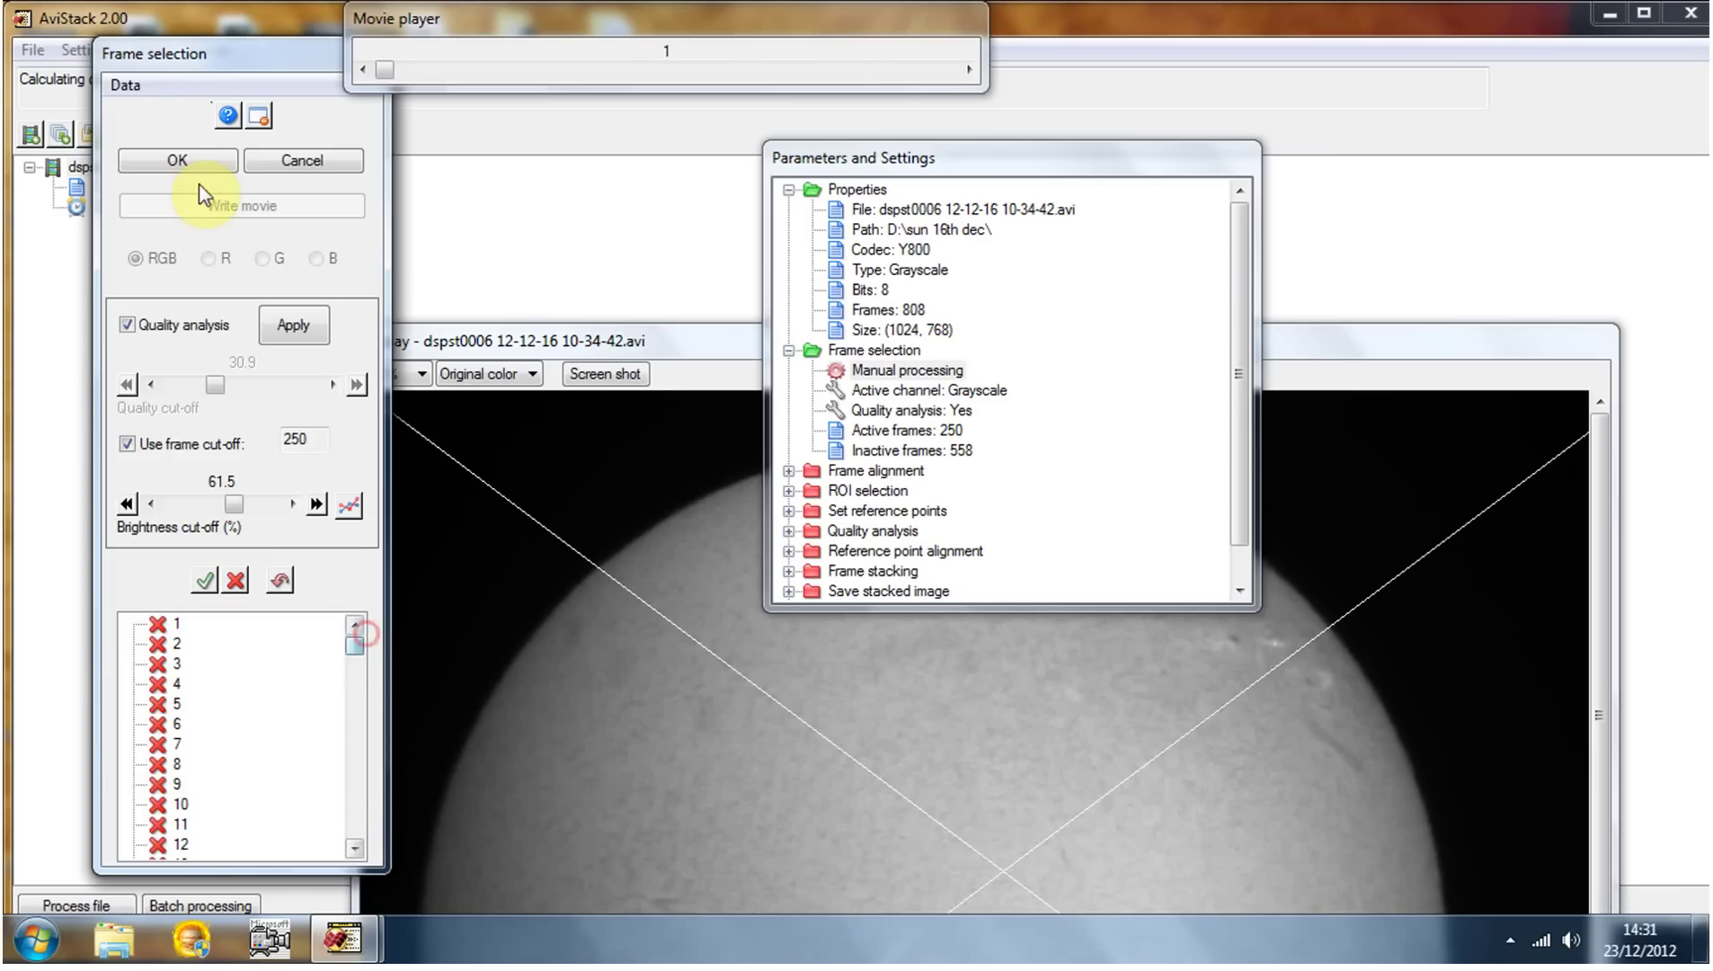
click(179, 165)
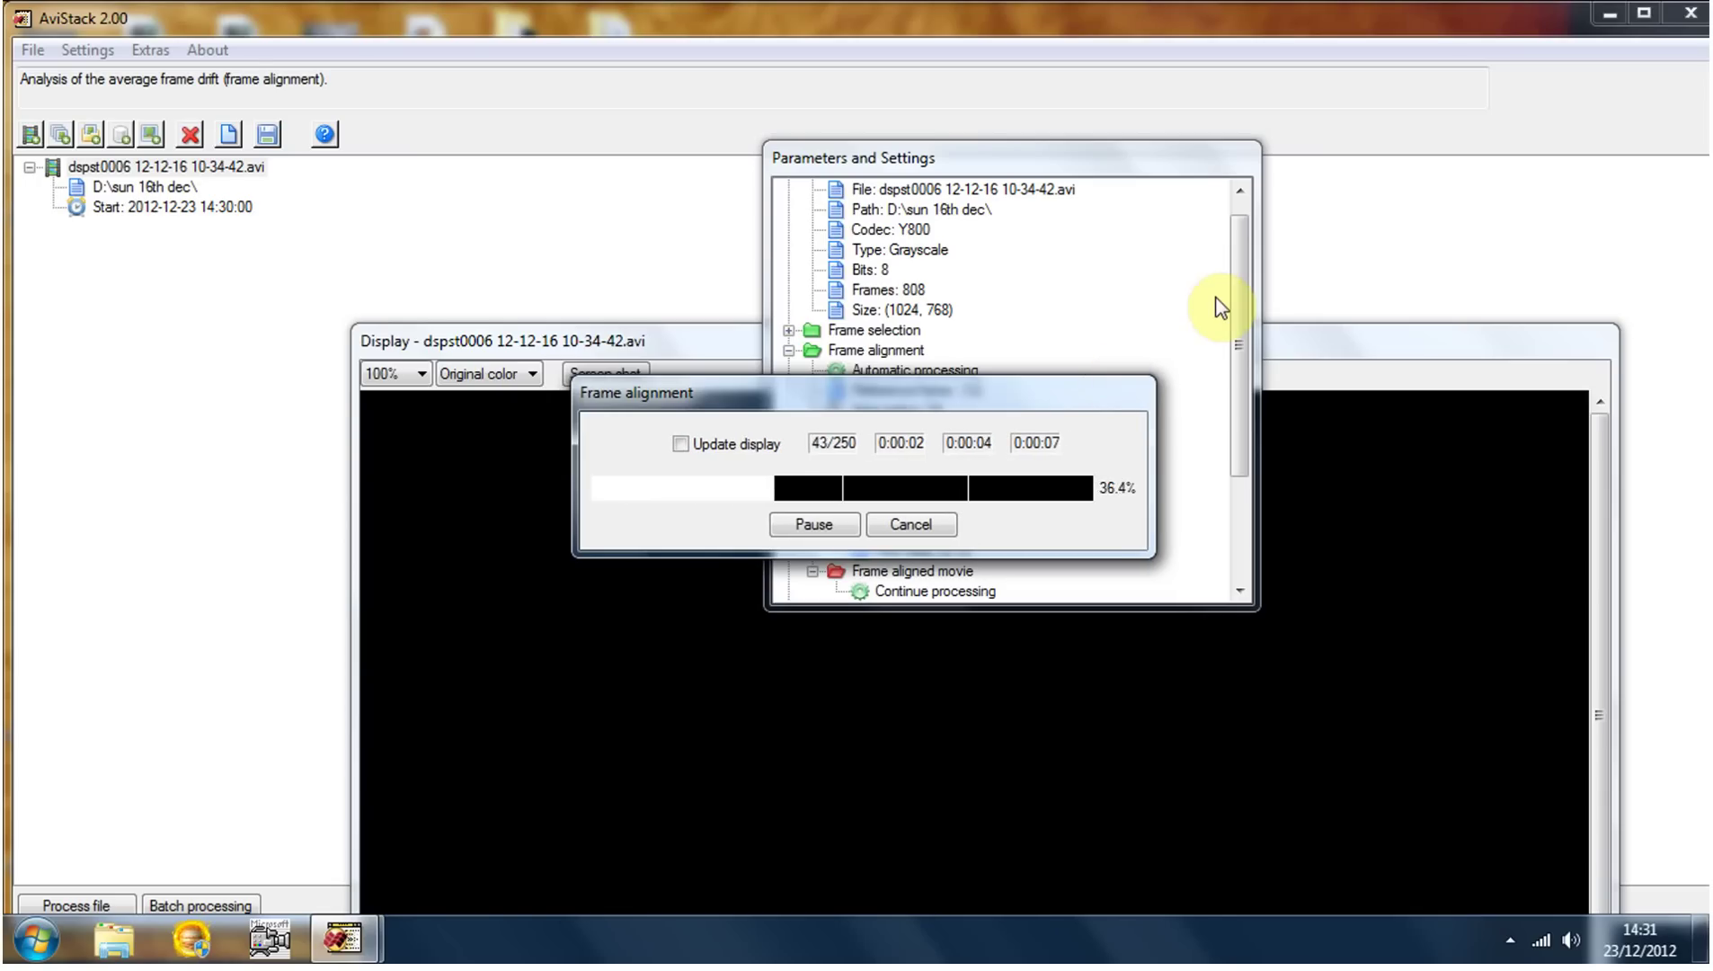
Arrange the Parameters and Settings window and the progress dialogs so that they do not cover each other during processing
drag(1137, 172, 1519, 109)
click(924, 399)
drag(924, 398, 683, 140)
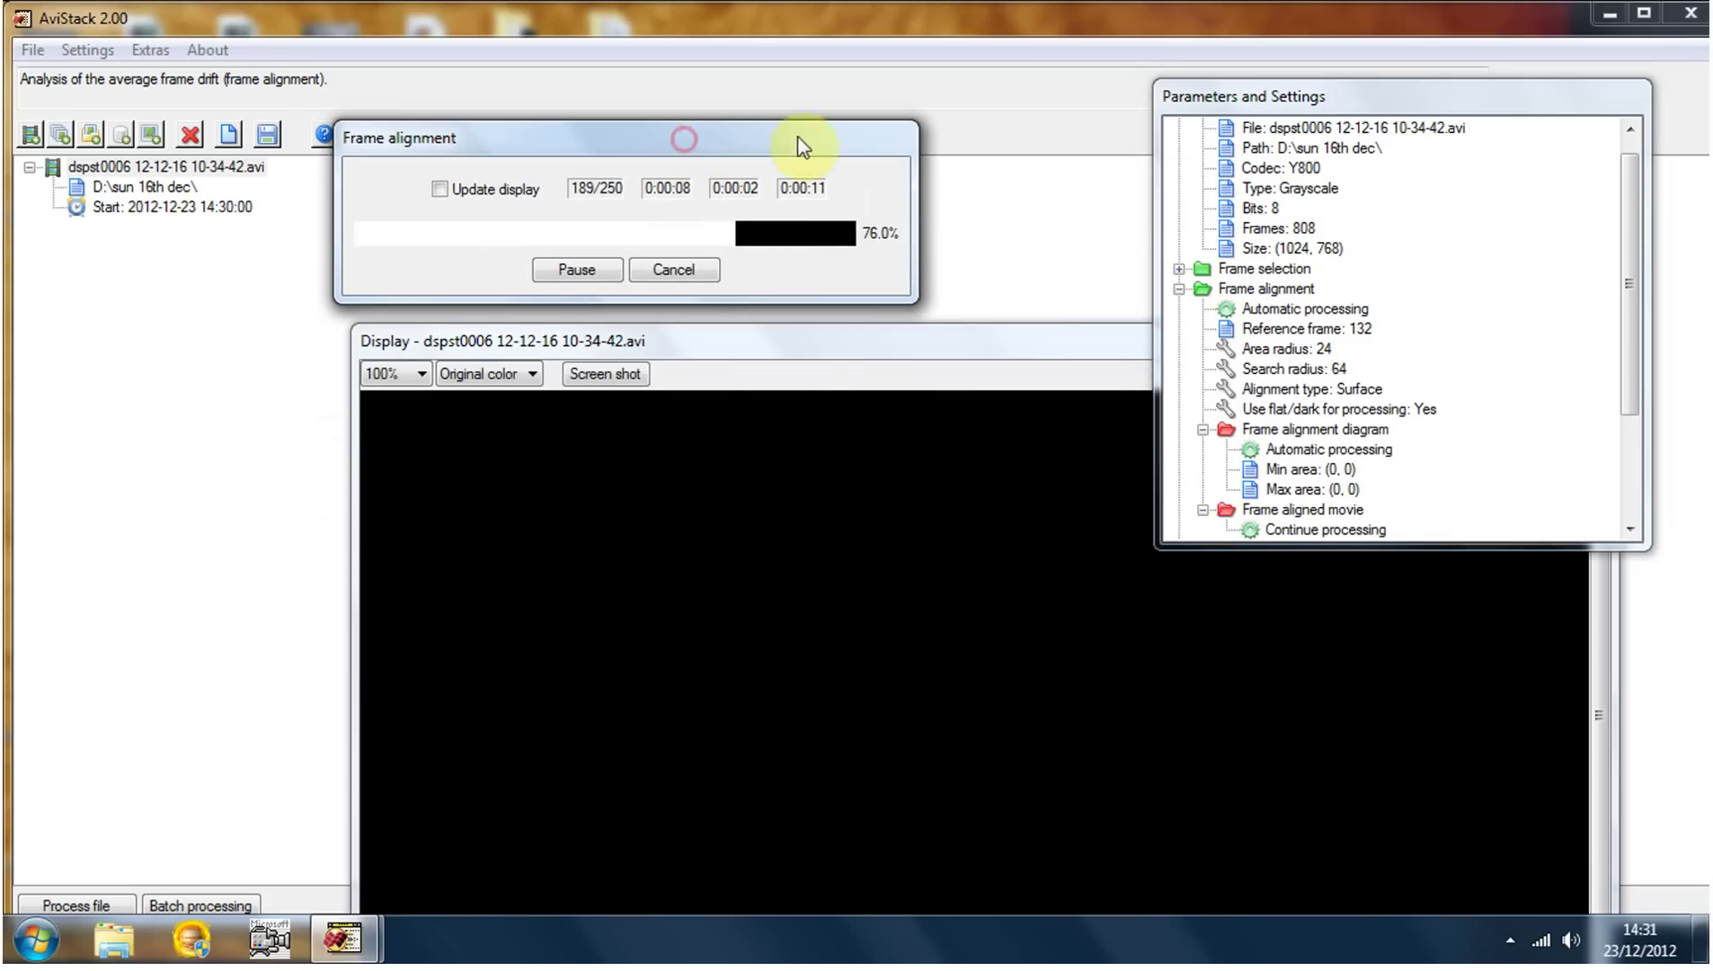
drag(1220, 95, 1070, 114)
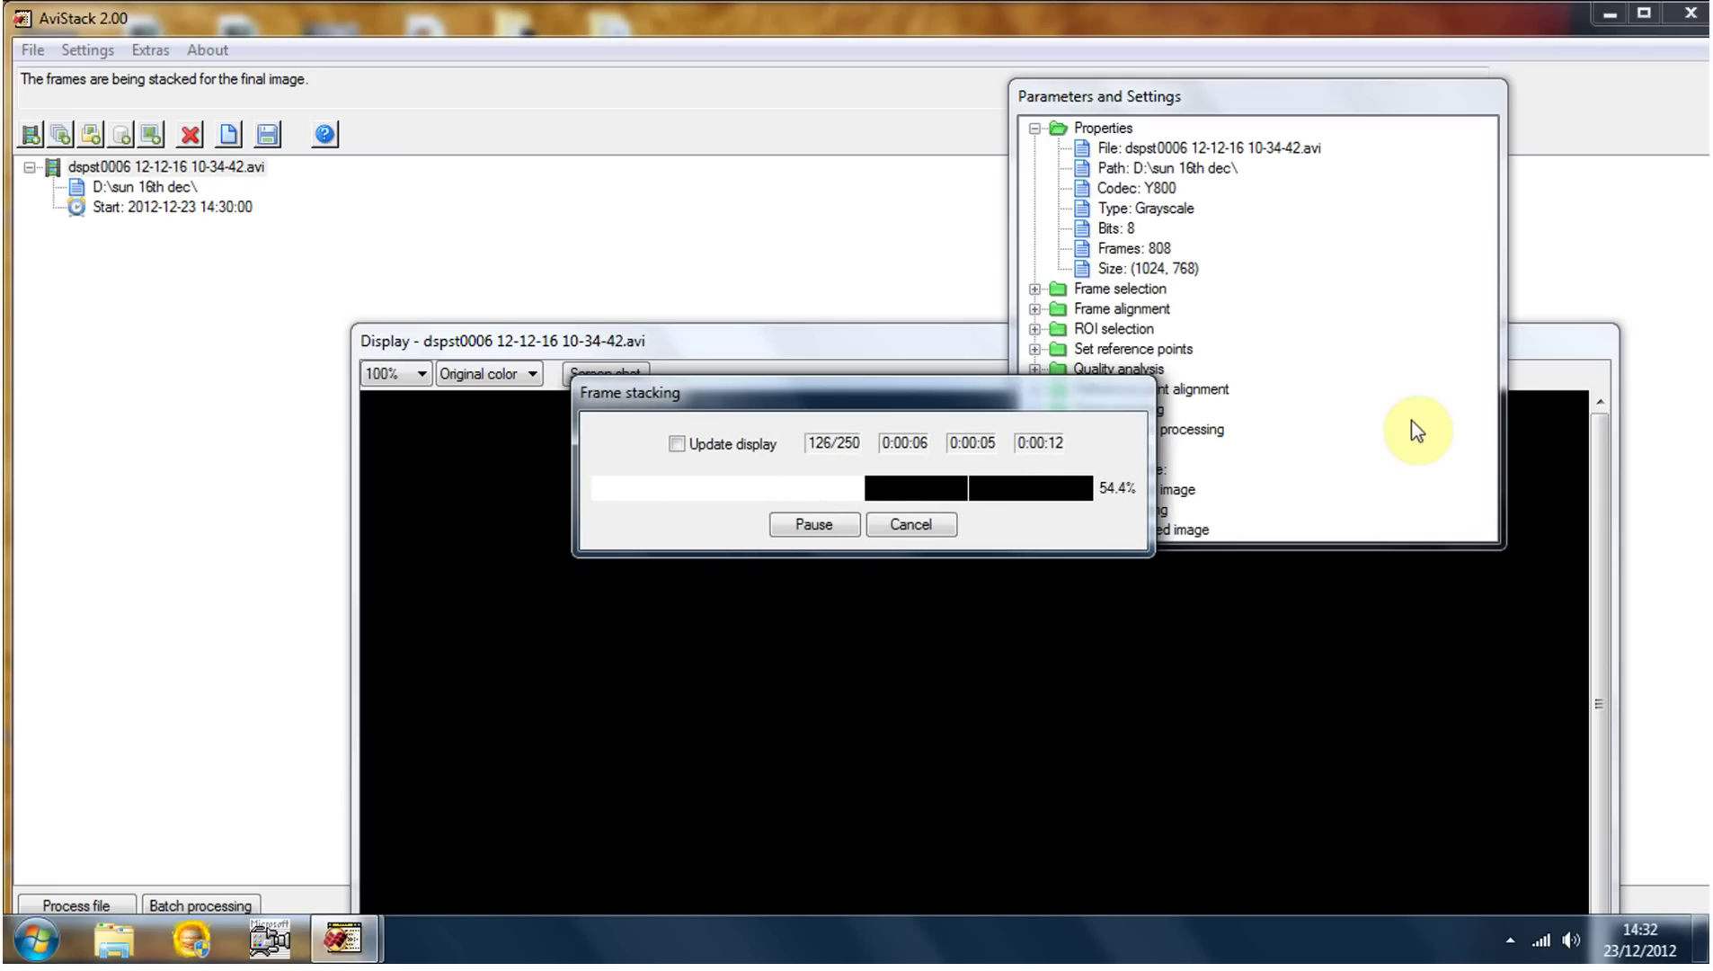
drag(819, 397, 634, 368)
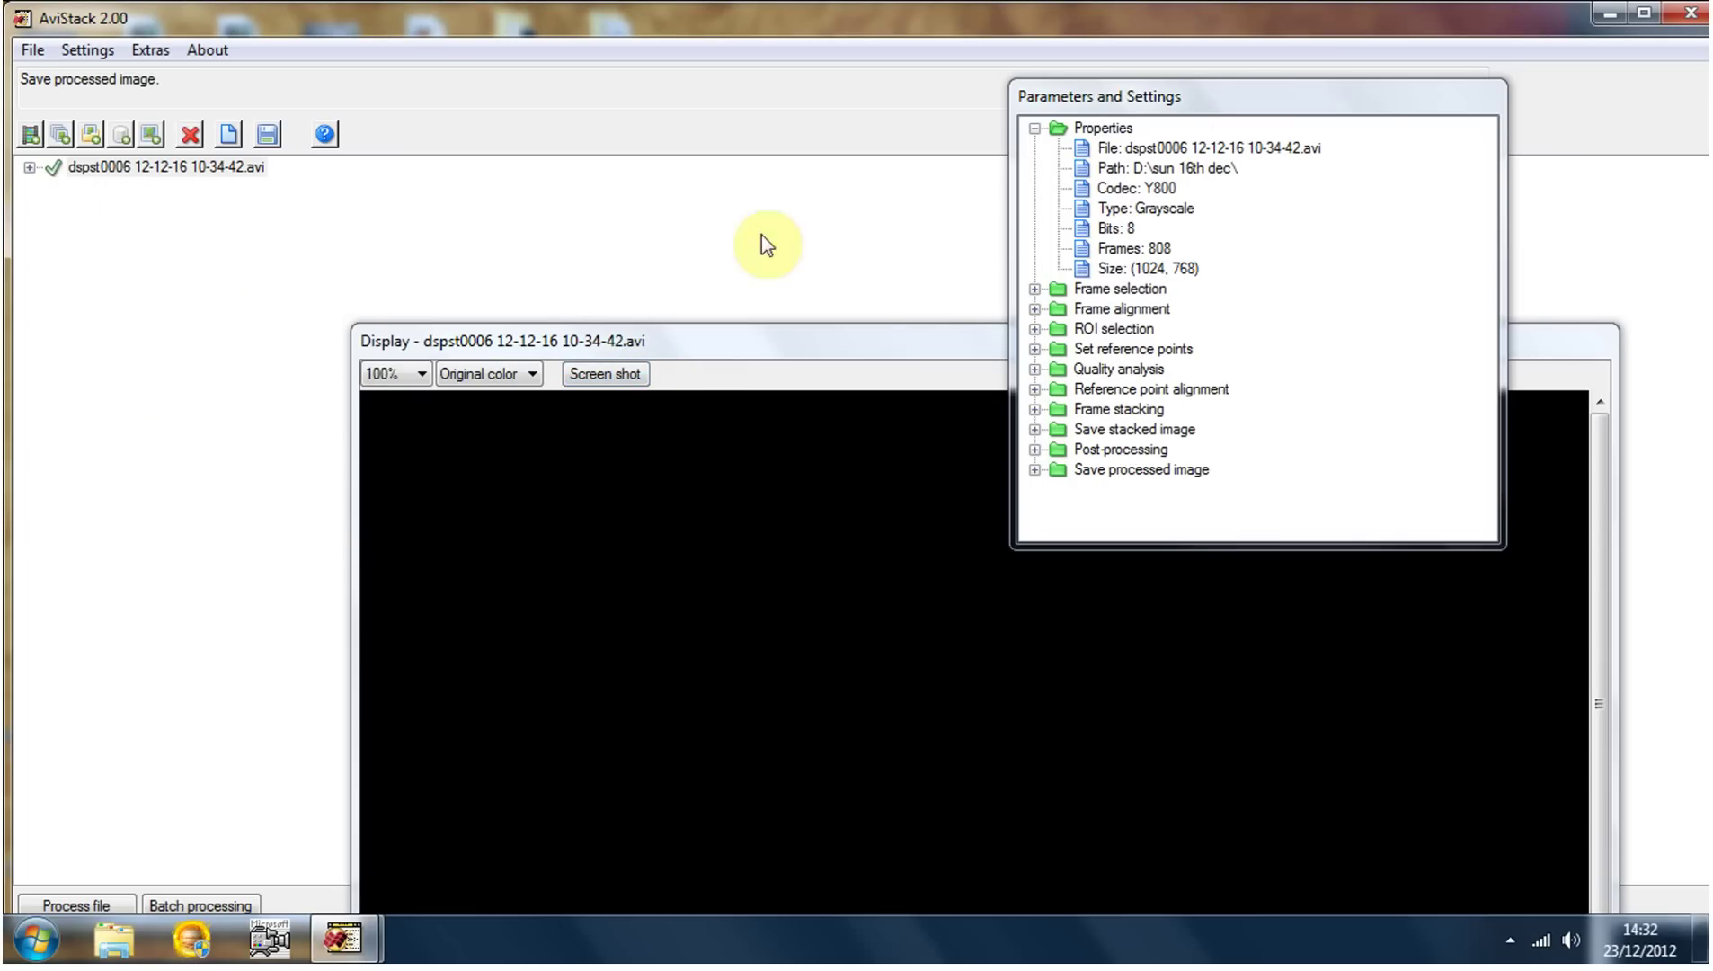
Remove the finished dspst0006 movie from the file list and toggle the Frame selection stage's processing mode
click(108, 167)
click(191, 138)
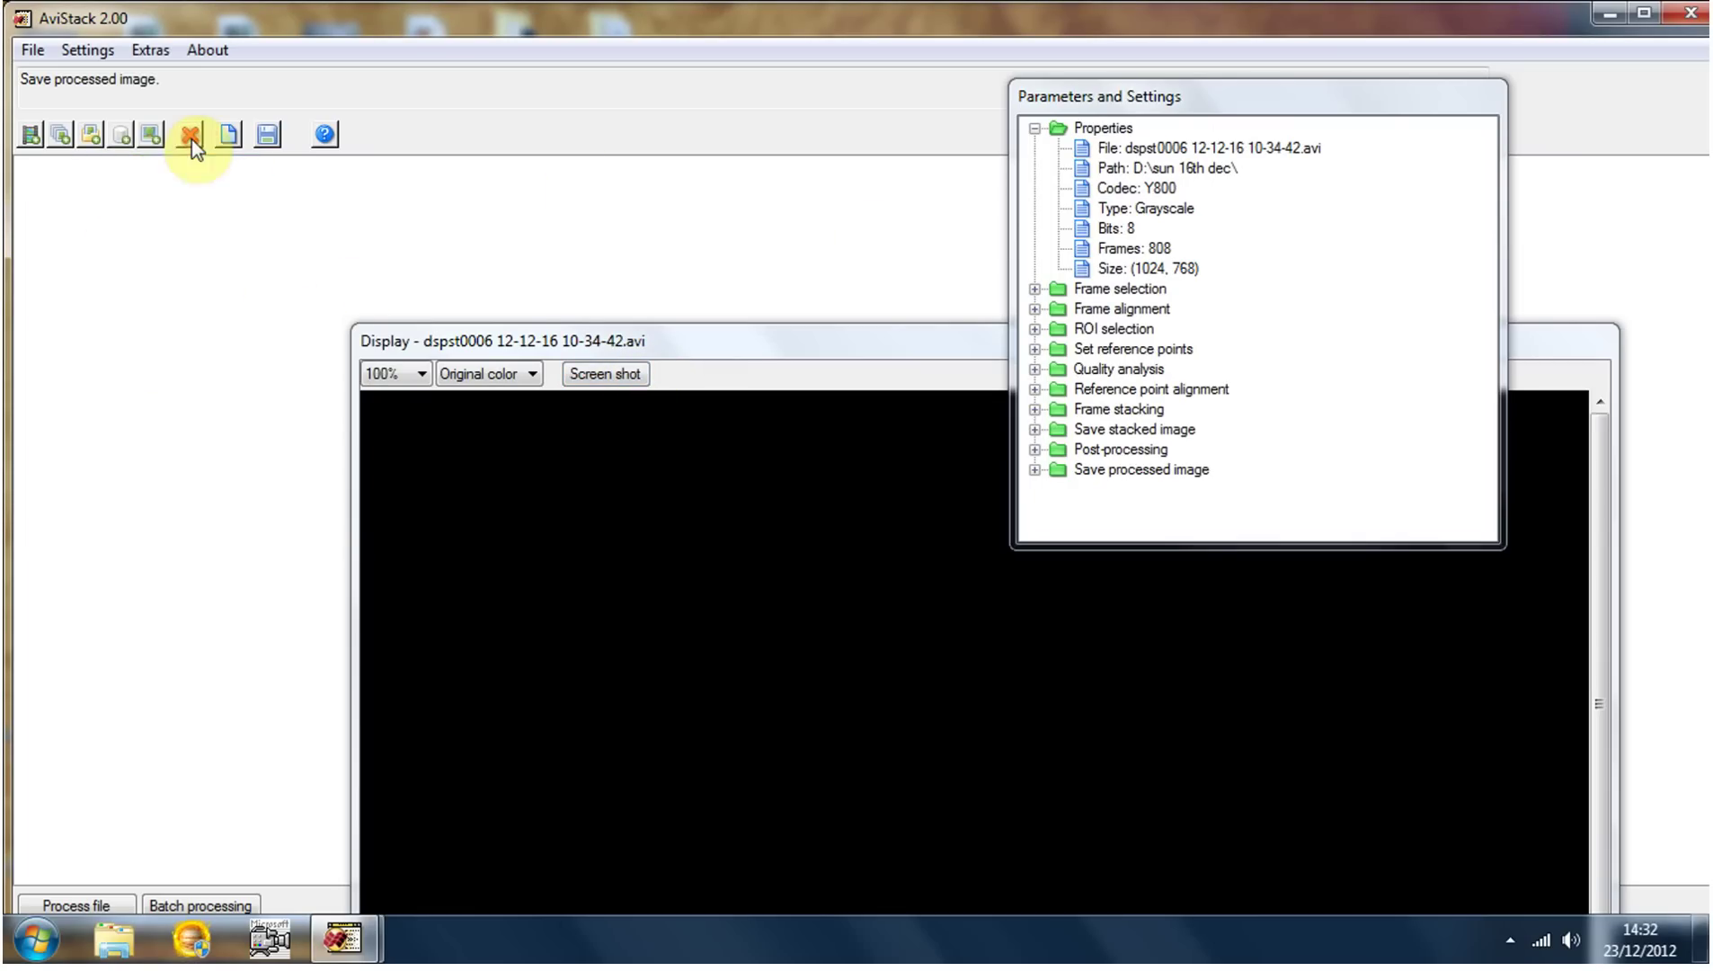
click(1034, 129)
click(1035, 128)
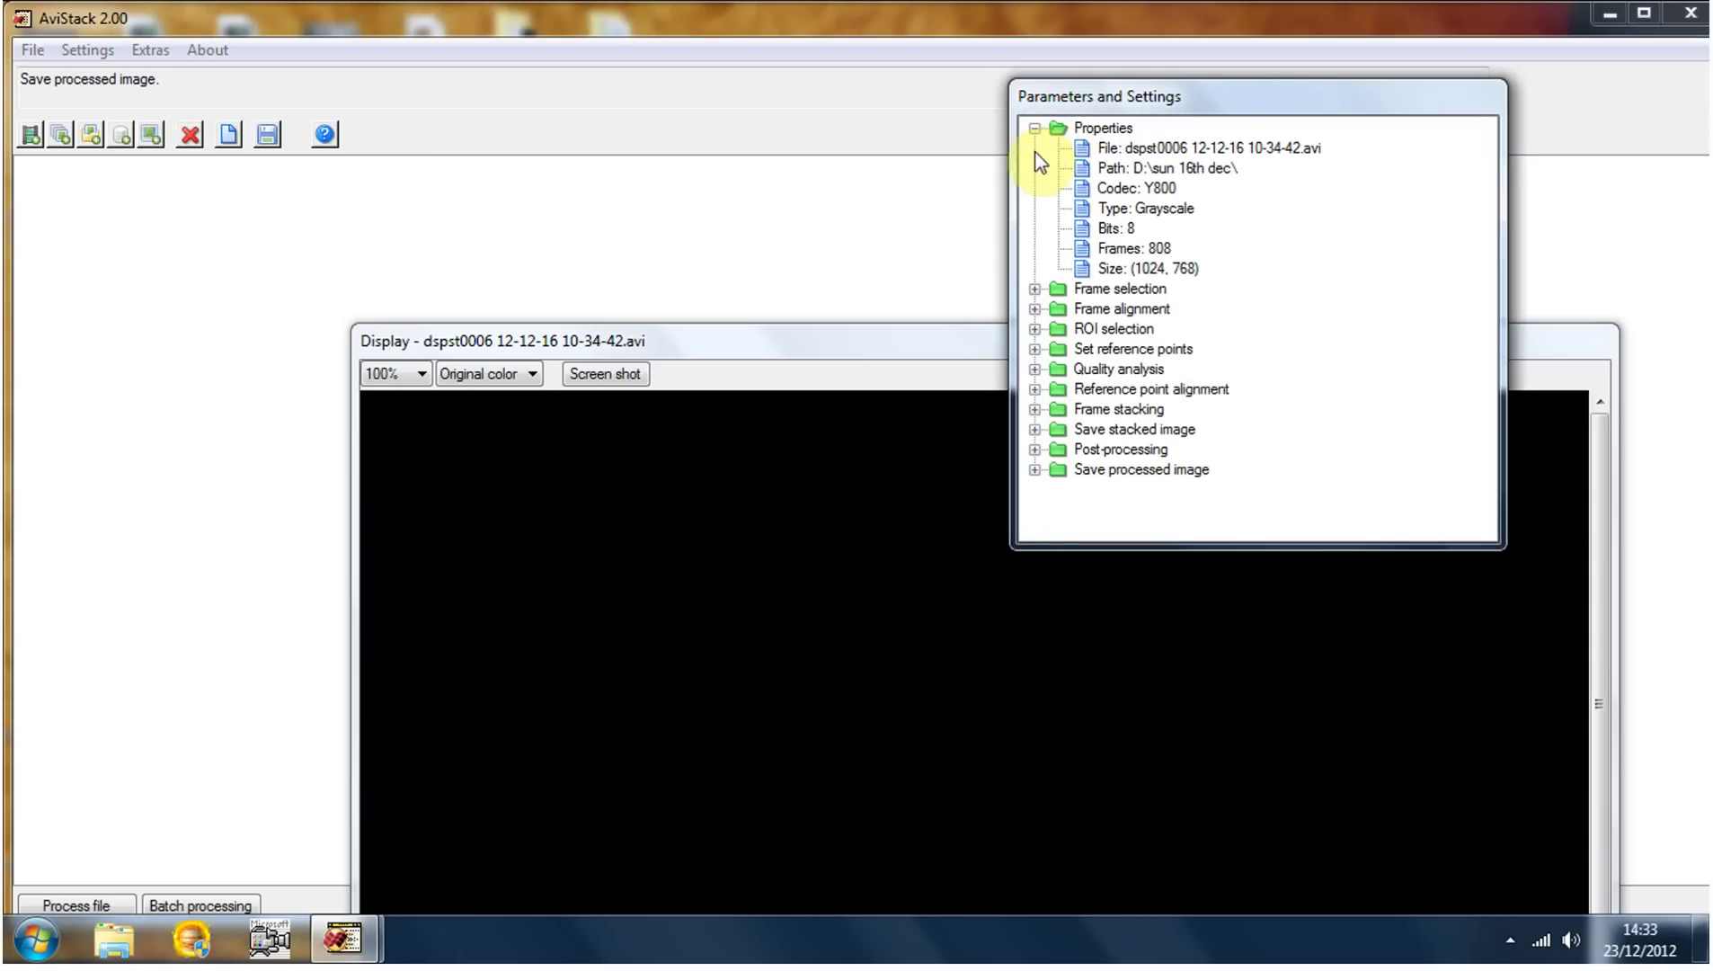
click(1035, 289)
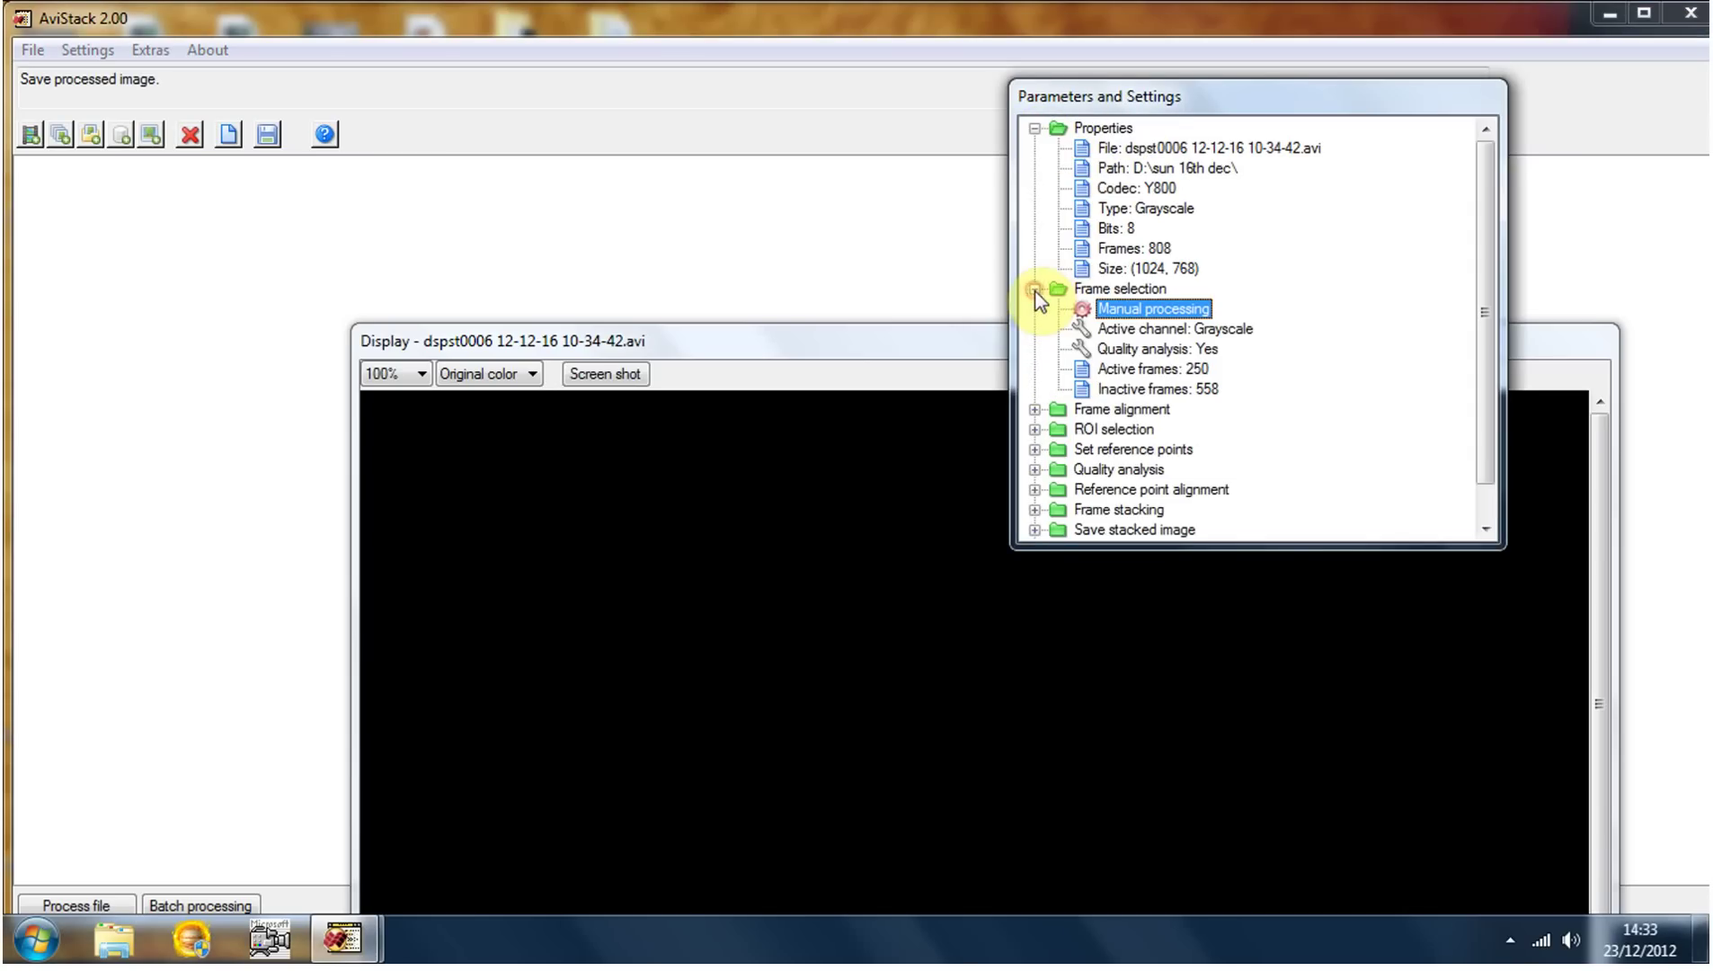
click(1200, 371)
double_click(1151, 310)
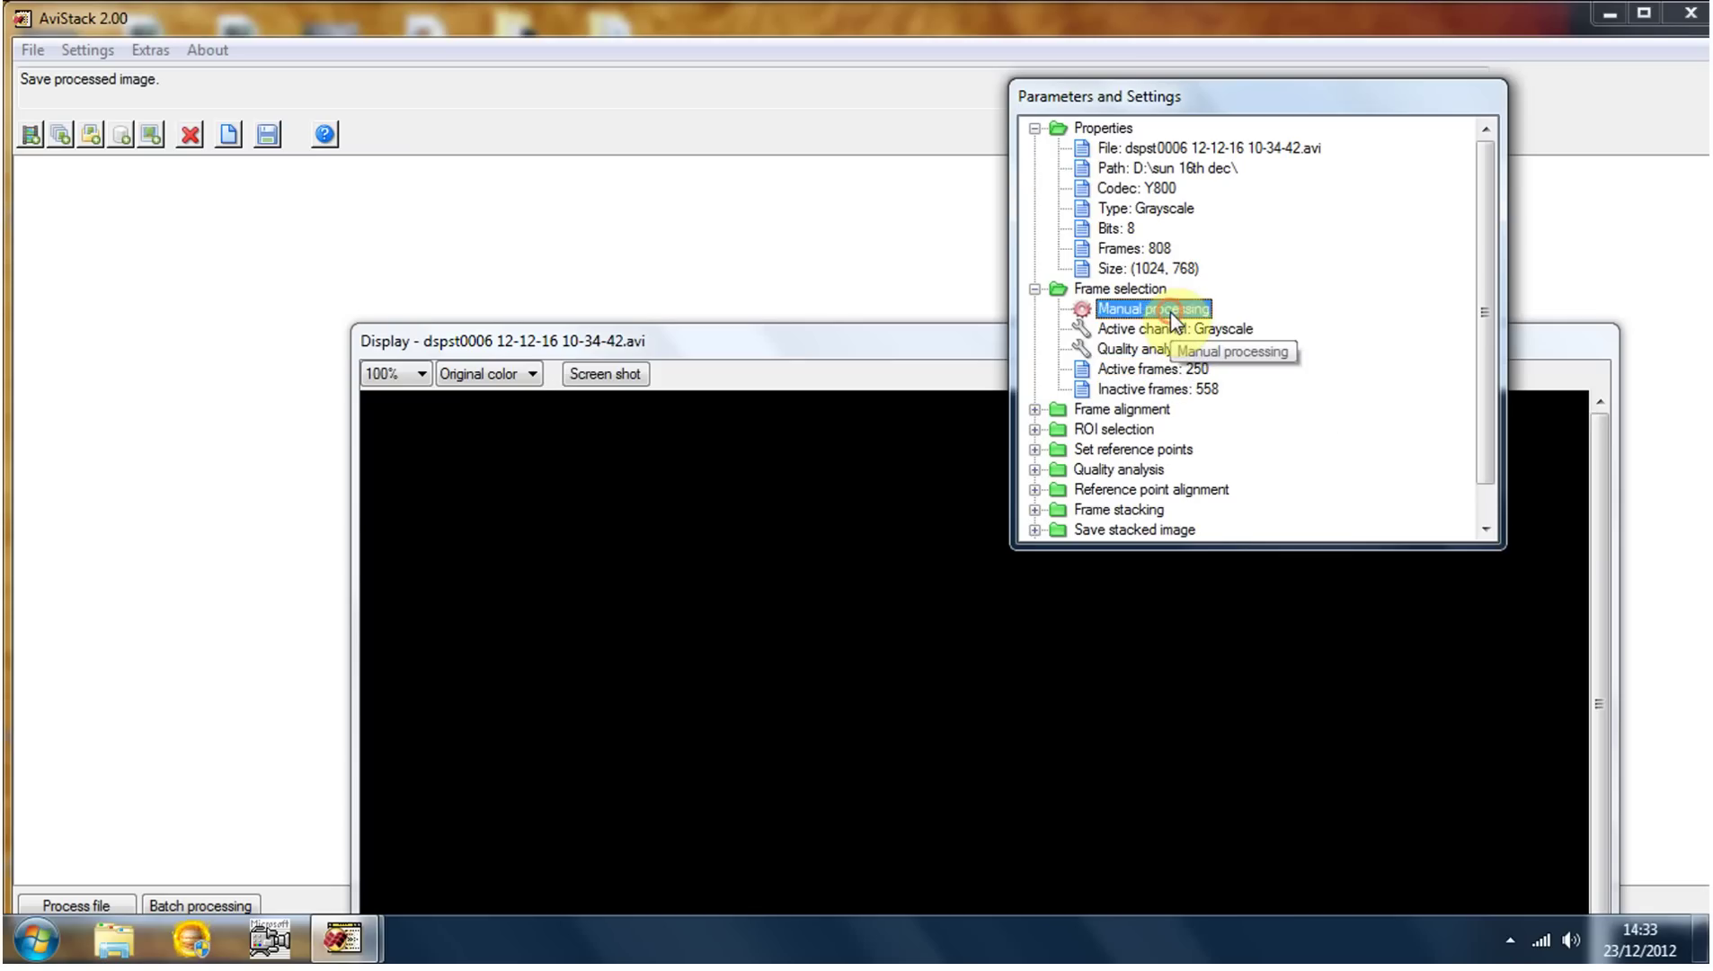
click(1035, 288)
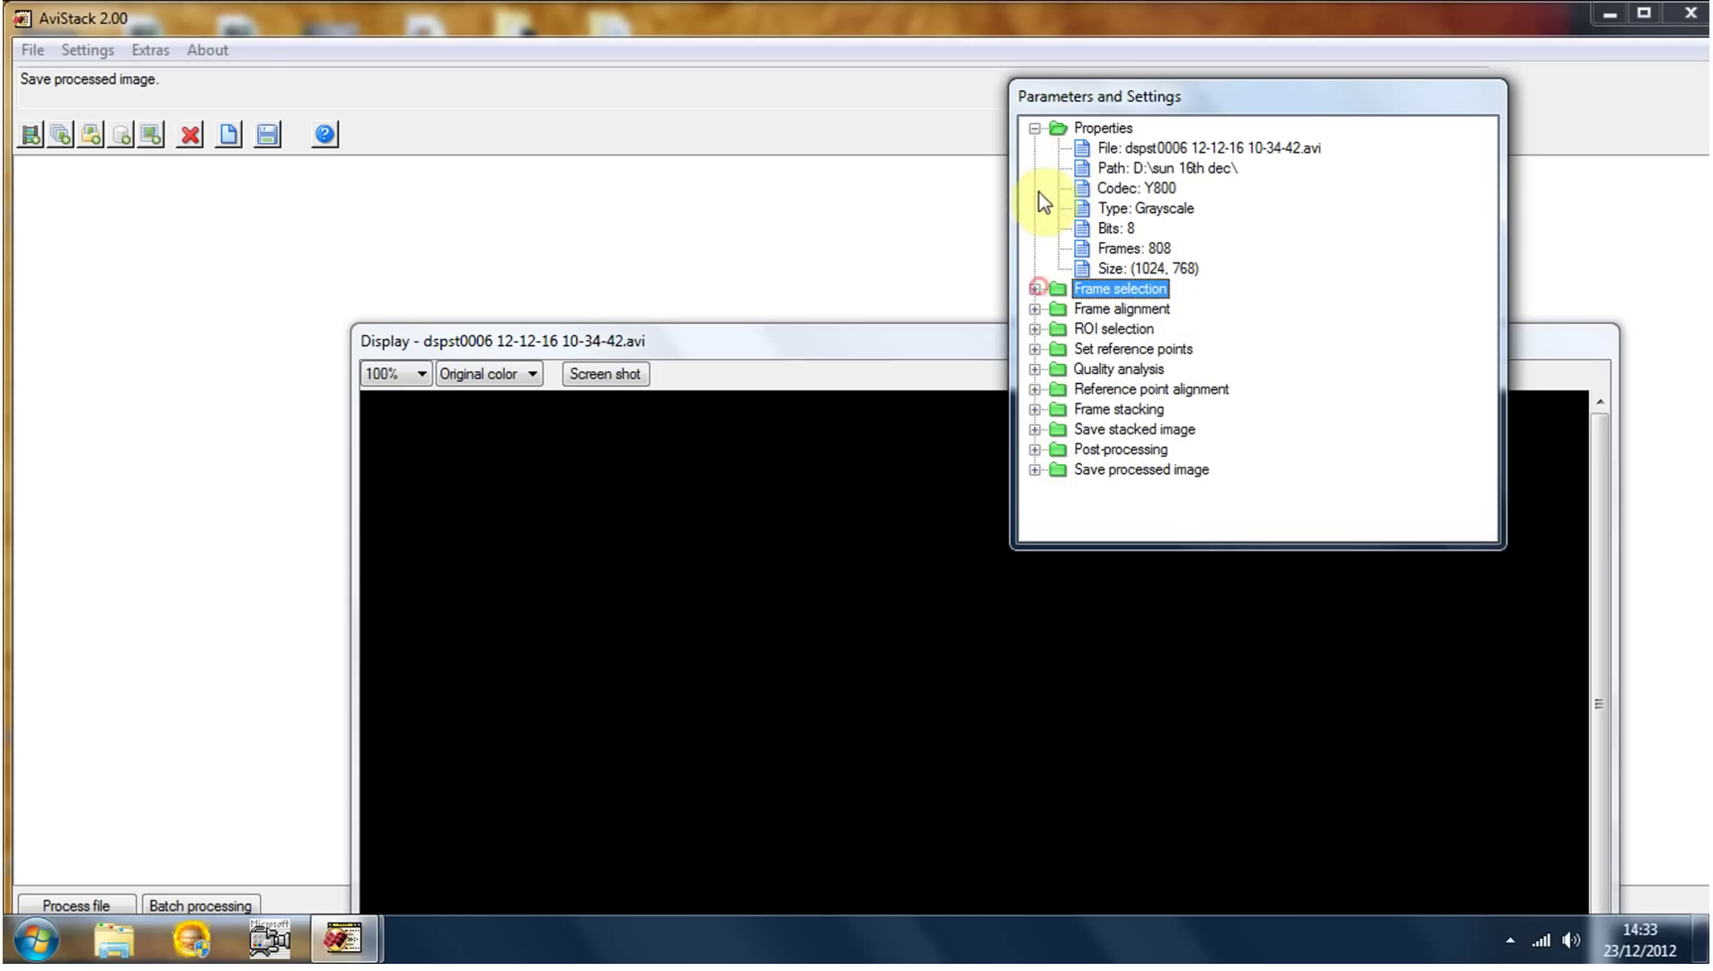
click(1035, 127)
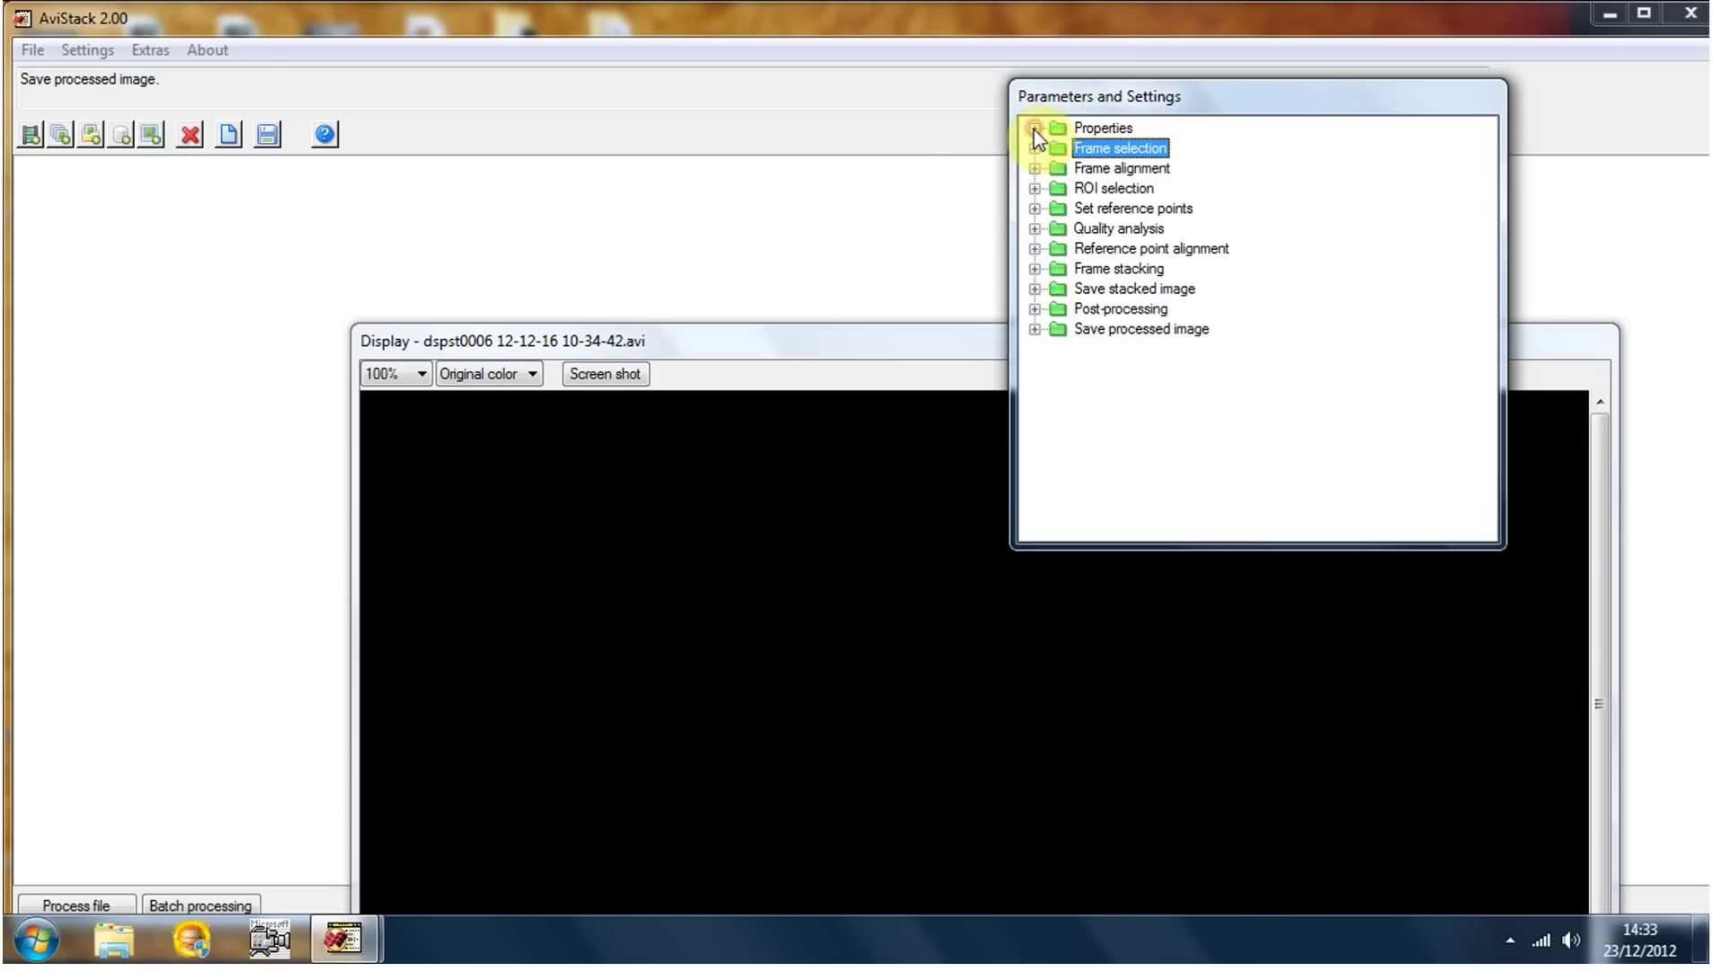
click(29, 135)
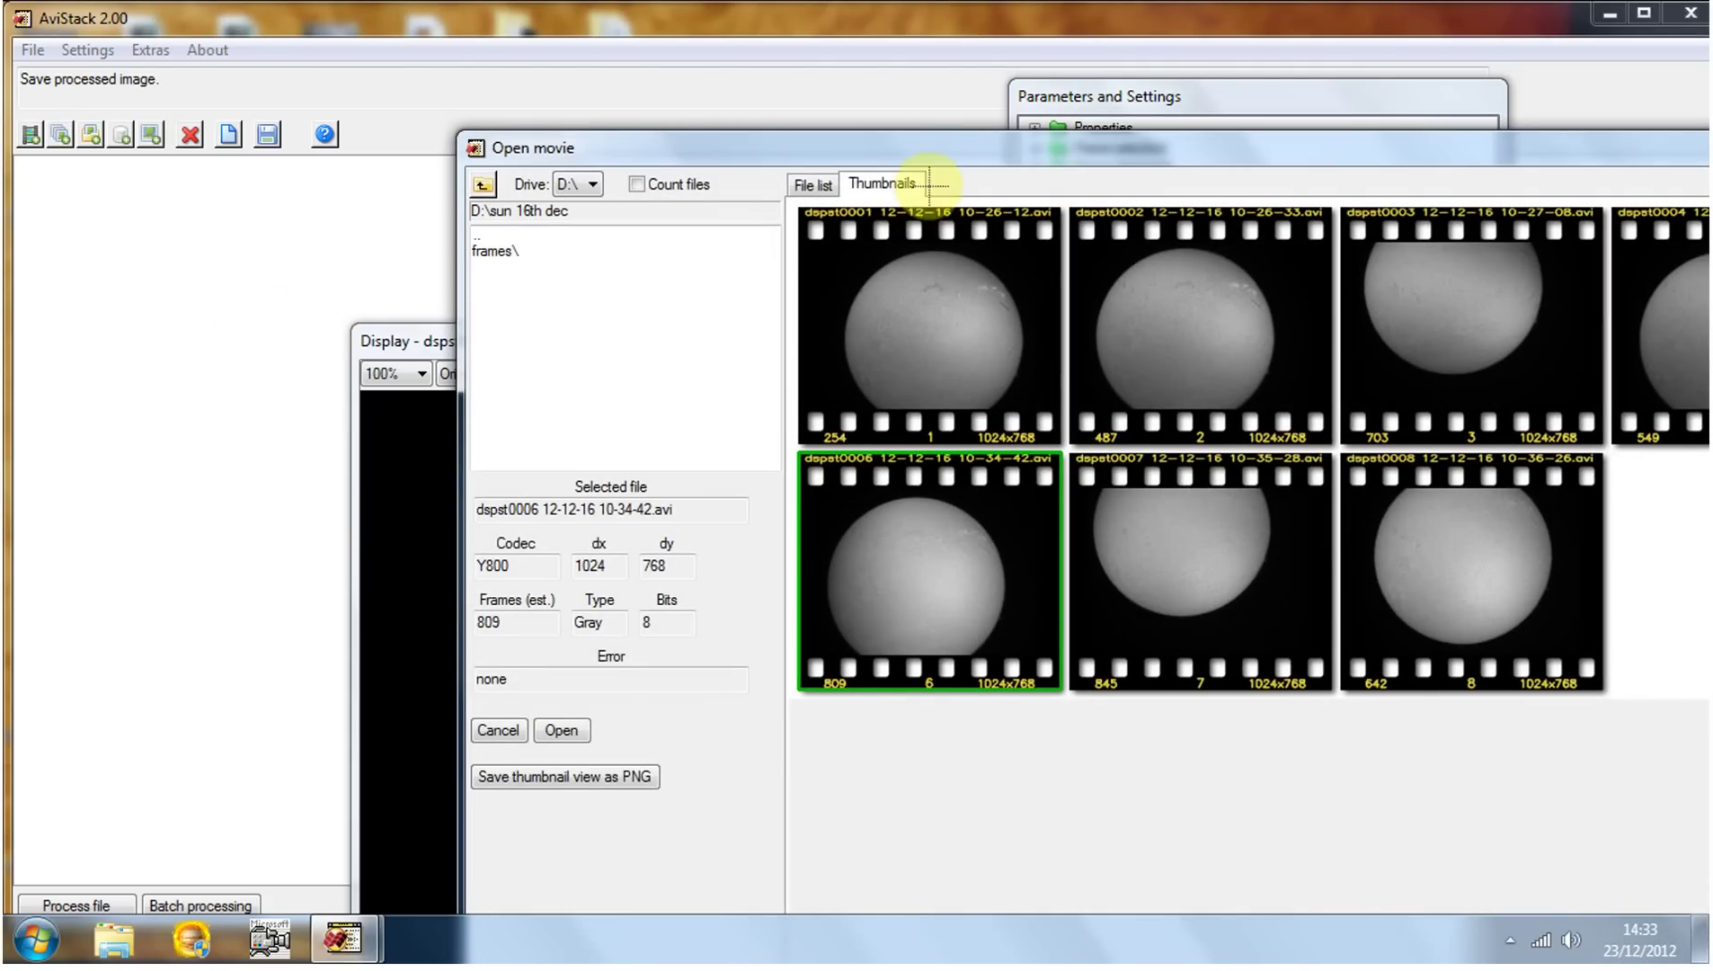
drag(954, 162, 510, 154)
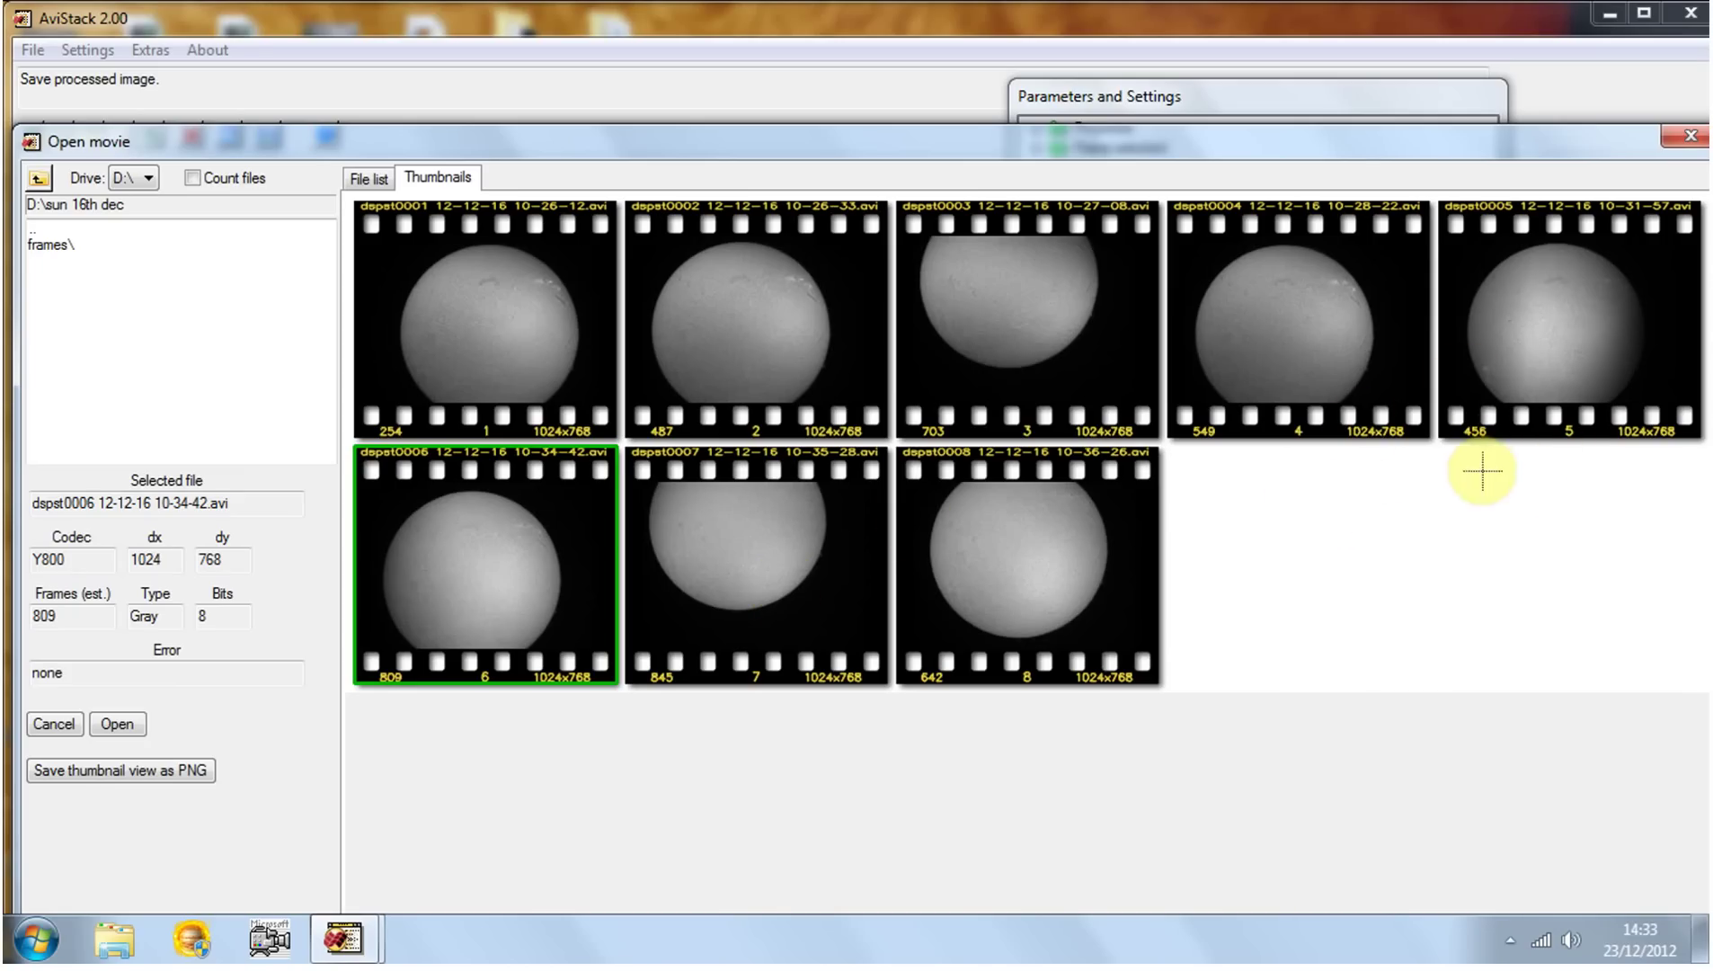
double_click(1531, 367)
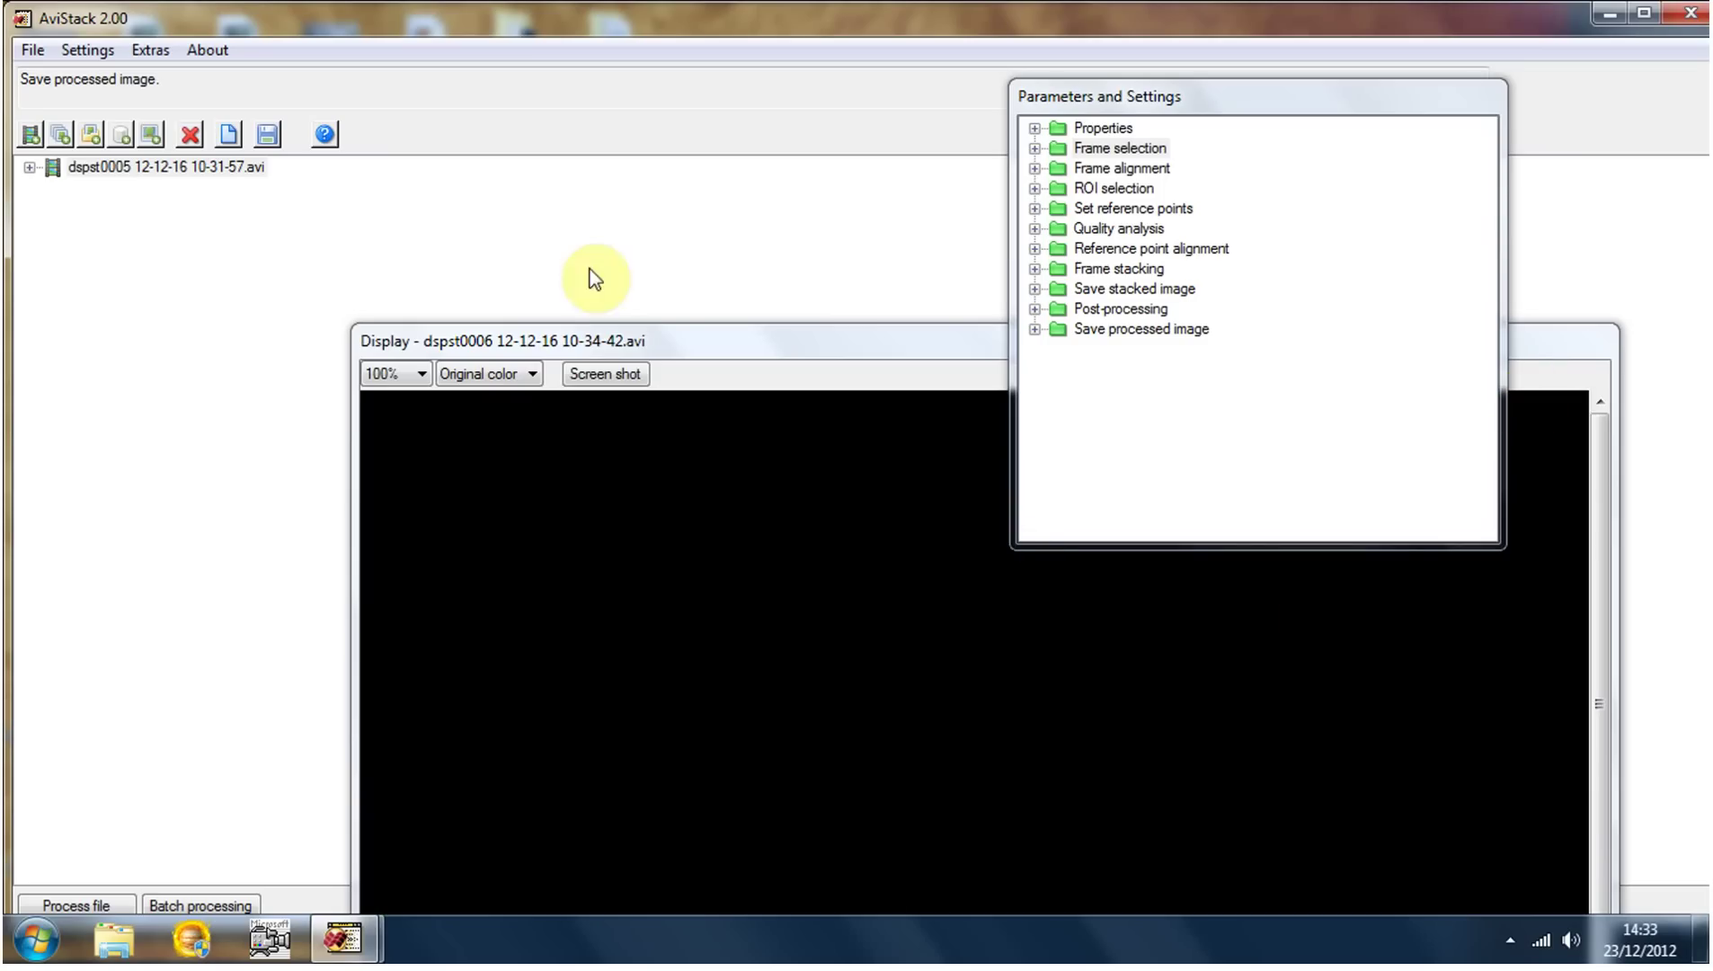
click(109, 168)
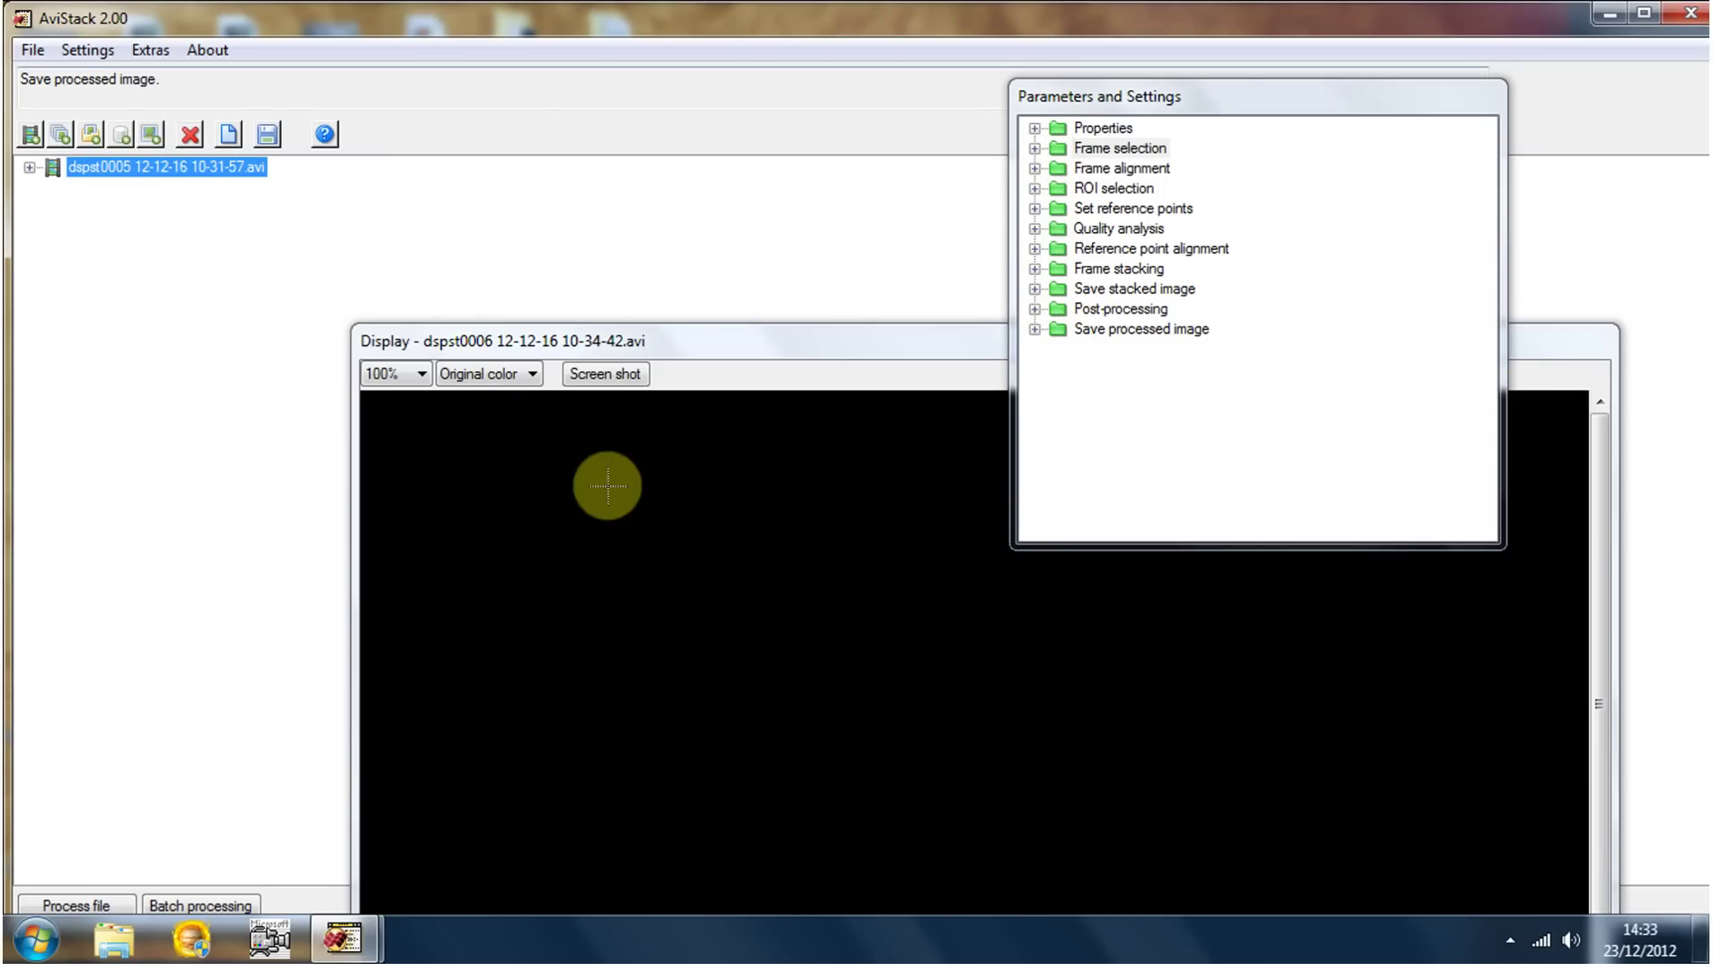
click(65, 904)
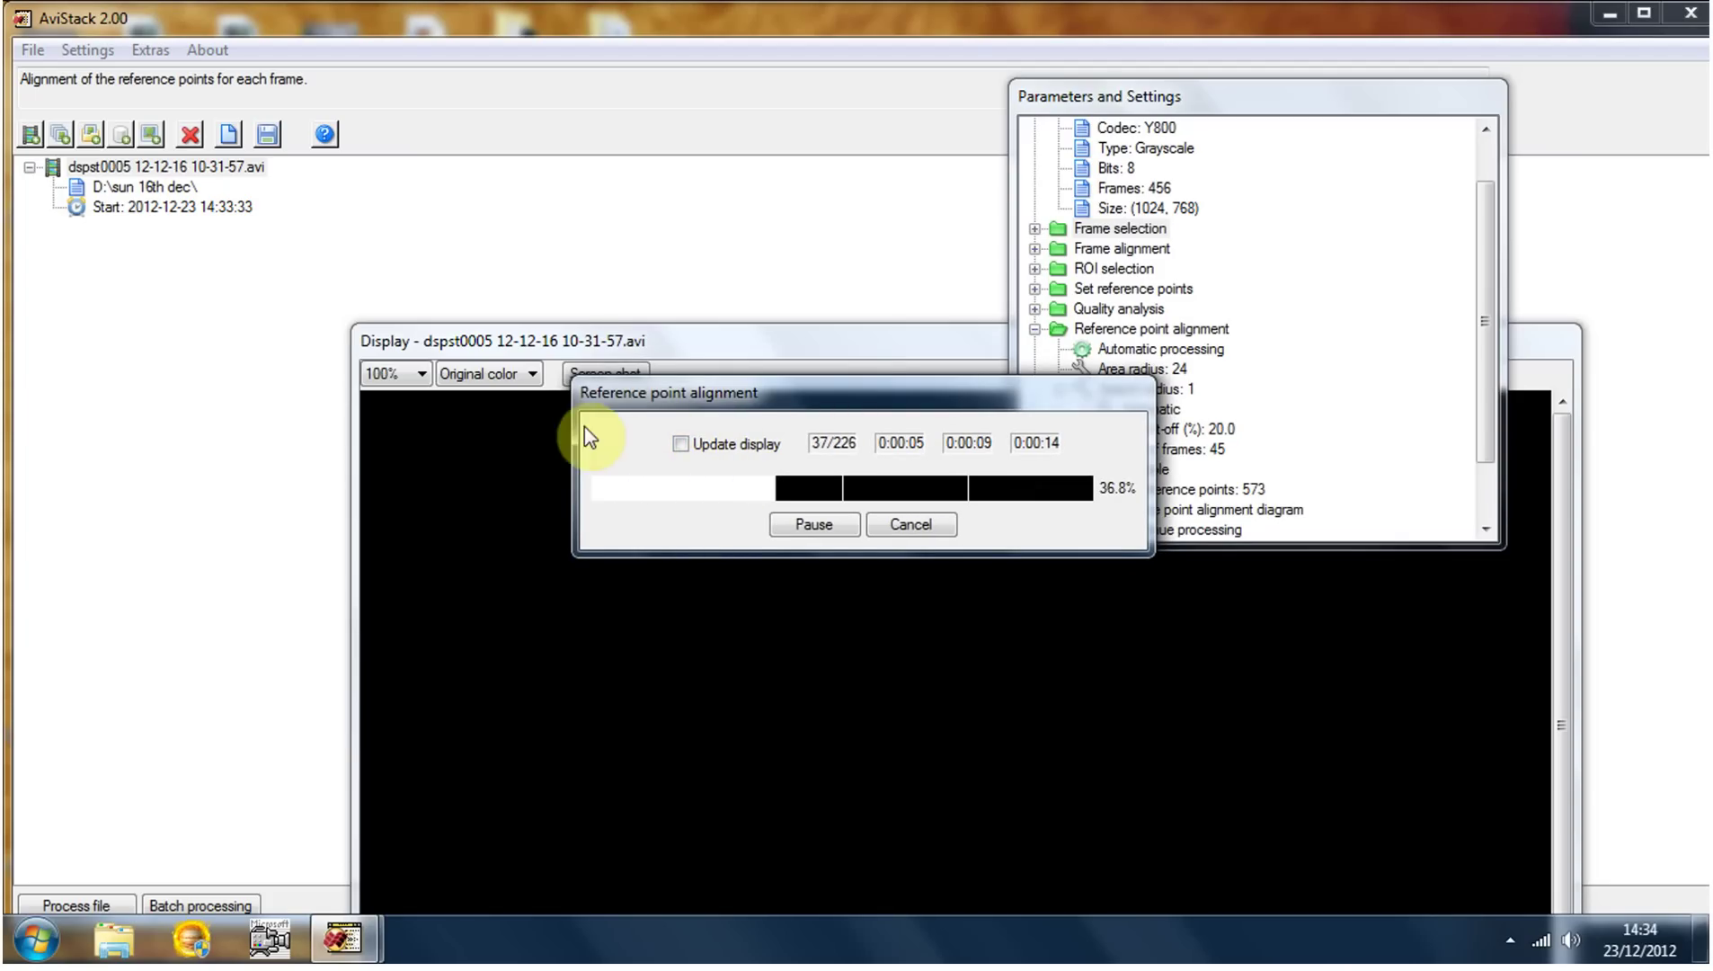
drag(530, 344, 523, 143)
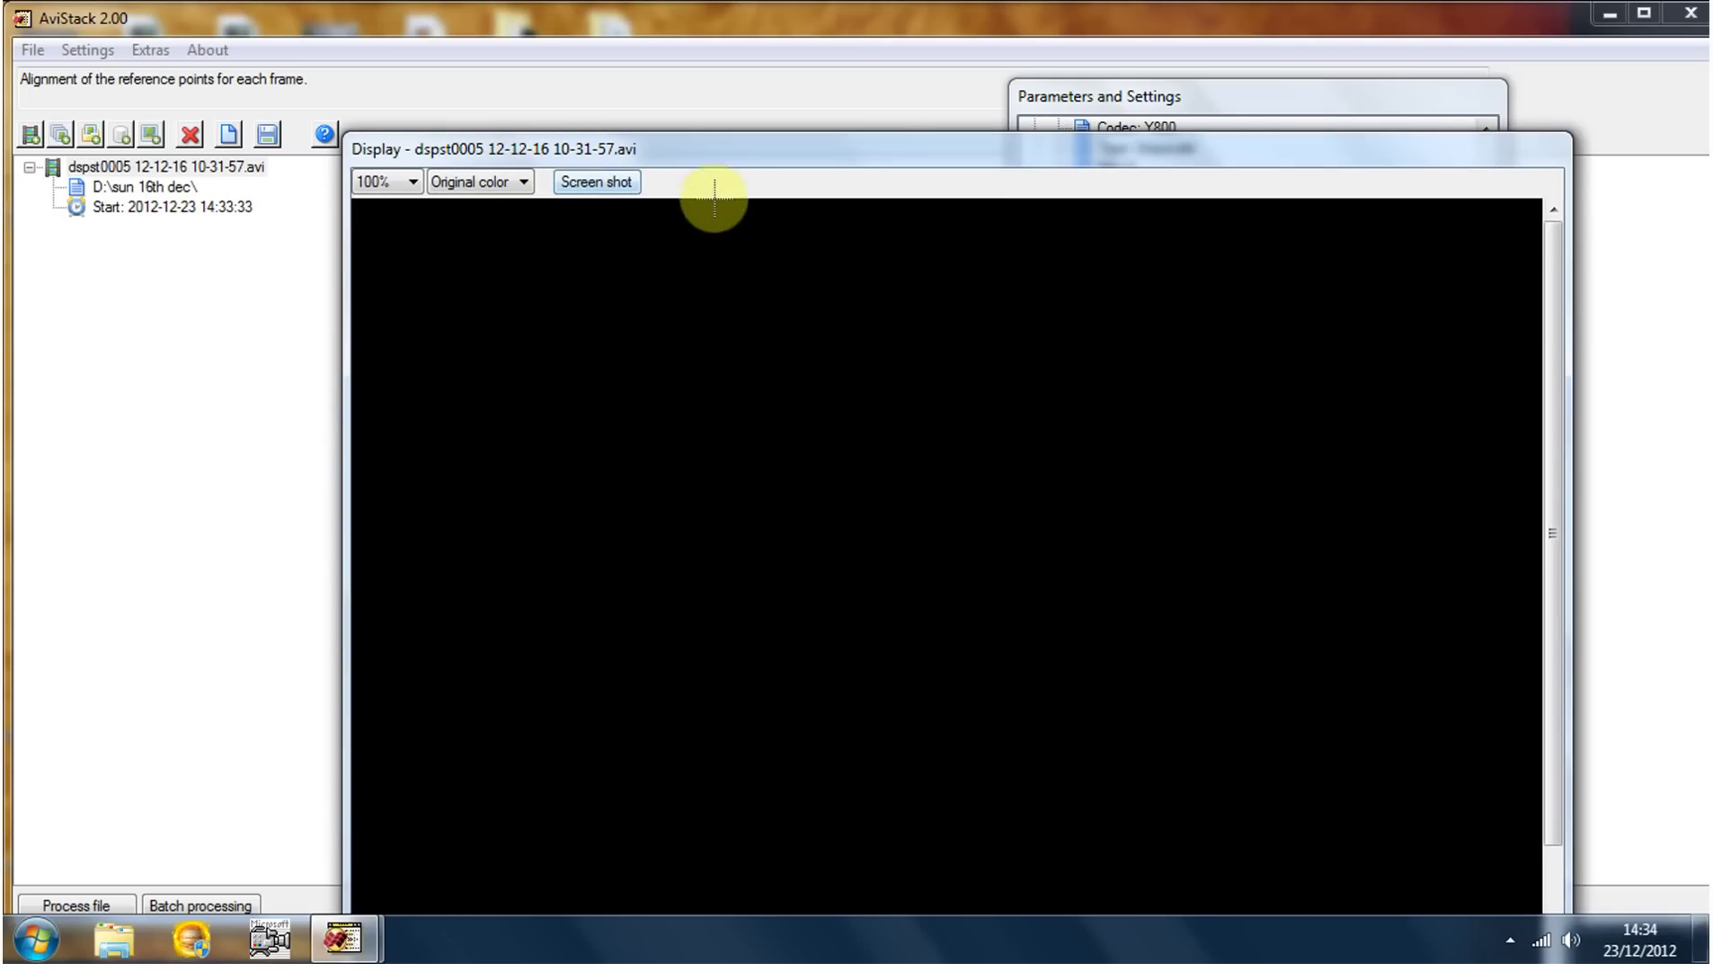
click(1041, 94)
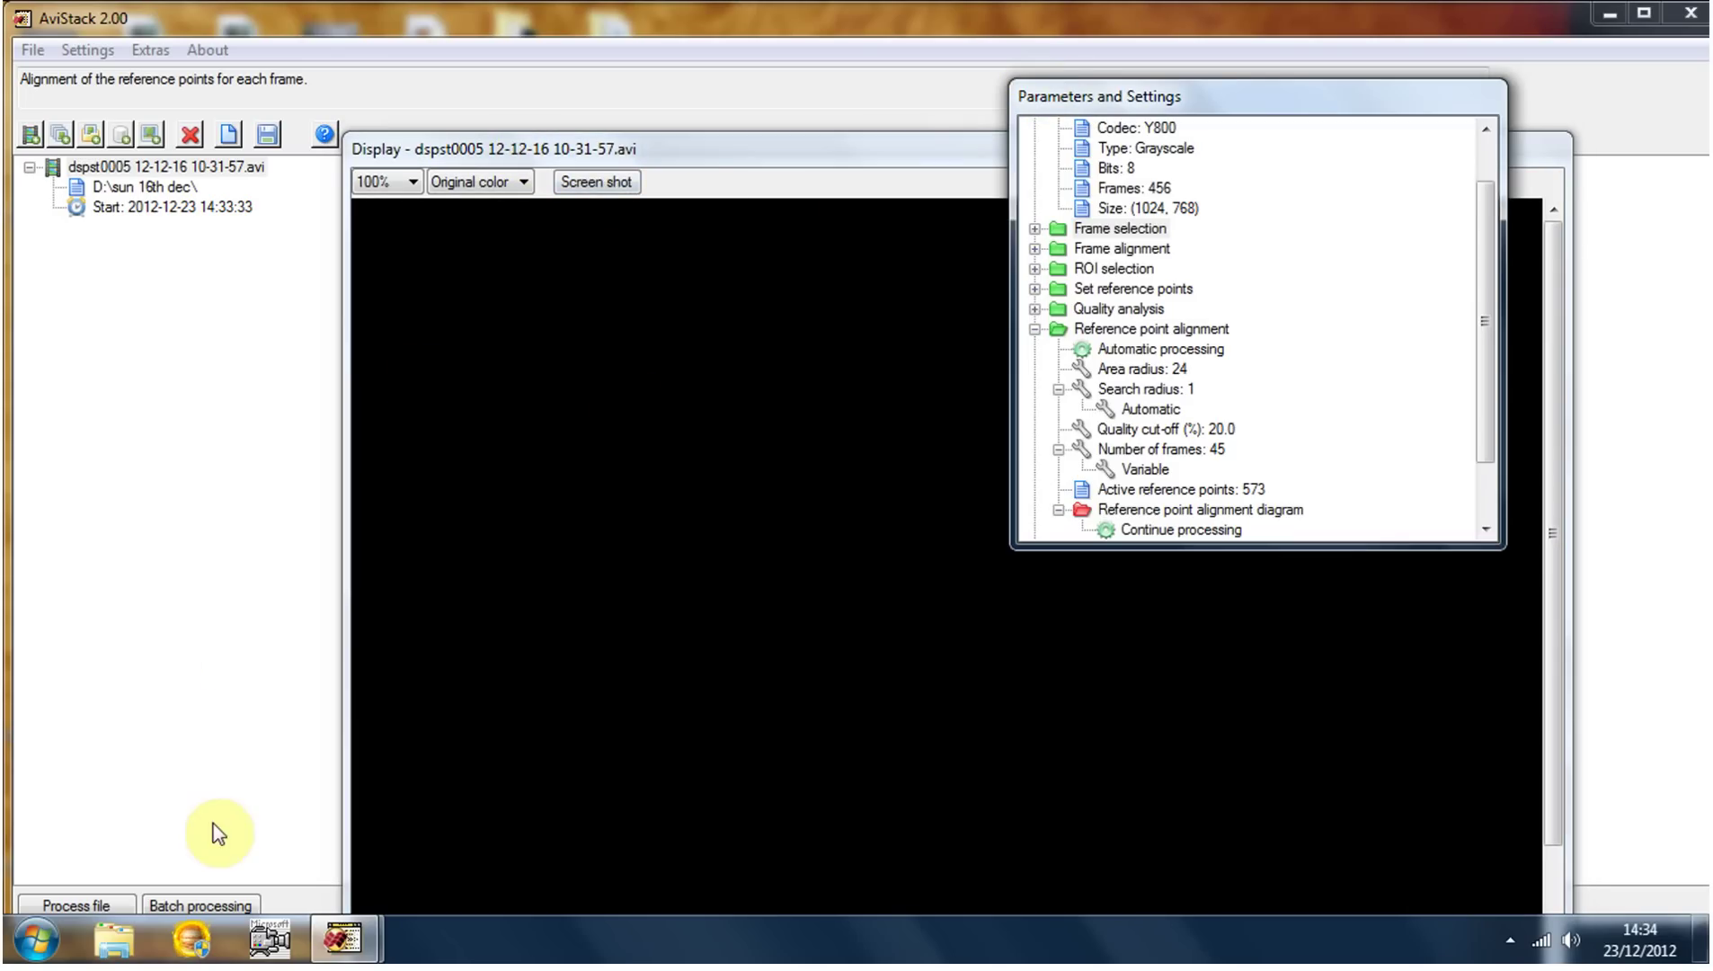
drag(467, 146, 448, 501)
drag(589, 389, 519, 46)
drag(742, 505, 747, 244)
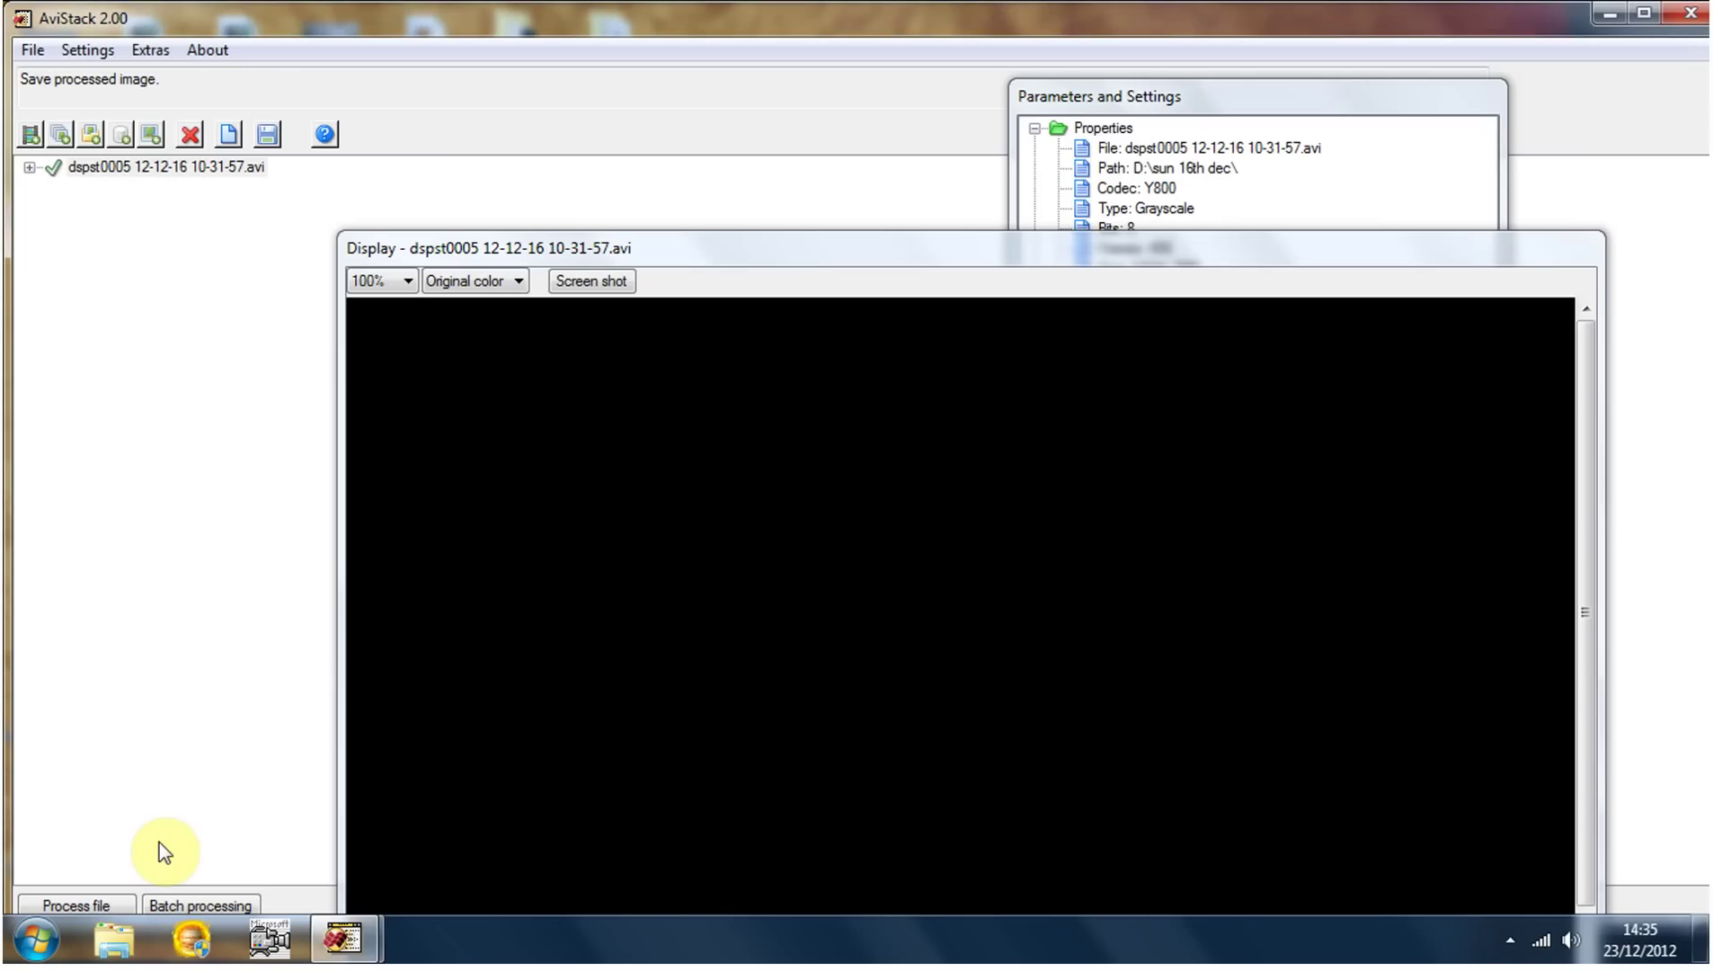
Remove the finished dspst0005 movie from the file list
click(113, 171)
click(190, 134)
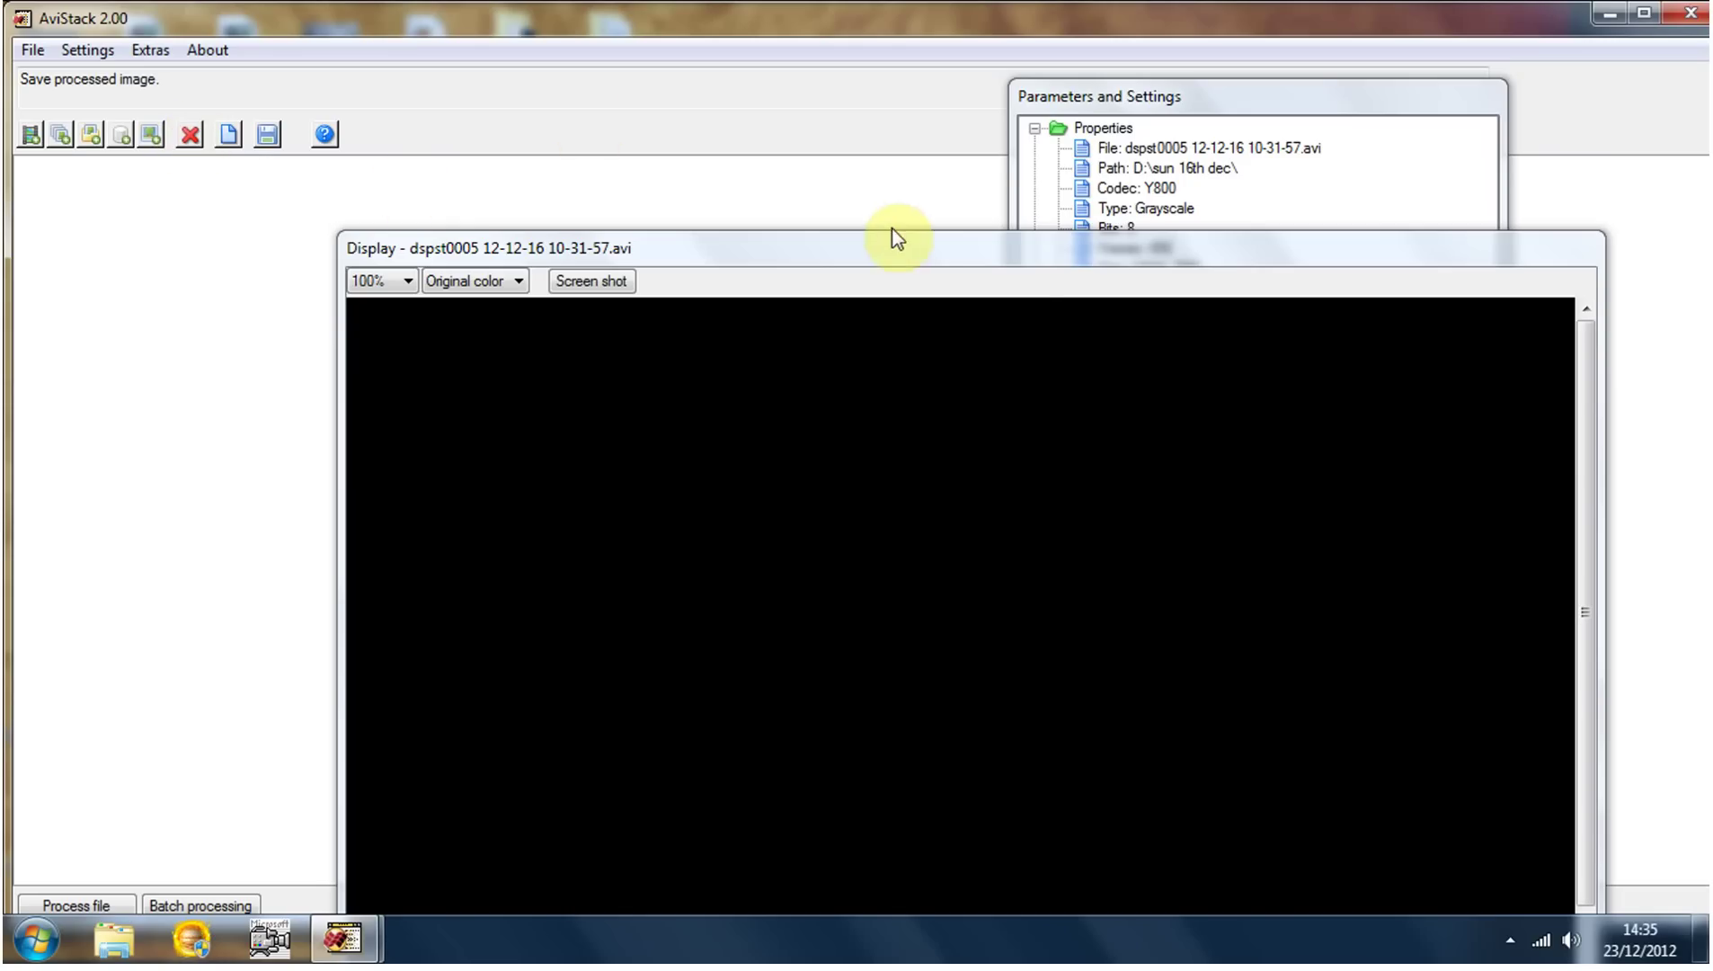
drag(994, 257, 804, 274)
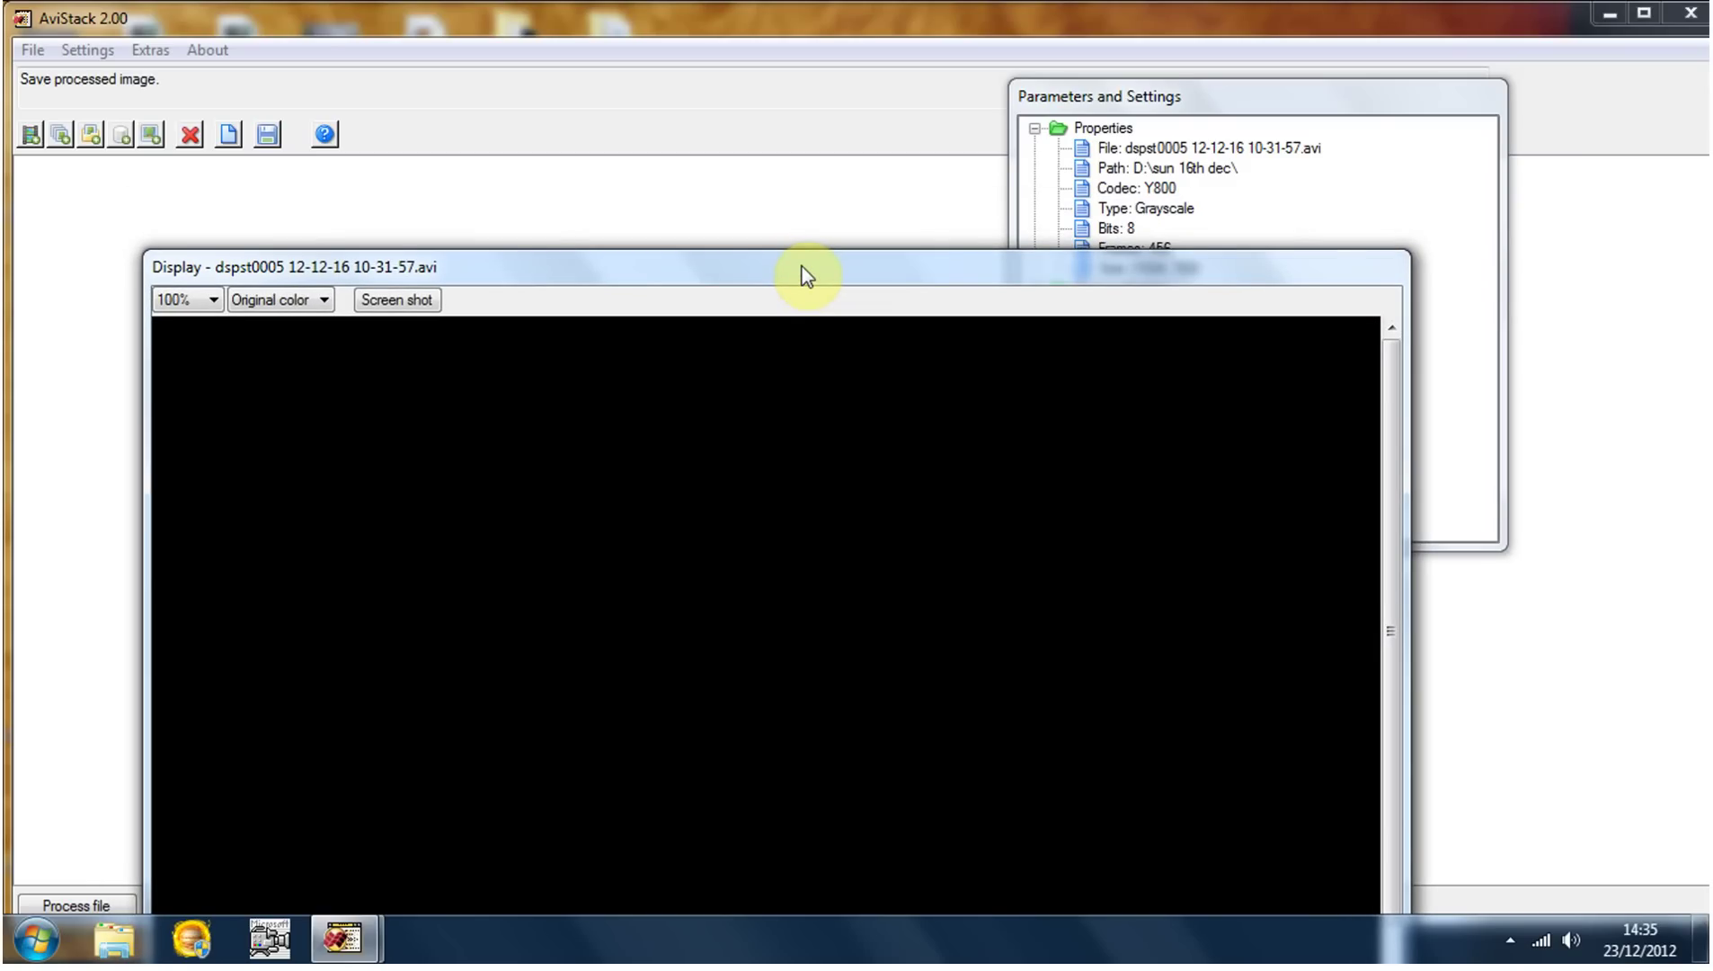
drag(807, 276, 1185, 127)
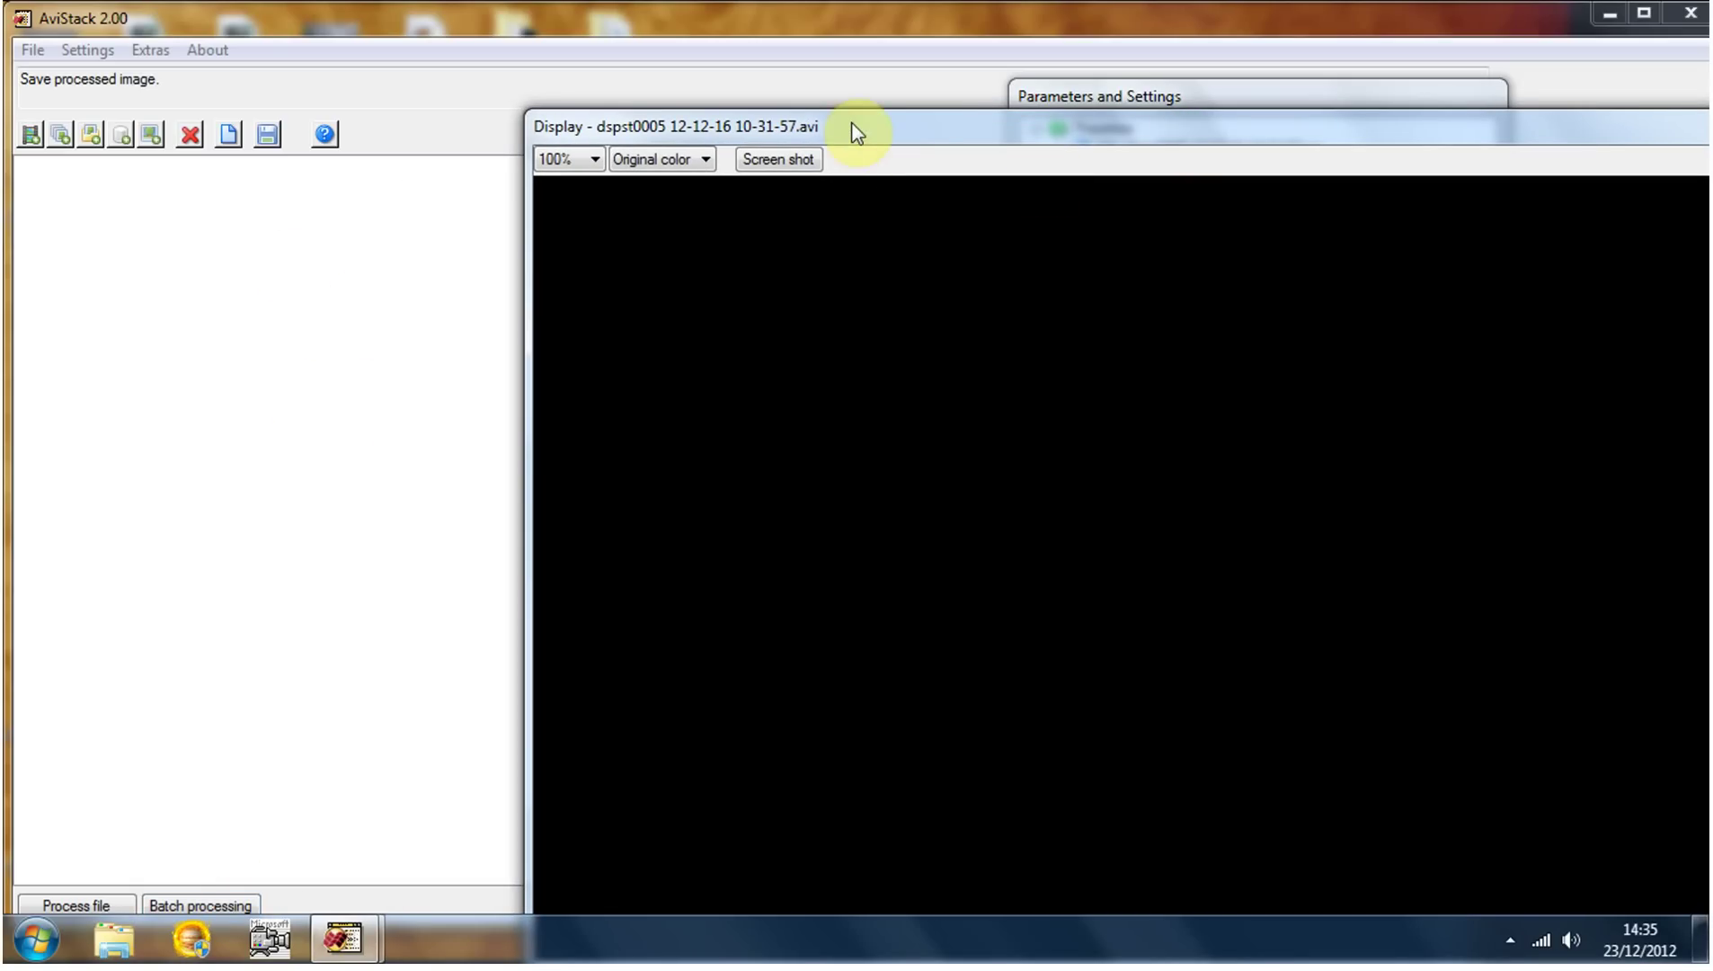
drag(848, 132, 389, 160)
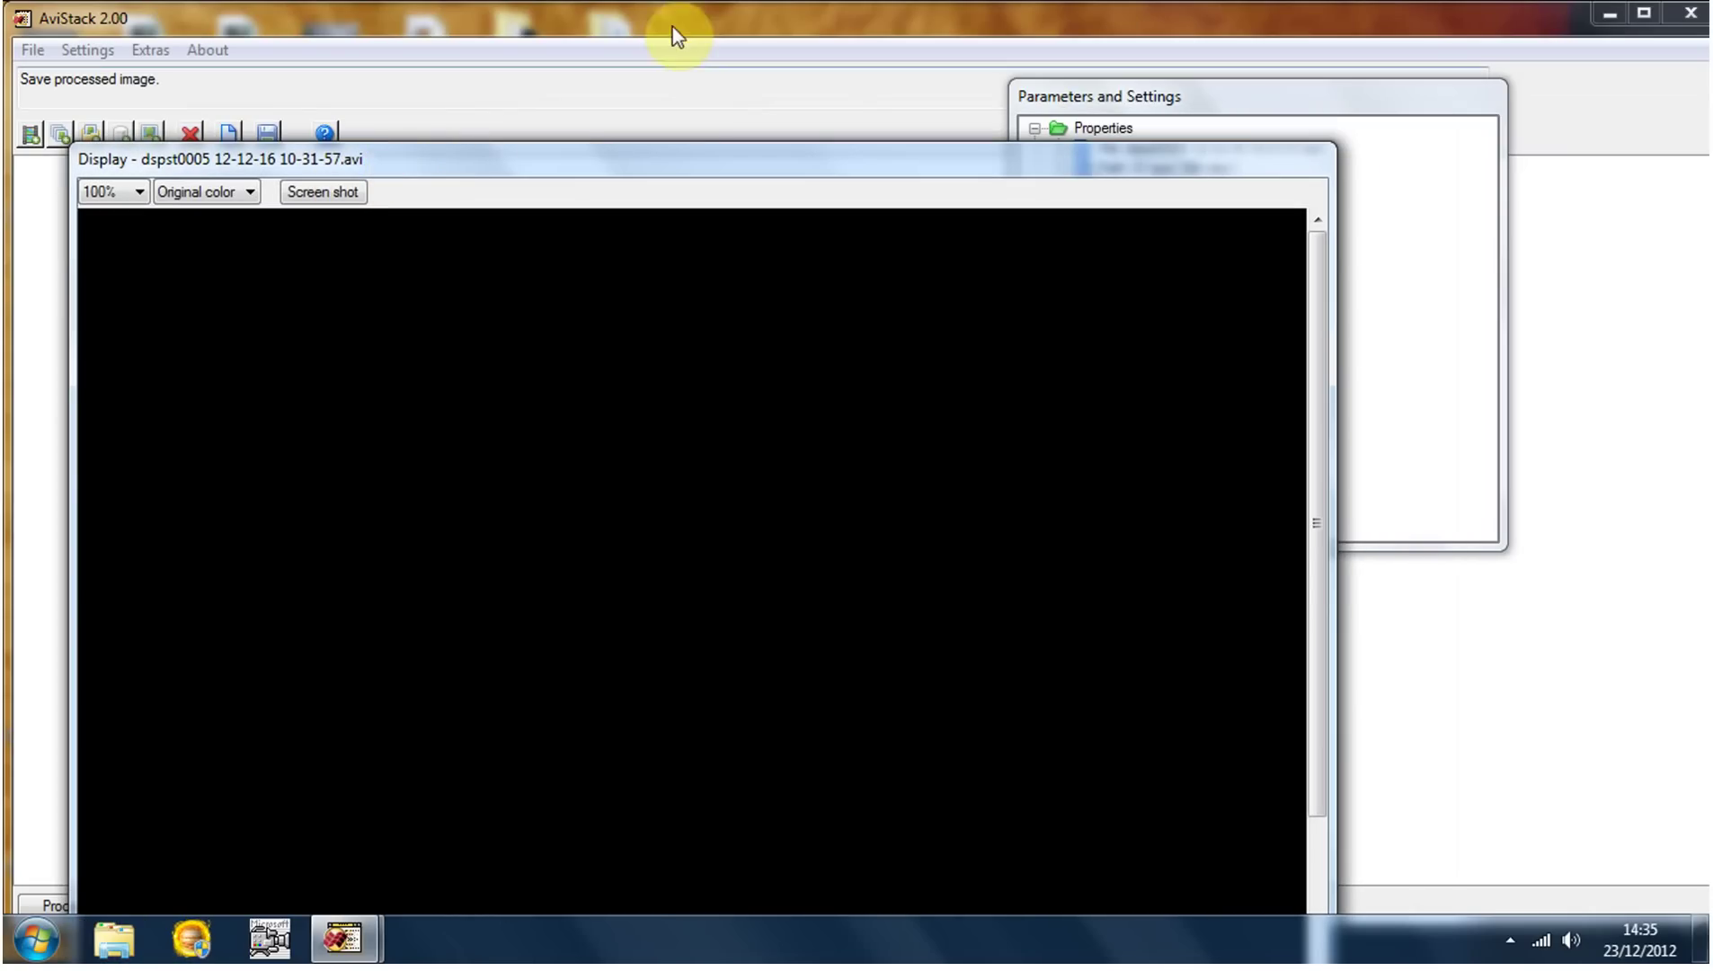
click(1510, 941)
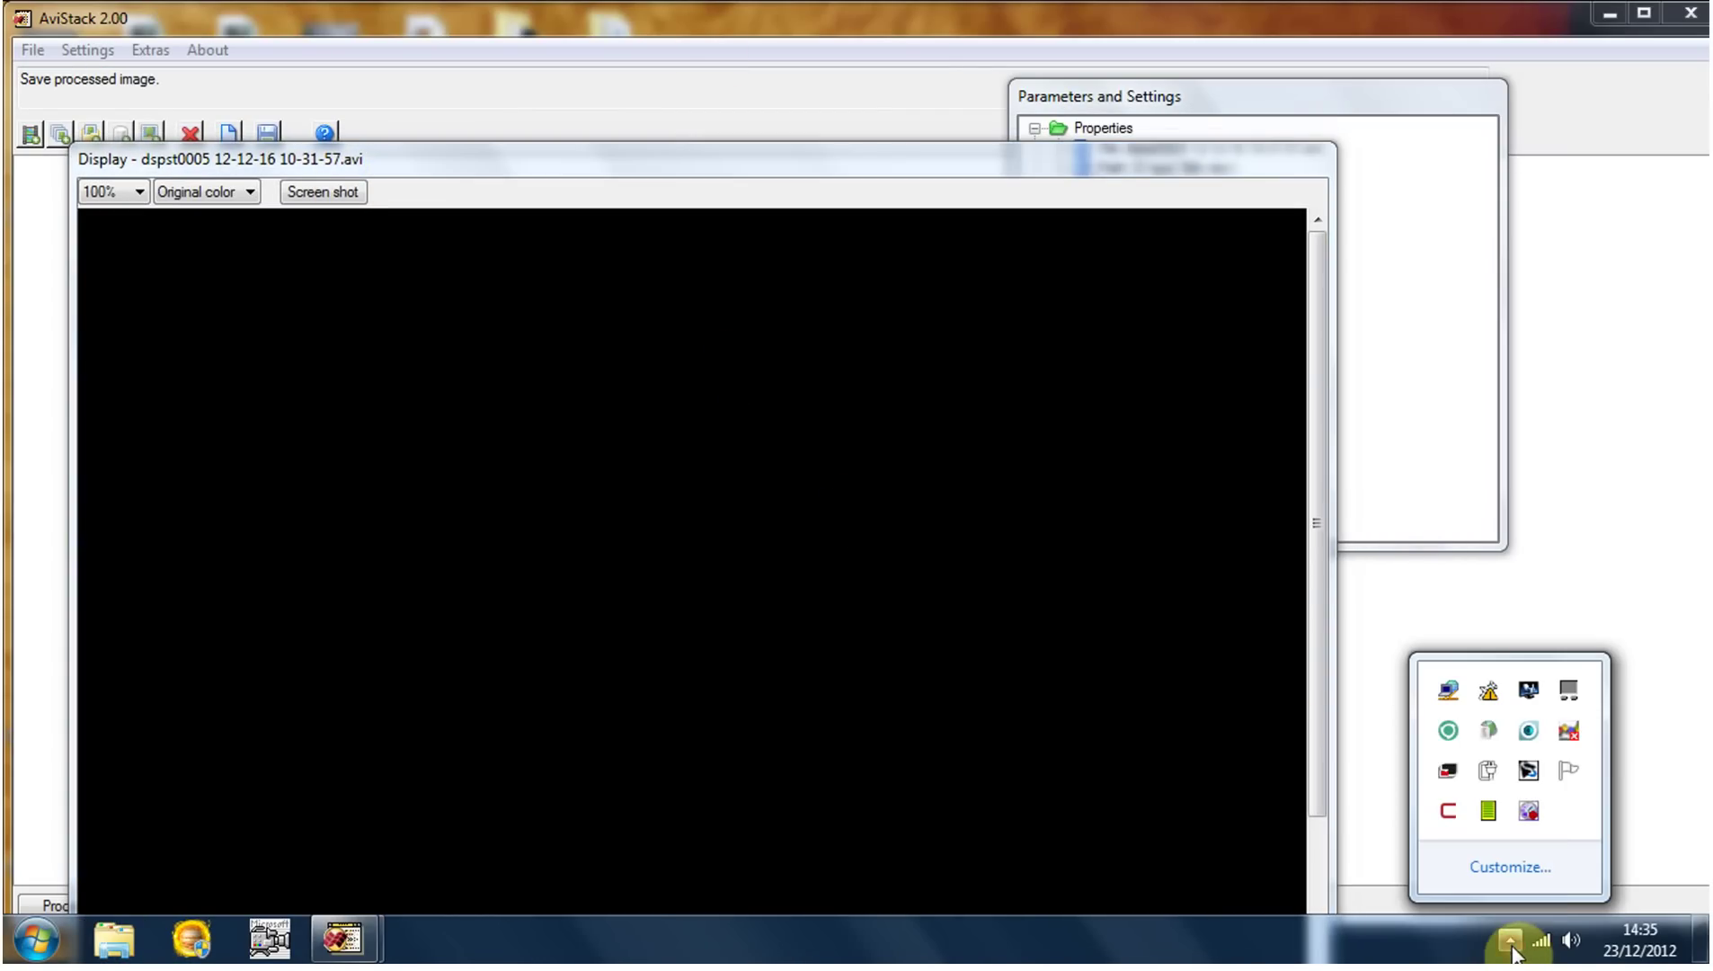
right_click(1531, 809)
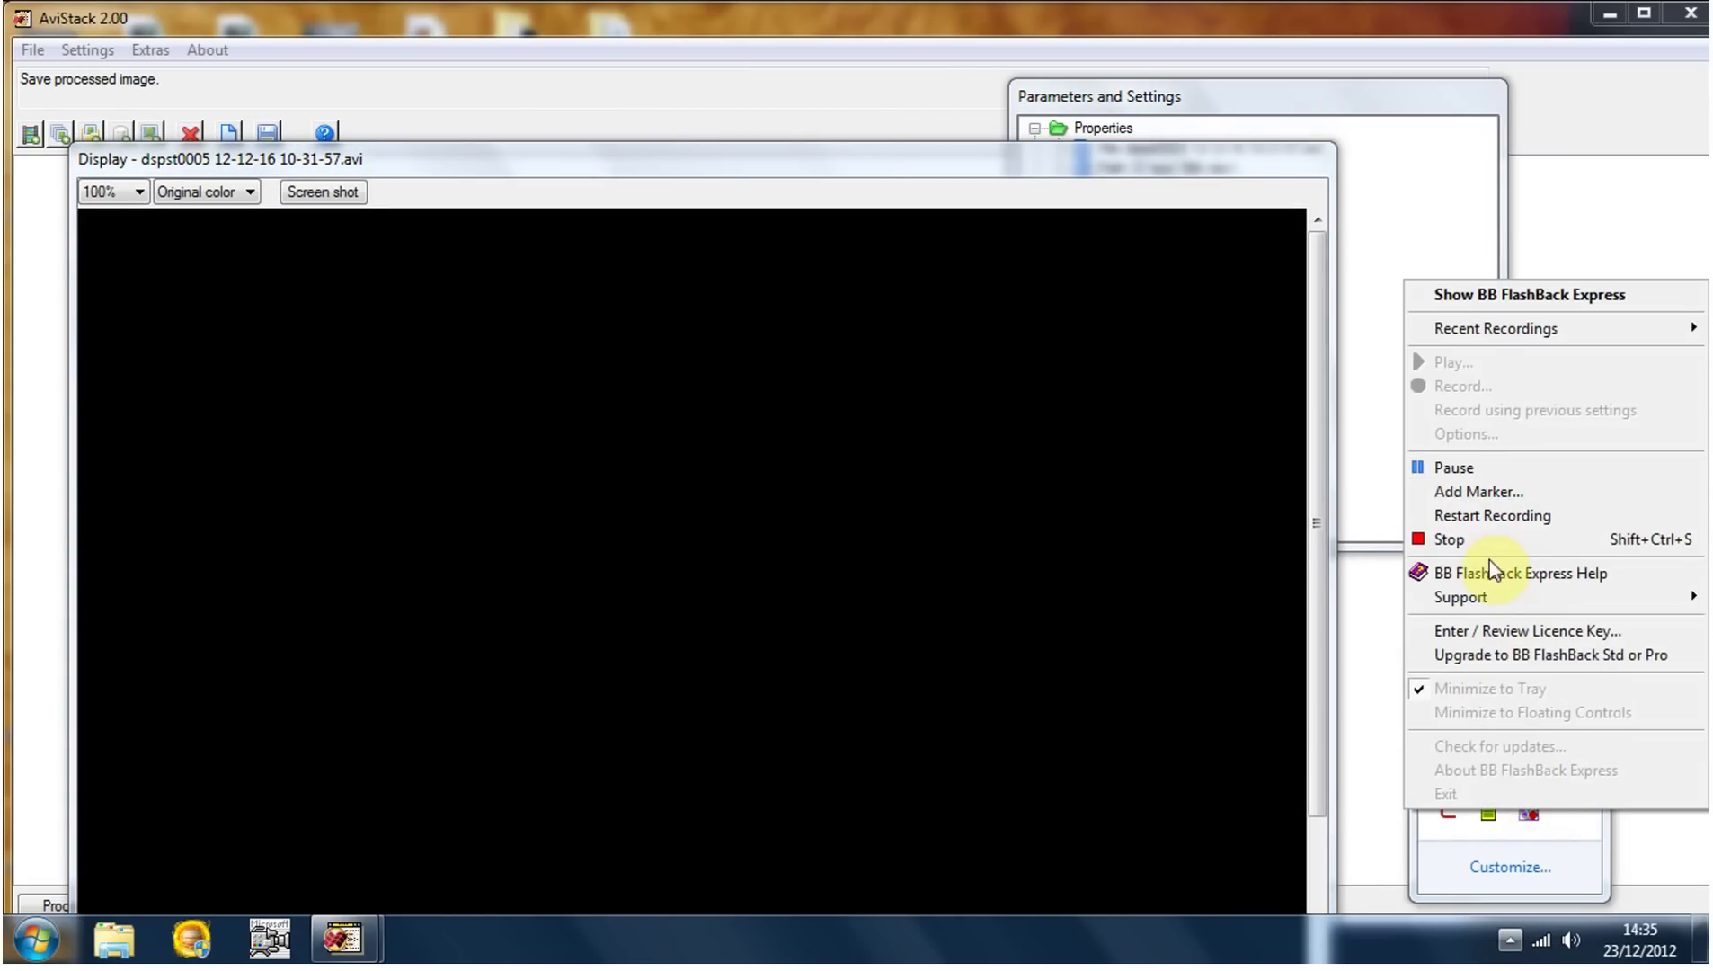